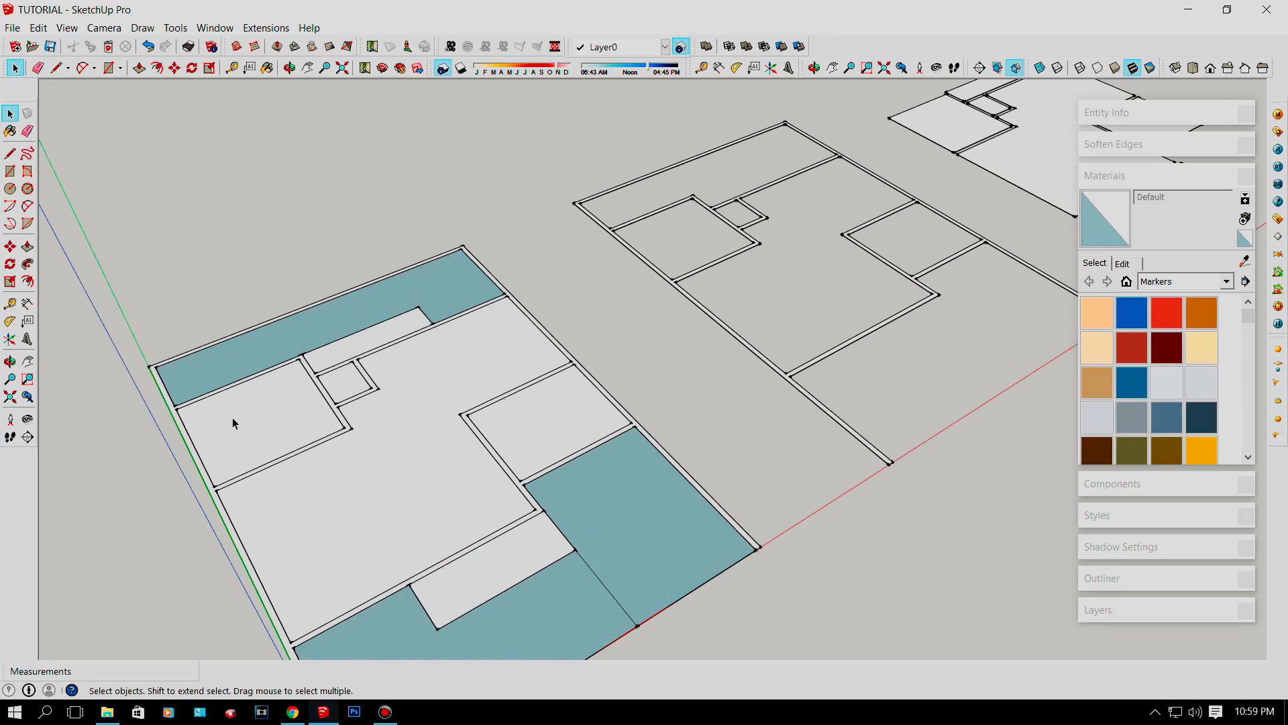
Examine the floor plan and its separated wall, floor and open-area copies from several angles and distances.
{"action": "scroll", "coordinate": [470, 355], "scroll_direction": "down", "scroll_amount": 2}
{"action": "scroll", "coordinate": [207, 339], "scroll_direction": "up", "scroll_amount": 2}
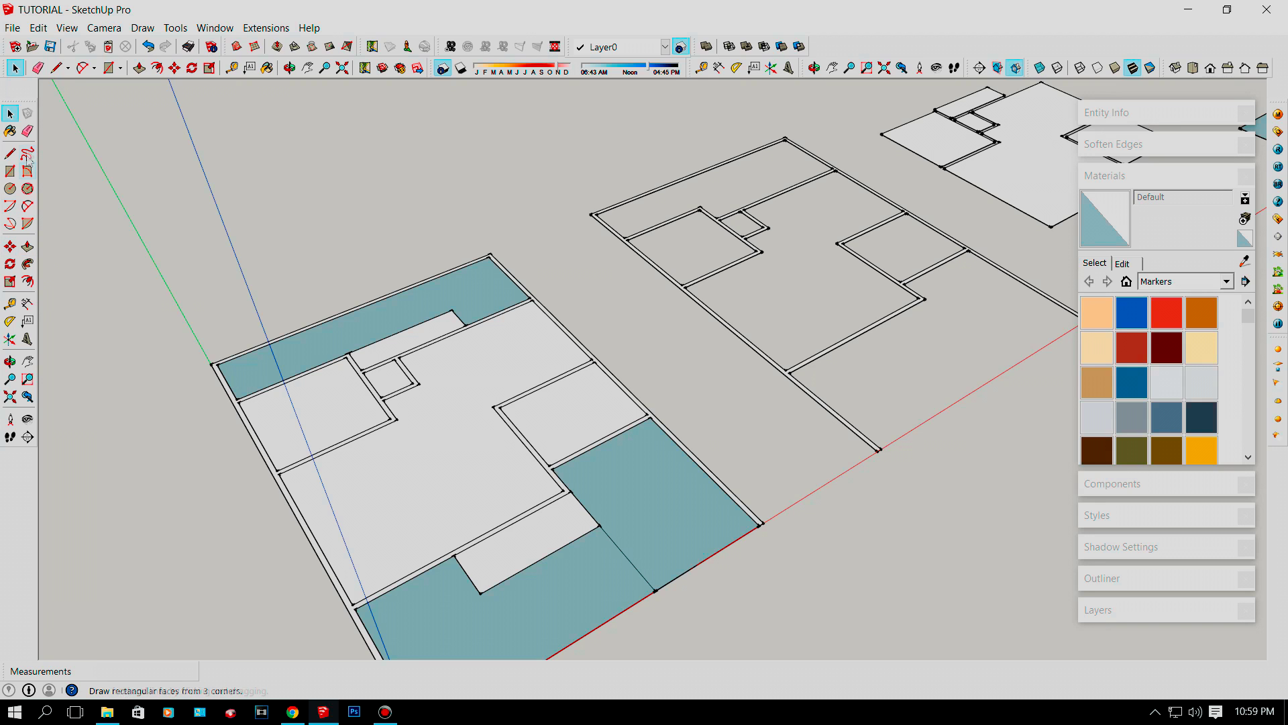
{"action": "scroll", "coordinate": [518, 537], "scroll_direction": "down", "scroll_amount": 3}
{"action": "scroll", "coordinate": [382, 532], "scroll_direction": "up", "scroll_amount": 2}
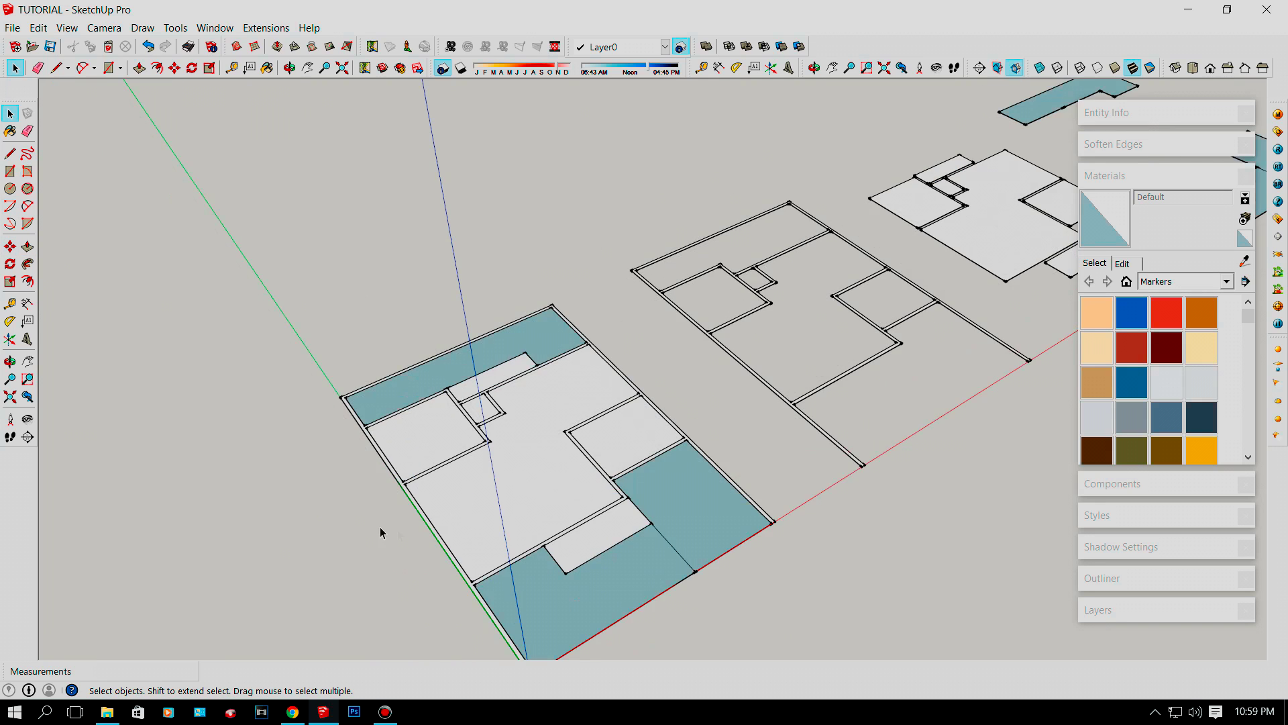
{"action": "middle_click_drag", "start_coordinate": [382, 532], "coordinate": [551, 538]}
{"action": "scroll", "coordinate": [547, 538], "scroll_direction": "up", "scroll_amount": 3}
{"action": "scroll", "coordinate": [405, 555], "scroll_direction": "up", "scroll_amount": 4}
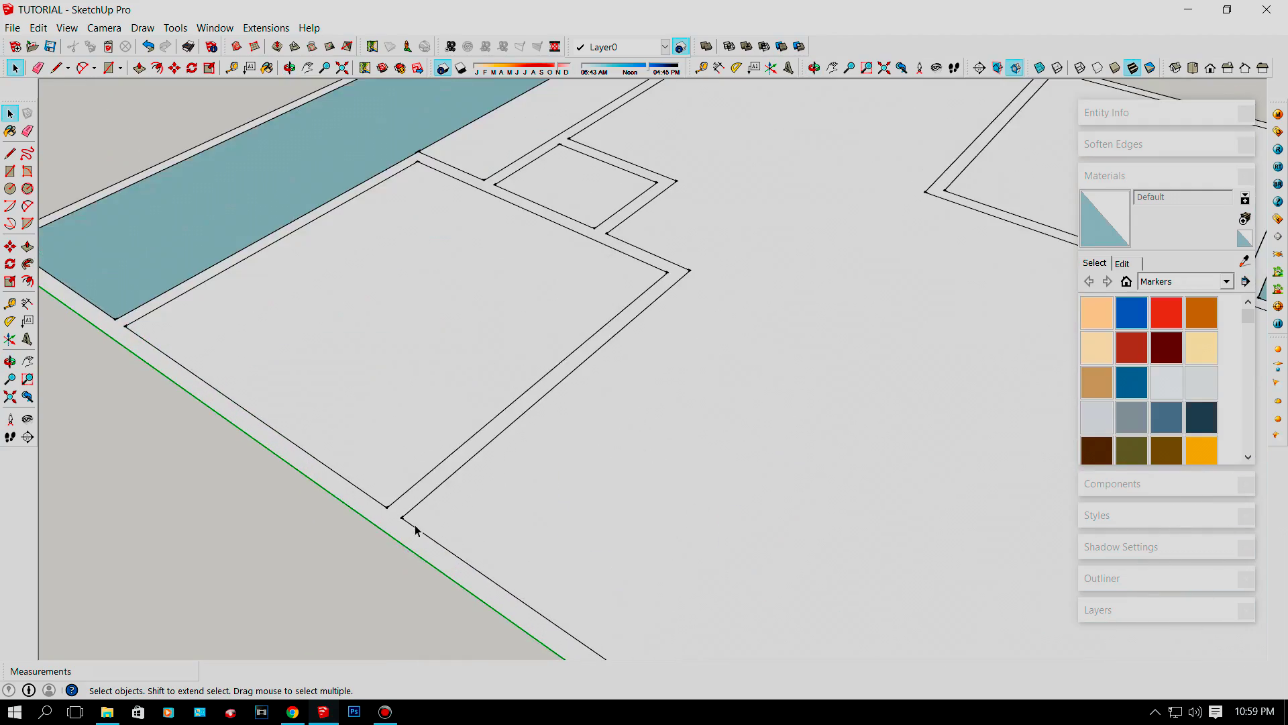
{"action": "scroll", "coordinate": [416, 529], "scroll_direction": "down", "scroll_amount": 5}
{"action": "middle_click_drag", "start_coordinate": [613, 481], "coordinate": [561, 417]}
{"action": "scroll", "coordinate": [562, 422], "scroll_direction": "up", "scroll_amount": 3}
{"action": "scroll", "coordinate": [606, 425], "scroll_direction": "down", "scroll_amount": 6}
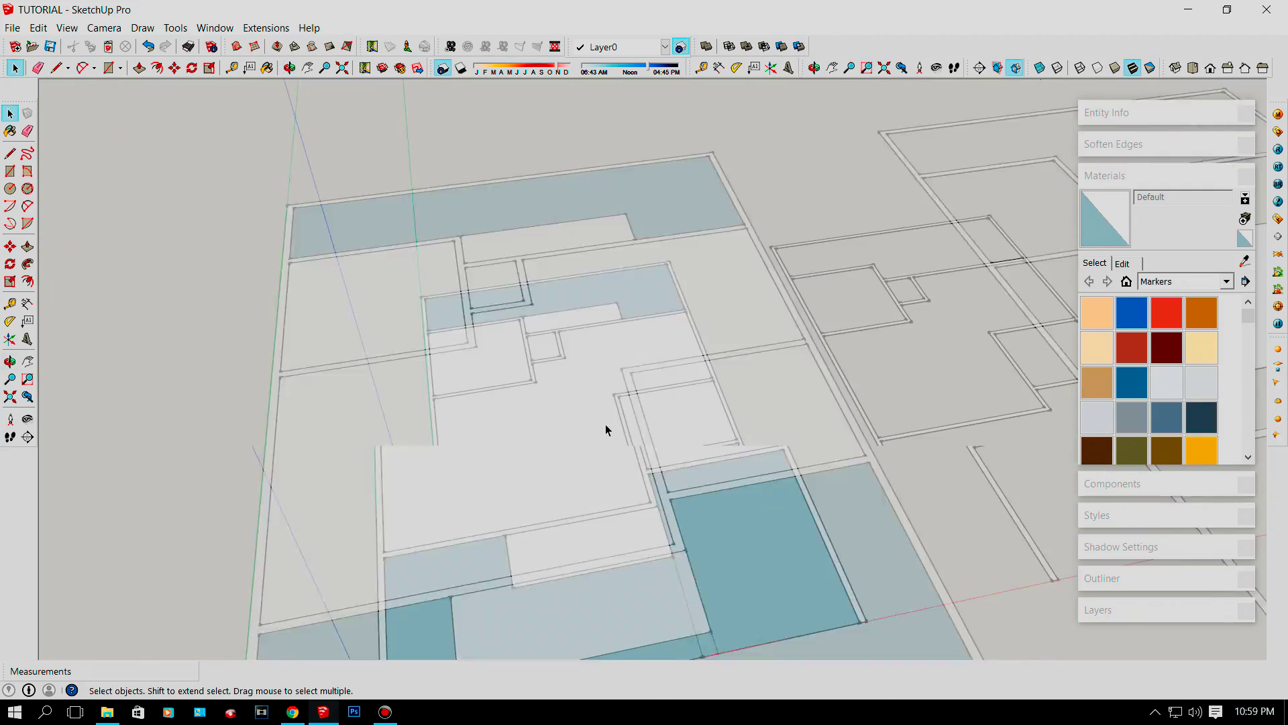
{"action": "scroll", "coordinate": [449, 504], "scroll_direction": "up", "scroll_amount": 3}
{"action": "middle_click_drag", "start_coordinate": [676, 468], "coordinate": [645, 462]}
{"action": "scroll", "coordinate": [629, 461], "scroll_direction": "up", "scroll_amount": 2}
{"action": "scroll", "coordinate": [597, 463], "scroll_direction": "down", "scroll_amount": 5}
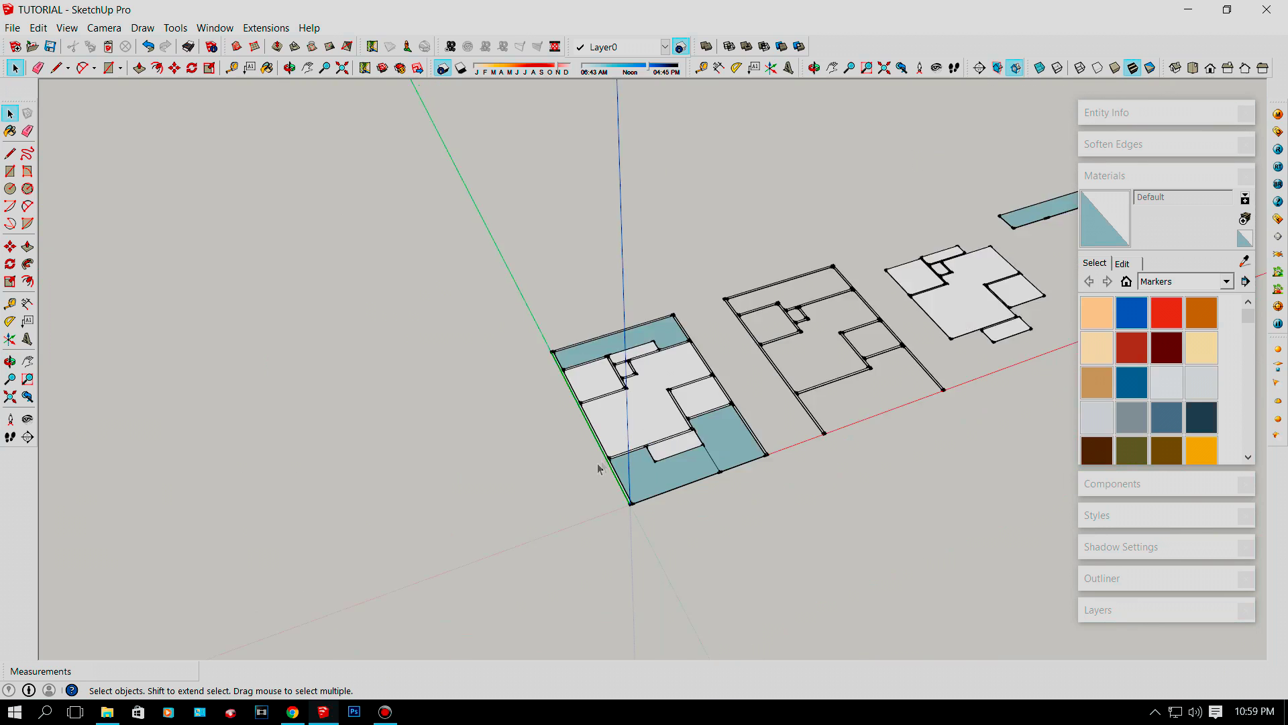
{"action": "scroll", "coordinate": [717, 411], "scroll_direction": "up", "scroll_amount": 5}
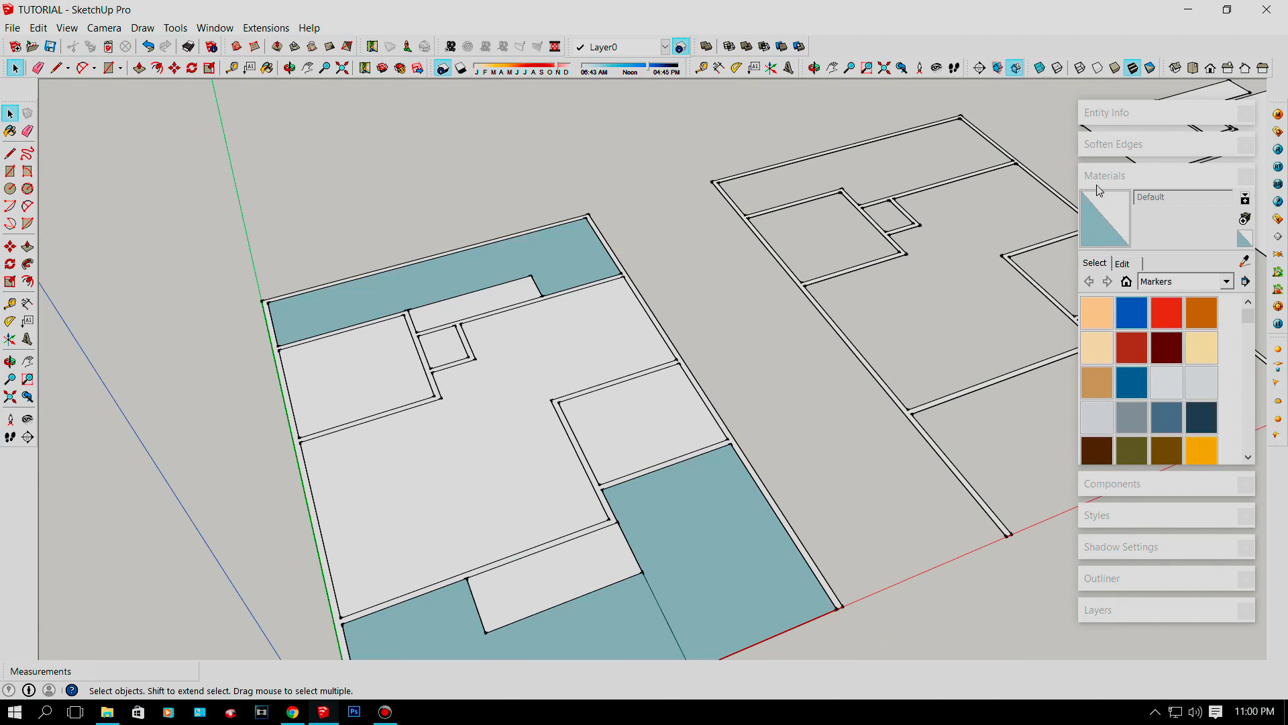
Collapse the material library and expand the list of layers.
{"action": "left_click", "coordinate": [1105, 177]}
{"action": "scroll", "coordinate": [1003, 281], "scroll_direction": "down", "scroll_amount": 2}
{"action": "left_click", "coordinate": [1097, 334]}
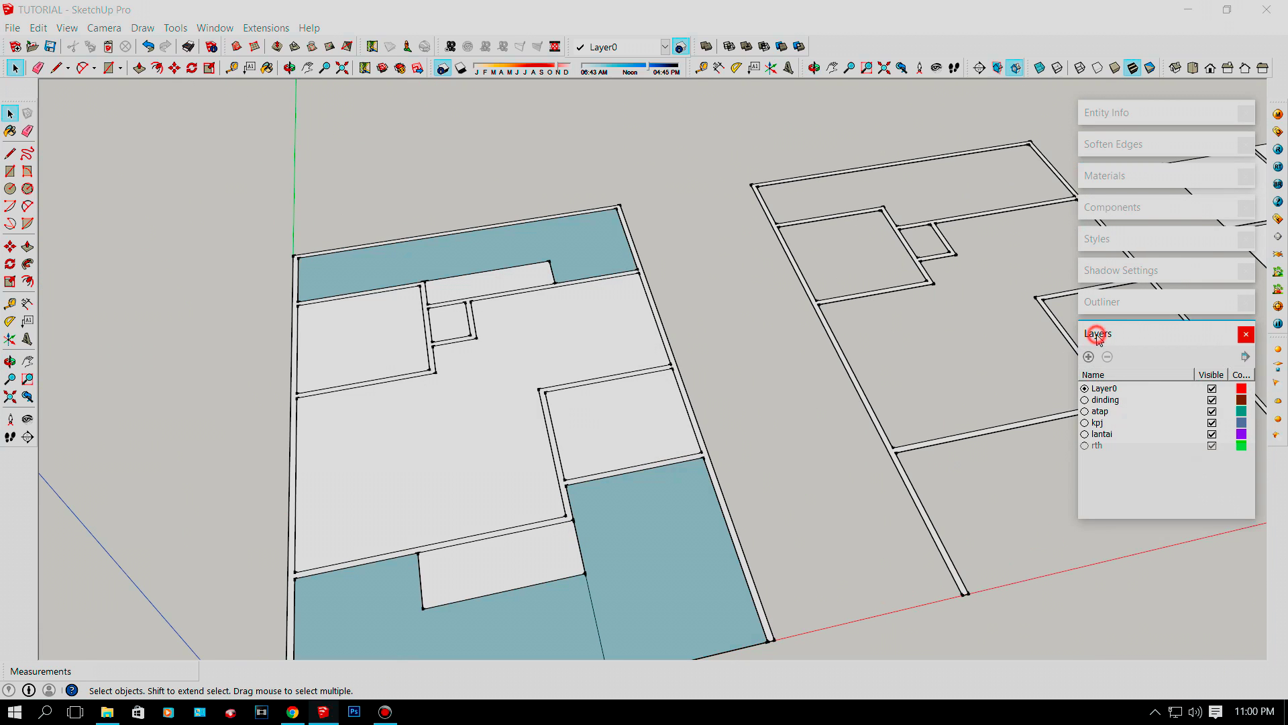
Inspect the rooms, walls and open areas of the complete floor plan from different viewpoints.
{"action": "middle_click_drag", "start_coordinate": [979, 389], "coordinate": [1100, 435]}
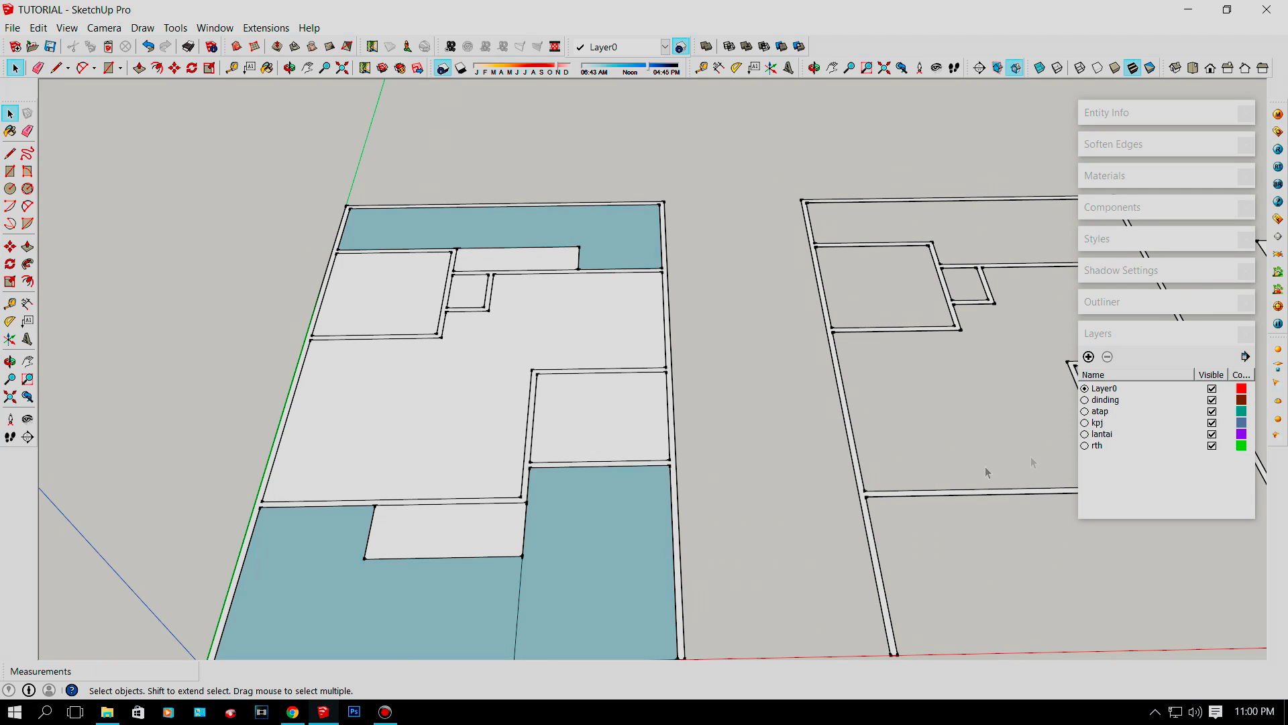
{"action": "middle_click_drag", "start_coordinate": [1033, 463], "coordinate": [1091, 450]}
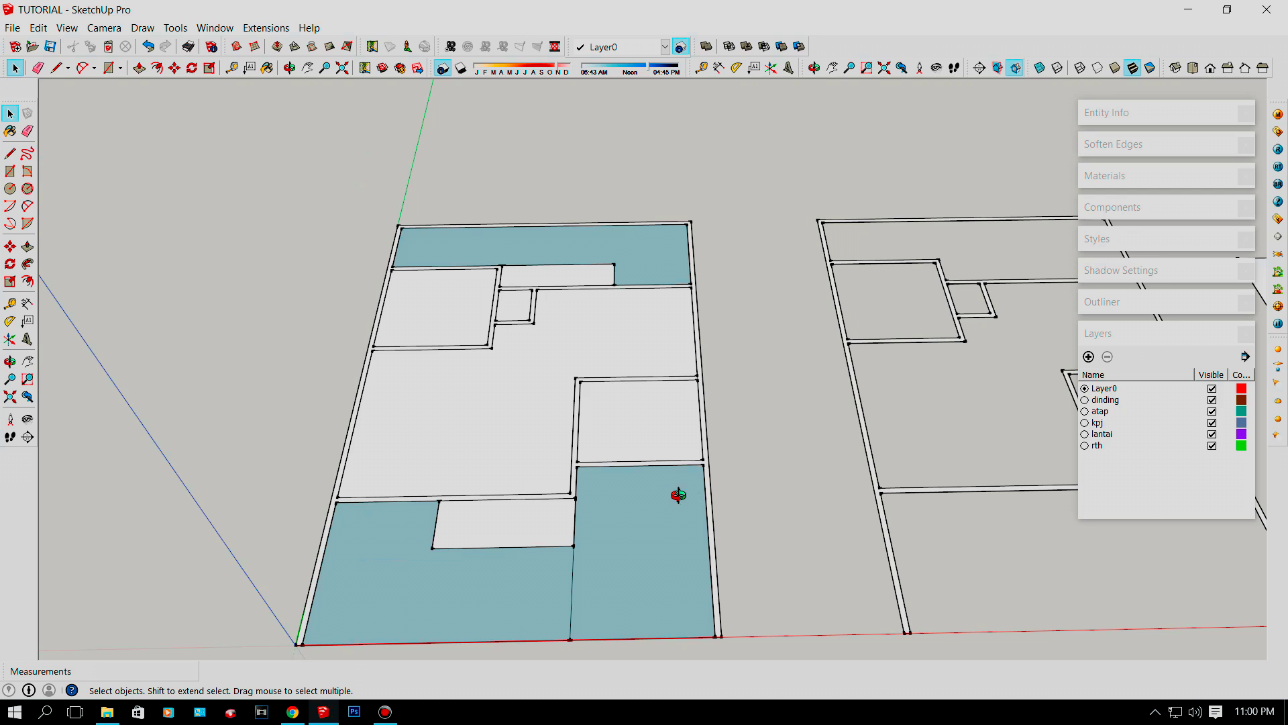
{"action": "middle_click_drag", "start_coordinate": [677, 494], "coordinate": [687, 523]}
{"action": "scroll", "coordinate": [678, 522], "scroll_direction": "up", "scroll_amount": 2}
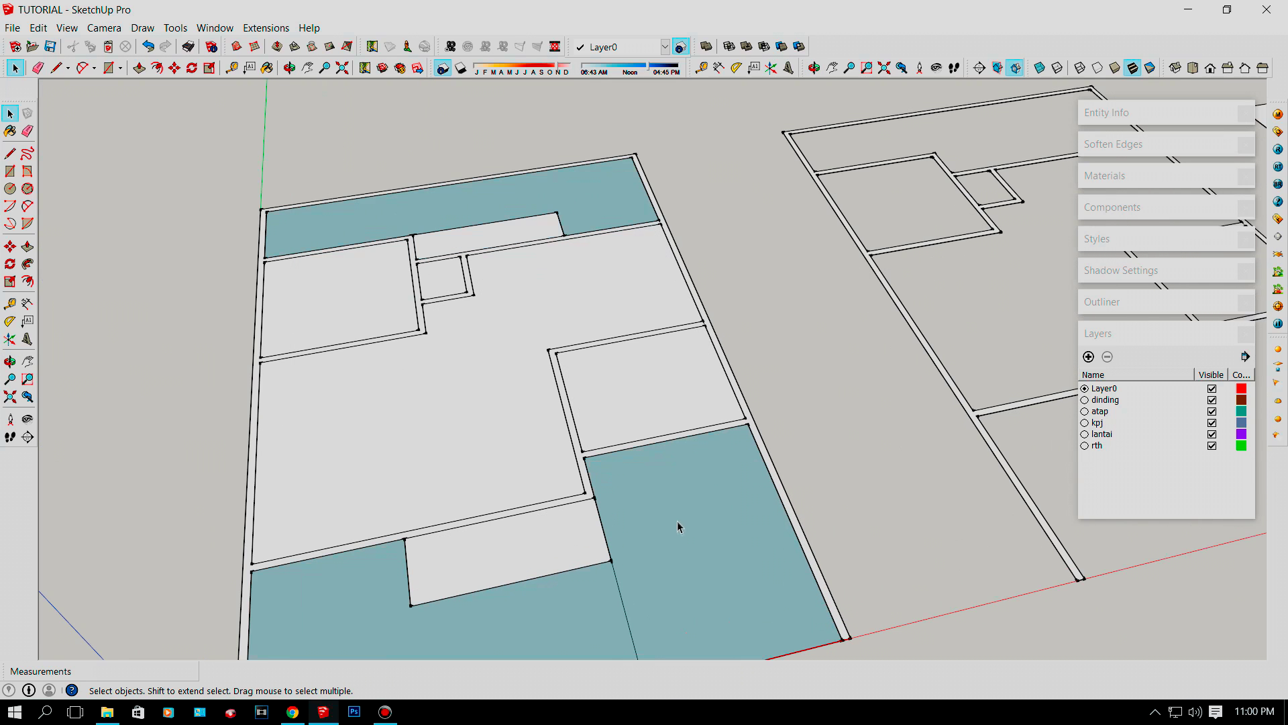
{"action": "scroll", "coordinate": [553, 452], "scroll_direction": "down", "scroll_amount": 3}
{"action": "scroll", "coordinate": [538, 525], "scroll_direction": "up", "scroll_amount": 3}
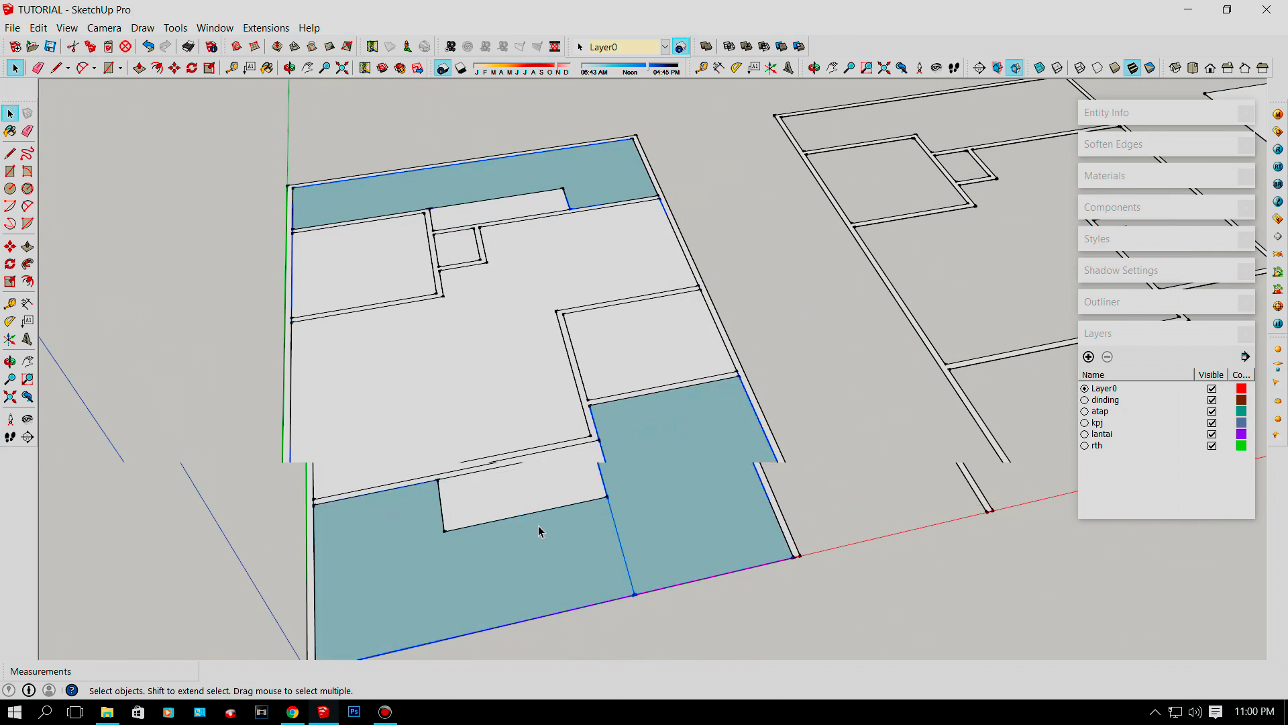
{"action": "scroll", "coordinate": [514, 456], "scroll_direction": "down", "scroll_amount": 3}
{"action": "mouse_move", "coordinate": [513, 456]}
{"action": "middle_mouse_down"}
{"action": "mouse_move", "coordinate": [703, 451]}
{"action": "mouse_move", "coordinate": [776, 526]}
{"action": "mouse_move", "coordinate": [885, 520]}
{"action": "middle_mouse_up"}
{"action": "scroll", "coordinate": [776, 526], "scroll_direction": "down", "scroll_amount": 3}
{"action": "scroll", "coordinate": [566, 472], "scroll_direction": "up", "scroll_amount": 3}
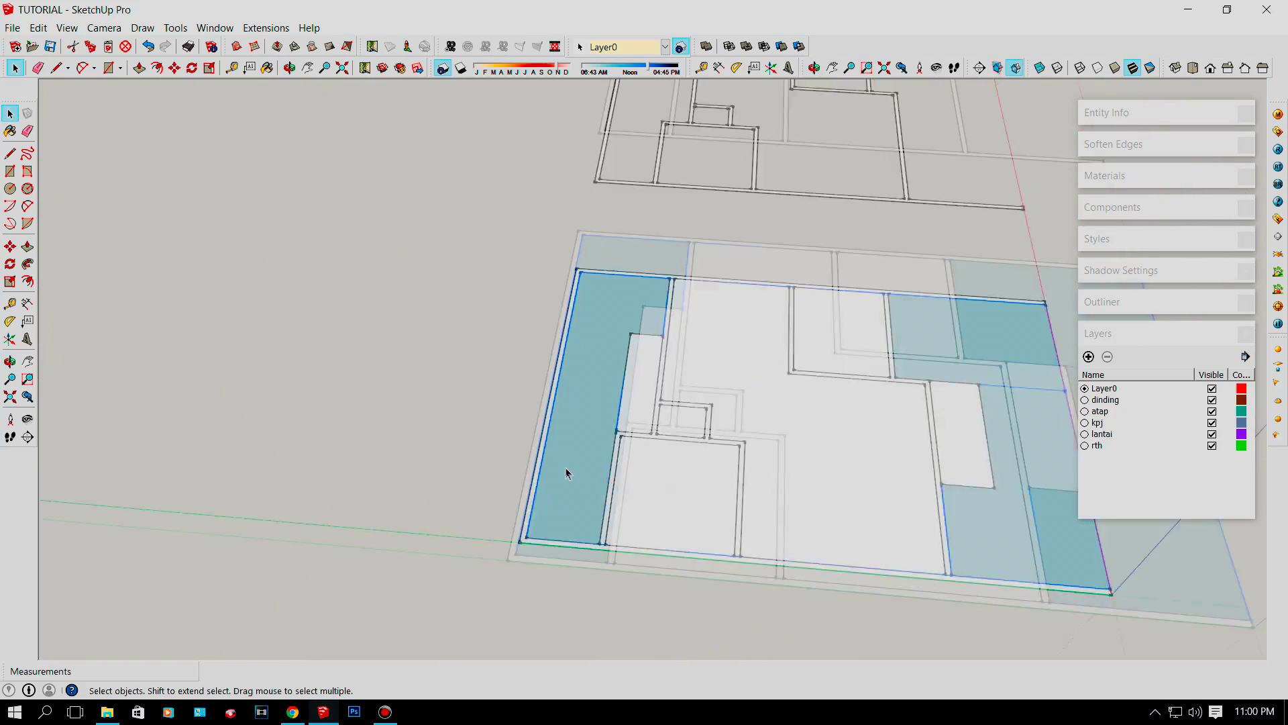
{"action": "scroll", "coordinate": [570, 474], "scroll_direction": "down", "scroll_amount": 3}
{"action": "mouse_move", "coordinate": [772, 471]}
{"action": "middle_mouse_down"}
{"action": "mouse_move", "coordinate": [637, 462]}
{"action": "mouse_move", "coordinate": [756, 570]}
{"action": "middle_mouse_up"}
{"action": "scroll", "coordinate": [671, 466], "scroll_direction": "up", "scroll_amount": 2}
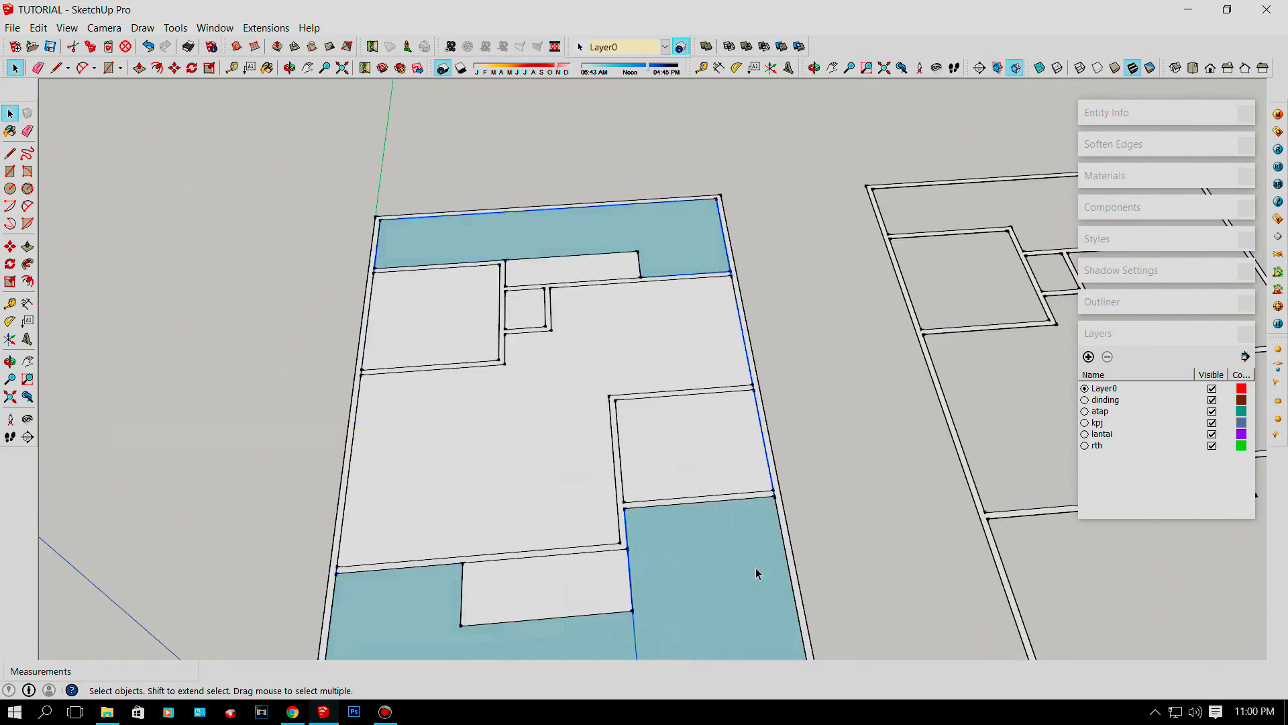
{"action": "scroll", "coordinate": [624, 495], "scroll_direction": "down", "scroll_amount": 2}
{"action": "scroll", "coordinate": [639, 405], "scroll_direction": "up", "scroll_amount": 3}
{"action": "scroll", "coordinate": [630, 443], "scroll_direction": "down", "scroll_amount": 3}
{"action": "scroll", "coordinate": [621, 484], "scroll_direction": "up", "scroll_amount": 3}
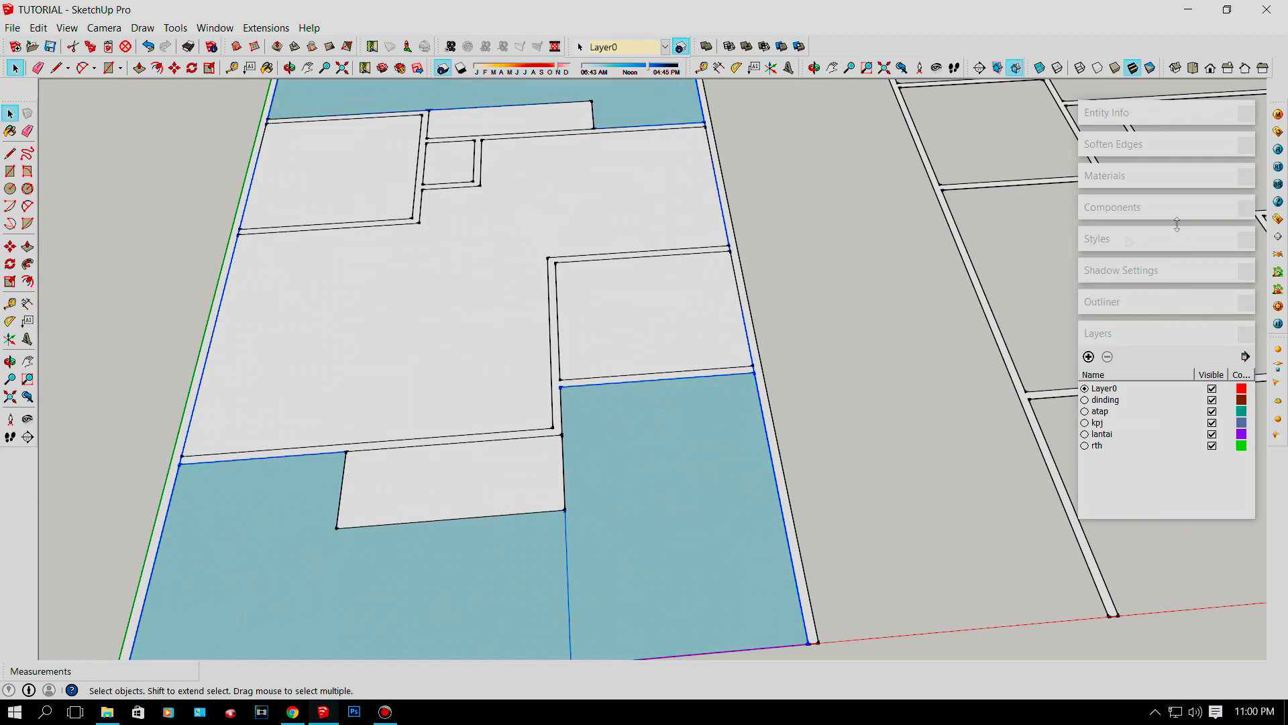
Turn on Color by layer so the model displays each layer's assigned color.
{"action": "left_click", "coordinate": [1245, 356]}
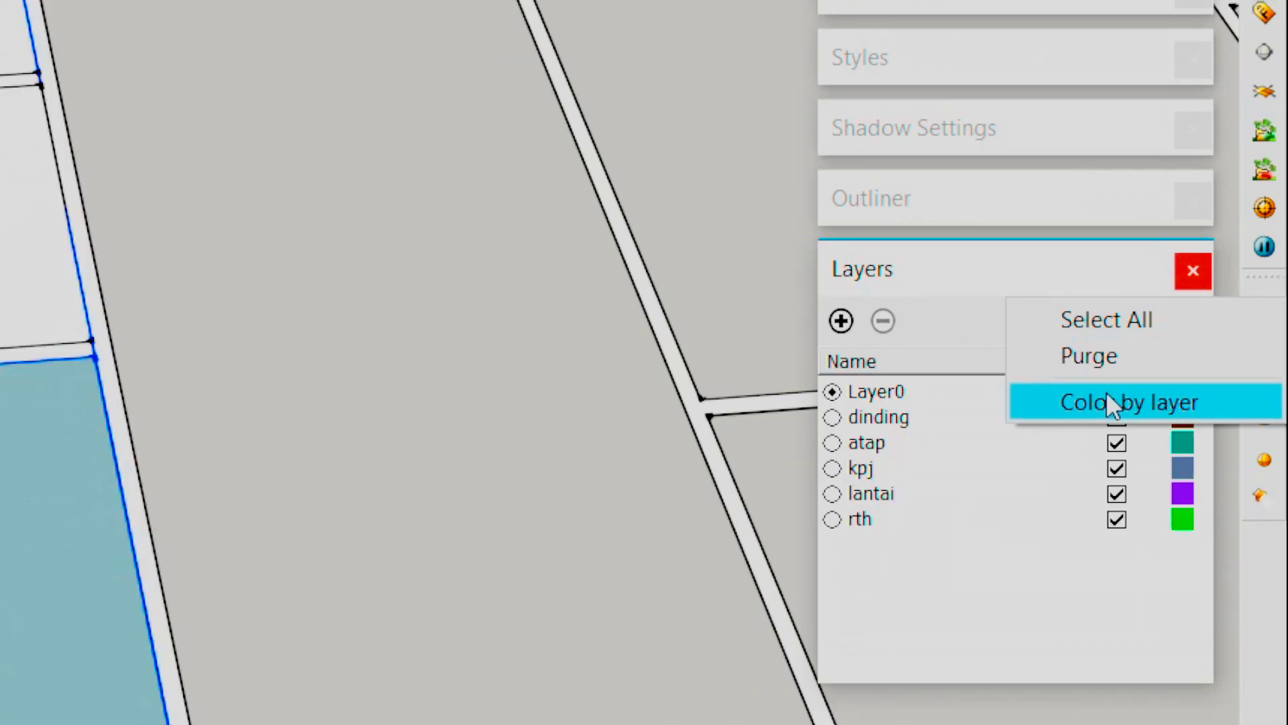
{"action": "left_click", "coordinate": [907, 269]}
{"action": "left_click", "coordinate": [940, 261]}
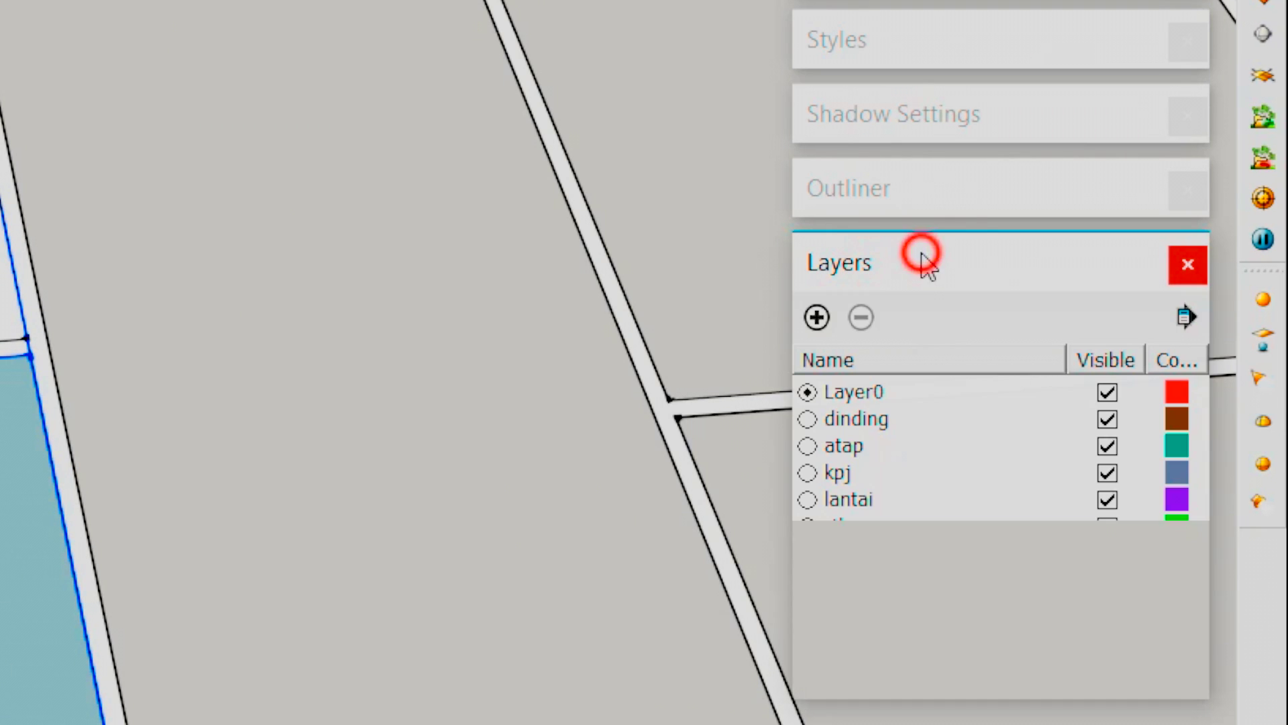
{"action": "left_click", "coordinate": [1193, 313]}
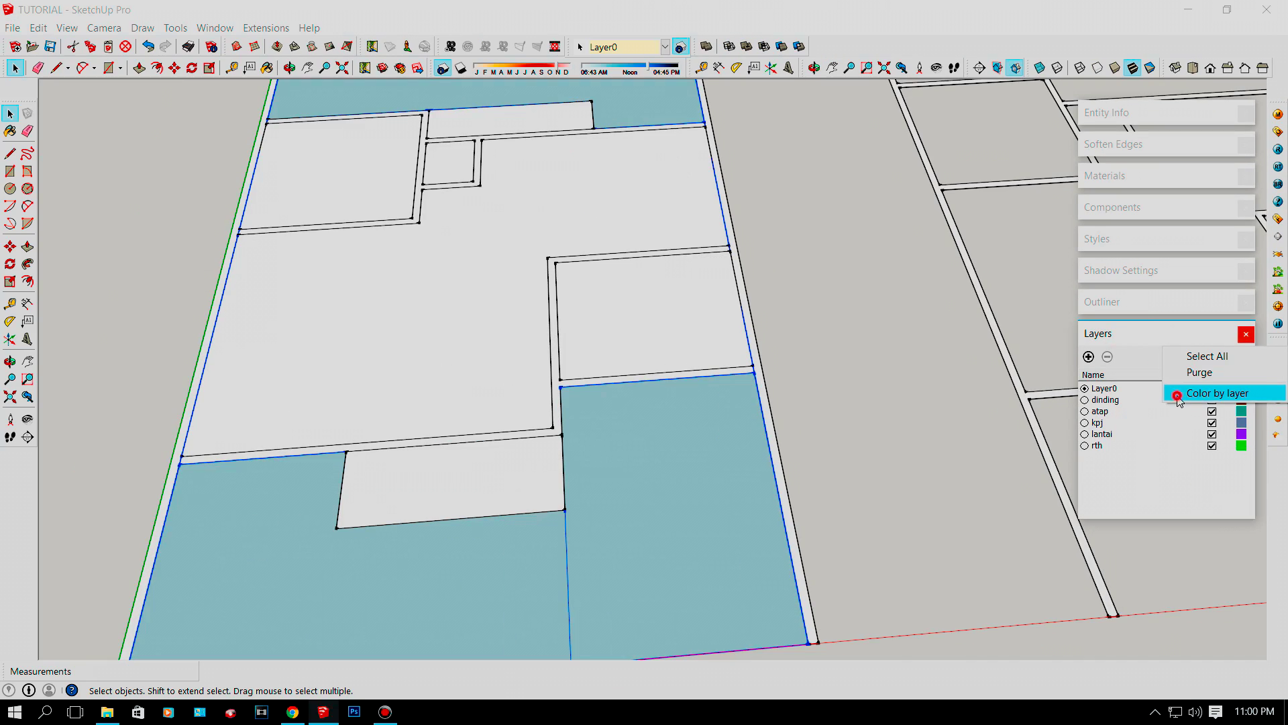
{"action": "left_click", "coordinate": [1178, 396]}
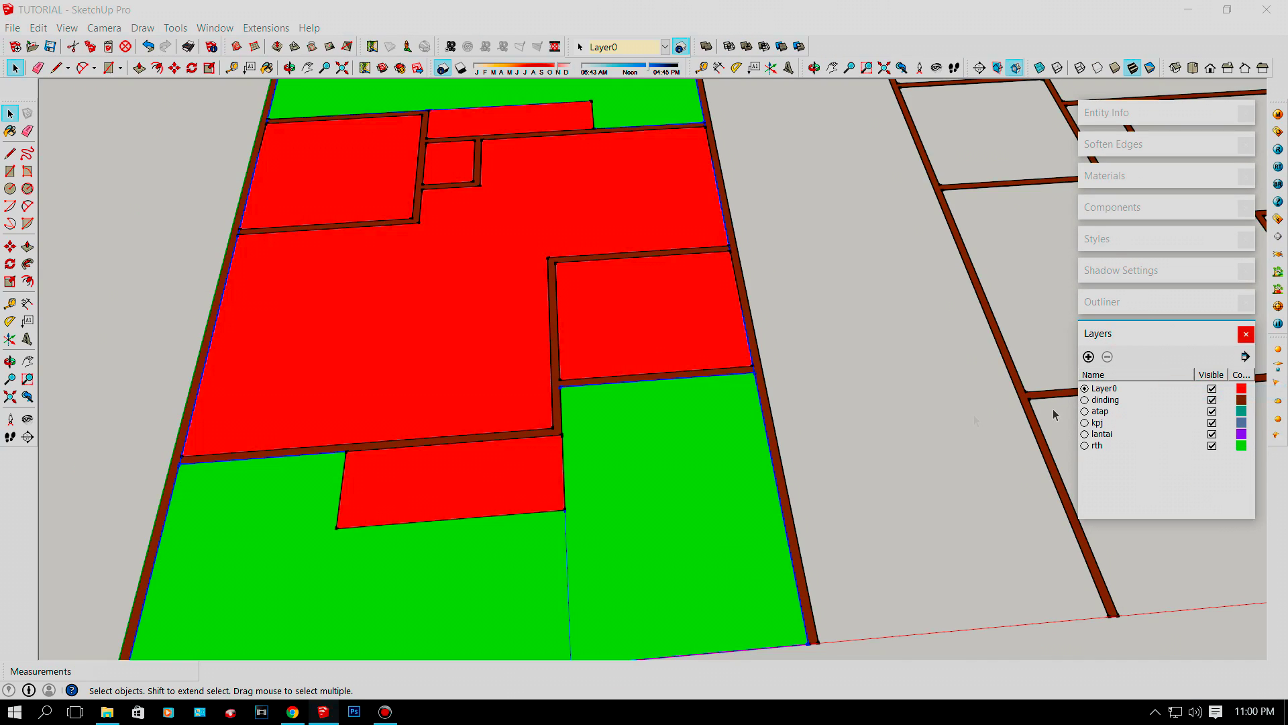
Compare the colors of the floors, walls and open areas with the layer list to check their layer assignments.
{"action": "middle_click_drag", "start_coordinate": [776, 428], "coordinate": [670, 409]}
{"action": "scroll", "coordinate": [745, 416], "scroll_direction": "down", "scroll_amount": 8}
{"action": "scroll", "coordinate": [636, 399], "scroll_direction": "down", "scroll_amount": 1}
{"action": "scroll", "coordinate": [639, 405], "scroll_direction": "down", "scroll_amount": 6}
{"action": "scroll", "coordinate": [652, 412], "scroll_direction": "up", "scroll_amount": 6}
{"action": "scroll", "coordinate": [624, 431], "scroll_direction": "up", "scroll_amount": 3}
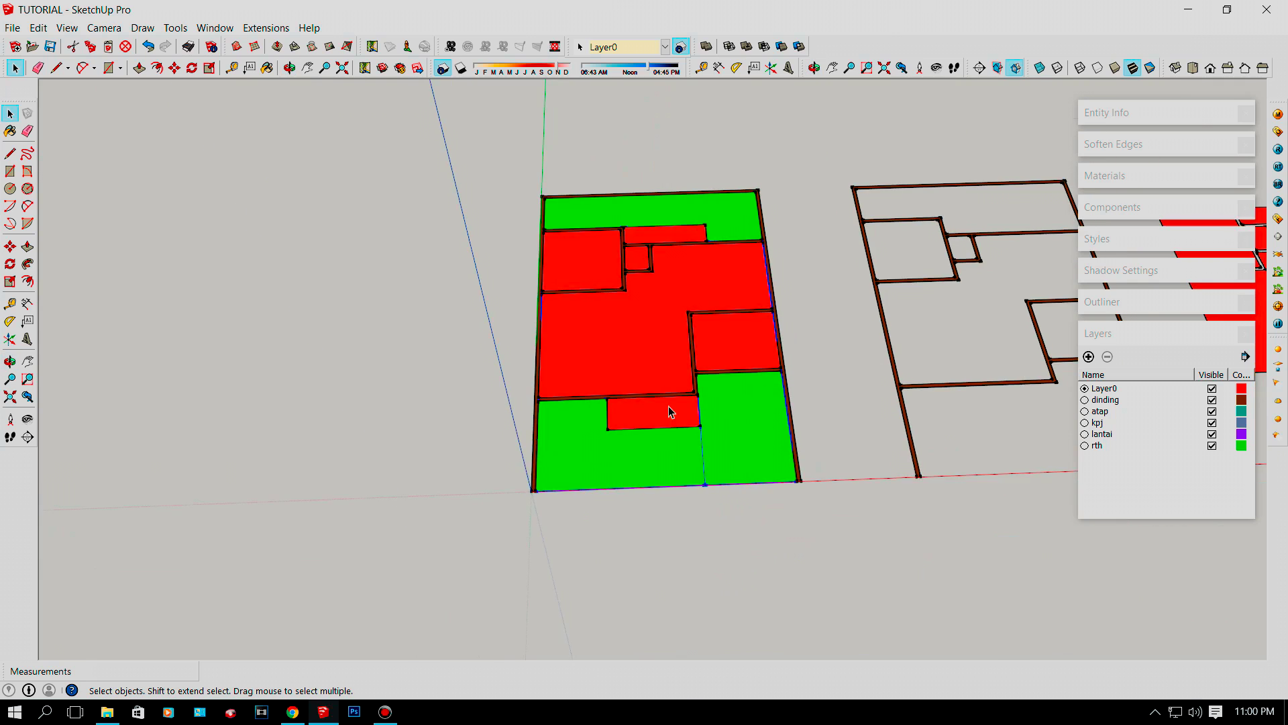
{"action": "scroll", "coordinate": [743, 417], "scroll_direction": "up", "scroll_amount": 4}
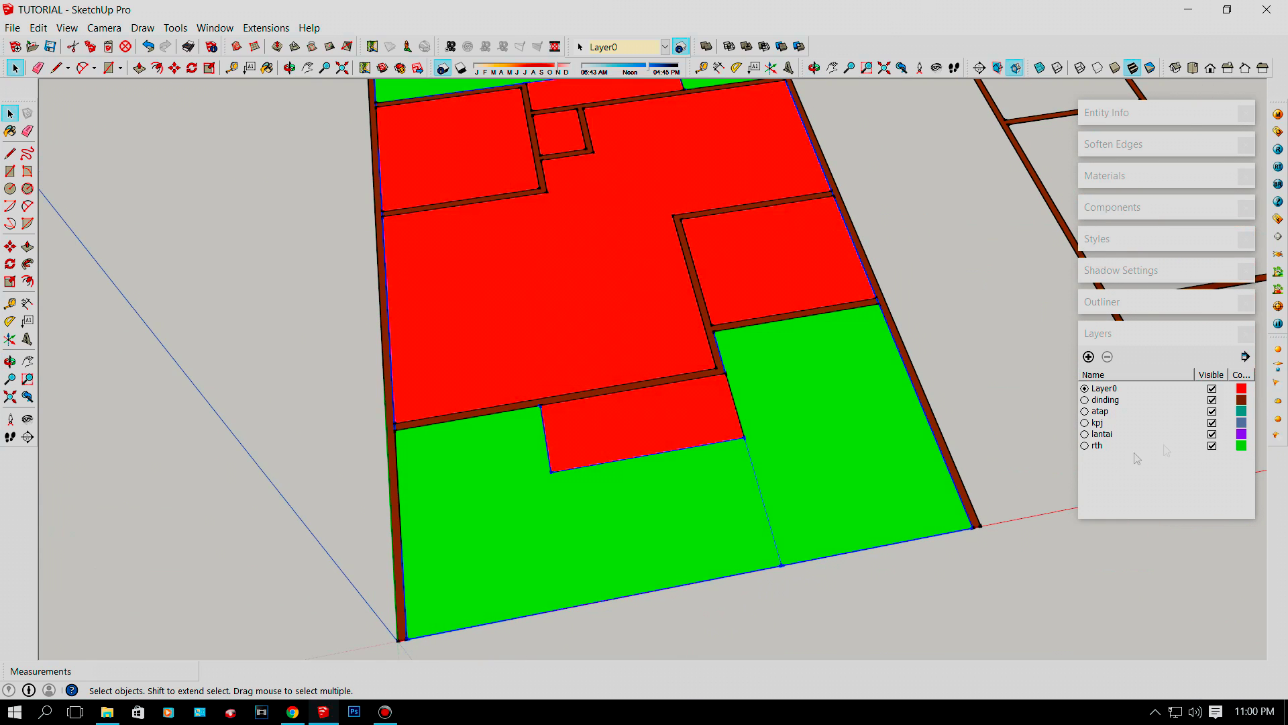
{"action": "middle_click_drag", "start_coordinate": [842, 446], "coordinate": [651, 445]}
{"action": "scroll", "coordinate": [629, 430], "scroll_direction": "up", "scroll_amount": 3}
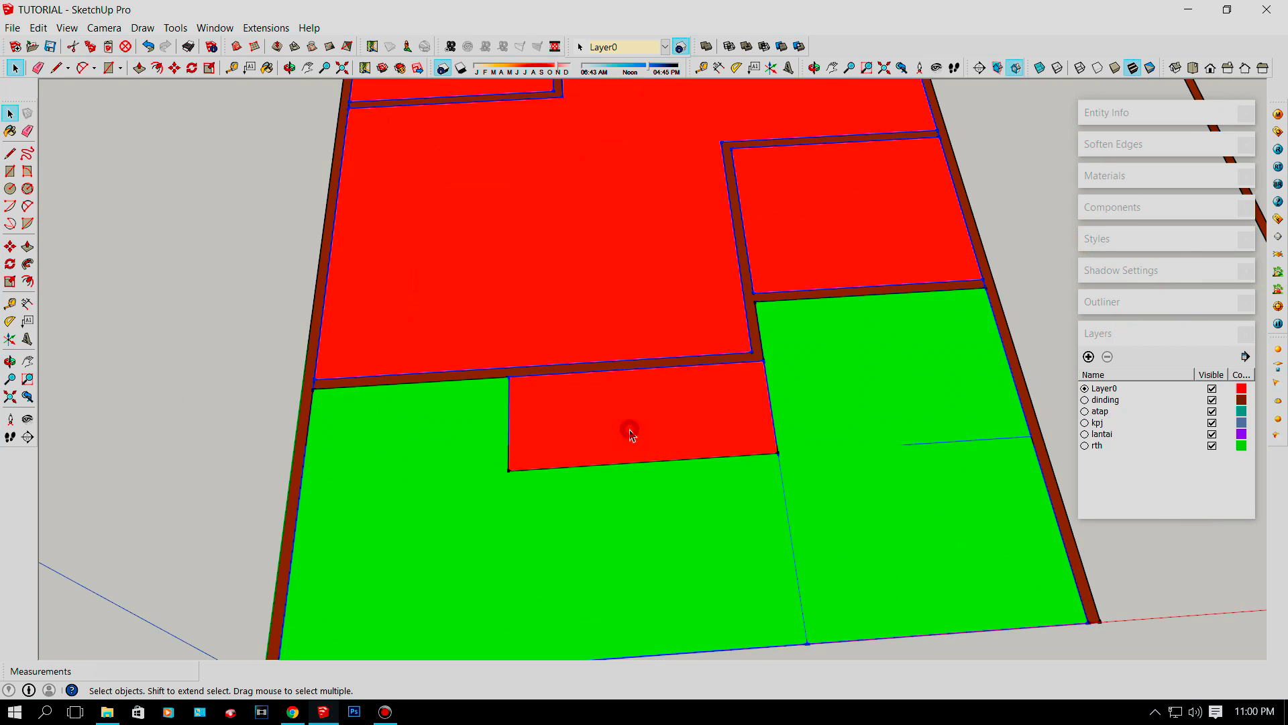
Open the floor group and assign all its faces to the lantai layer.
{"action": "left_click", "coordinate": [630, 430]}
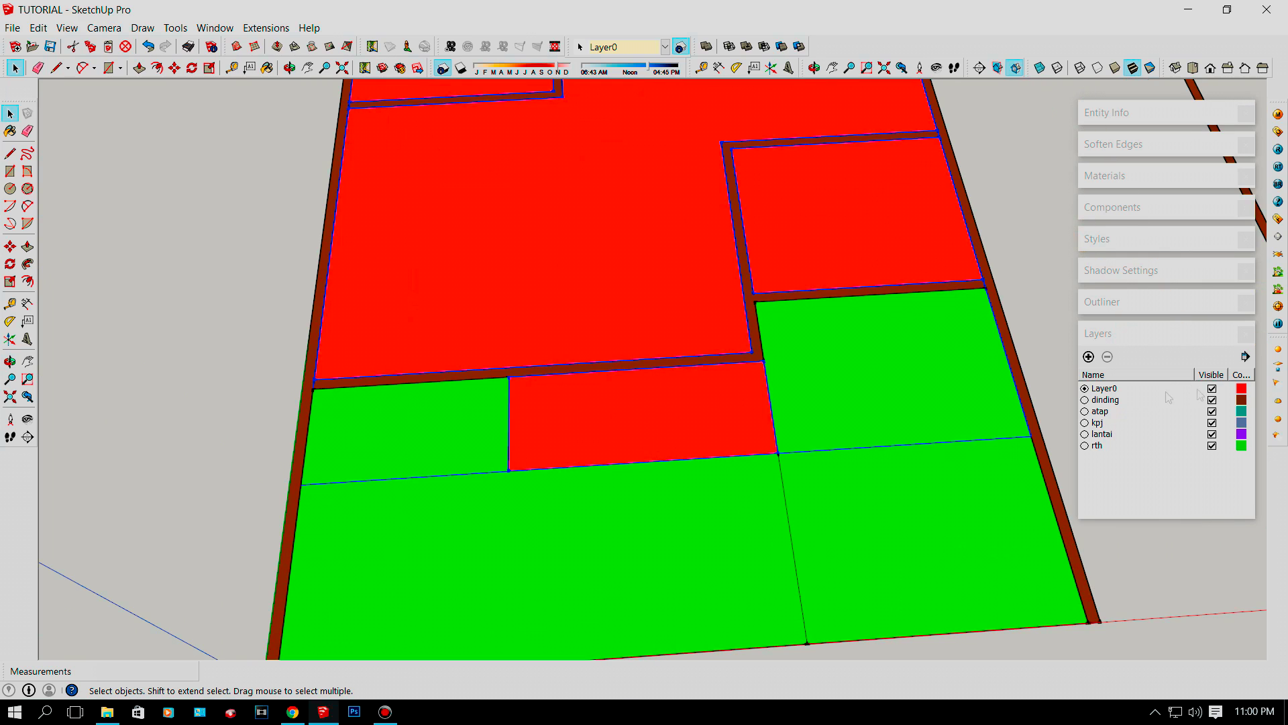
{"action": "double_click", "coordinate": [652, 455]}
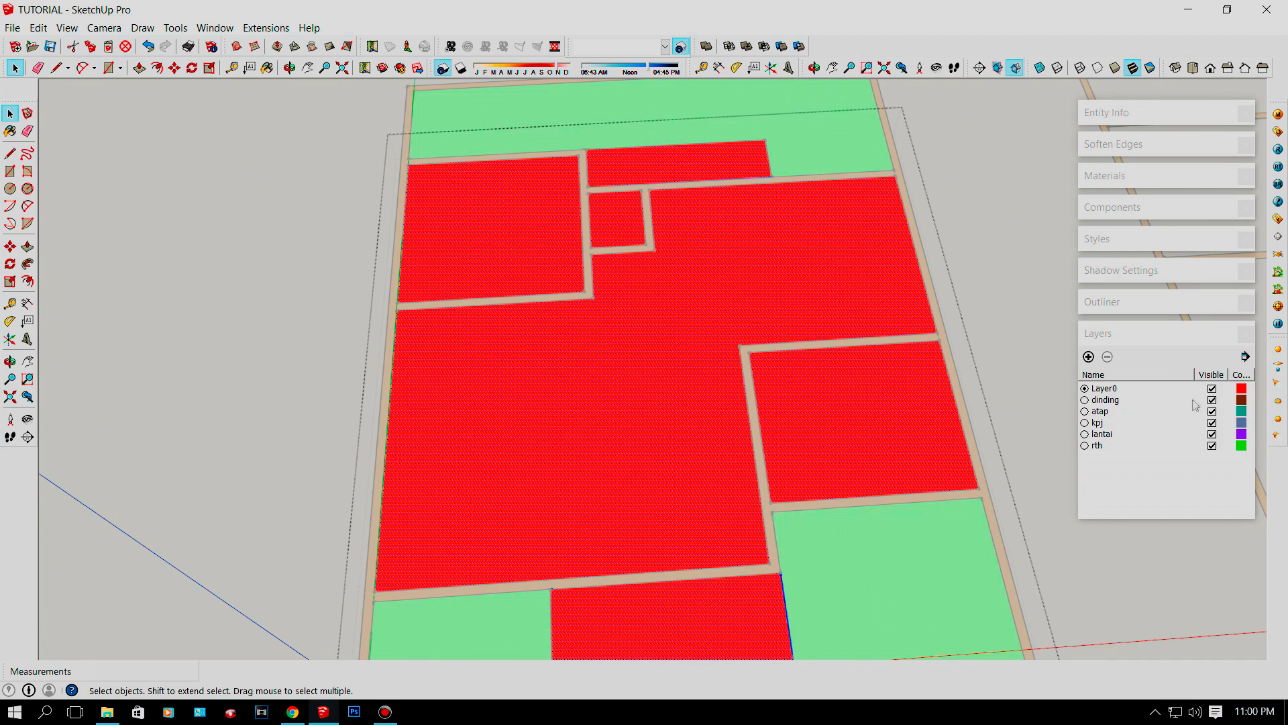
{"action": "left_click", "coordinate": [643, 47]}
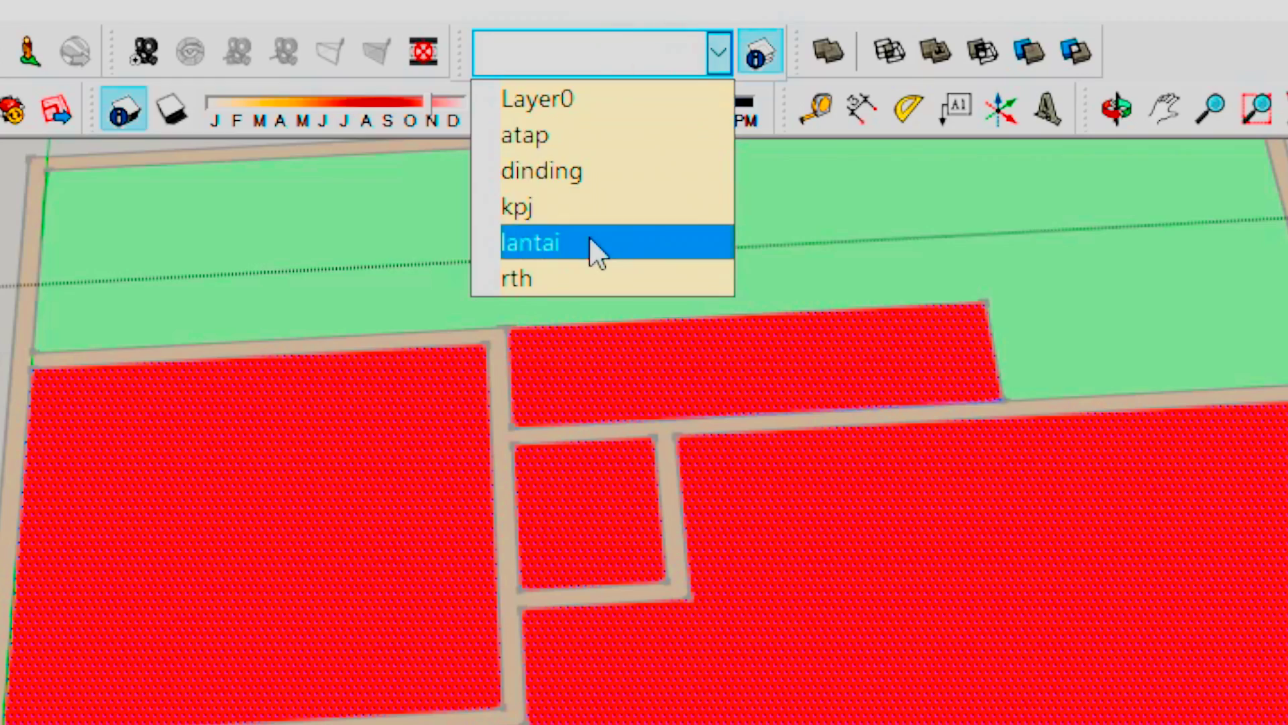
{"action": "left_click", "coordinate": [591, 242]}
{"action": "scroll", "coordinate": [732, 385], "scroll_direction": "down", "scroll_amount": 5}
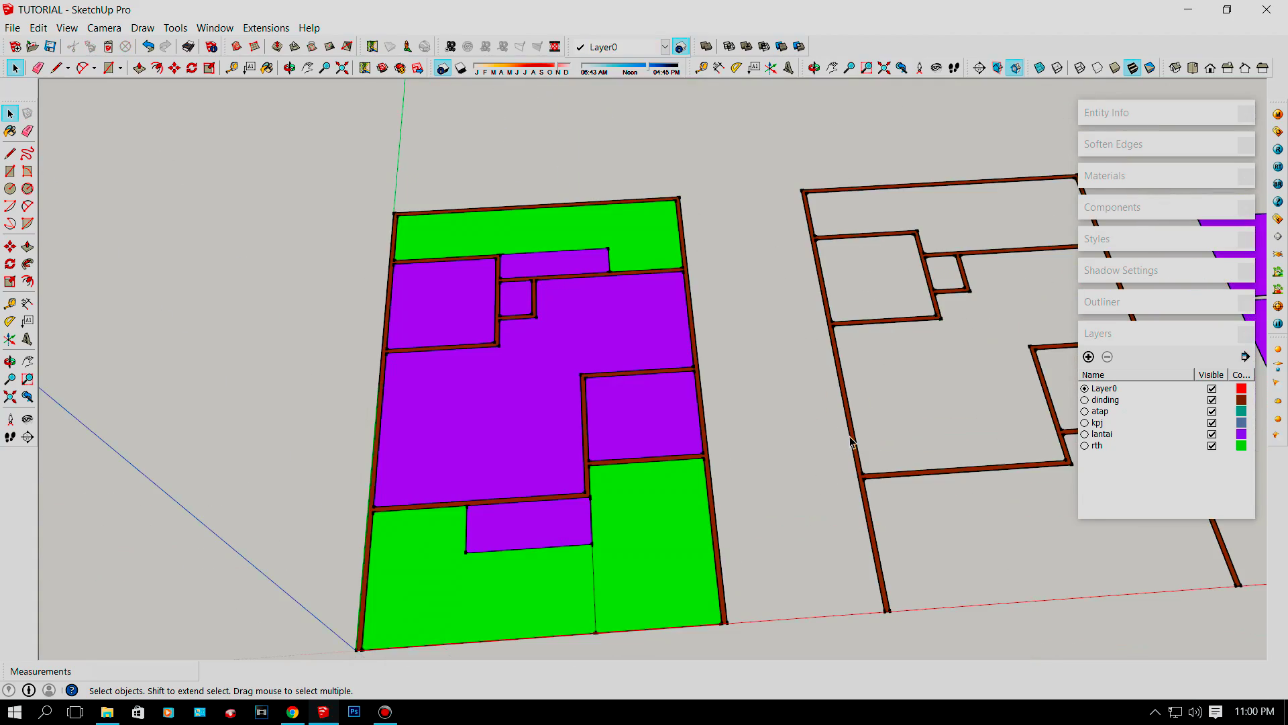
Check the layer assignments of the geometry inside the wall group and the open-area group.
{"action": "left_click", "coordinate": [849, 433]}
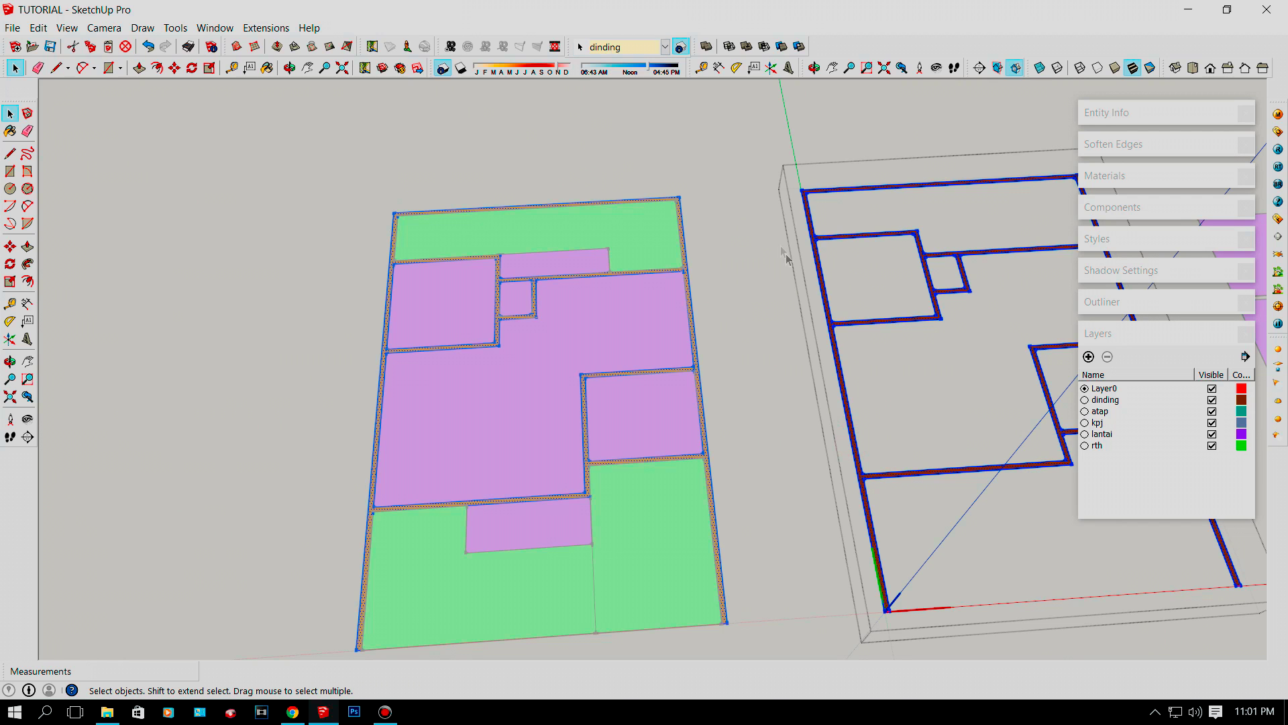
{"action": "scroll", "coordinate": [736, 367], "scroll_direction": "down", "scroll_amount": 6}
{"action": "left_click", "coordinate": [589, 525]}
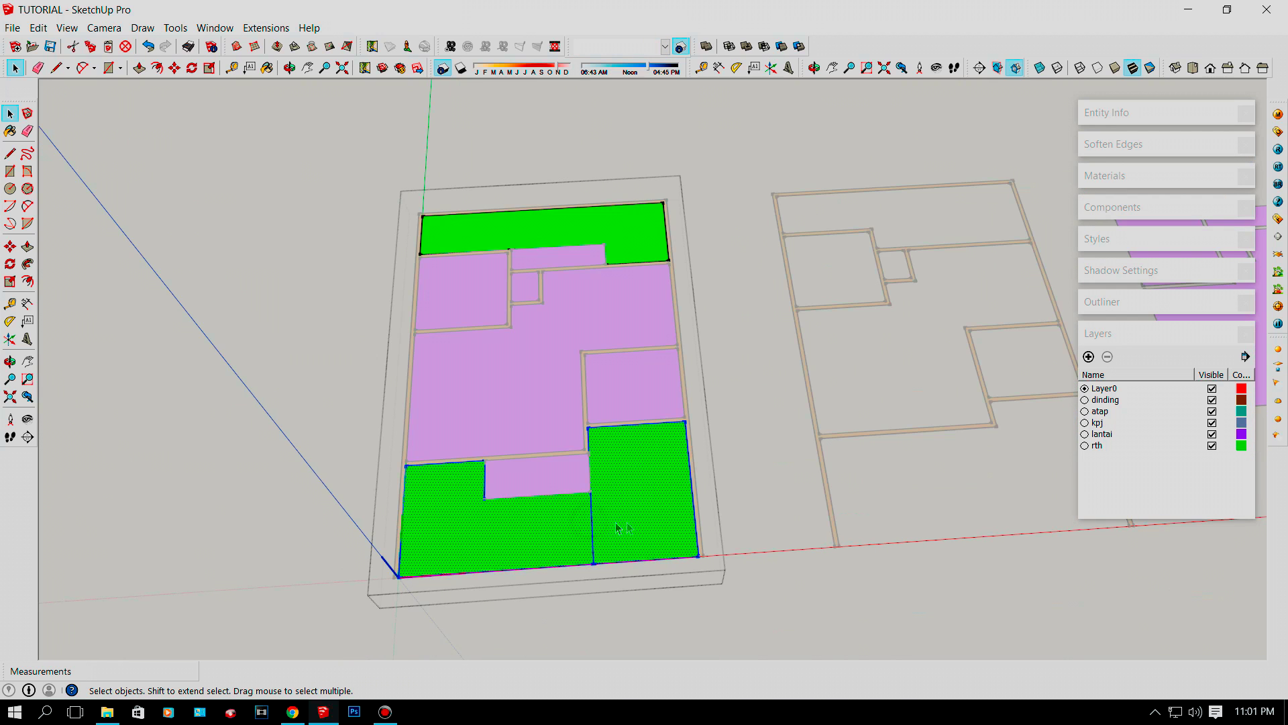
{"action": "left_click", "coordinate": [681, 516]}
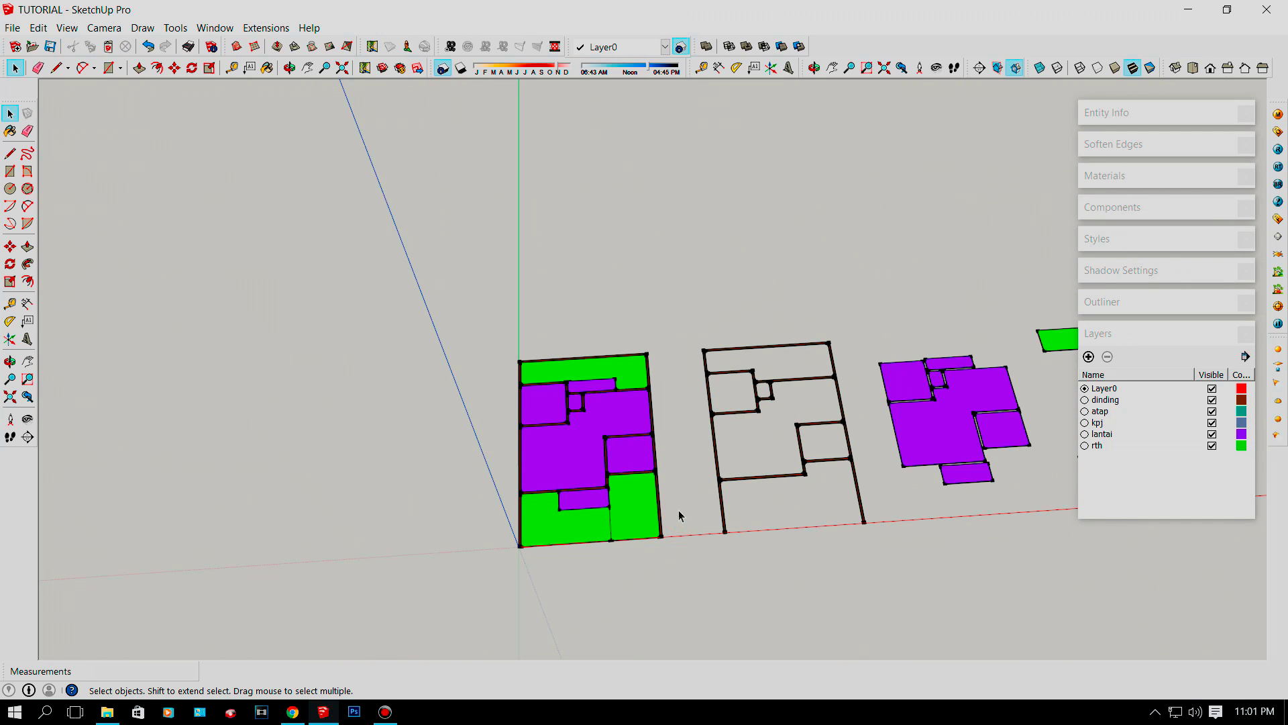
Review the layer-colored floor plan up close and as a whole from several angles.
{"action": "middle_click_drag", "start_coordinate": [865, 489], "coordinate": [796, 549]}
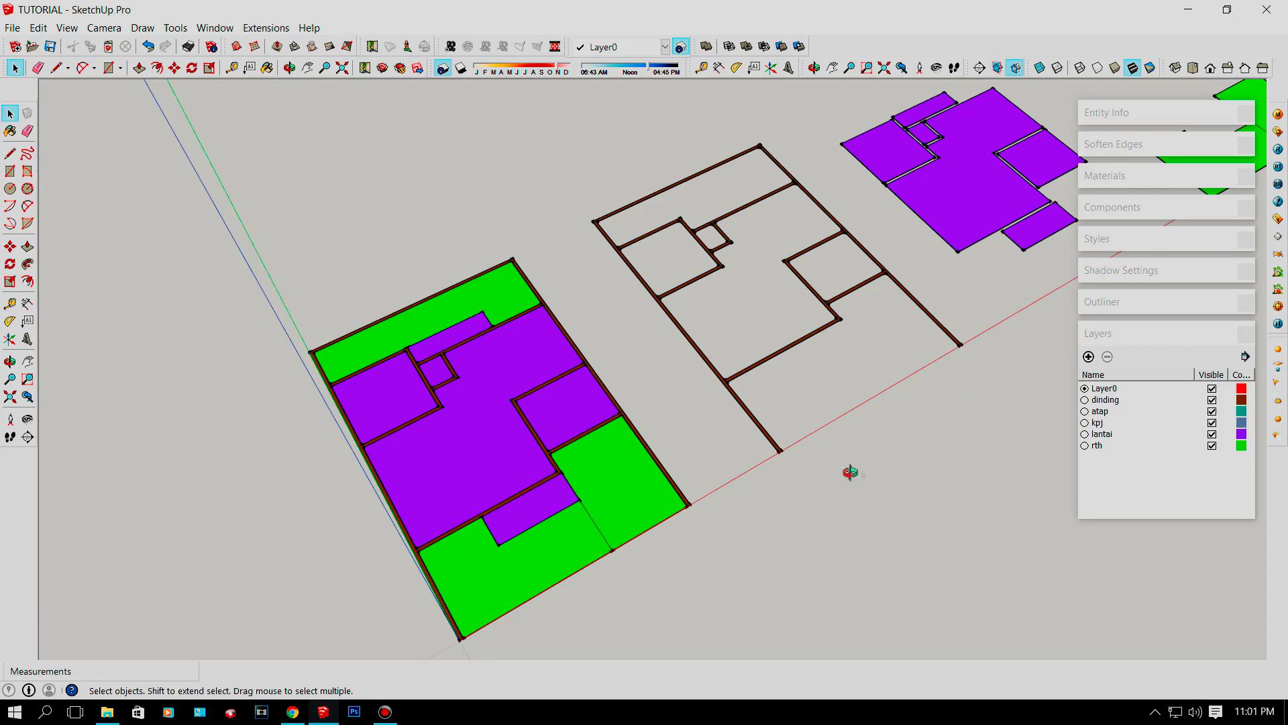
{"action": "middle_click_drag", "start_coordinate": [851, 472], "coordinate": [556, 453]}
{"action": "scroll", "coordinate": [604, 463], "scroll_direction": "up", "scroll_amount": 10}
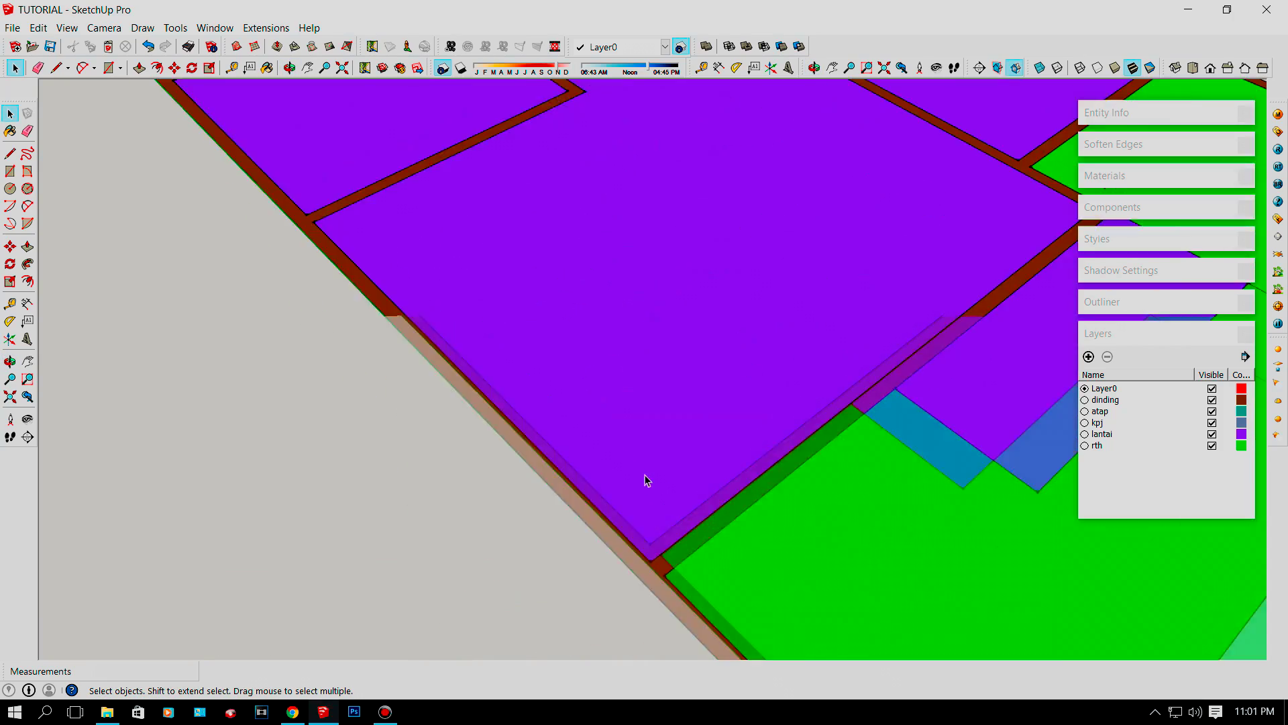
{"action": "scroll", "coordinate": [645, 479], "scroll_direction": "down", "scroll_amount": 10}
{"action": "middle_click_drag", "start_coordinate": [751, 486], "coordinate": [452, 480]}
{"action": "scroll", "coordinate": [745, 489], "scroll_direction": "down", "scroll_amount": 3}
{"action": "scroll", "coordinate": [339, 494], "scroll_direction": "up", "scroll_amount": 5}
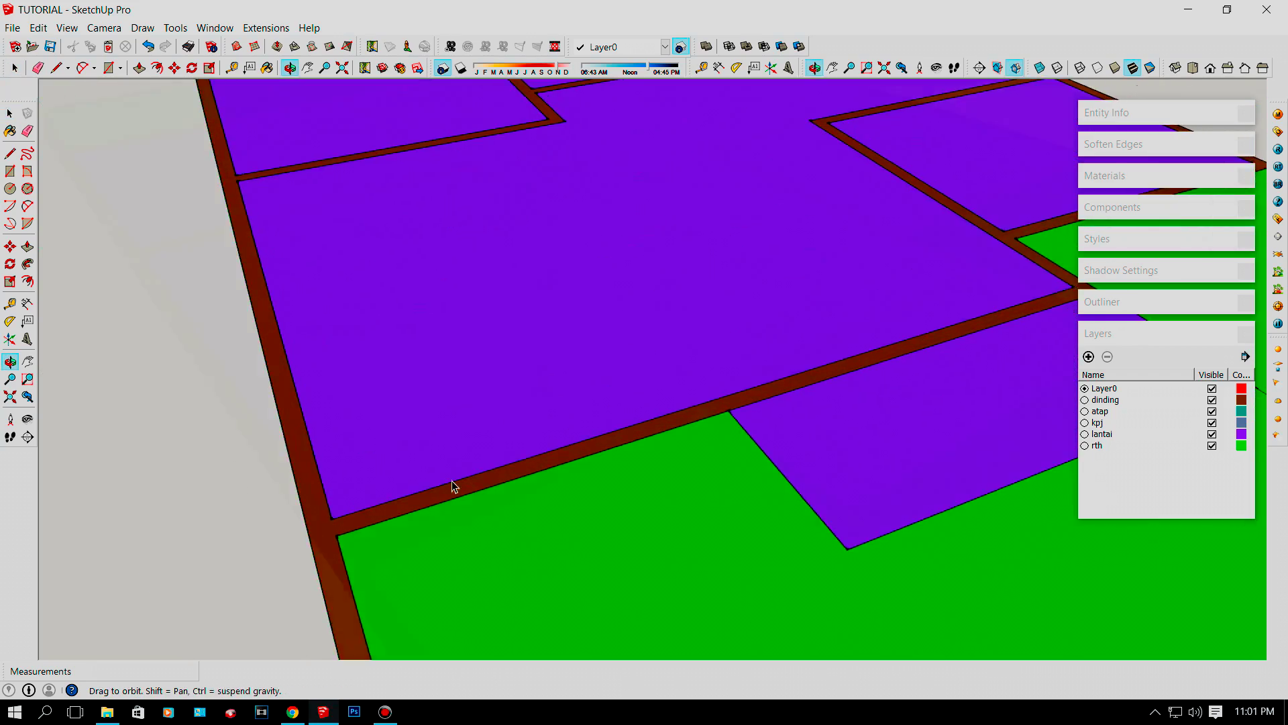
{"action": "scroll", "coordinate": [452, 481], "scroll_direction": "down", "scroll_amount": 6}
{"action": "scroll", "coordinate": [502, 467], "scroll_direction": "up", "scroll_amount": 3}
{"action": "scroll", "coordinate": [502, 467], "scroll_direction": "down", "scroll_amount": 3}
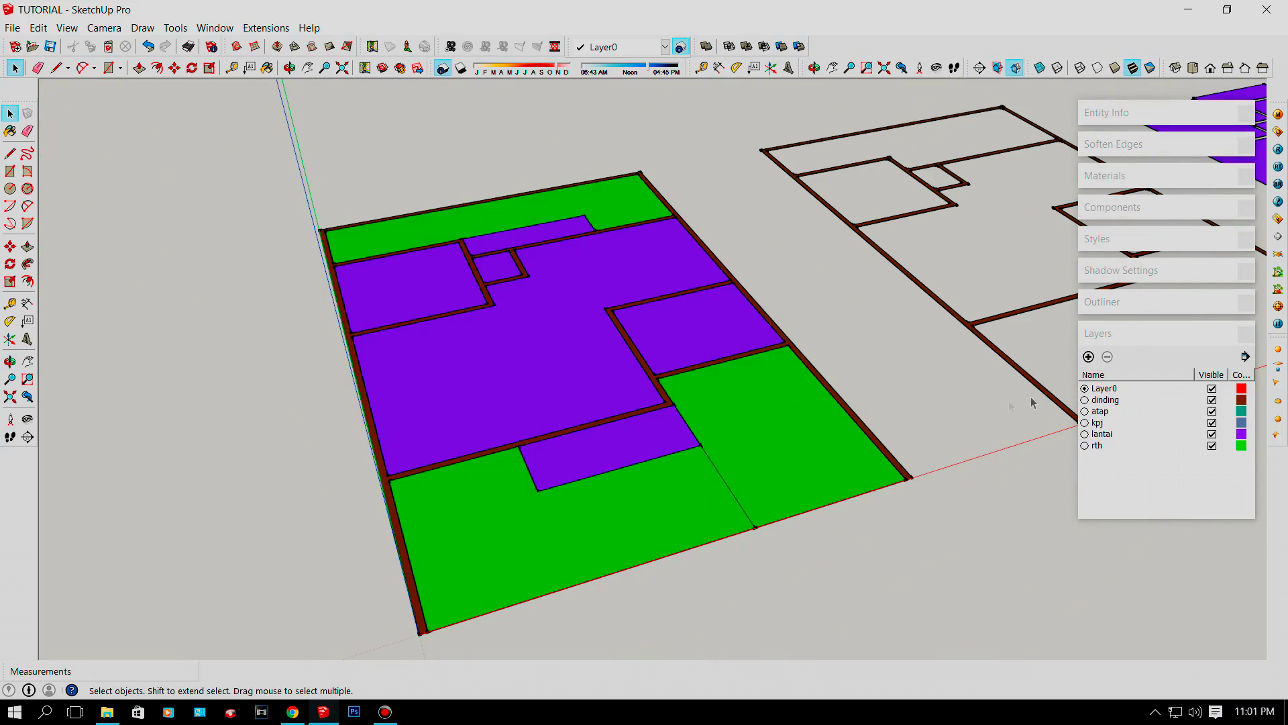
Turn off Color by layer and activate the Paint Bucket tool with the Markers materials shown.
{"action": "left_click", "coordinate": [1246, 355]}
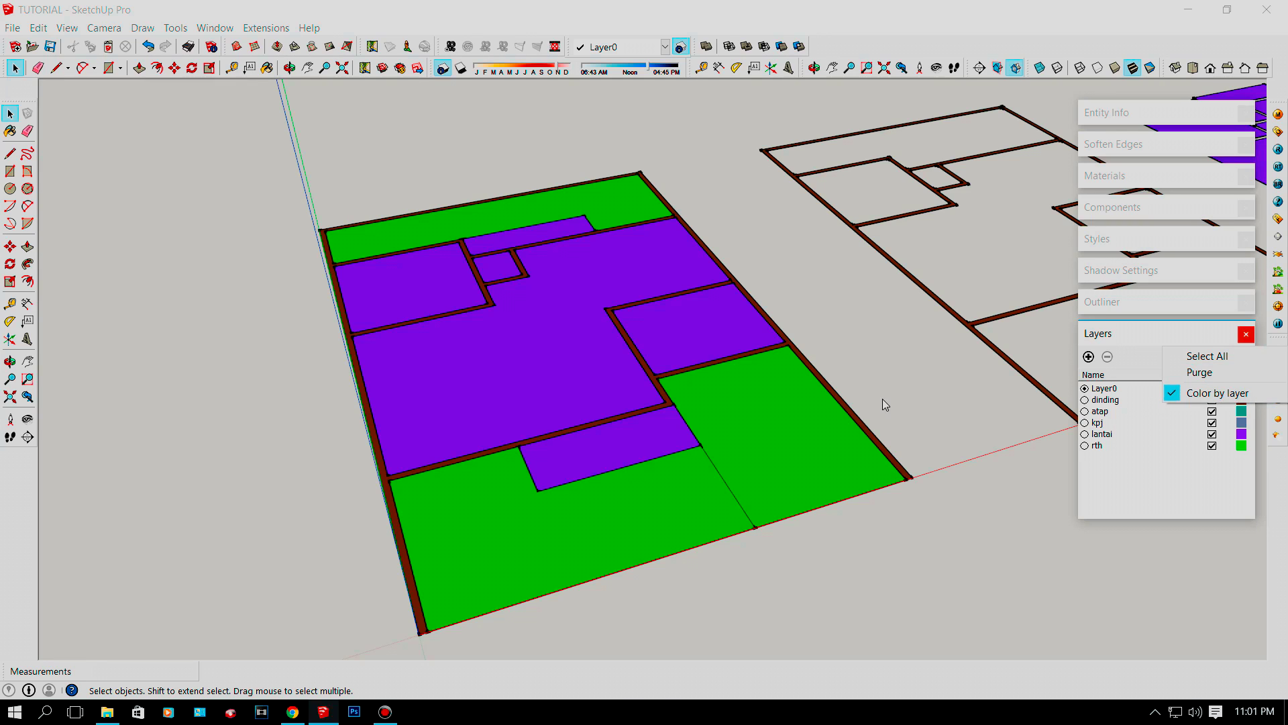
{"action": "middle_click_drag", "start_coordinate": [883, 399], "coordinate": [711, 453]}
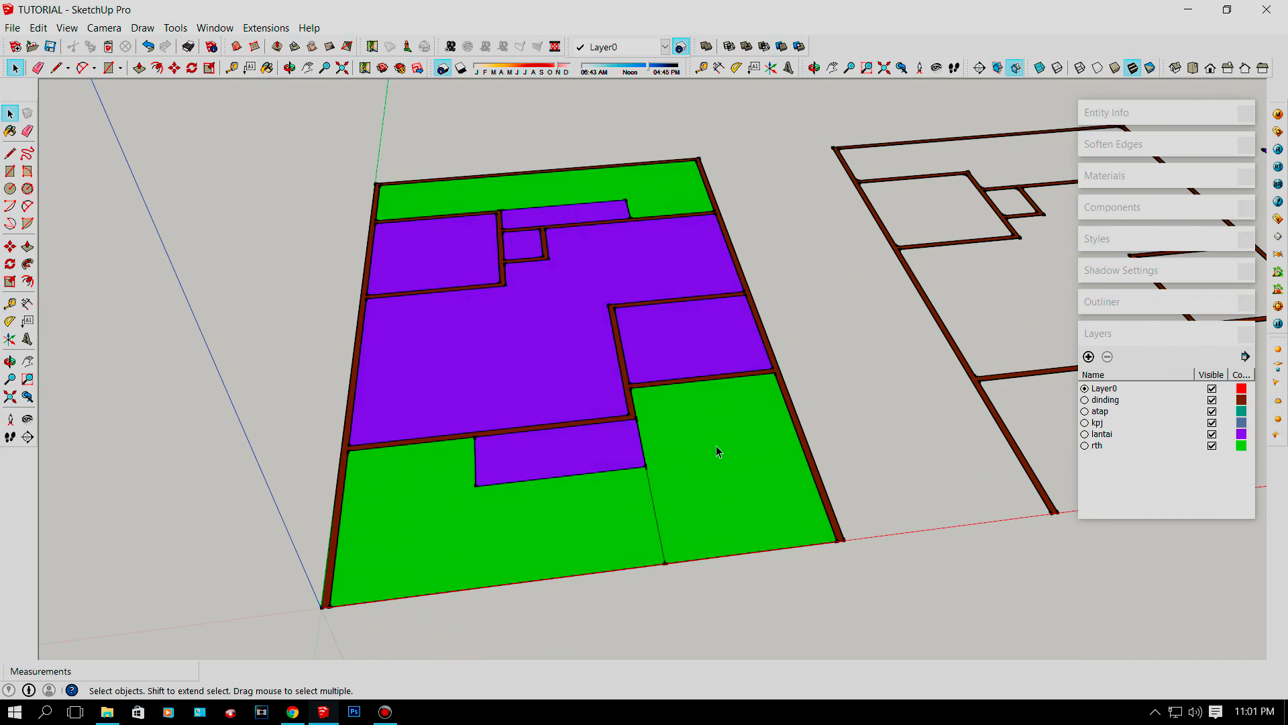
{"action": "key", "text": "b"}
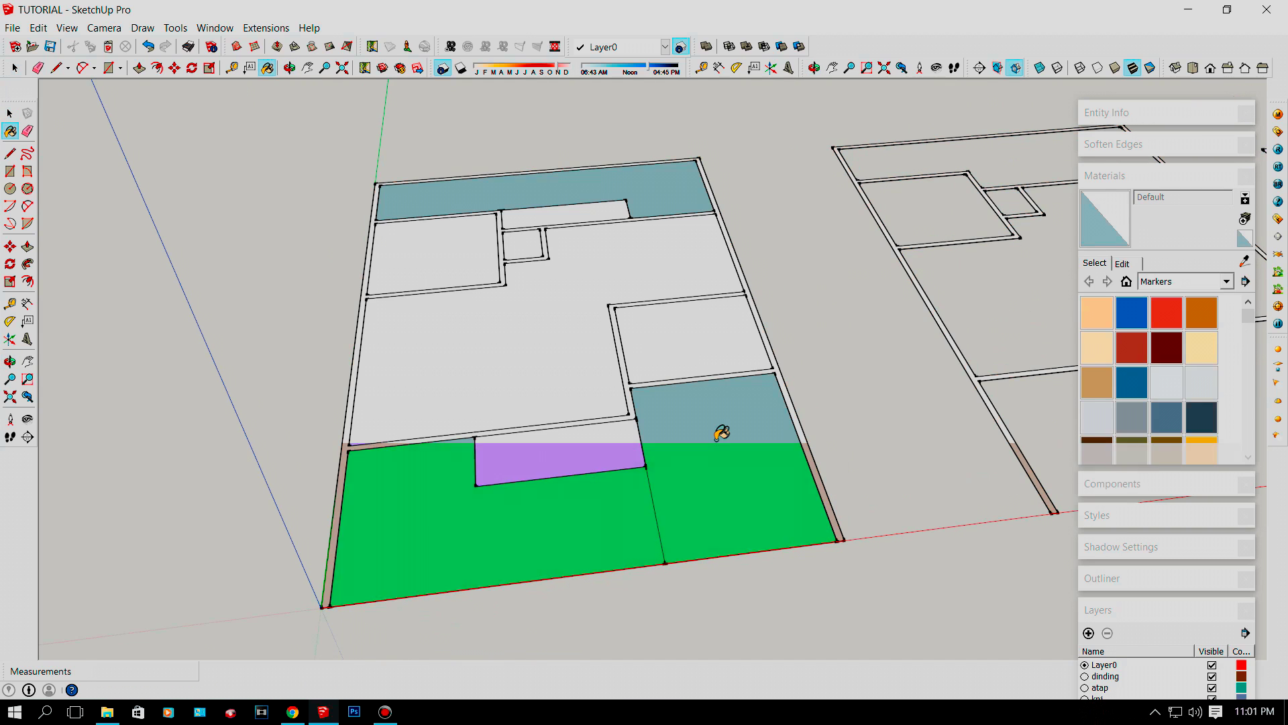
Examine the combined floor plan up close and together with its separated wall, floor and open-area copies from several angles.
{"action": "middle_click_drag", "start_coordinate": [834, 351], "coordinate": [727, 452]}
{"action": "scroll", "coordinate": [728, 451], "scroll_direction": "down", "scroll_amount": 3}
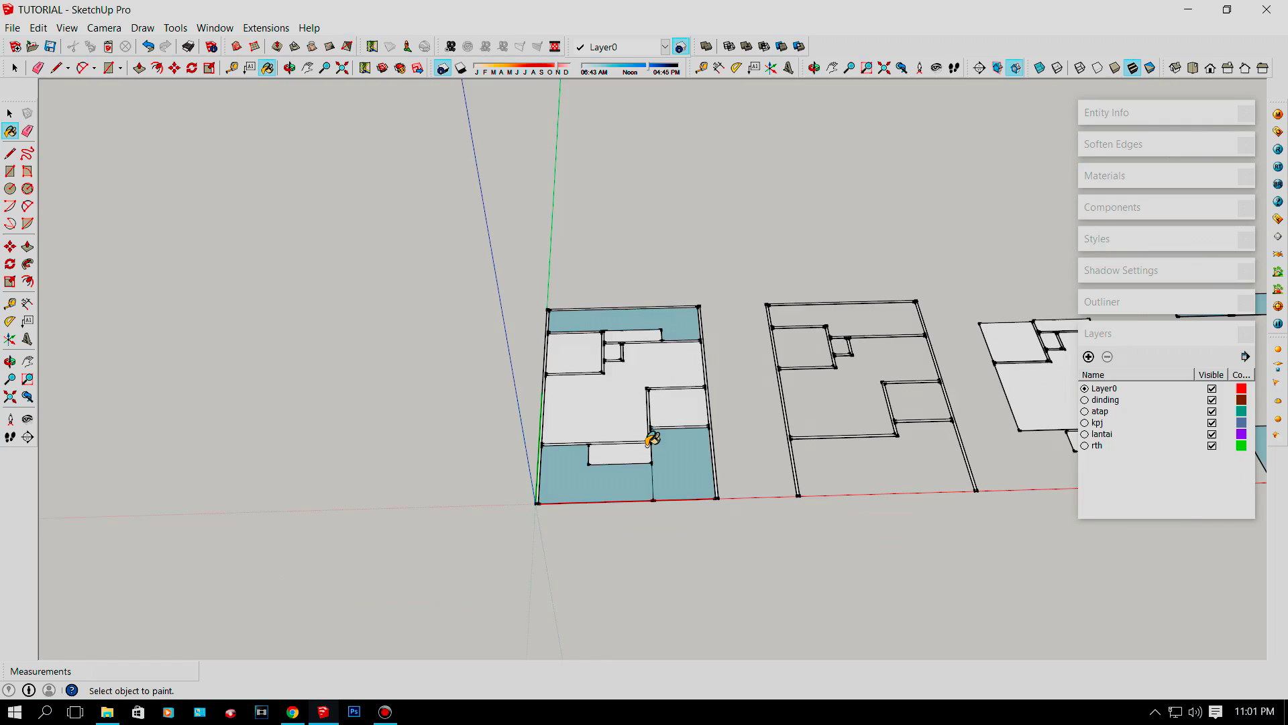
{"action": "middle_click_drag", "start_coordinate": [651, 438], "coordinate": [719, 474]}
{"action": "key", "text": "space"}
{"action": "scroll", "coordinate": [719, 474], "scroll_direction": "up", "scroll_amount": 8}
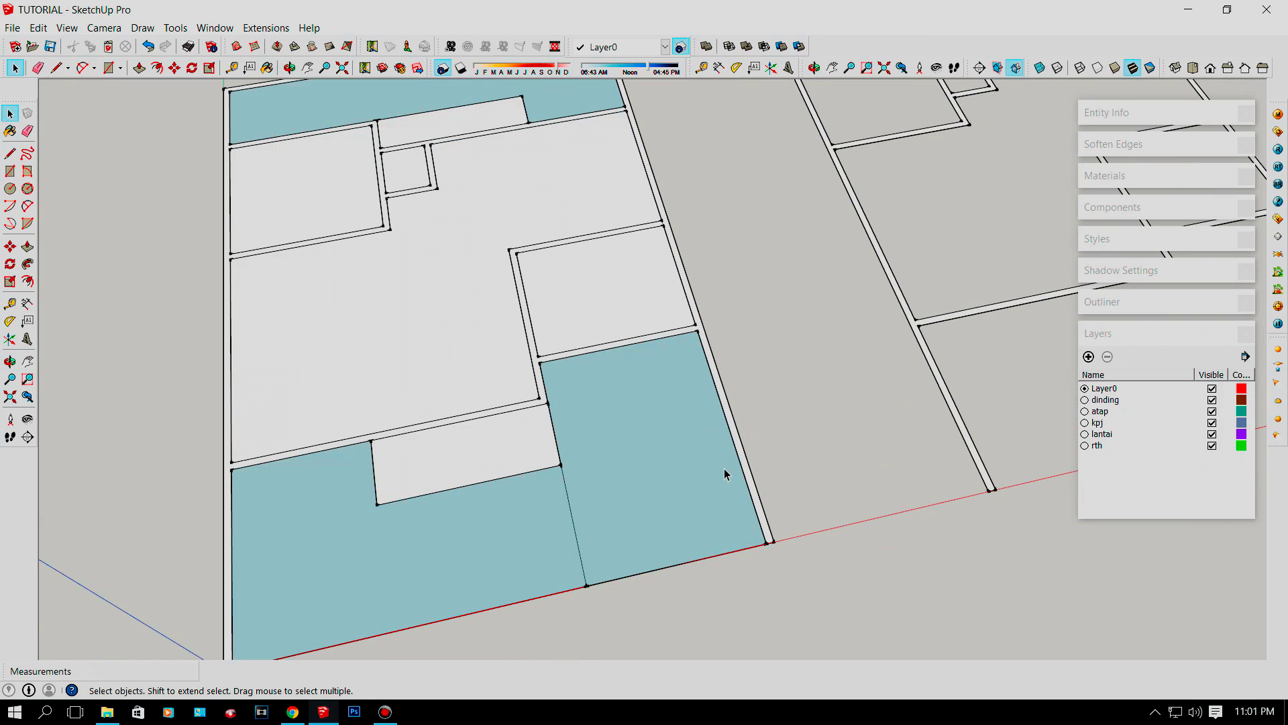
{"action": "scroll", "coordinate": [677, 465], "scroll_direction": "down", "scroll_amount": 5}
{"action": "scroll", "coordinate": [558, 393], "scroll_direction": "up", "scroll_amount": 6}
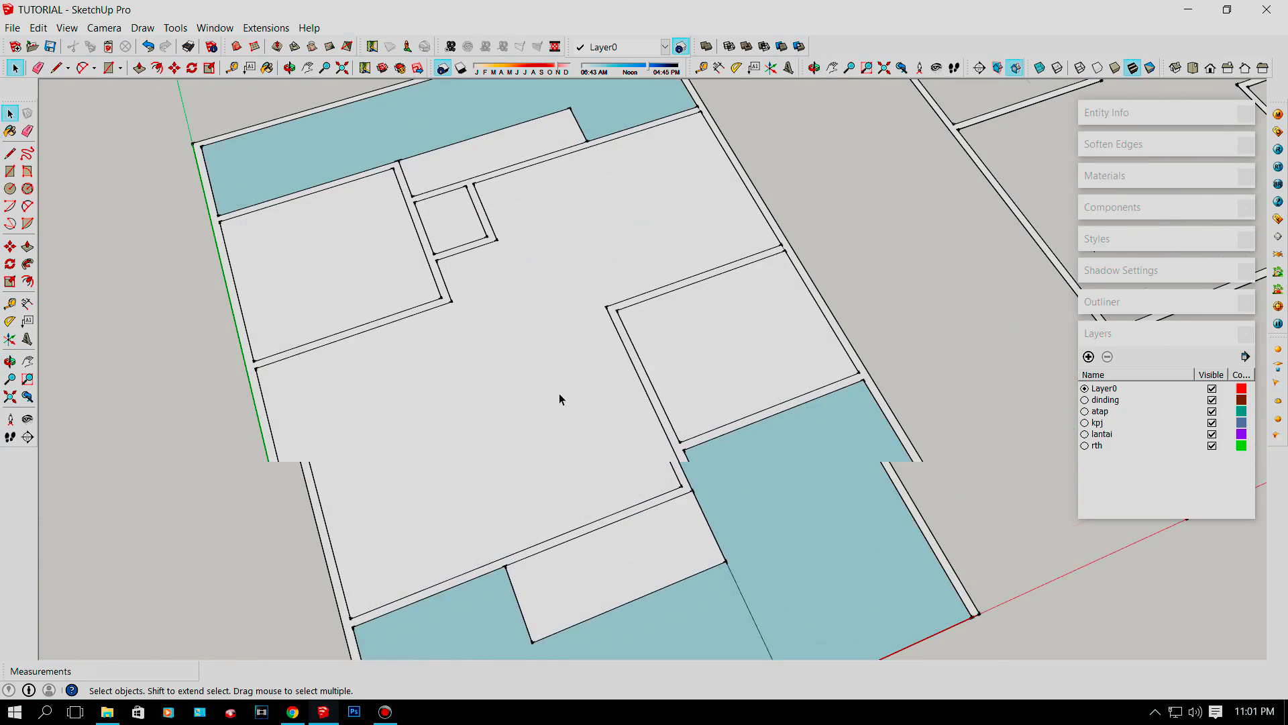
{"action": "scroll", "coordinate": [247, 417], "scroll_direction": "down", "scroll_amount": 8}
{"action": "mouse_move", "coordinate": [538, 335]}
{"action": "middle_mouse_down"}
{"action": "mouse_move", "coordinate": [509, 392]}
{"action": "mouse_move", "coordinate": [547, 379]}
{"action": "mouse_move", "coordinate": [518, 389]}
{"action": "middle_mouse_up"}
{"action": "scroll", "coordinate": [513, 448], "scroll_direction": "up", "scroll_amount": 8}
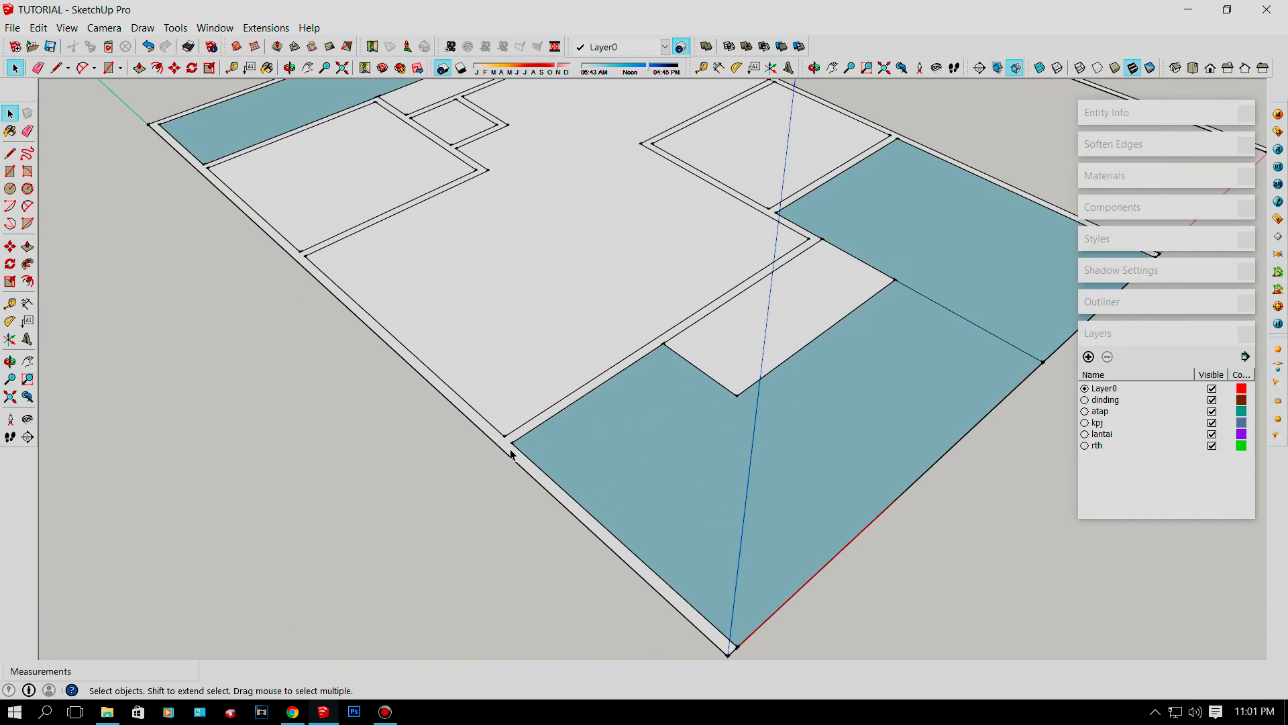
{"action": "scroll", "coordinate": [506, 456], "scroll_direction": "down", "scroll_amount": 8}
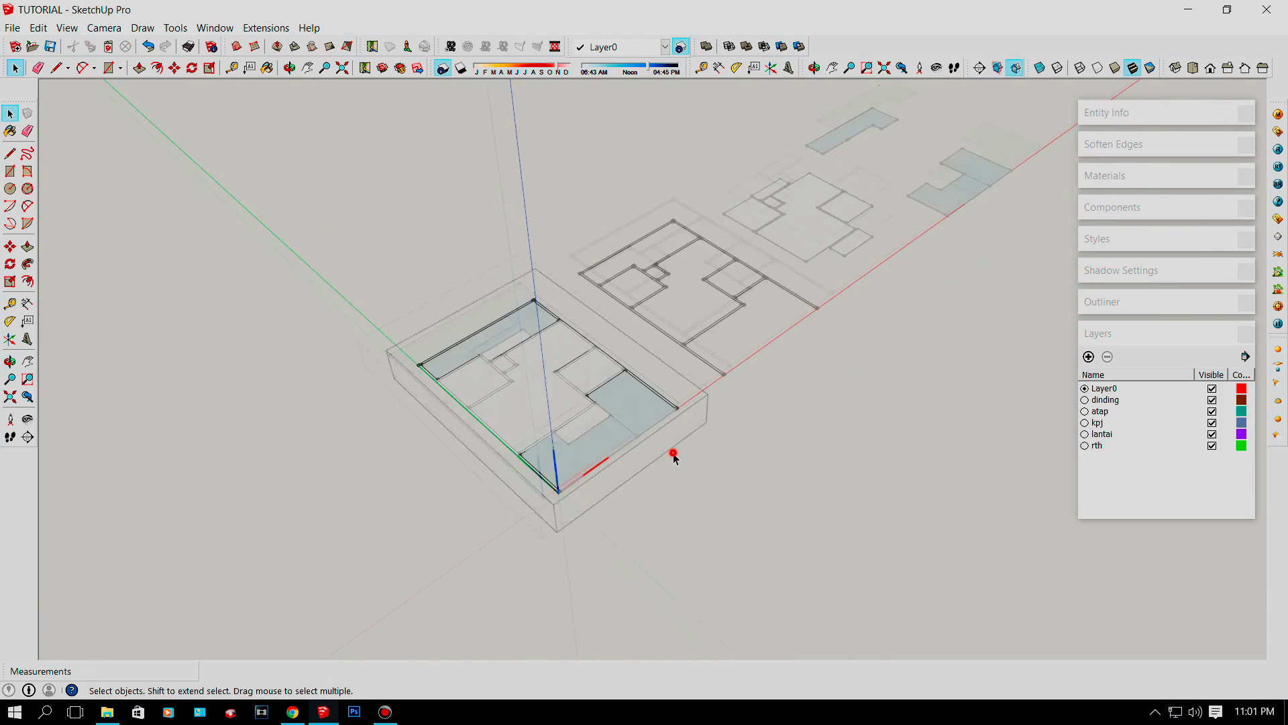
{"action": "scroll", "coordinate": [474, 430], "scroll_direction": "up", "scroll_amount": 7}
{"action": "scroll", "coordinate": [474, 430], "scroll_direction": "up", "scroll_amount": 2}
{"action": "scroll", "coordinate": [452, 420], "scroll_direction": "down", "scroll_amount": 8}
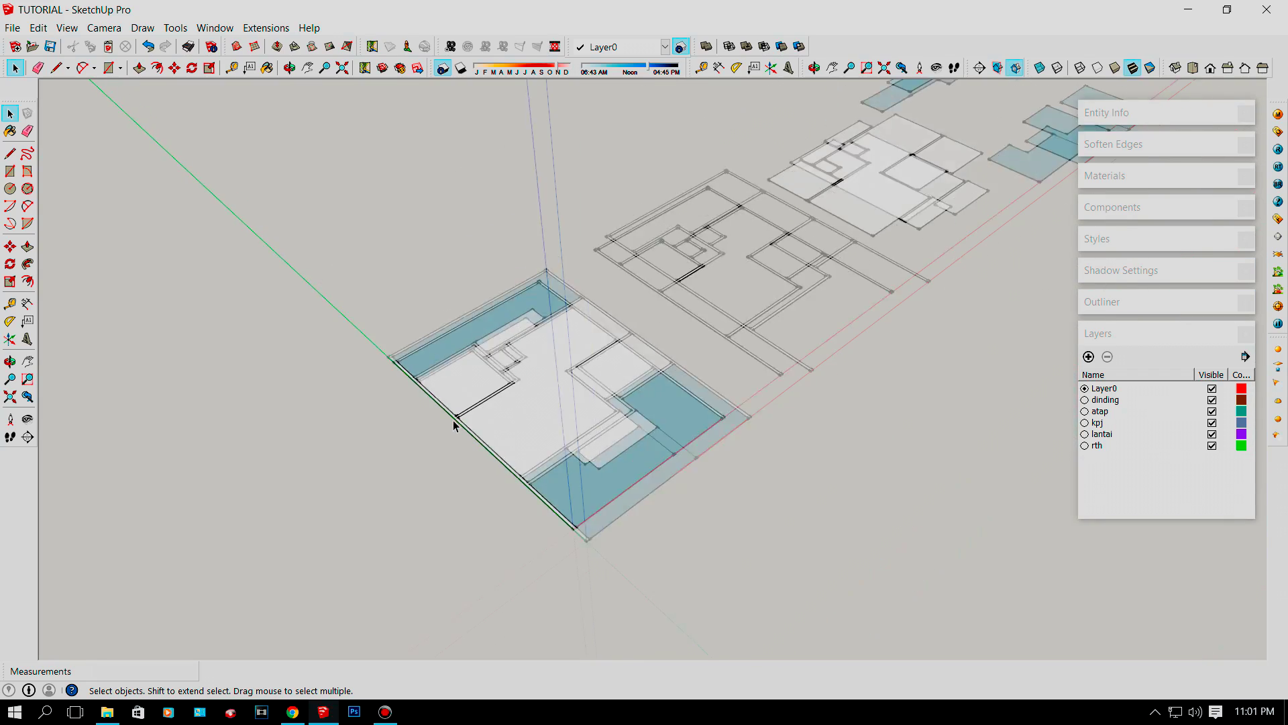
{"action": "scroll", "coordinate": [454, 422], "scroll_direction": "up", "scroll_amount": 8}
Select the floor component in the combined plan and examine its extents against the walls and the separate wall copy.
{"action": "right_click", "coordinate": [458, 416]}
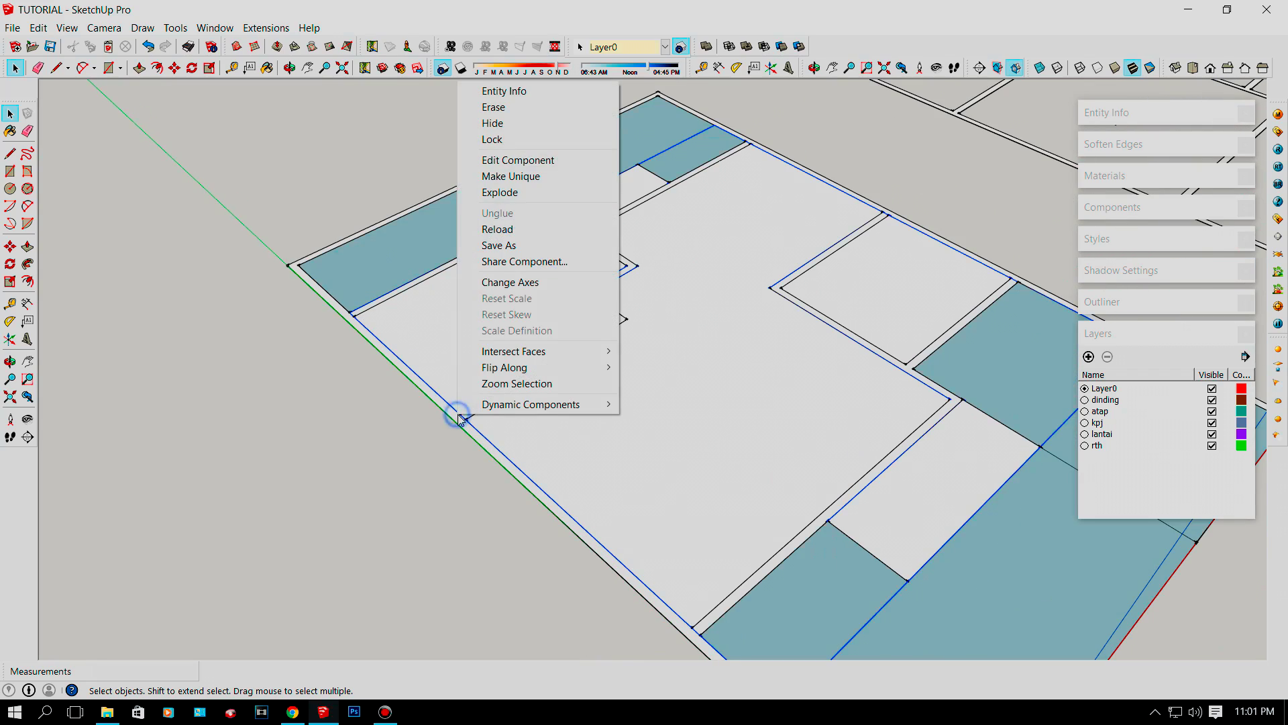
{"action": "left_click", "coordinate": [425, 444]}
{"action": "scroll", "coordinate": [423, 436], "scroll_direction": "down", "scroll_amount": 5}
{"action": "scroll", "coordinate": [454, 423], "scroll_direction": "up", "scroll_amount": 4}
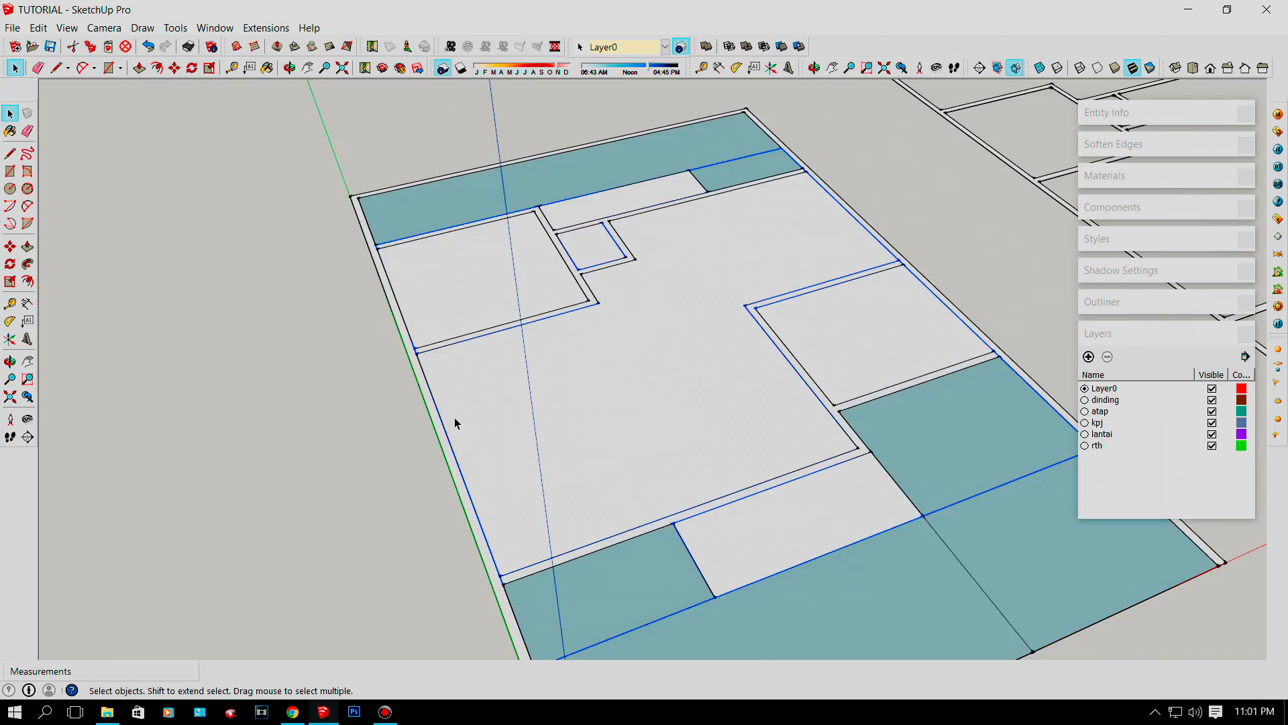
{"action": "scroll", "coordinate": [454, 417], "scroll_direction": "down", "scroll_amount": 5}
{"action": "scroll", "coordinate": [458, 423], "scroll_direction": "up", "scroll_amount": 10}
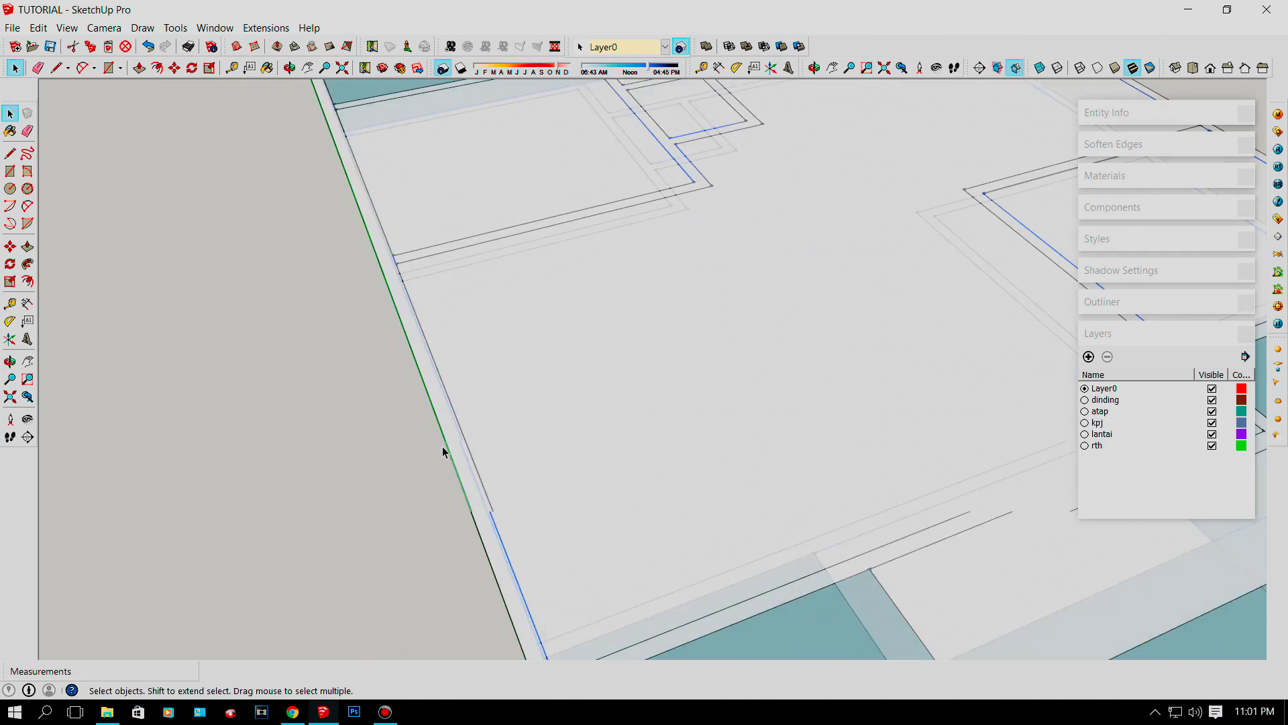
{"action": "scroll", "coordinate": [442, 446], "scroll_direction": "down", "scroll_amount": 6}
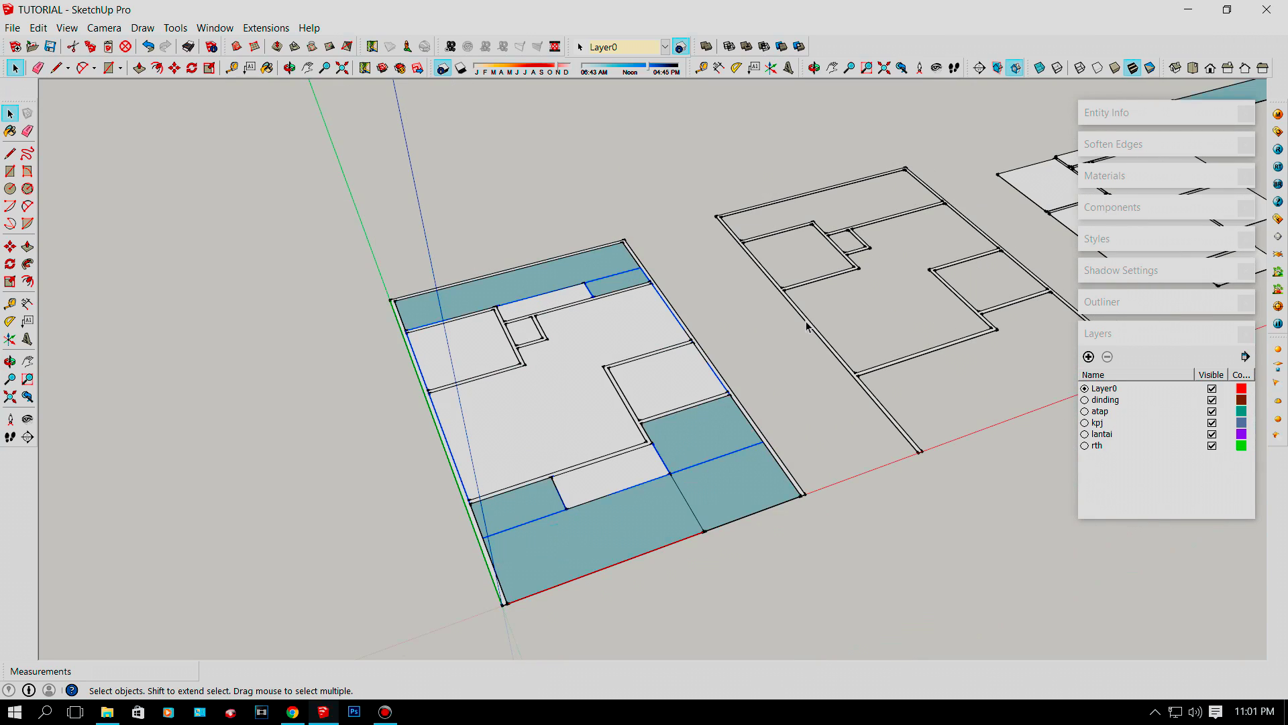
{"action": "middle_click_drag", "start_coordinate": [702, 340], "coordinate": [633, 400]}
{"action": "scroll", "coordinate": [671, 432], "scroll_direction": "up", "scroll_amount": 4}
{"action": "scroll", "coordinate": [711, 443], "scroll_direction": "down", "scroll_amount": 4}
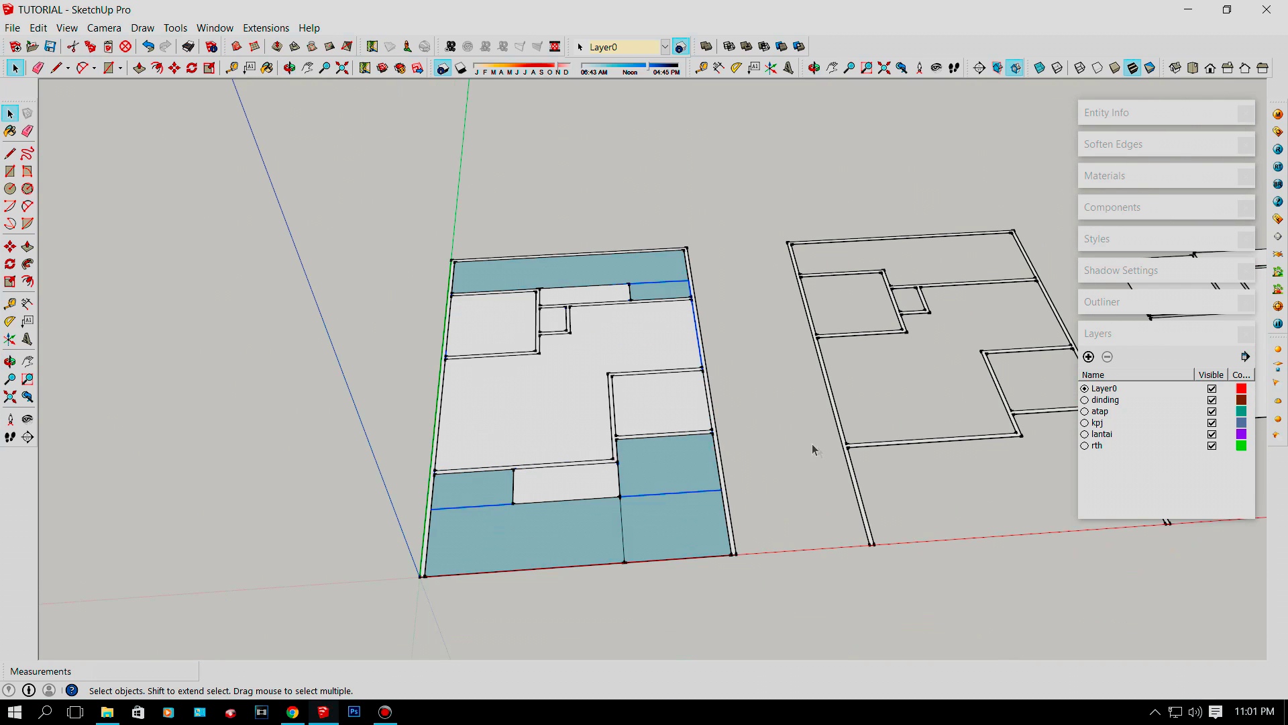
{"action": "double_click", "coordinate": [857, 476]}
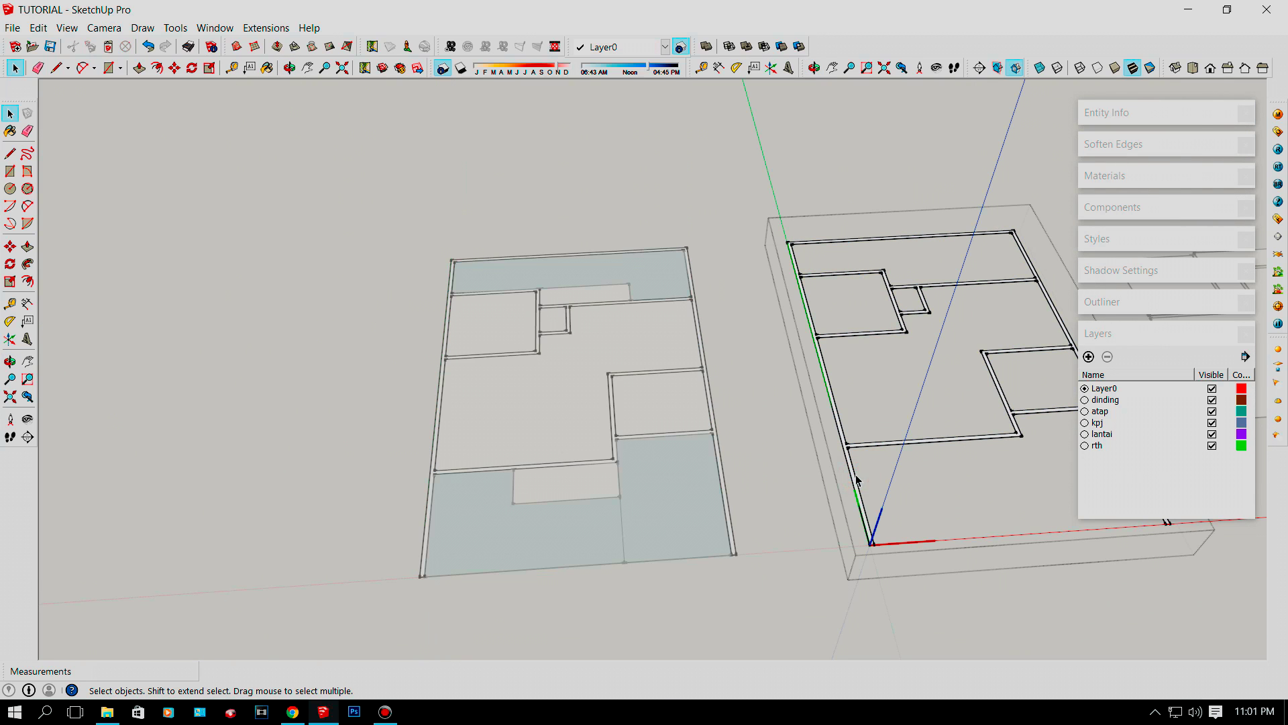
{"action": "key", "text": "p"}
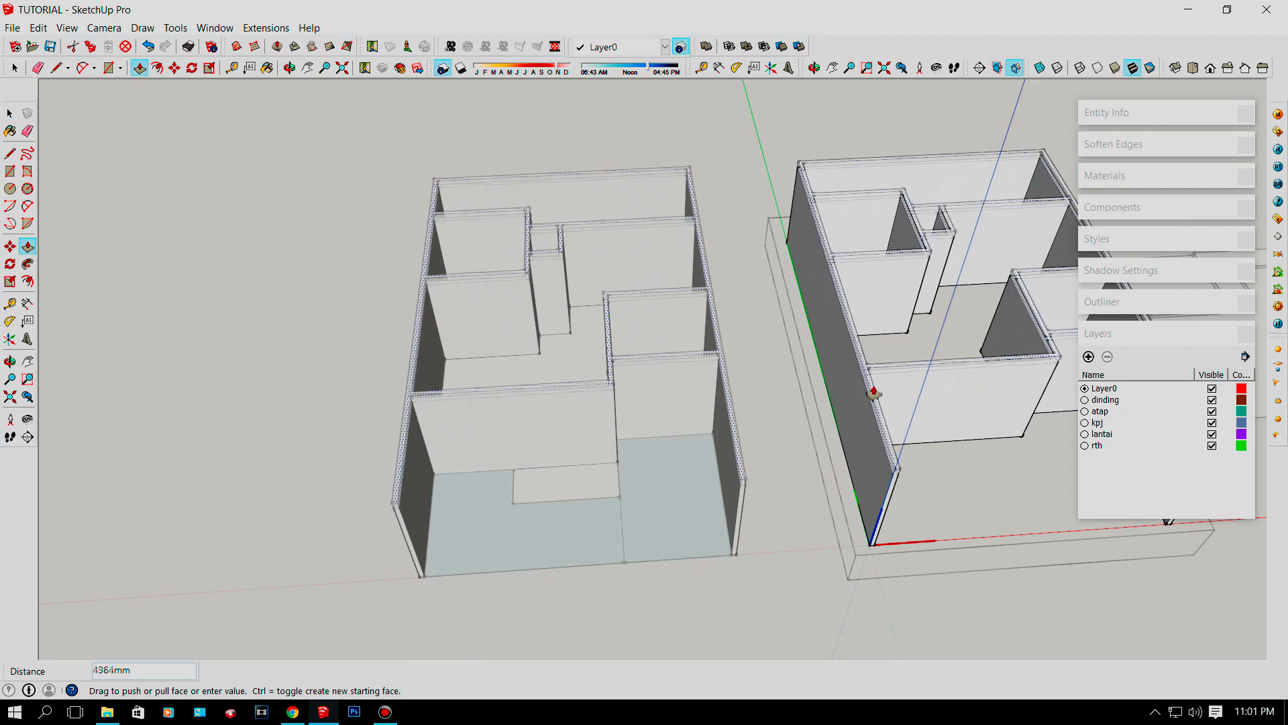
{"action": "middle_click_drag", "start_coordinate": [868, 368], "coordinate": [773, 239]}
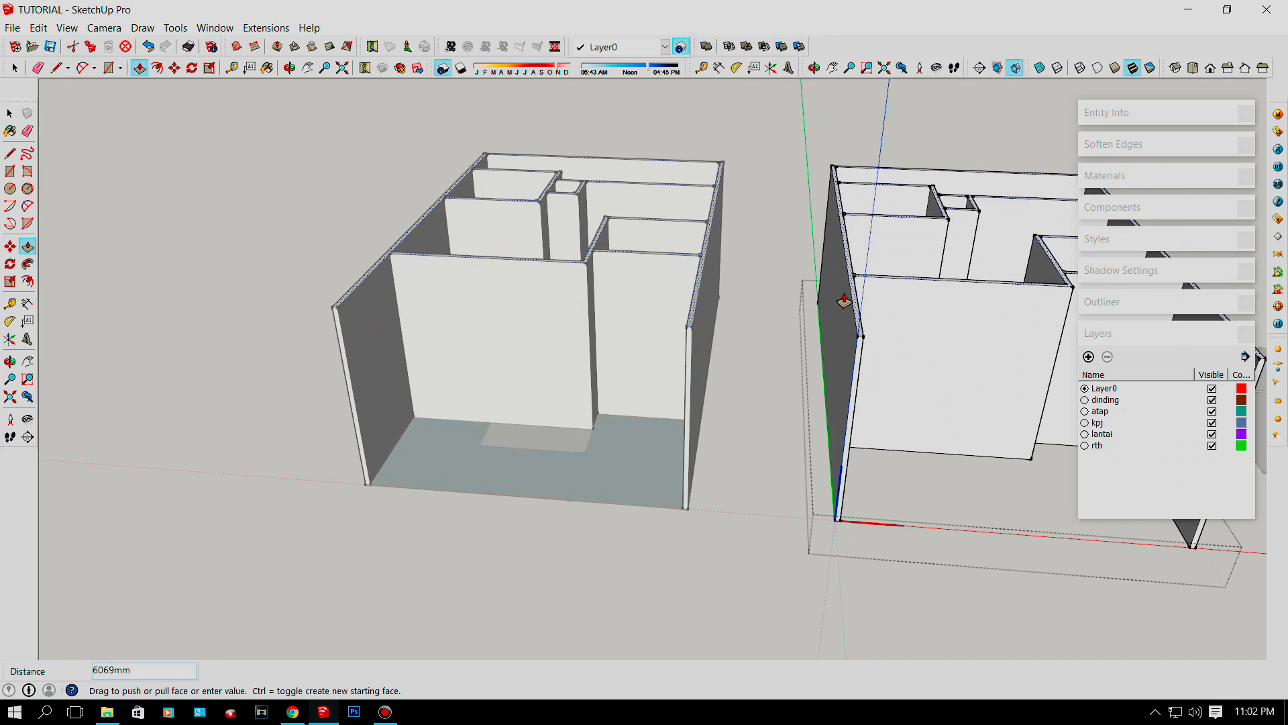
{"action": "key", "text": "Escape"}
{"action": "key", "text": "space"}
Examine the flat wall outline inside the open wall component from several angles, next to the combined plan.
{"action": "middle_click_drag", "start_coordinate": [807, 330], "coordinate": [857, 460]}
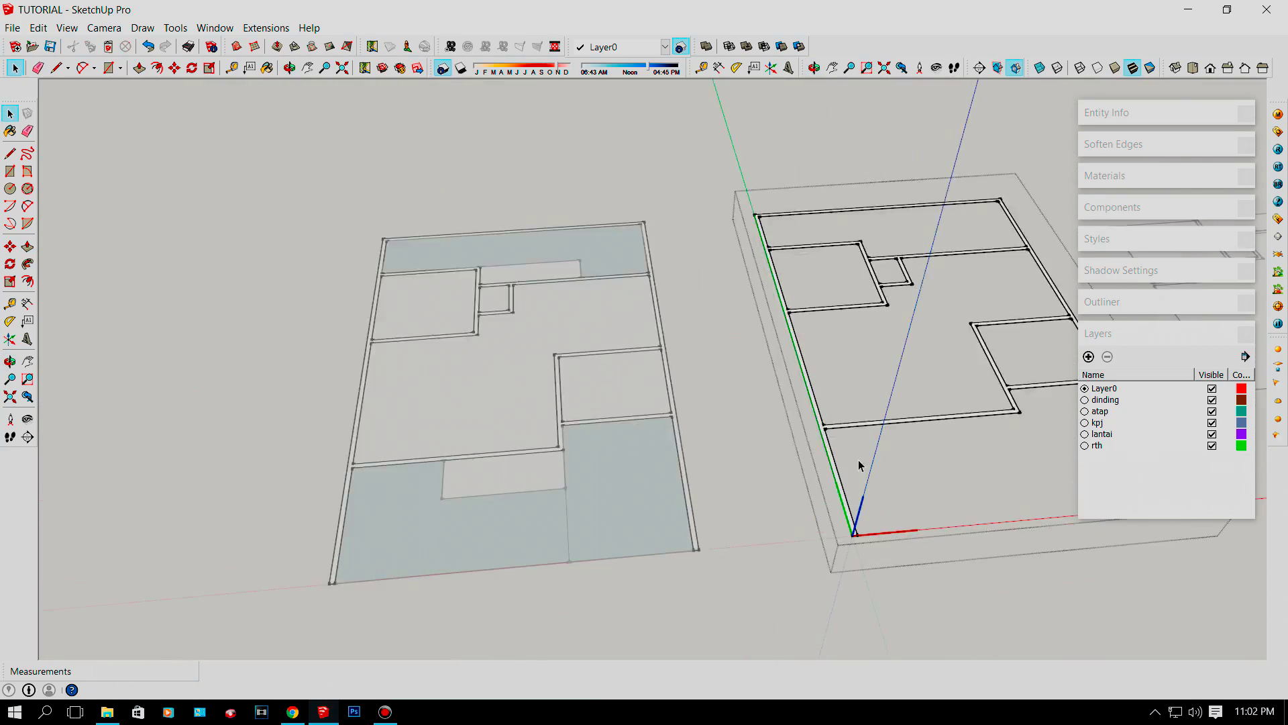
{"action": "scroll", "coordinate": [825, 439], "scroll_direction": "up", "scroll_amount": 5}
{"action": "scroll", "coordinate": [752, 439], "scroll_direction": "down", "scroll_amount": 6}
{"action": "middle_click_drag", "start_coordinate": [694, 446], "coordinate": [517, 460]}
{"action": "scroll", "coordinate": [642, 432], "scroll_direction": "up", "scroll_amount": 3}
{"action": "scroll", "coordinate": [642, 436], "scroll_direction": "down", "scroll_amount": 3}
{"action": "scroll", "coordinate": [516, 460], "scroll_direction": "up", "scroll_amount": 3}
{"action": "scroll", "coordinate": [516, 409], "scroll_direction": "up", "scroll_amount": 4}
{"action": "middle_click_drag", "start_coordinate": [480, 407], "coordinate": [275, 400]}
{"action": "scroll", "coordinate": [459, 404], "scroll_direction": "down", "scroll_amount": 3}
{"action": "scroll", "coordinate": [424, 384], "scroll_direction": "up", "scroll_amount": 2}
{"action": "scroll", "coordinate": [525, 406], "scroll_direction": "up", "scroll_amount": 2}
{"action": "scroll", "coordinate": [537, 413], "scroll_direction": "down", "scroll_amount": 4}
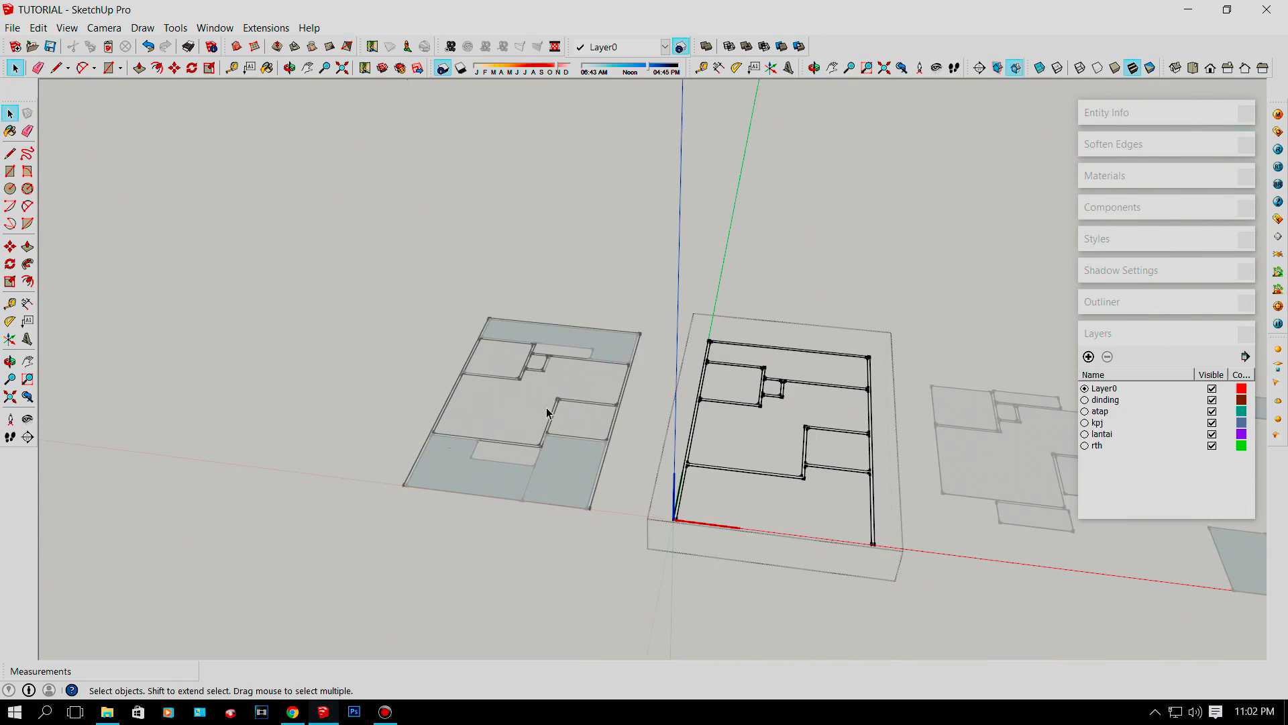
{"action": "middle_click_drag", "start_coordinate": [549, 411], "coordinate": [650, 414]}
{"action": "scroll", "coordinate": [521, 437], "scroll_direction": "up", "scroll_amount": 3}
{"action": "scroll", "coordinate": [521, 438], "scroll_direction": "down", "scroll_amount": 4}
{"action": "middle_click_drag", "start_coordinate": [521, 437], "coordinate": [716, 404]}
{"action": "scroll", "coordinate": [702, 410], "scroll_direction": "up", "scroll_amount": 3}
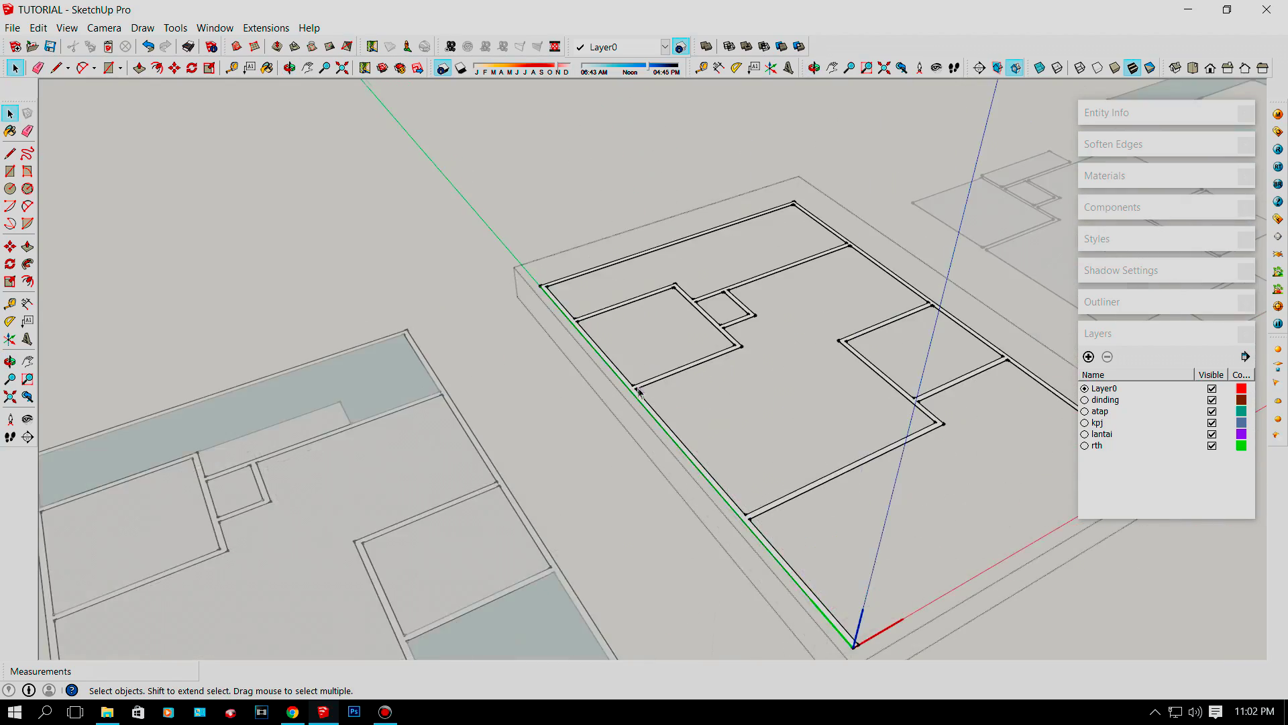
{"action": "scroll", "coordinate": [685, 443], "scroll_direction": "down", "scroll_amount": 2}
{"action": "scroll", "coordinate": [686, 443], "scroll_direction": "up", "scroll_amount": 1}
{"action": "middle_click_drag", "start_coordinate": [657, 455], "coordinate": [610, 458]}
{"action": "scroll", "coordinate": [614, 456], "scroll_direction": "up", "scroll_amount": 4}
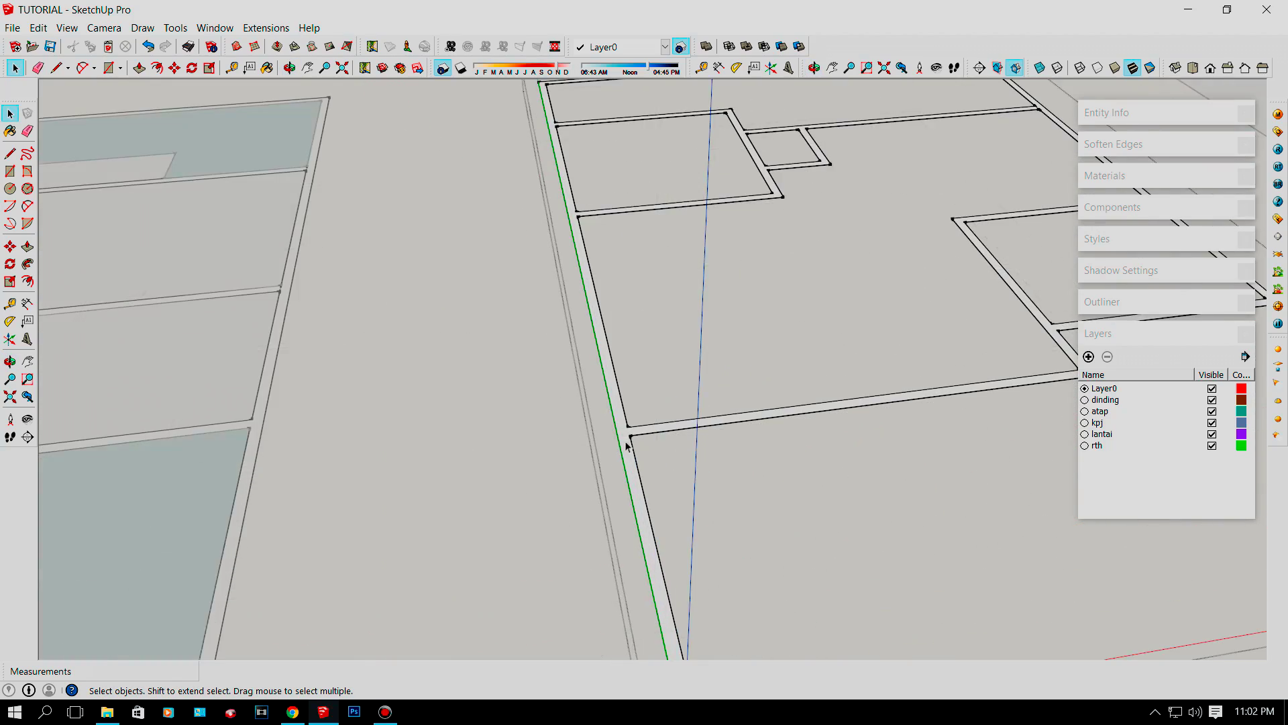
{"action": "scroll", "coordinate": [627, 440], "scroll_direction": "down", "scroll_amount": 3}
{"action": "middle_click_drag", "start_coordinate": [500, 440], "coordinate": [356, 437]}
{"action": "scroll", "coordinate": [571, 424], "scroll_direction": "up", "scroll_amount": 4}
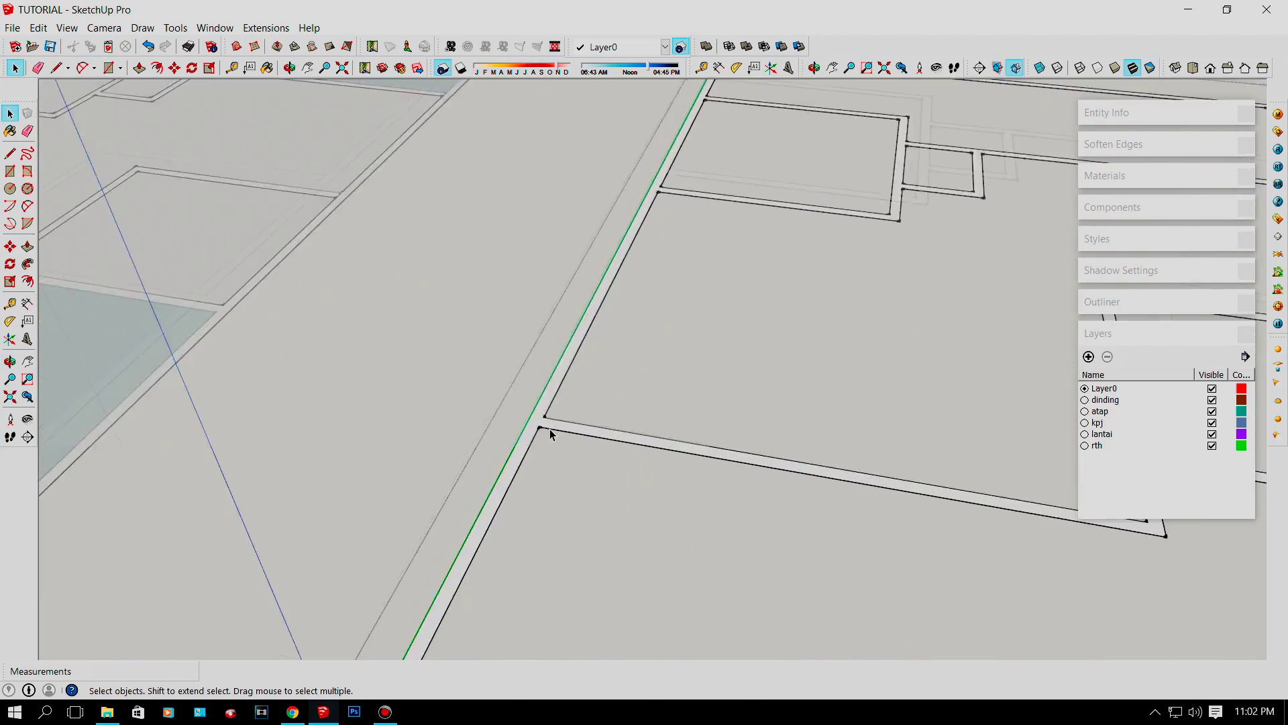
{"action": "double_click", "coordinate": [550, 428]}
{"action": "key", "text": "p"}
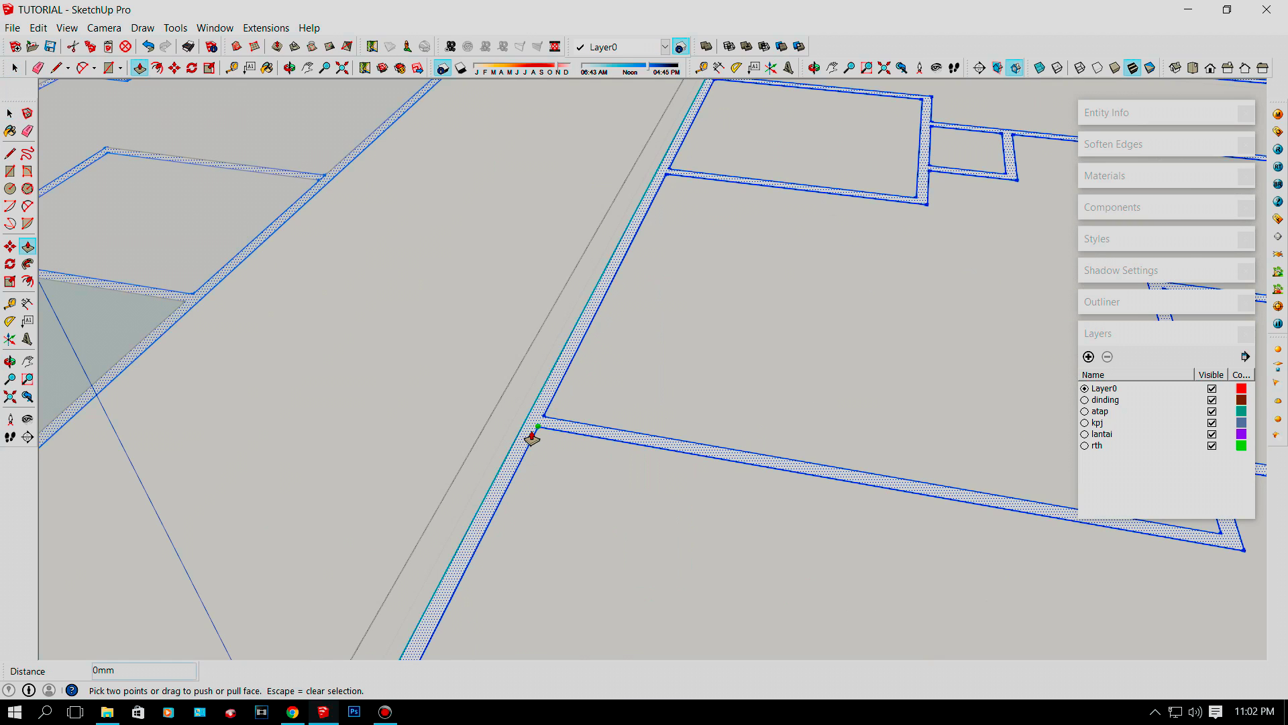
{"action": "scroll", "coordinate": [530, 433], "scroll_direction": "down", "scroll_amount": 6}
{"action": "scroll", "coordinate": [472, 444], "scroll_direction": "down", "scroll_amount": 2}
{"action": "middle_click_drag", "start_coordinate": [473, 444], "coordinate": [685, 497]}
{"action": "scroll", "coordinate": [684, 521], "scroll_direction": "down", "scroll_amount": 2}
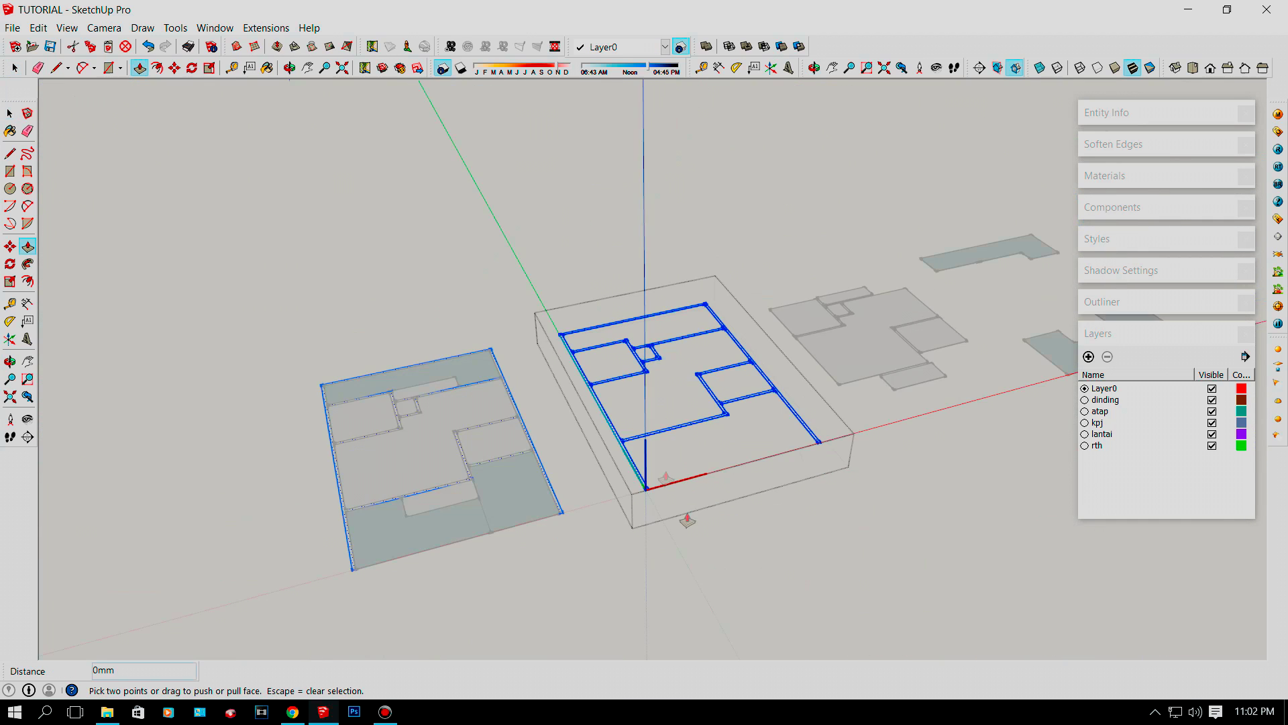
{"action": "key", "text": "space"}
{"action": "left_click", "coordinate": [671, 558]}
Open the separate wall component for editing, close to the junction of the side wall and the front wall.
{"action": "scroll", "coordinate": [645, 476], "scroll_direction": "up", "scroll_amount": 3}
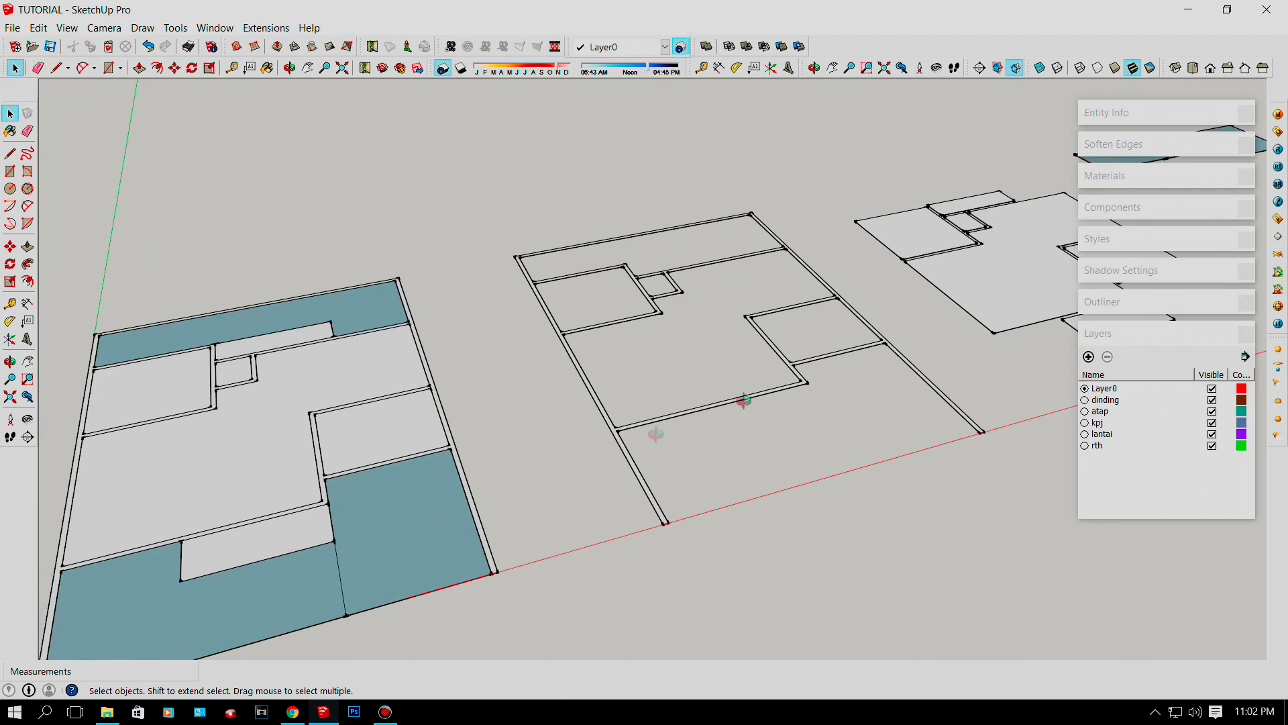
{"action": "middle_click_drag", "start_coordinate": [743, 401], "coordinate": [667, 421]}
{"action": "scroll", "coordinate": [568, 450], "scroll_direction": "up", "scroll_amount": 5}
{"action": "double_click", "coordinate": [555, 440]}
{"action": "key", "text": "p"}
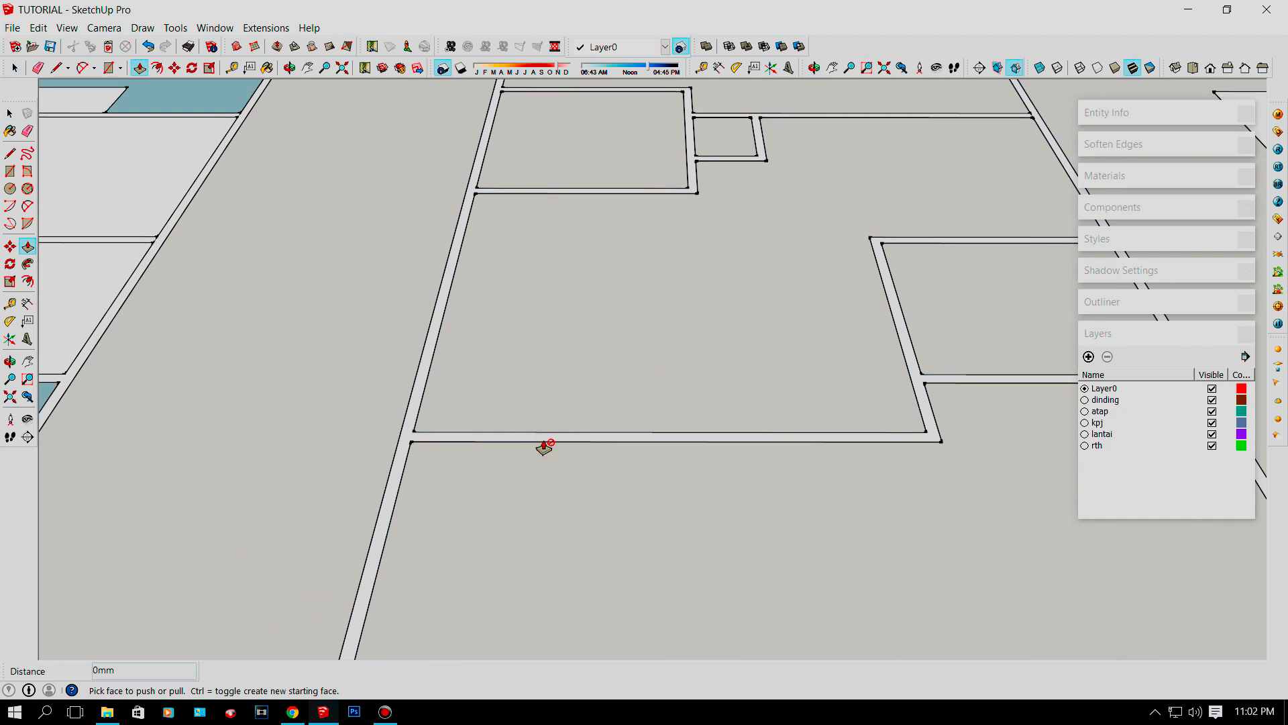
{"action": "key", "text": "space"}
{"action": "middle_click_drag", "start_coordinate": [547, 443], "coordinate": [498, 437]}
{"action": "double_click", "coordinate": [485, 427]}
{"action": "key", "text": "p"}
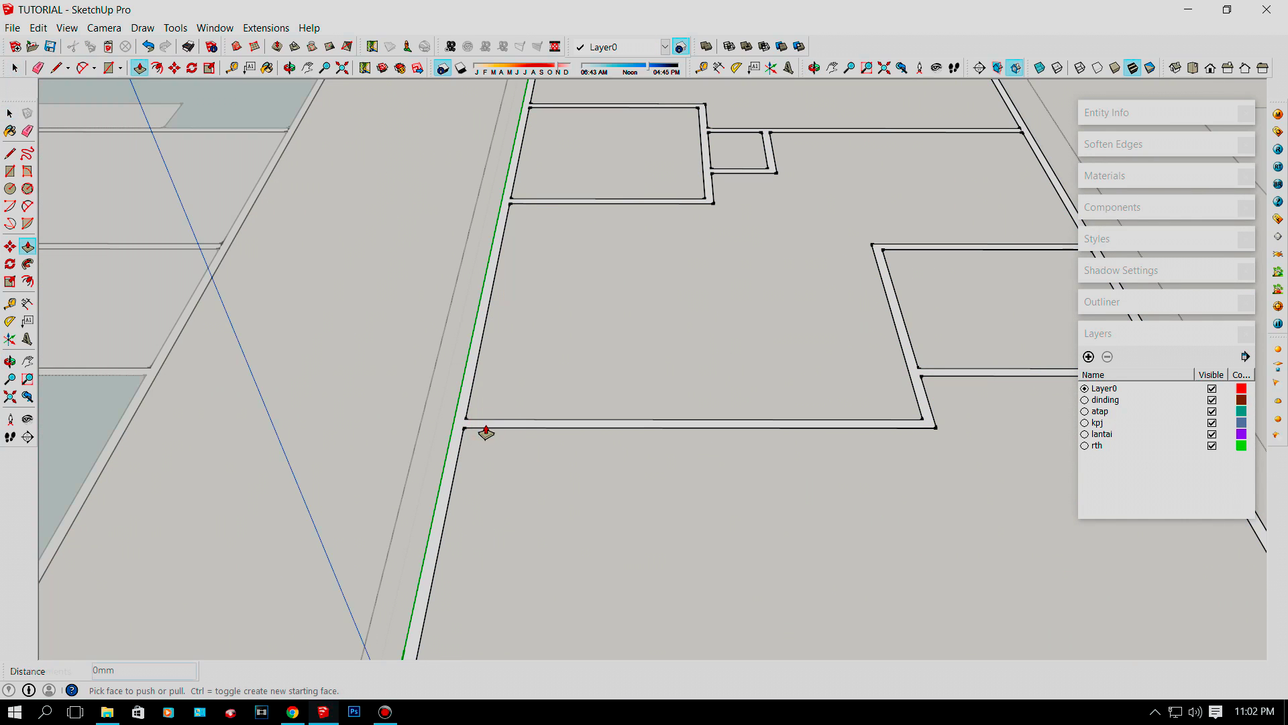
{"action": "left_click_drag", "start_coordinate": [493, 396], "coordinate": [486, 275]}
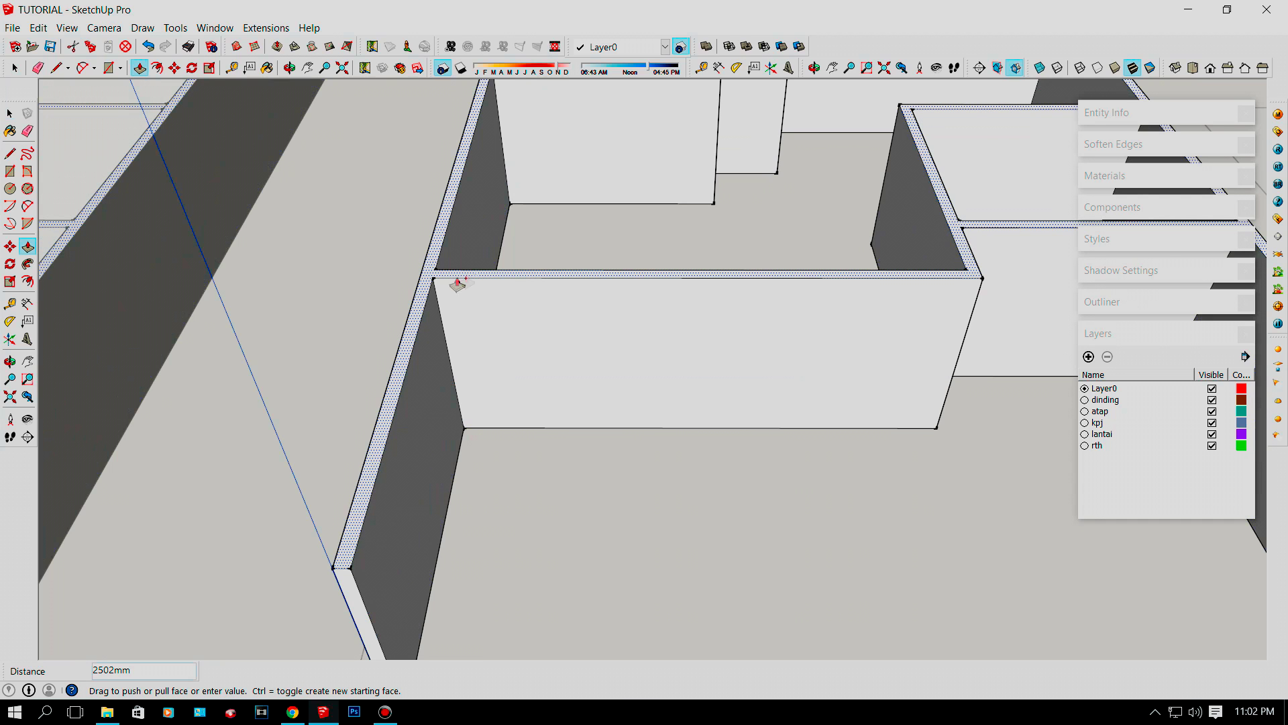
{"action": "key", "text": "space"}
{"action": "middle_click_drag", "start_coordinate": [510, 306], "coordinate": [474, 360]}
{"action": "scroll", "coordinate": [464, 375], "scroll_direction": "down", "scroll_amount": 2}
{"action": "scroll", "coordinate": [474, 360], "scroll_direction": "up", "scroll_amount": 2}
{"action": "key", "text": "p"}
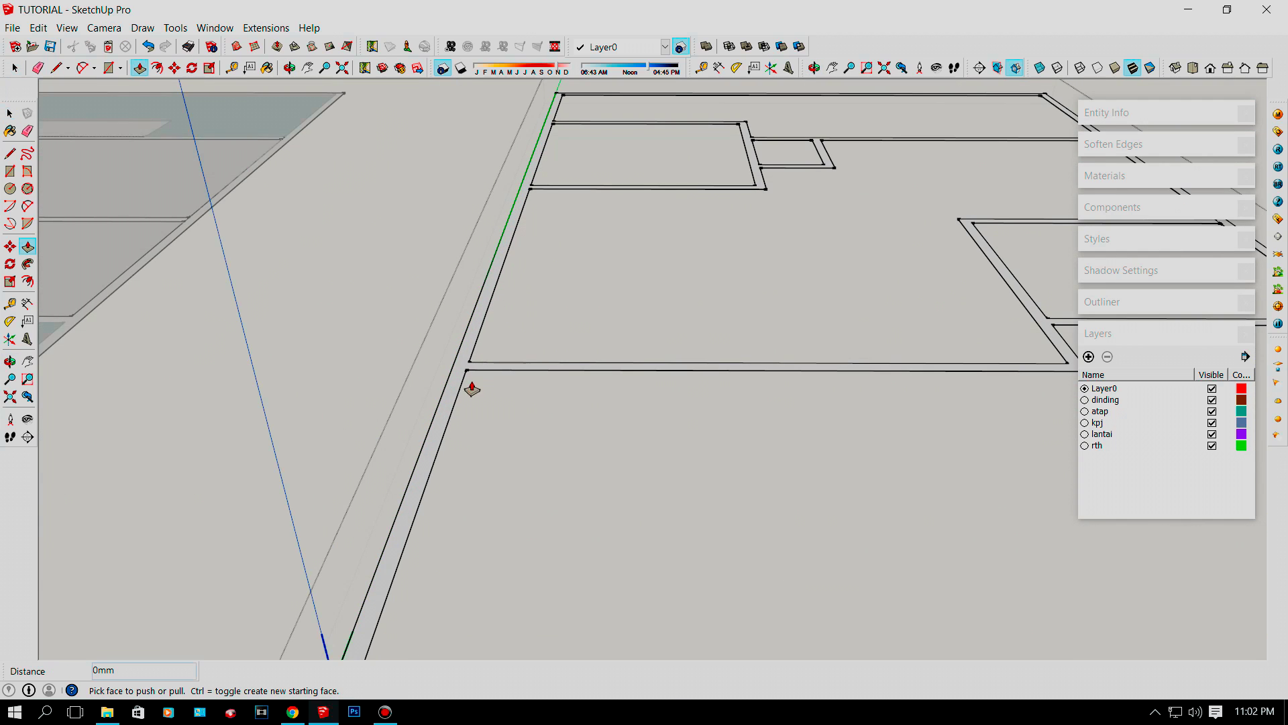
{"action": "left_click", "coordinate": [451, 376]}
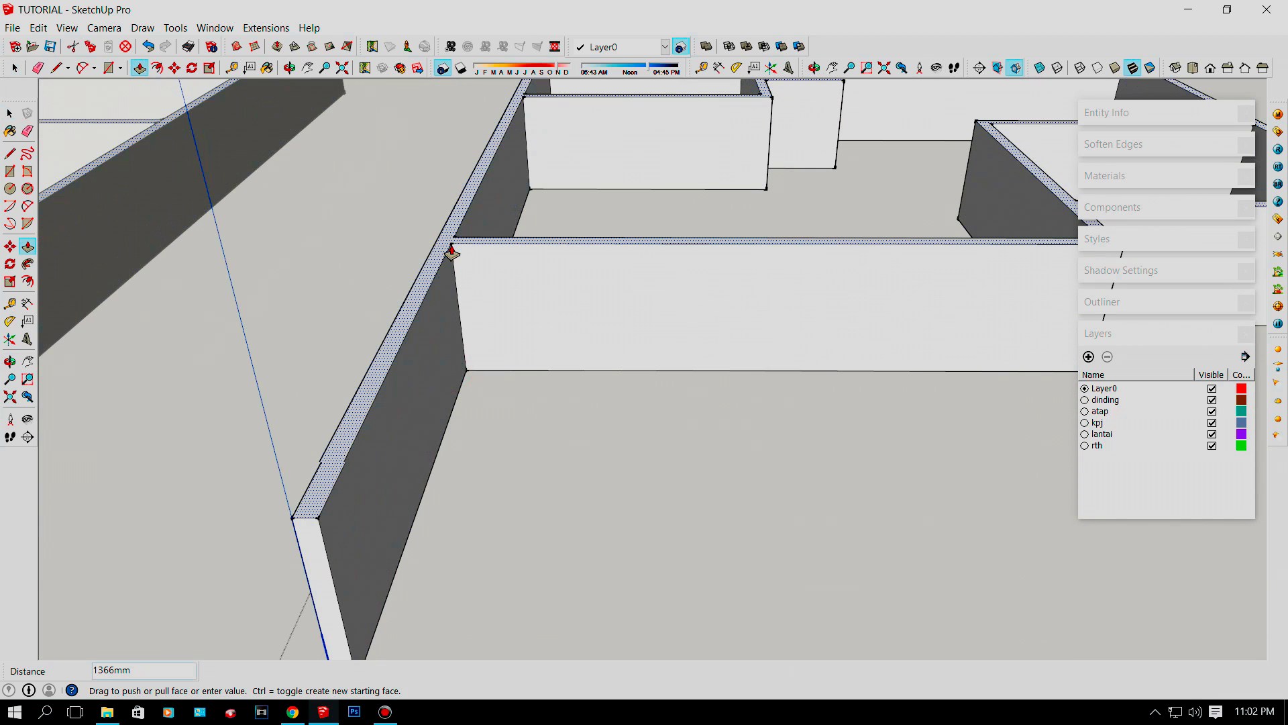
{"action": "key", "text": "space"}
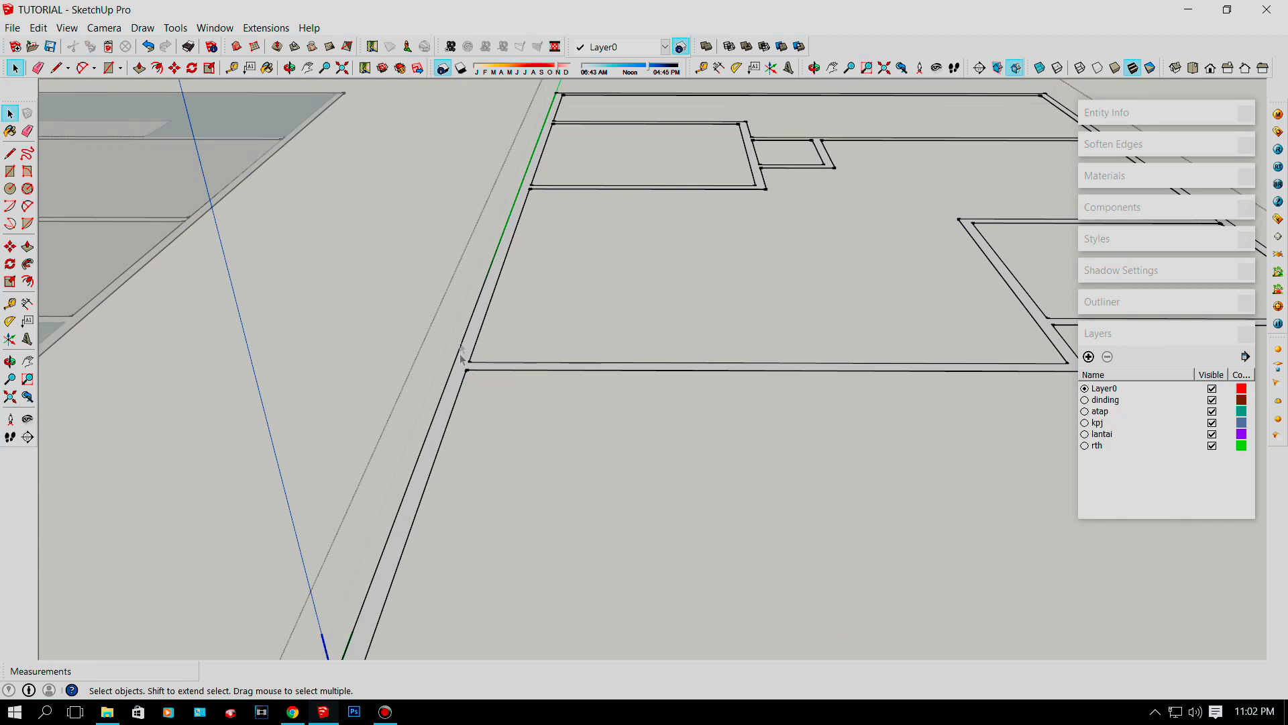
Push/Pull the wall outline face upward by 4000 mm.
{"action": "key", "text": "p"}
{"action": "left_click", "coordinate": [454, 392]}
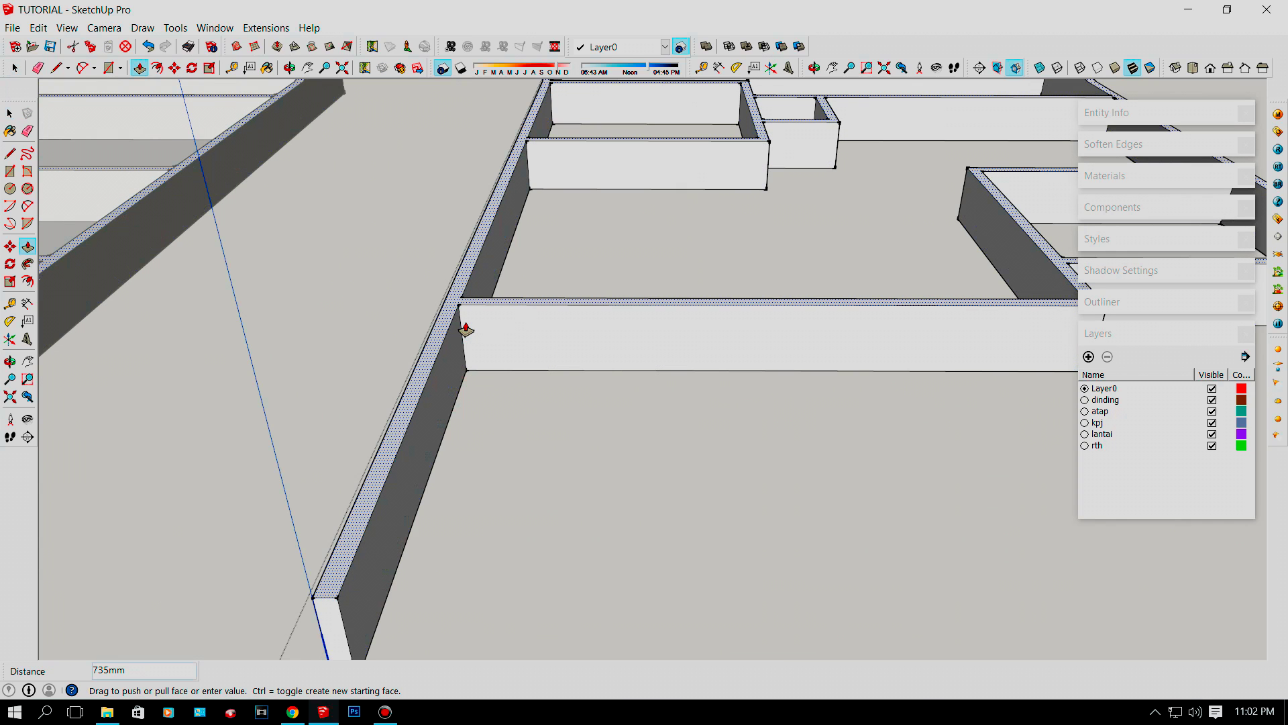
{"action": "type", "text": "4000"}
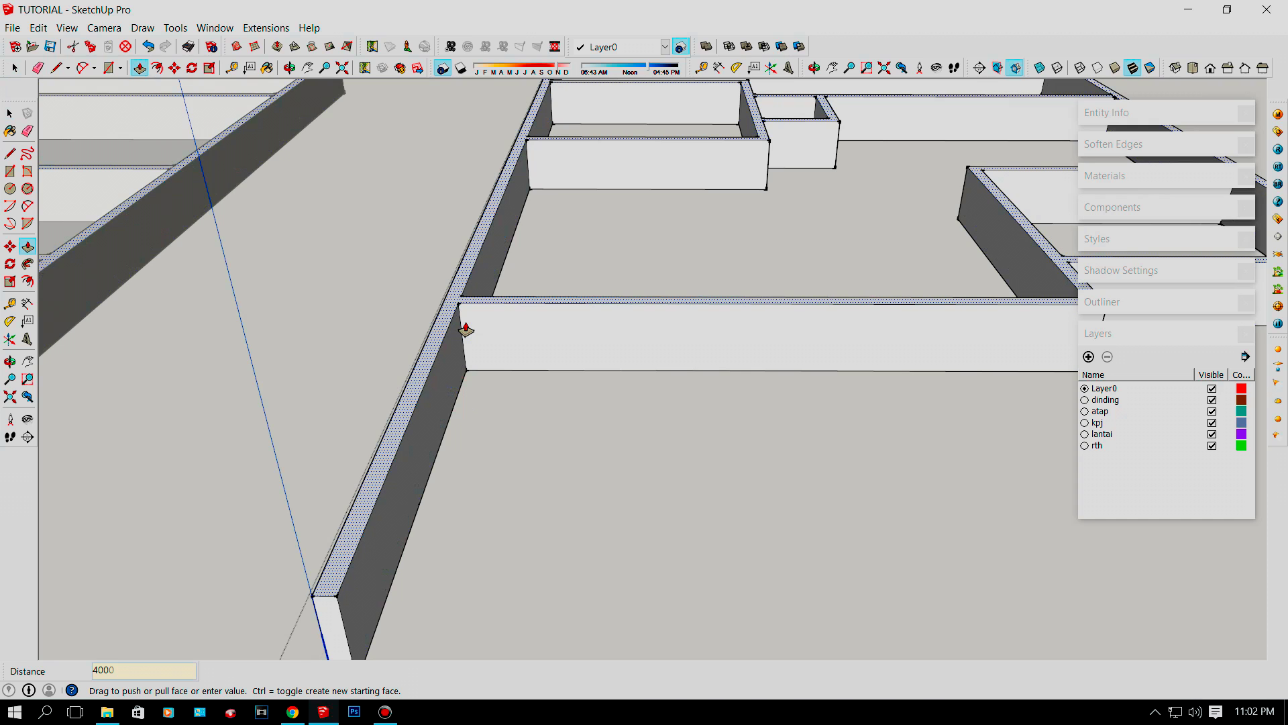
{"action": "key", "text": "Return"}
{"action": "key", "text": "space"}
Try deleting the selected face on the underside of the walls.
{"action": "middle_click_drag", "start_coordinate": [463, 335], "coordinate": [537, 121]}
{"action": "scroll", "coordinate": [554, 154], "scroll_direction": "up", "scroll_amount": 3}
{"action": "key", "text": "Delete"}
{"action": "scroll", "coordinate": [550, 138], "scroll_direction": "down", "scroll_amount": 3}
{"action": "scroll", "coordinate": [543, 207], "scroll_direction": "down", "scroll_amount": 3}
{"action": "middle_click_drag", "start_coordinate": [544, 208], "coordinate": [466, 590]}
Examine the raised walls in both the wall component and the combined house model from several sides.
{"action": "scroll", "coordinate": [486, 262], "scroll_direction": "up", "scroll_amount": 3}
{"action": "scroll", "coordinate": [512, 167], "scroll_direction": "up", "scroll_amount": 3}
{"action": "scroll", "coordinate": [492, 377], "scroll_direction": "down", "scroll_amount": 4}
{"action": "scroll", "coordinate": [466, 590], "scroll_direction": "up", "scroll_amount": 5}
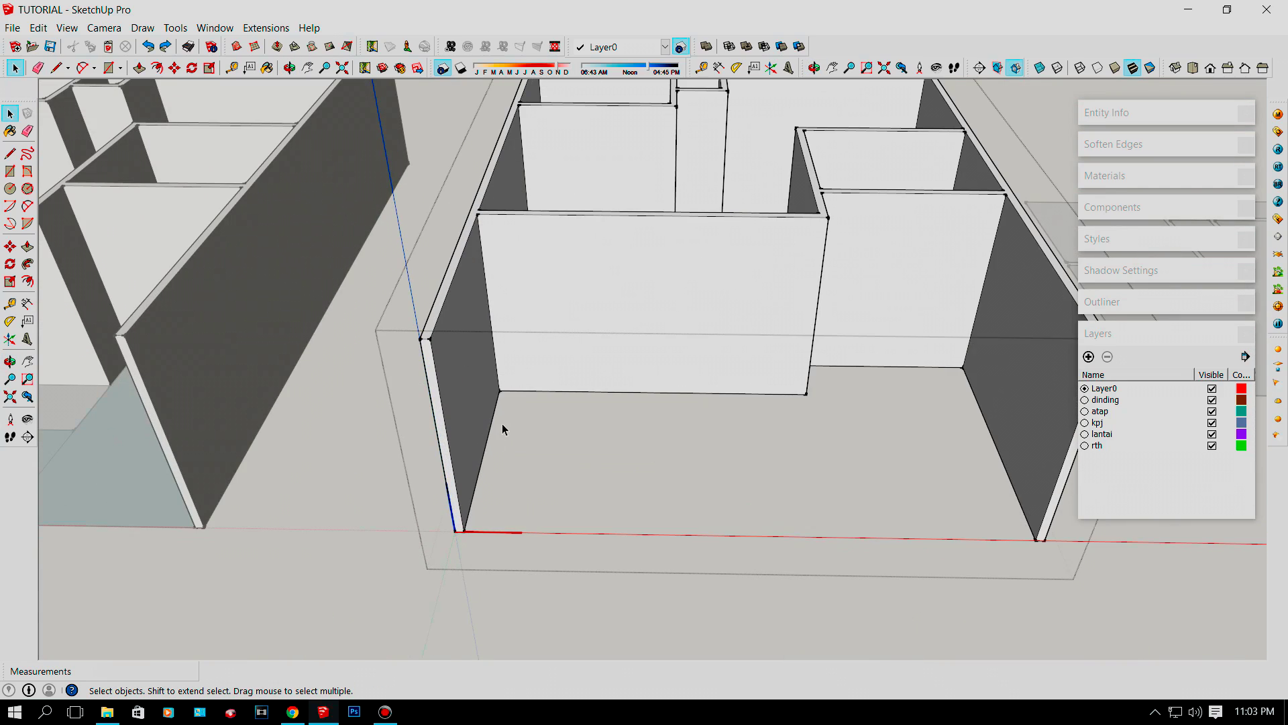
{"action": "scroll", "coordinate": [502, 424], "scroll_direction": "down", "scroll_amount": 5}
{"action": "scroll", "coordinate": [509, 342], "scroll_direction": "up", "scroll_amount": 4}
{"action": "middle_click_drag", "start_coordinate": [564, 341], "coordinate": [1140, 269]}
{"action": "scroll", "coordinate": [598, 379], "scroll_direction": "down", "scroll_amount": 4}
{"action": "scroll", "coordinate": [598, 380], "scroll_direction": "down", "scroll_amount": 3}
{"action": "scroll", "coordinate": [665, 374], "scroll_direction": "up", "scroll_amount": 5}
{"action": "scroll", "coordinate": [796, 363], "scroll_direction": "down", "scroll_amount": 4}
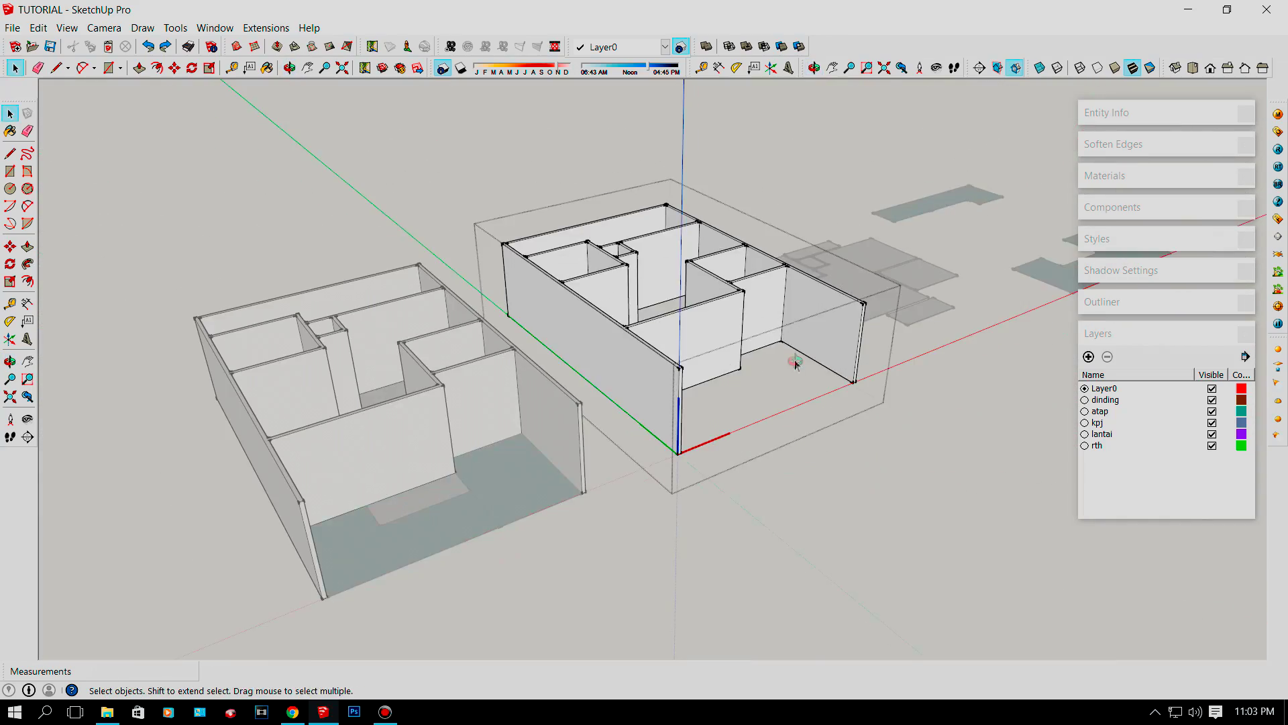
Open the separate floor component and Push/Pull the small front terrace face up 200 mm.
{"action": "middle_click_drag", "start_coordinate": [796, 362], "coordinate": [808, 463]}
{"action": "scroll", "coordinate": [883, 381], "scroll_direction": "up", "scroll_amount": 5}
{"action": "scroll", "coordinate": [883, 381], "scroll_direction": "up", "scroll_amount": 3}
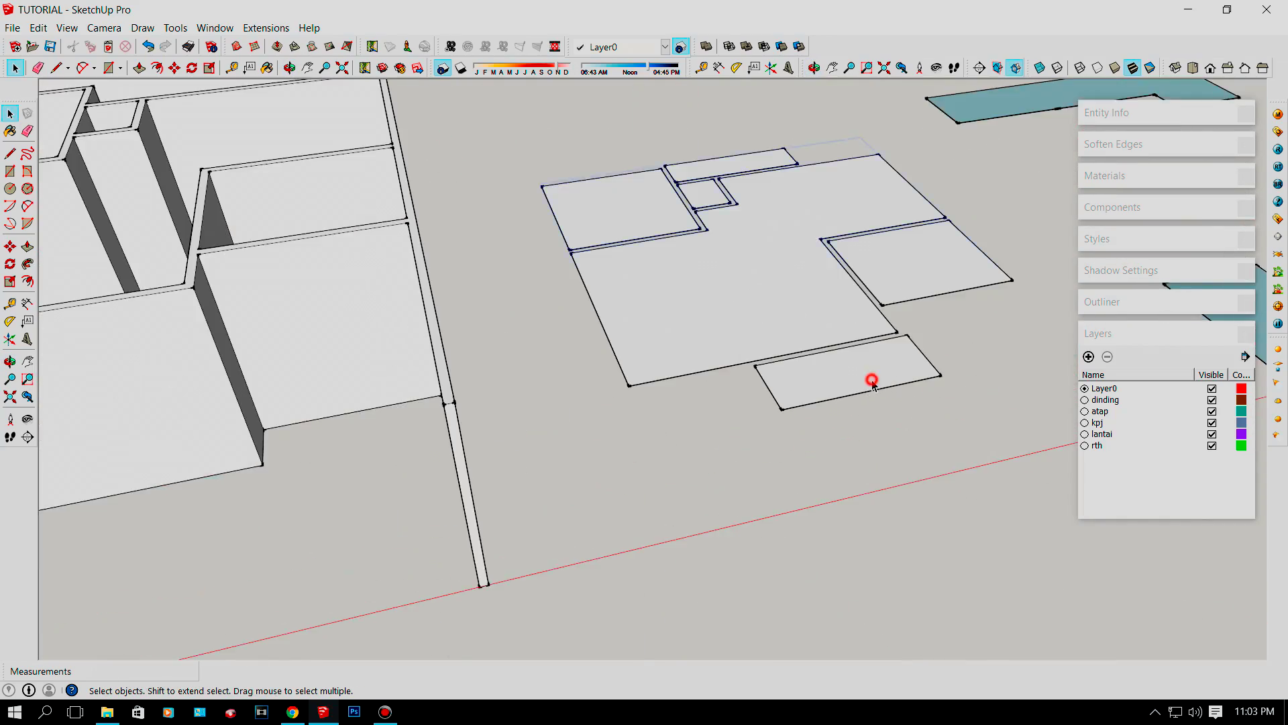
{"action": "double_click", "coordinate": [733, 423]}
{"action": "scroll", "coordinate": [740, 414], "scroll_direction": "down", "scroll_amount": 2}
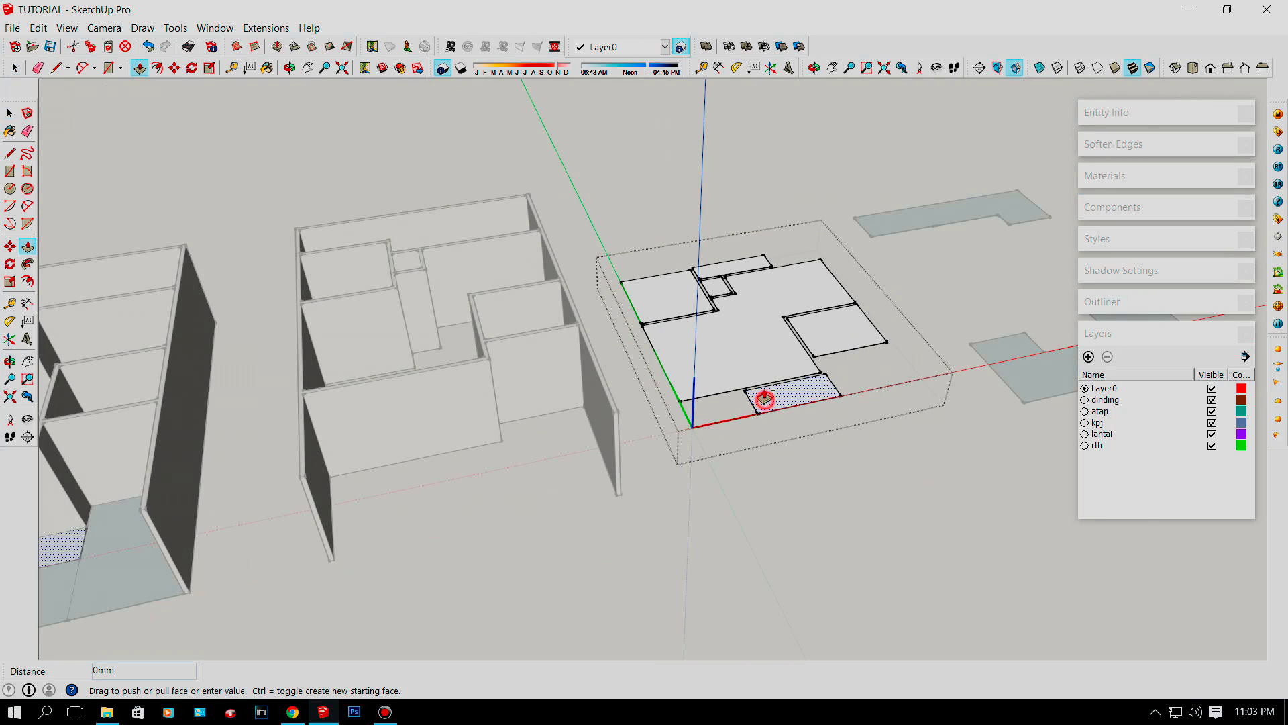
{"action": "type", "text": "200"}
{"action": "key", "text": "Return"}
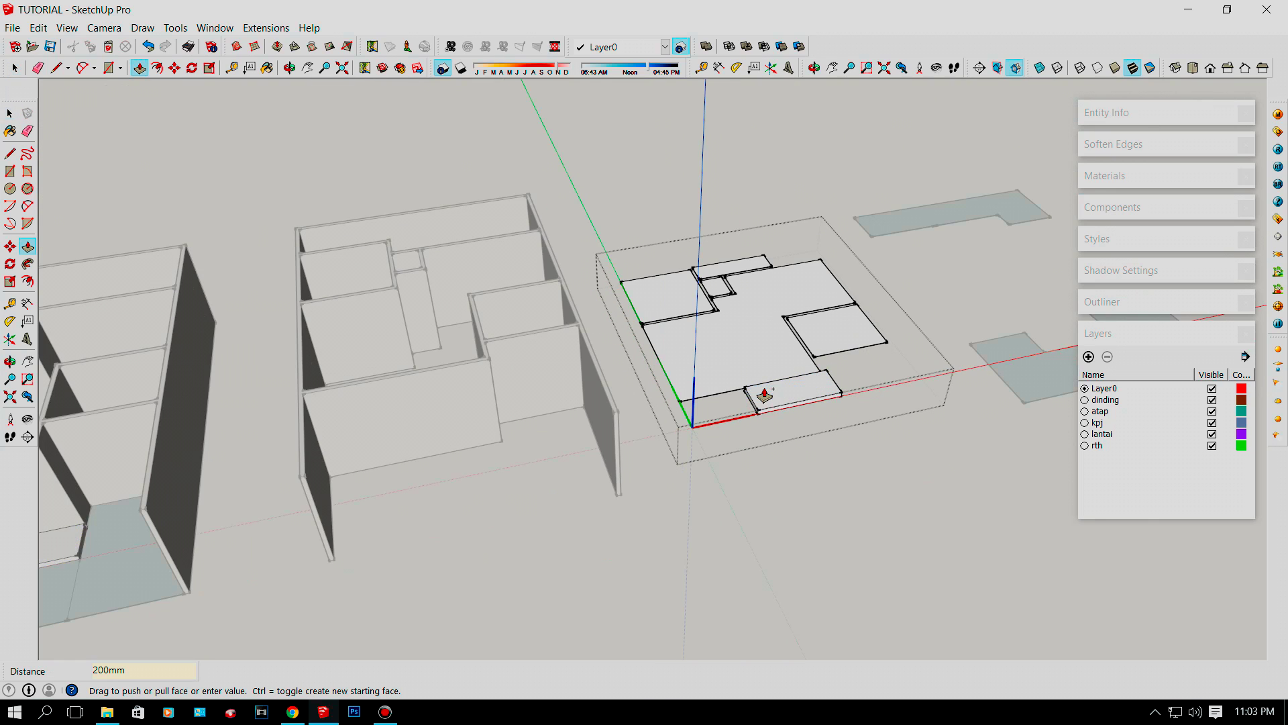
Push/Pull the large main floor face and the adjoining side room's floor face up 200 mm.
{"action": "scroll", "coordinate": [765, 395], "scroll_direction": "up", "scroll_amount": 2}
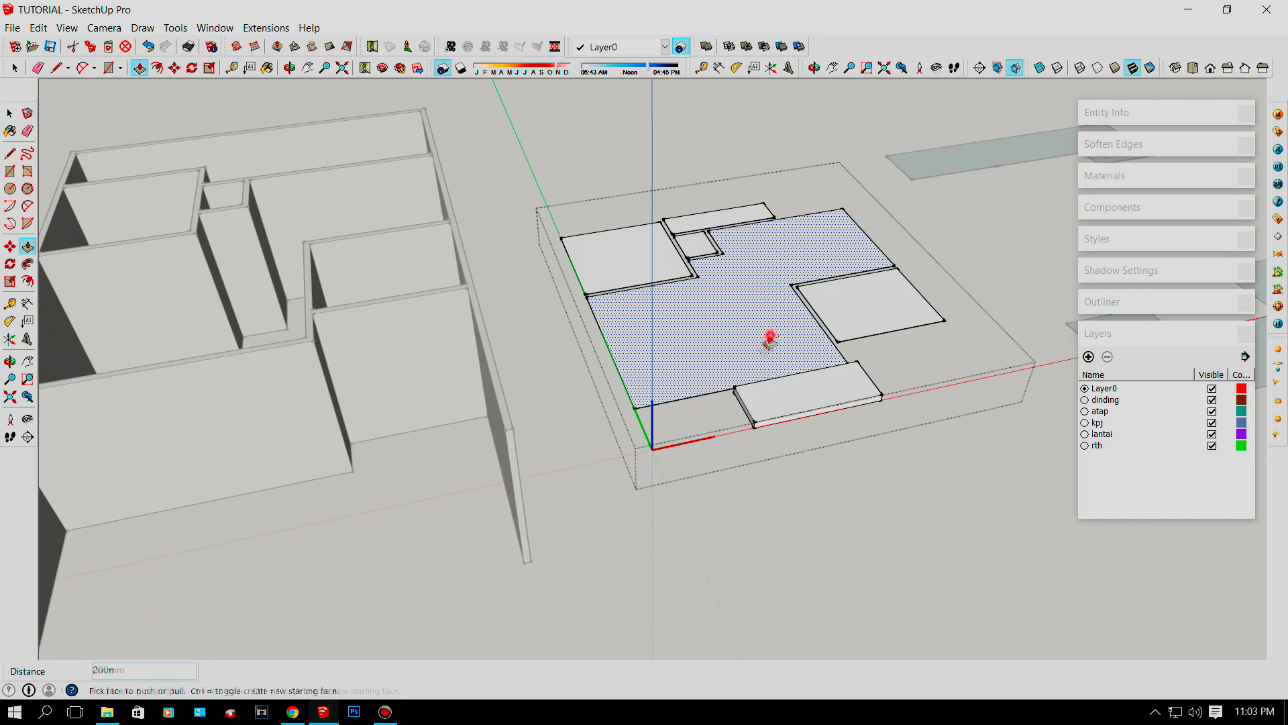
{"action": "left_click", "coordinate": [769, 339]}
{"action": "scroll", "coordinate": [797, 354], "scroll_direction": "up", "scroll_amount": 3}
{"action": "left_click", "coordinate": [828, 312]}
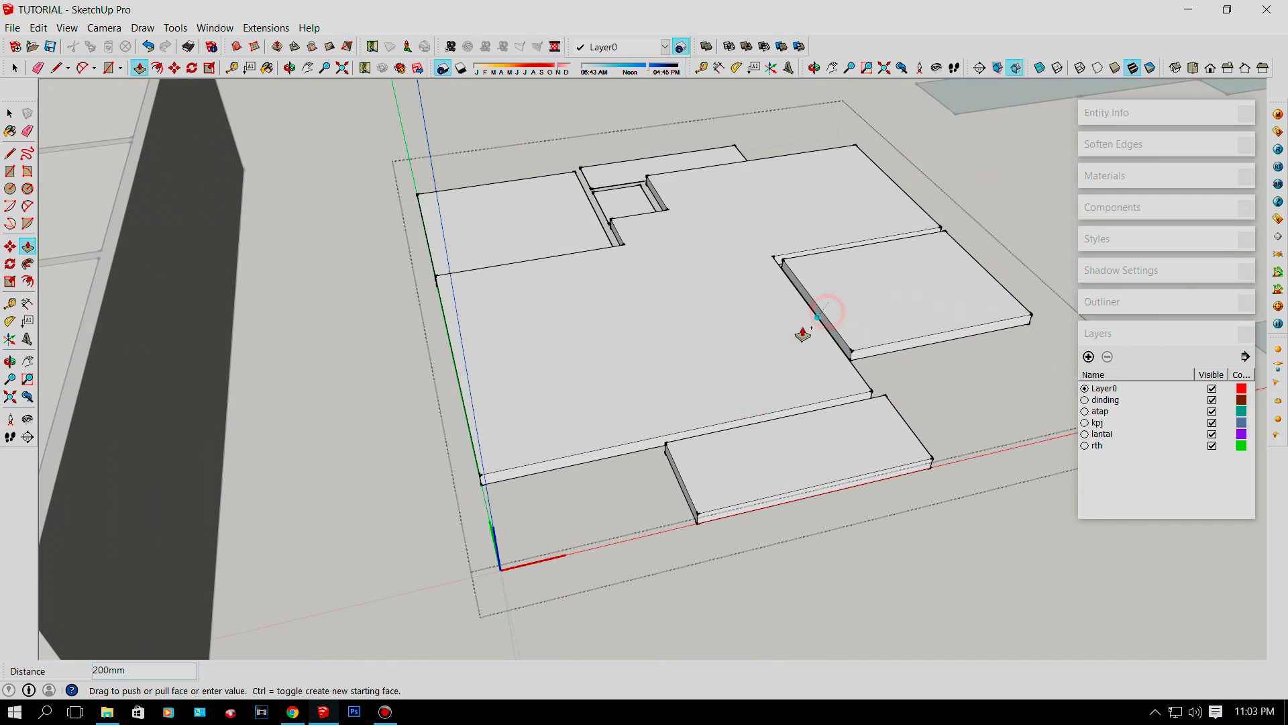
{"action": "mouse_move", "coordinate": [598, 268]}
{"action": "middle_mouse_down"}
{"action": "mouse_move", "coordinate": [771, 290]}
{"action": "mouse_move", "coordinate": [738, 378]}
{"action": "mouse_move", "coordinate": [935, 291]}
{"action": "middle_mouse_up"}
{"action": "scroll", "coordinate": [898, 325], "scroll_direction": "up", "scroll_amount": 10}
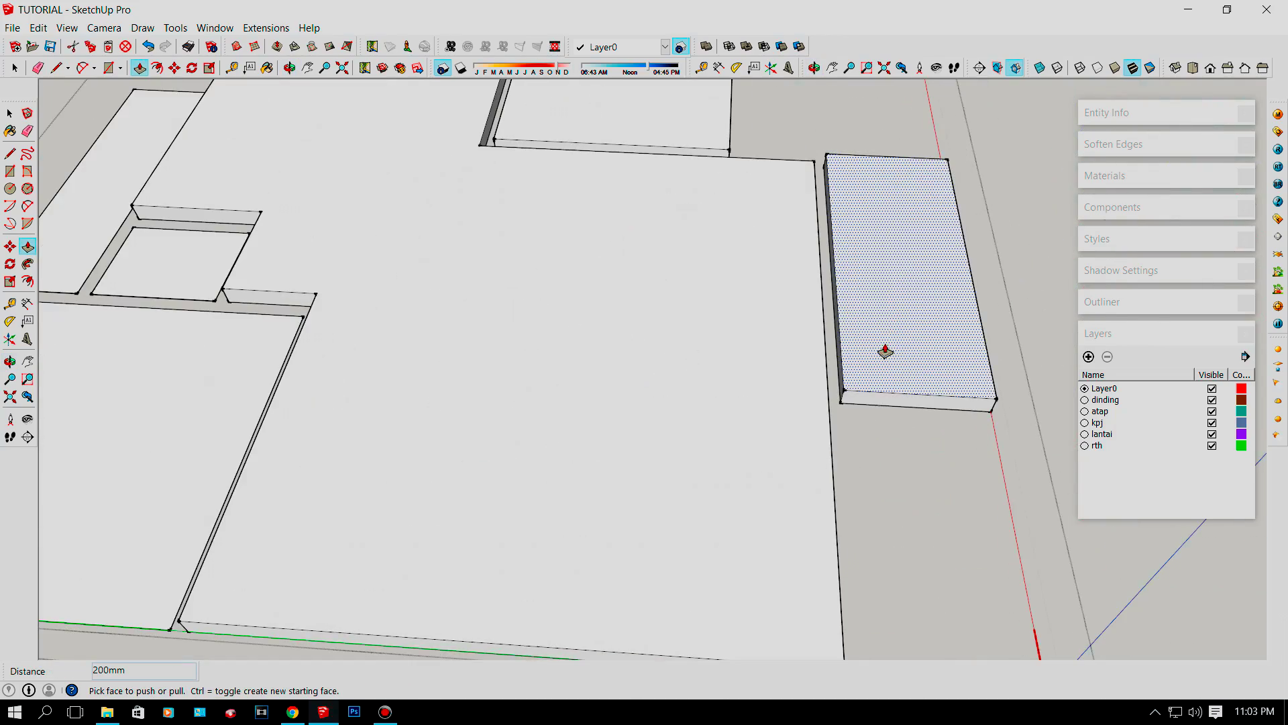
Push/Pull the rear corner room's floor face up 200 mm, level with the main floor.
{"action": "scroll", "coordinate": [827, 400], "scroll_direction": "down", "scroll_amount": 5}
{"action": "mouse_move", "coordinate": [828, 401]}
{"action": "middle_mouse_down"}
{"action": "mouse_move", "coordinate": [713, 354]}
{"action": "mouse_move", "coordinate": [661, 400]}
{"action": "middle_mouse_up"}
{"action": "scroll", "coordinate": [682, 362], "scroll_direction": "up", "scroll_amount": 3}
{"action": "scroll", "coordinate": [661, 400], "scroll_direction": "down", "scroll_amount": 5}
{"action": "middle_click_drag", "start_coordinate": [566, 417], "coordinate": [316, 403]}
{"action": "scroll", "coordinate": [281, 369], "scroll_direction": "up", "scroll_amount": 5}
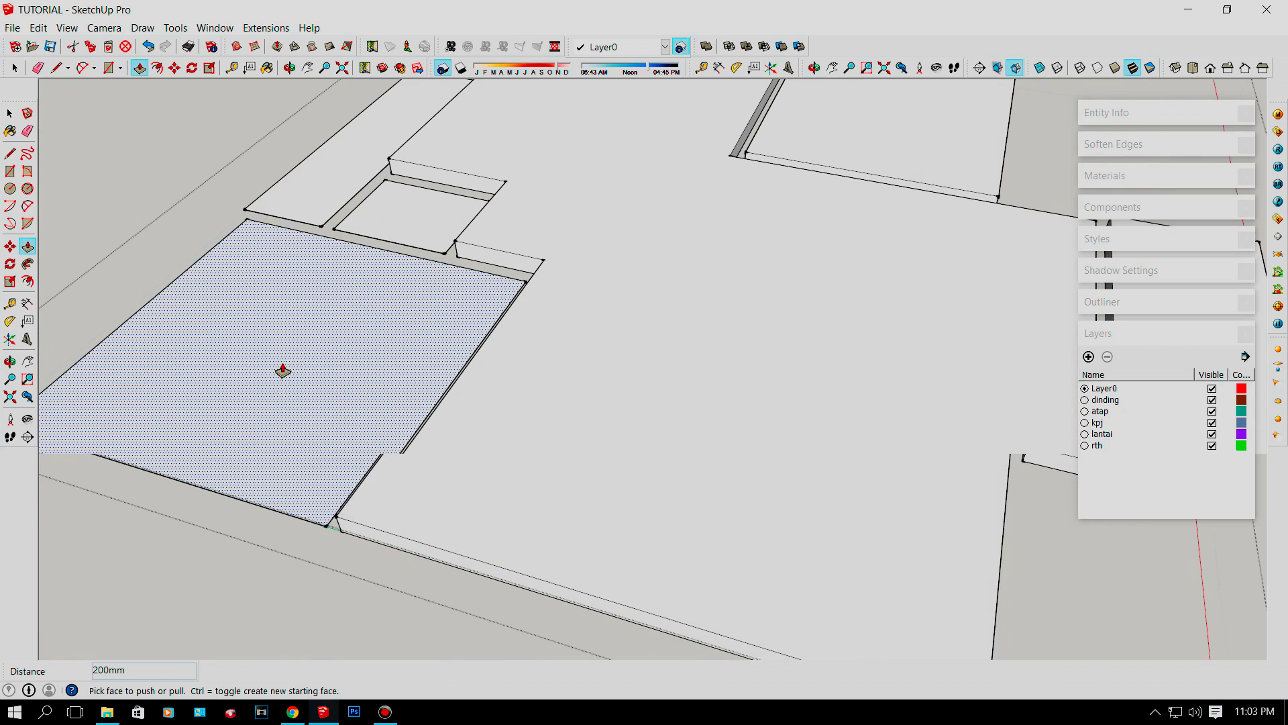
{"action": "left_click", "coordinate": [283, 369]}
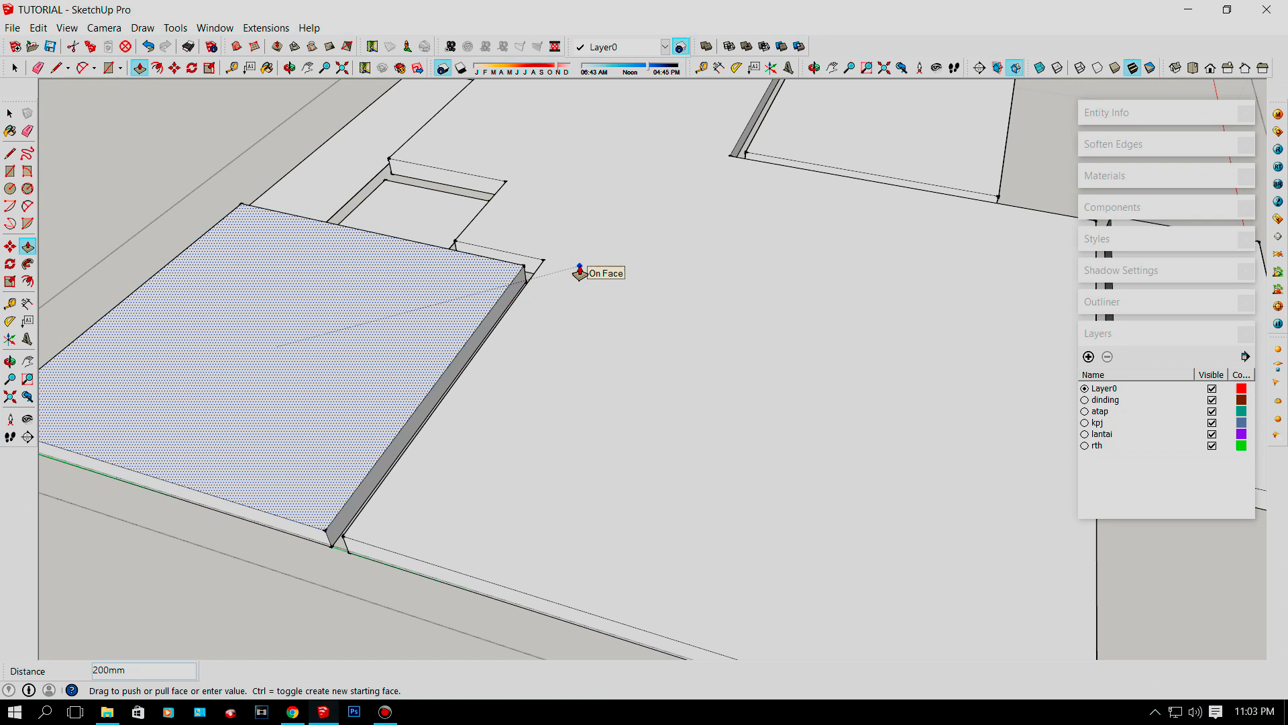
{"action": "left_click", "coordinate": [467, 308]}
{"action": "middle_click_drag", "start_coordinate": [702, 289], "coordinate": [515, 258]}
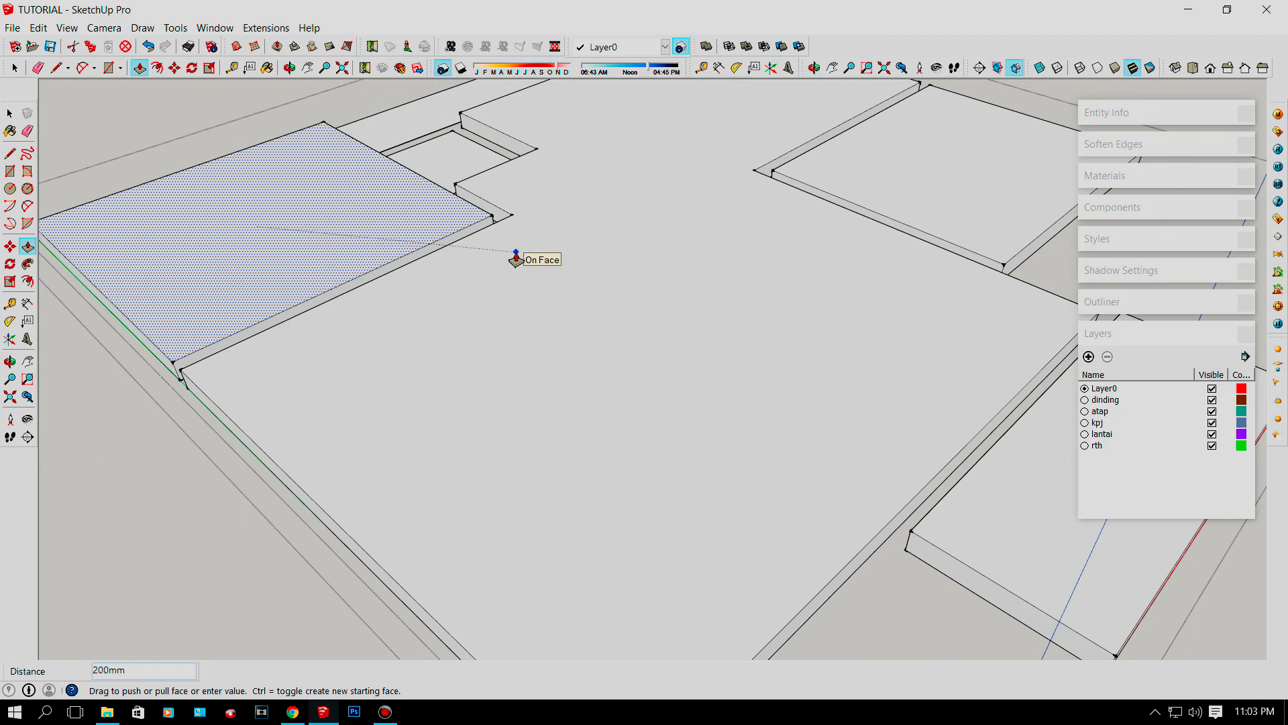
{"action": "left_click", "coordinate": [596, 221]}
Push/Pull the smallest room's floor face up to the level of the main floor.
{"action": "left_click", "coordinate": [467, 165]}
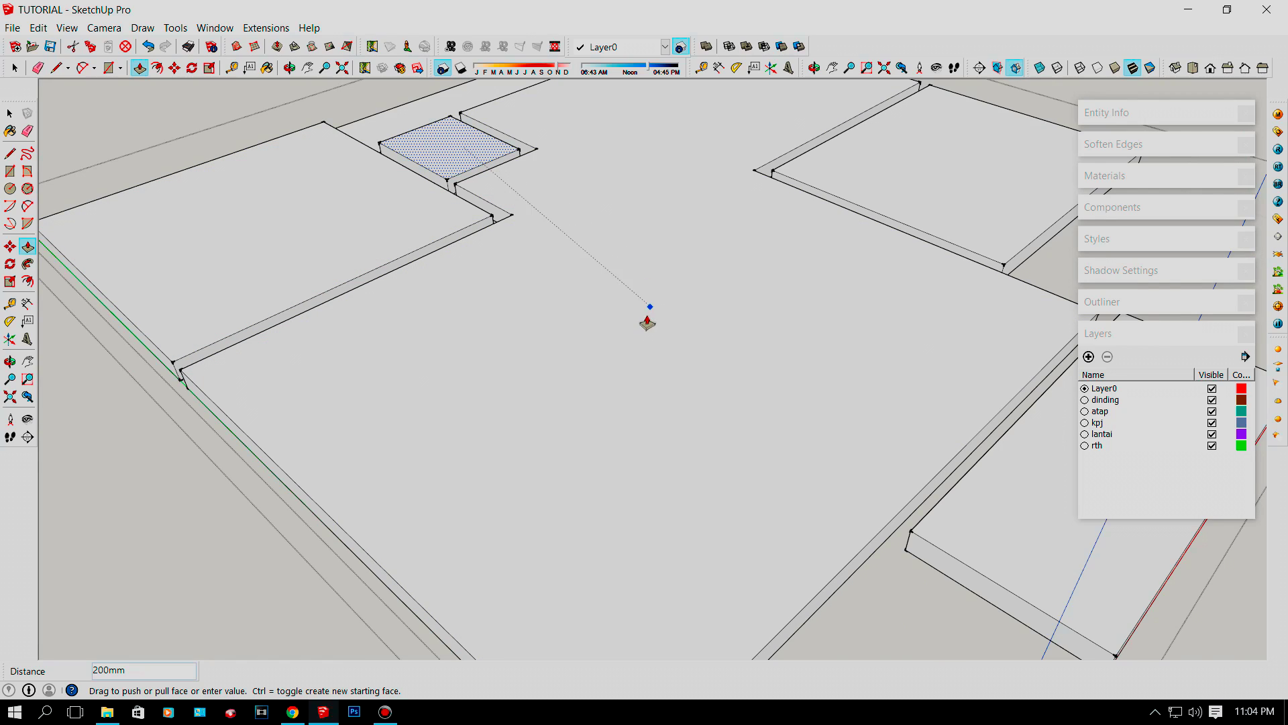
{"action": "left_click", "coordinate": [641, 325]}
{"action": "middle_click_drag", "start_coordinate": [497, 208], "coordinate": [570, 225]}
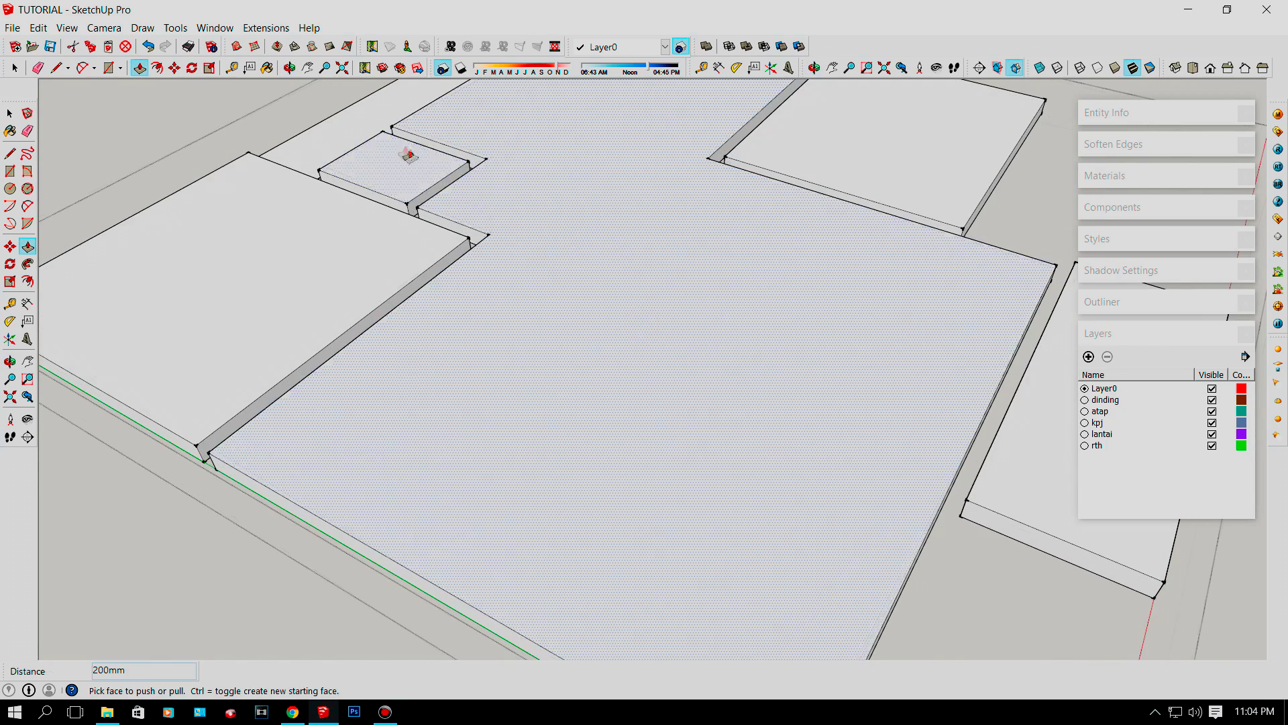
{"action": "middle_click_drag", "start_coordinate": [359, 181], "coordinate": [510, 221]}
Push/Pull the narrow rear strip of the floor up 200 mm and close the floor component.
{"action": "left_click", "coordinate": [210, 286]}
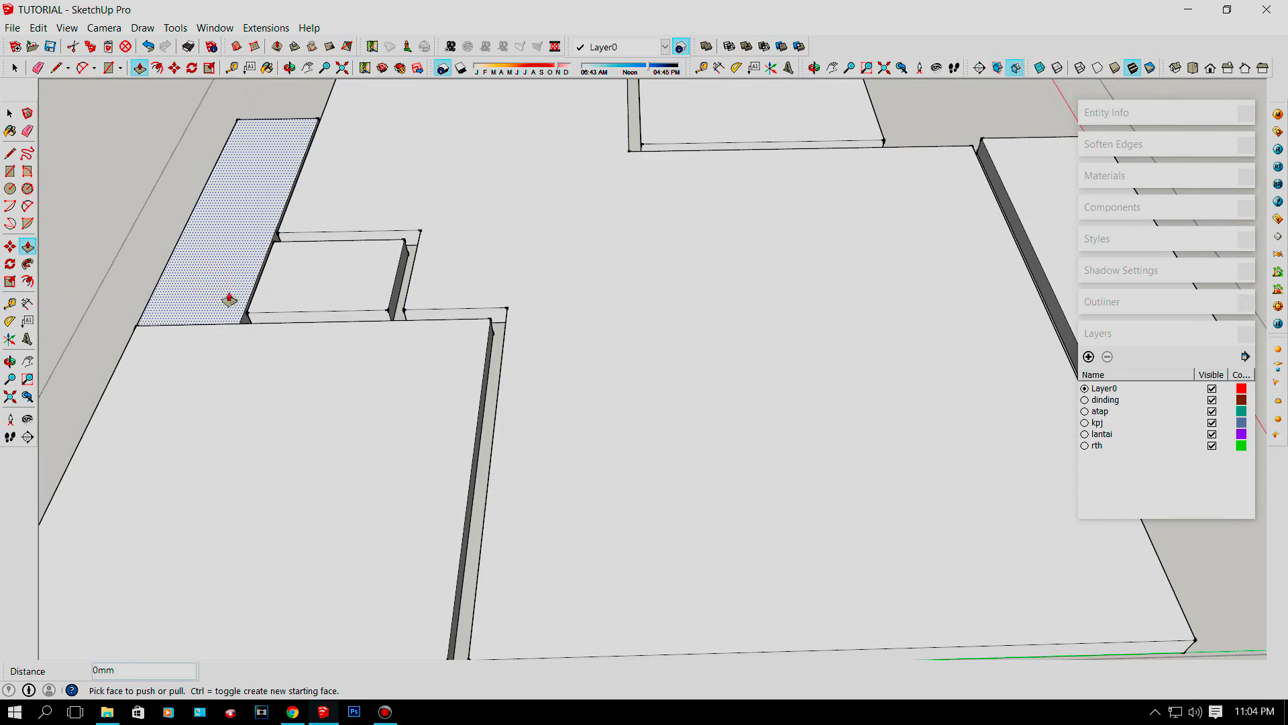
{"action": "middle_click_drag", "start_coordinate": [229, 299], "coordinate": [209, 407]}
{"action": "left_click", "coordinate": [209, 408]}
{"action": "left_click", "coordinate": [210, 409]}
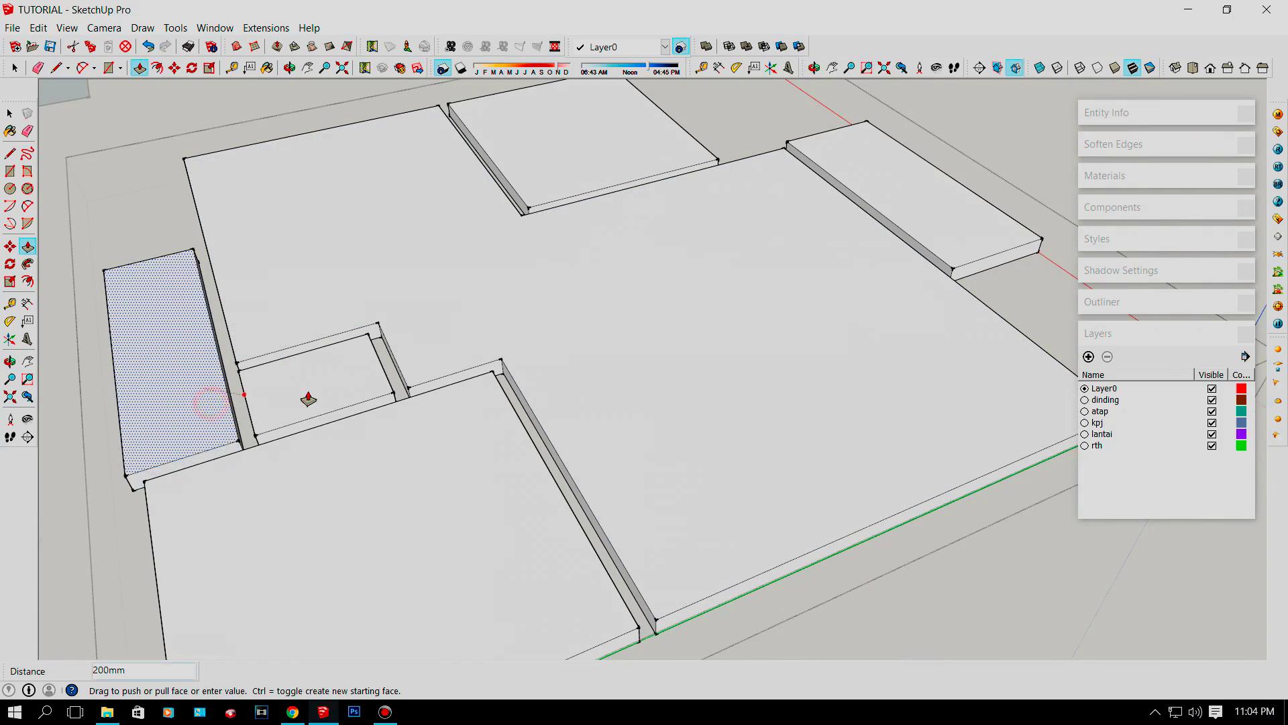
{"action": "left_click", "coordinate": [308, 394]}
{"action": "key", "text": "space"}
{"action": "scroll", "coordinate": [465, 354], "scroll_direction": "down", "scroll_amount": 5}
{"action": "middle_click_drag", "start_coordinate": [465, 353], "coordinate": [826, 406]}
{"action": "scroll", "coordinate": [826, 406], "scroll_direction": "down", "scroll_amount": 5}
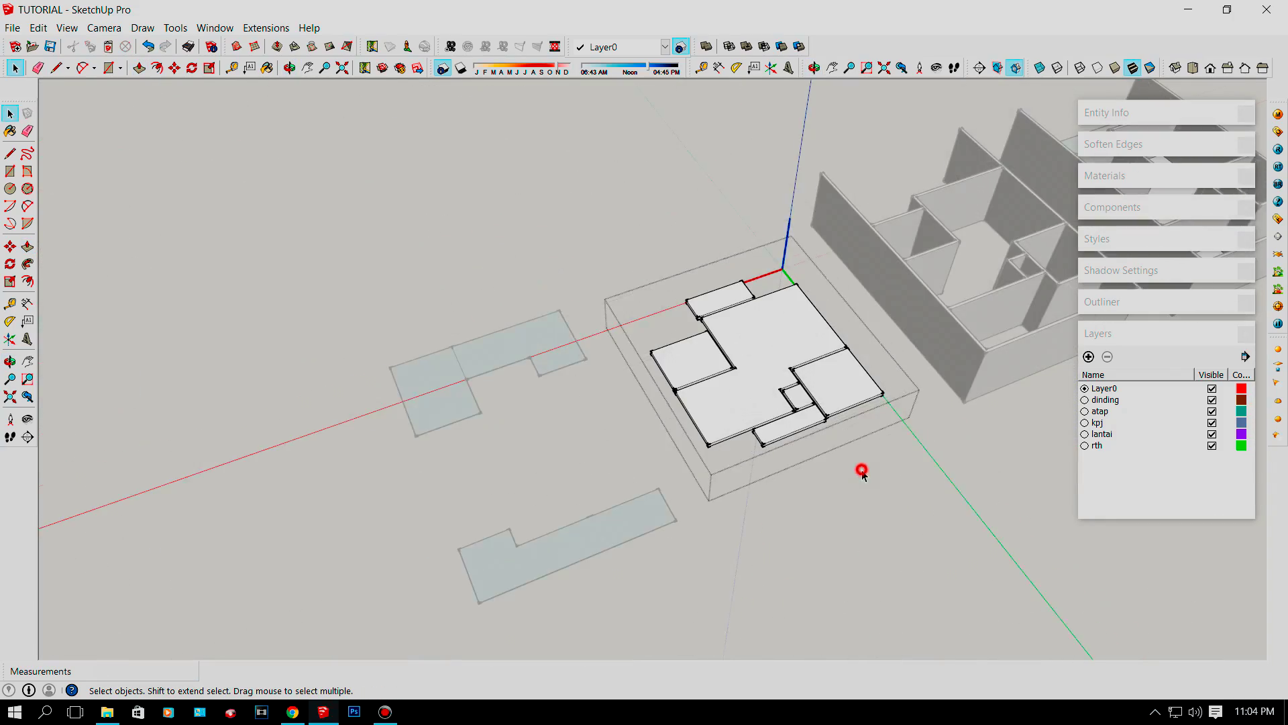
{"action": "middle_click_drag", "start_coordinate": [854, 461], "coordinate": [755, 293]}
Open the garden and carport component in front of the combined house and select its connected faces.
{"action": "scroll", "coordinate": [604, 322], "scroll_direction": "up", "scroll_amount": 5}
{"action": "middle_click_drag", "start_coordinate": [631, 336], "coordinate": [792, 376]}
{"action": "scroll", "coordinate": [607, 370], "scroll_direction": "up", "scroll_amount": 3}
{"action": "double_click", "coordinate": [604, 369]}
{"action": "triple_click", "coordinate": [602, 367]}
{"action": "scroll", "coordinate": [601, 368], "scroll_direction": "up", "scroll_amount": 5}
{"action": "middle_click_drag", "start_coordinate": [602, 373], "coordinate": [524, 373]}
{"action": "scroll", "coordinate": [641, 410], "scroll_direction": "down", "scroll_amount": 5}
{"action": "scroll", "coordinate": [608, 423], "scroll_direction": "up", "scroll_amount": 5}
{"action": "scroll", "coordinate": [607, 420], "scroll_direction": "down", "scroll_amount": 5}
{"action": "scroll", "coordinate": [588, 385], "scroll_direction": "up", "scroll_amount": 5}
{"action": "scroll", "coordinate": [588, 384], "scroll_direction": "up", "scroll_amount": 8}
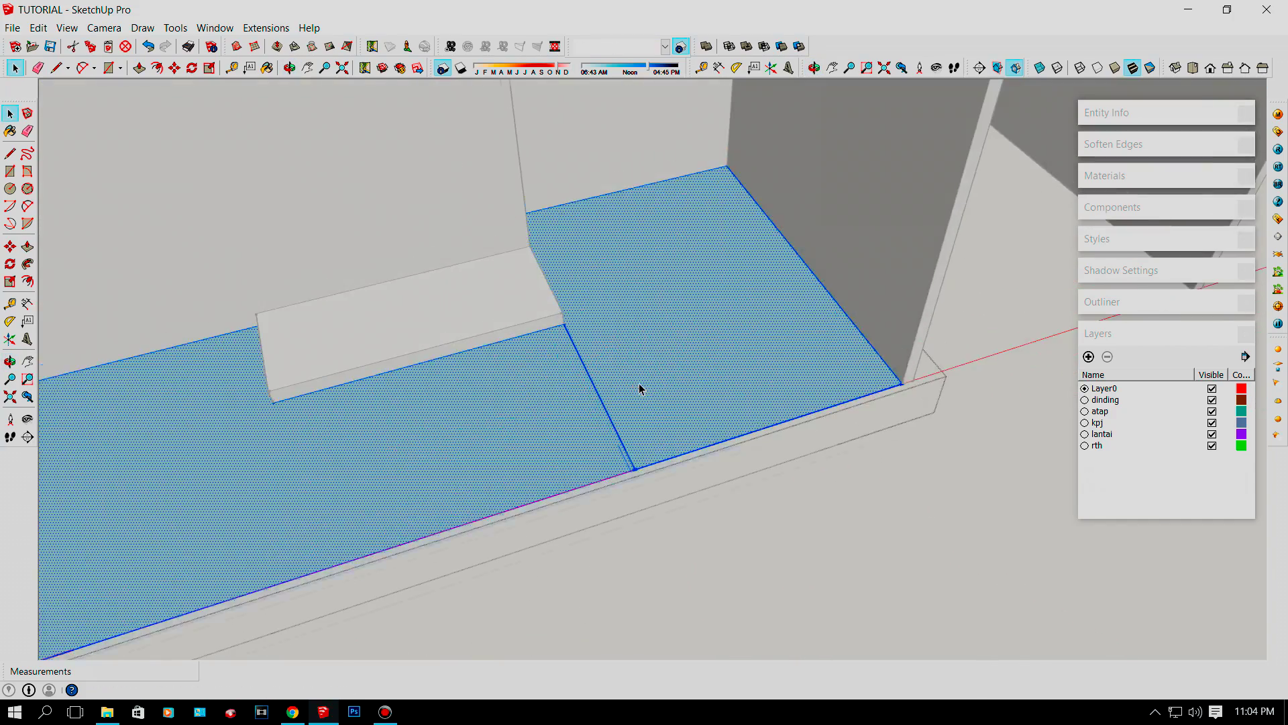
Push/Pull the carport face beside the front terrace slightly upward to form a thin slab.
{"action": "key", "text": "p"}
{"action": "left_click_drag", "start_coordinate": [623, 433], "coordinate": [637, 349]}
{"action": "type", "text": "5"}
{"action": "key", "text": "Return"}
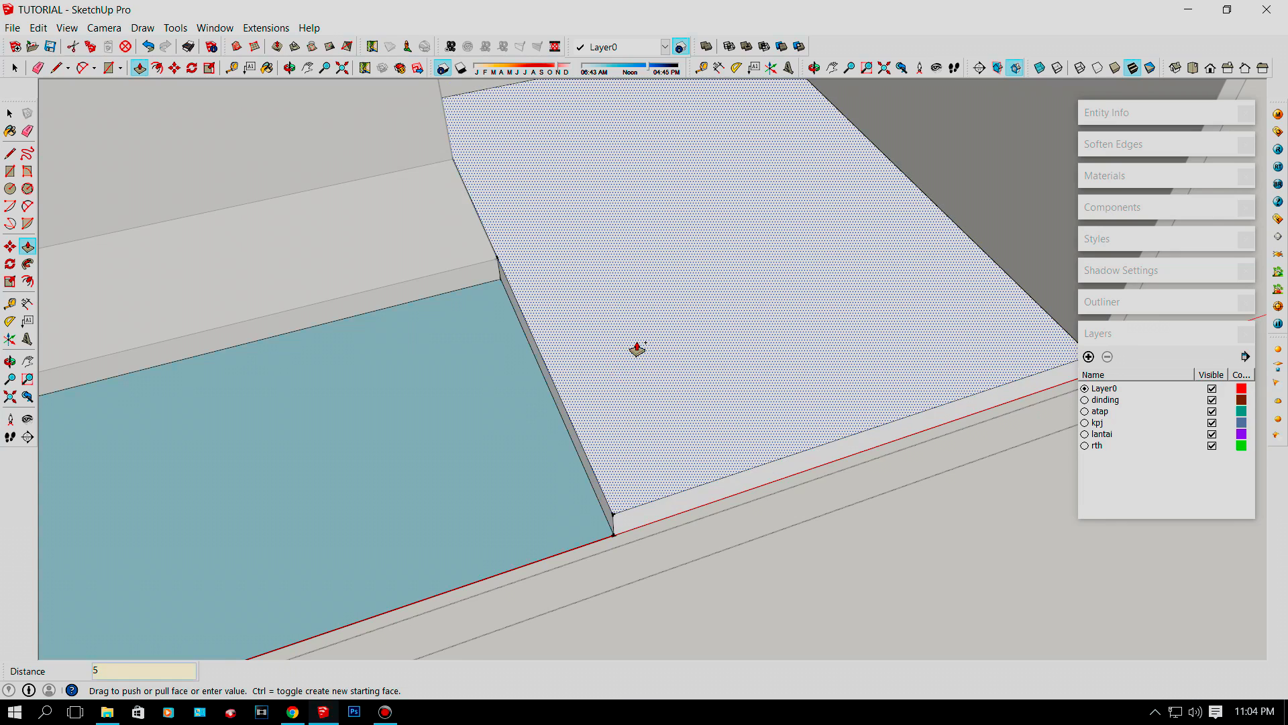
{"action": "type", "text": "5"}
{"action": "key", "text": "Return"}
Draw a diagonal line on the carport slab's side face from its lower front corner to its upper rear corner.
{"action": "key", "text": "space"}
{"action": "middle_click_drag", "start_coordinate": [606, 383], "coordinate": [812, 236]}
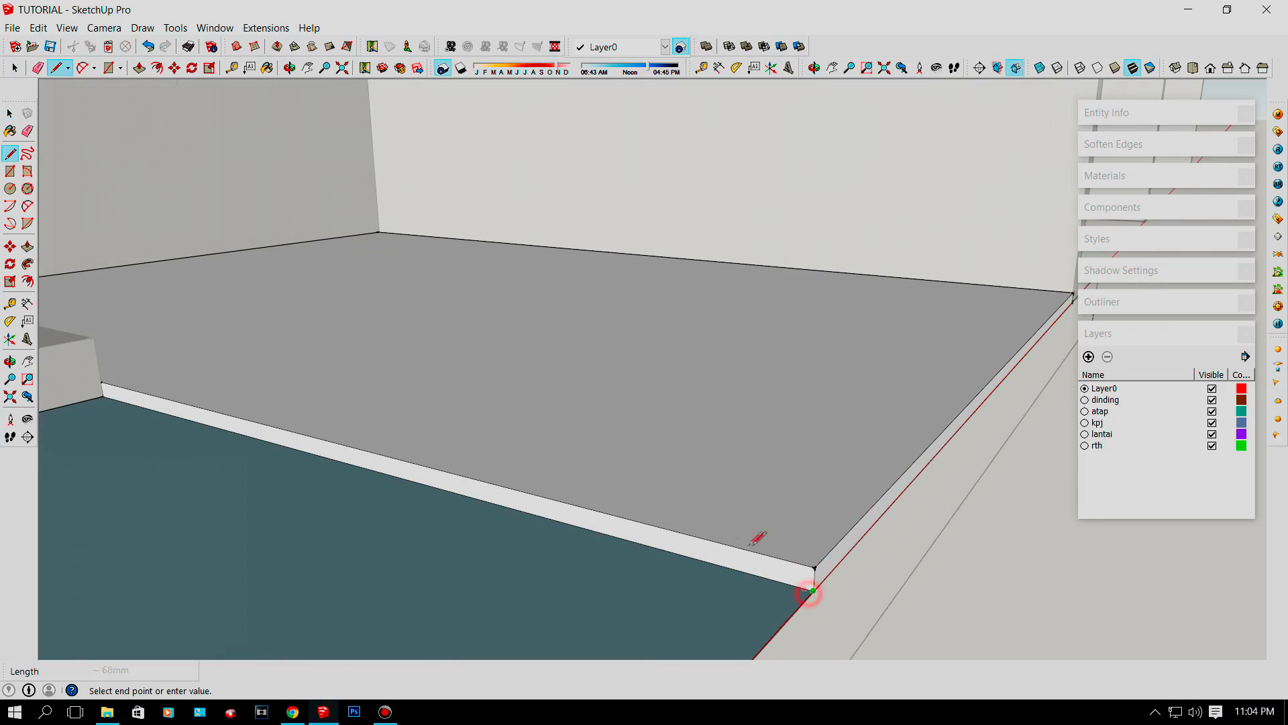
{"action": "middle_click_drag", "start_coordinate": [755, 541], "coordinate": [367, 258]}
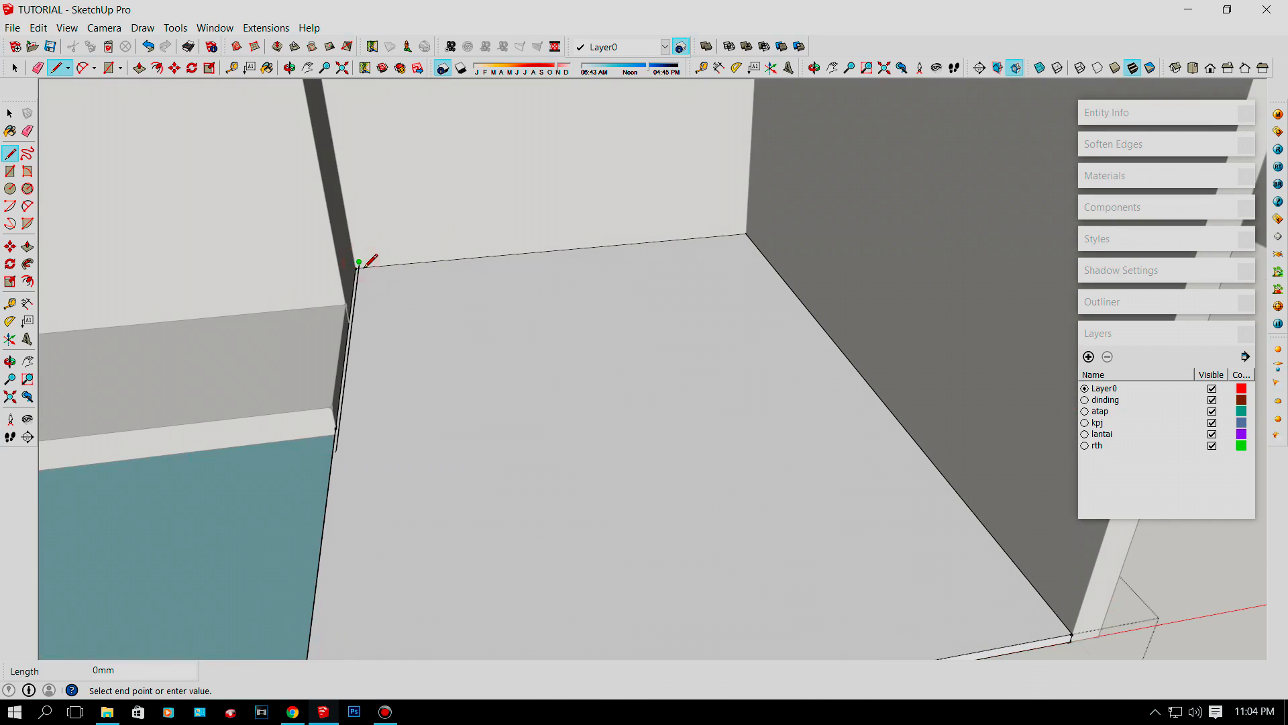
{"action": "left_click", "coordinate": [358, 262]}
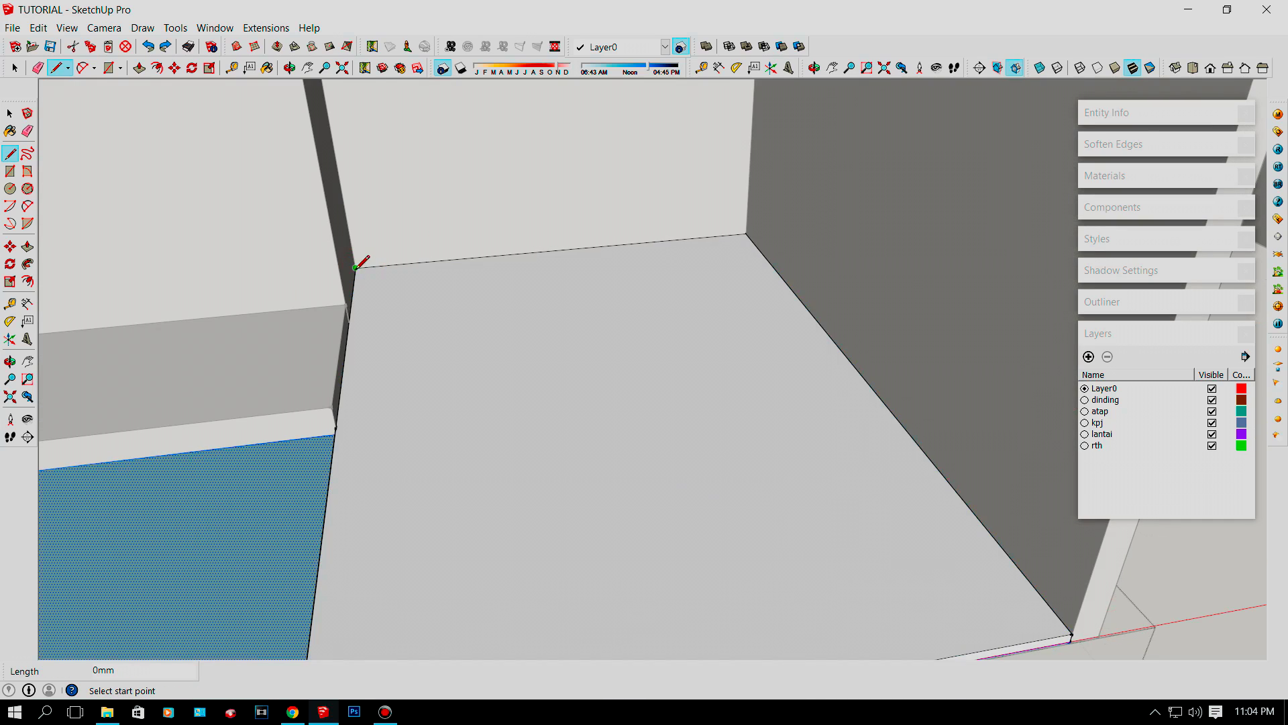
{"action": "mouse_move", "coordinate": [503, 292]}
{"action": "middle_mouse_down"}
{"action": "mouse_move", "coordinate": [535, 380]}
{"action": "mouse_move", "coordinate": [530, 500]}
{"action": "middle_mouse_up"}
{"action": "scroll", "coordinate": [521, 516], "scroll_direction": "up", "scroll_amount": 3}
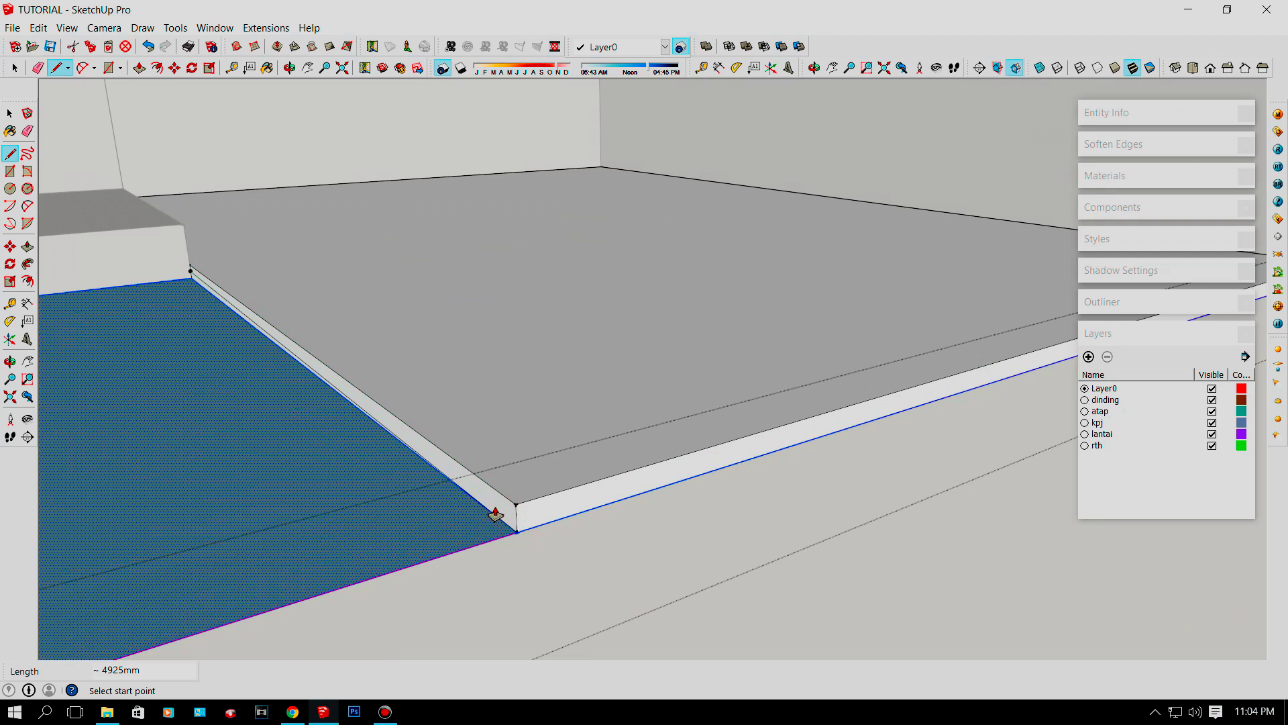
Push/Pull the upper wedge of the carport slab's side face inward 3425 mm to cut a ramp.
{"action": "key", "text": "p"}
{"action": "left_click", "coordinate": [503, 512]}
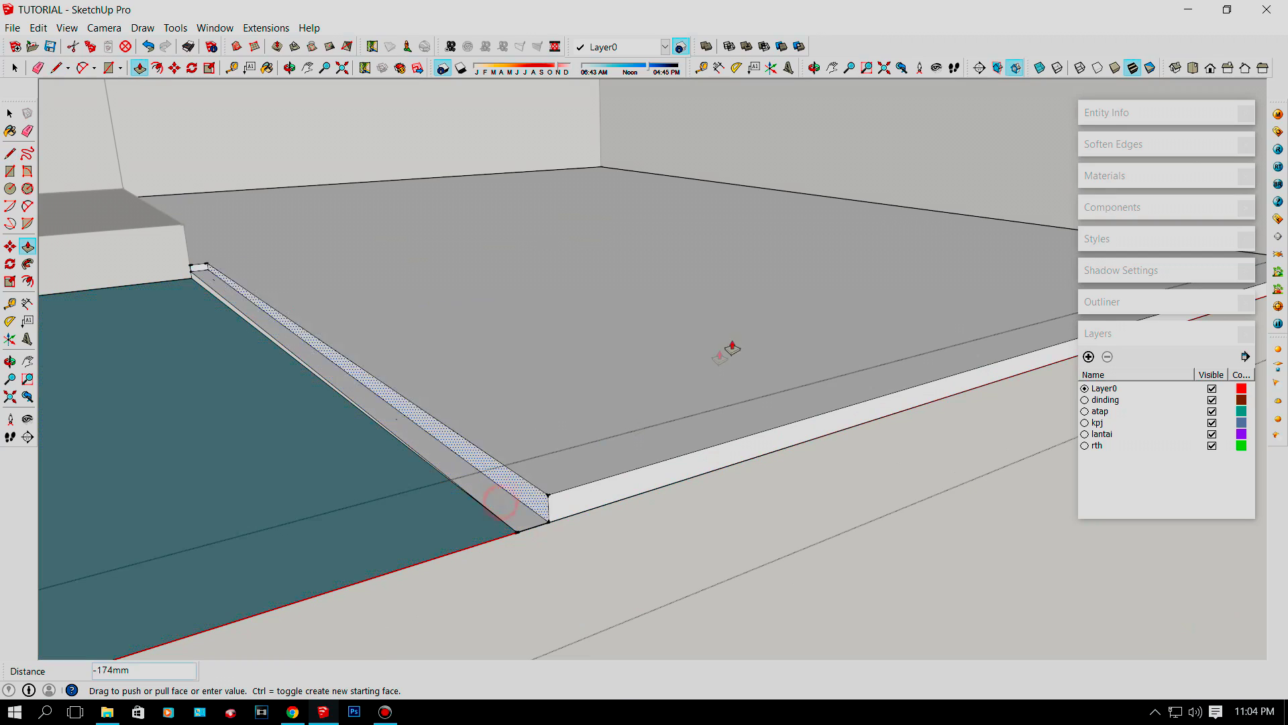
{"action": "left_click", "coordinate": [915, 208]}
{"action": "middle_click_drag", "start_coordinate": [915, 202], "coordinate": [397, 322]}
{"action": "scroll", "coordinate": [336, 224], "scroll_direction": "up", "scroll_amount": 3}
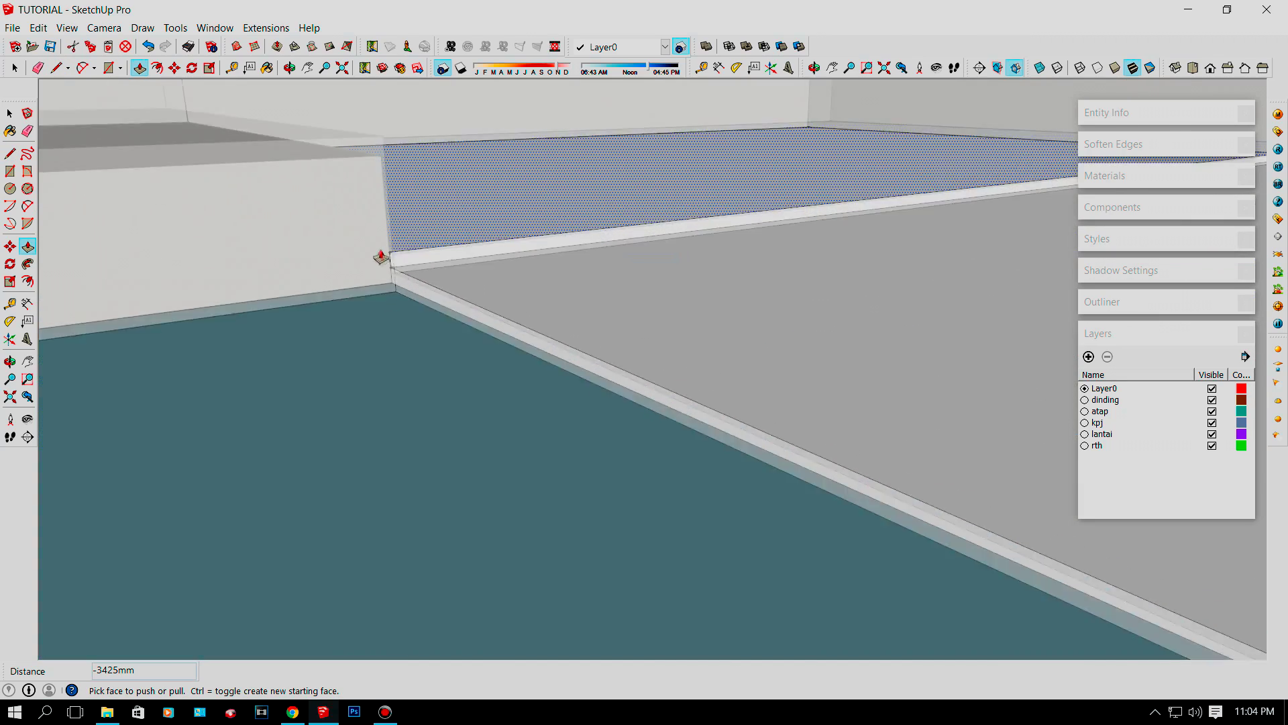
Erase the leftover edge on the carport slab beside the house wall and close the component.
{"action": "key", "text": "e"}
{"action": "scroll", "coordinate": [396, 278], "scroll_direction": "up", "scroll_amount": 3}
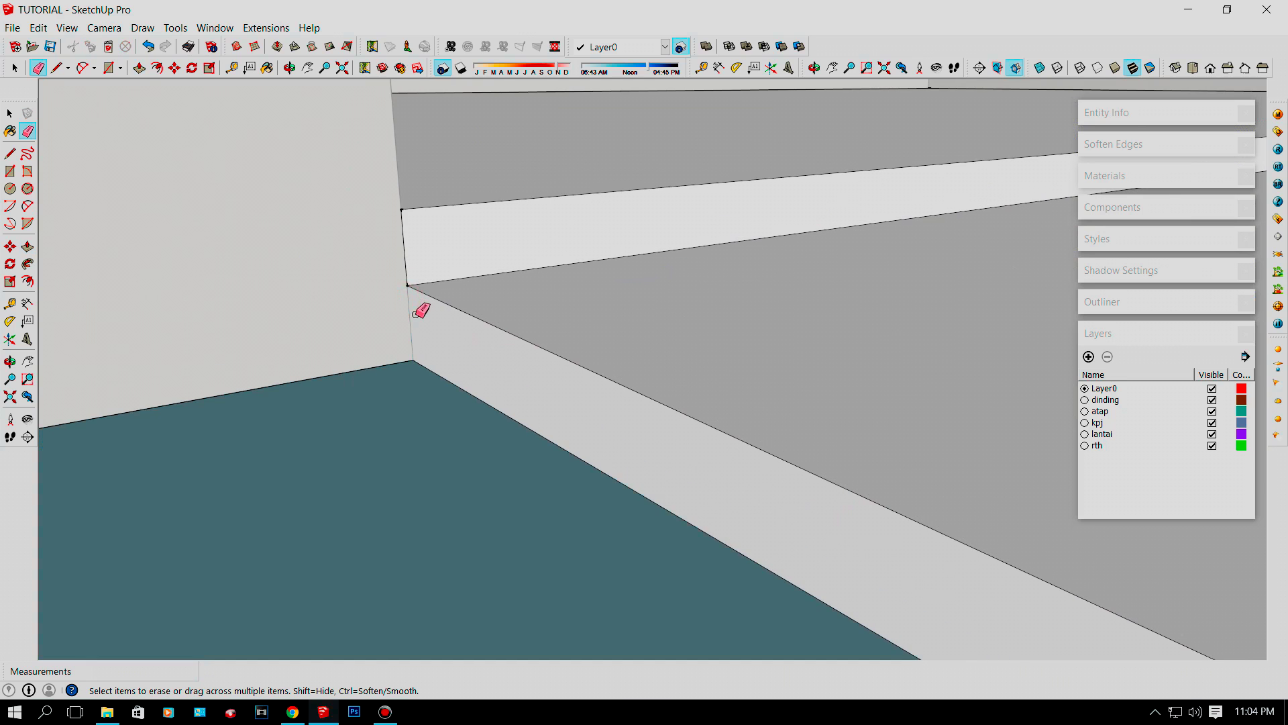
{"action": "mouse_move", "coordinate": [565, 249]}
{"action": "middle_mouse_down"}
{"action": "mouse_move", "coordinate": [517, 310]}
{"action": "mouse_move", "coordinate": [526, 293]}
{"action": "mouse_move", "coordinate": [443, 328]}
{"action": "mouse_move", "coordinate": [568, 291]}
{"action": "mouse_move", "coordinate": [661, 366]}
{"action": "mouse_move", "coordinate": [625, 366]}
{"action": "mouse_move", "coordinate": [836, 336]}
{"action": "middle_mouse_up"}
{"action": "scroll", "coordinate": [485, 298], "scroll_direction": "down", "scroll_amount": 3}
{"action": "scroll", "coordinate": [836, 181], "scroll_direction": "up", "scroll_amount": 3}
{"action": "key", "text": "e"}
{"action": "left_click", "coordinate": [743, 275]}
{"action": "scroll", "coordinate": [655, 359], "scroll_direction": "down", "scroll_amount": 5}
{"action": "key", "text": "space"}
{"action": "left_click", "coordinate": [739, 472]}
Examine the raised floors and carport inside the walls of the combined house model.
{"action": "scroll", "coordinate": [718, 445], "scroll_direction": "down", "scroll_amount": 10}
{"action": "scroll", "coordinate": [641, 416], "scroll_direction": "up", "scroll_amount": 3}
{"action": "scroll", "coordinate": [638, 402], "scroll_direction": "down", "scroll_amount": 3}
{"action": "scroll", "coordinate": [839, 340], "scroll_direction": "up", "scroll_amount": 3}
{"action": "scroll", "coordinate": [817, 356], "scroll_direction": "down", "scroll_amount": 3}
{"action": "scroll", "coordinate": [772, 376], "scroll_direction": "up", "scroll_amount": 3}
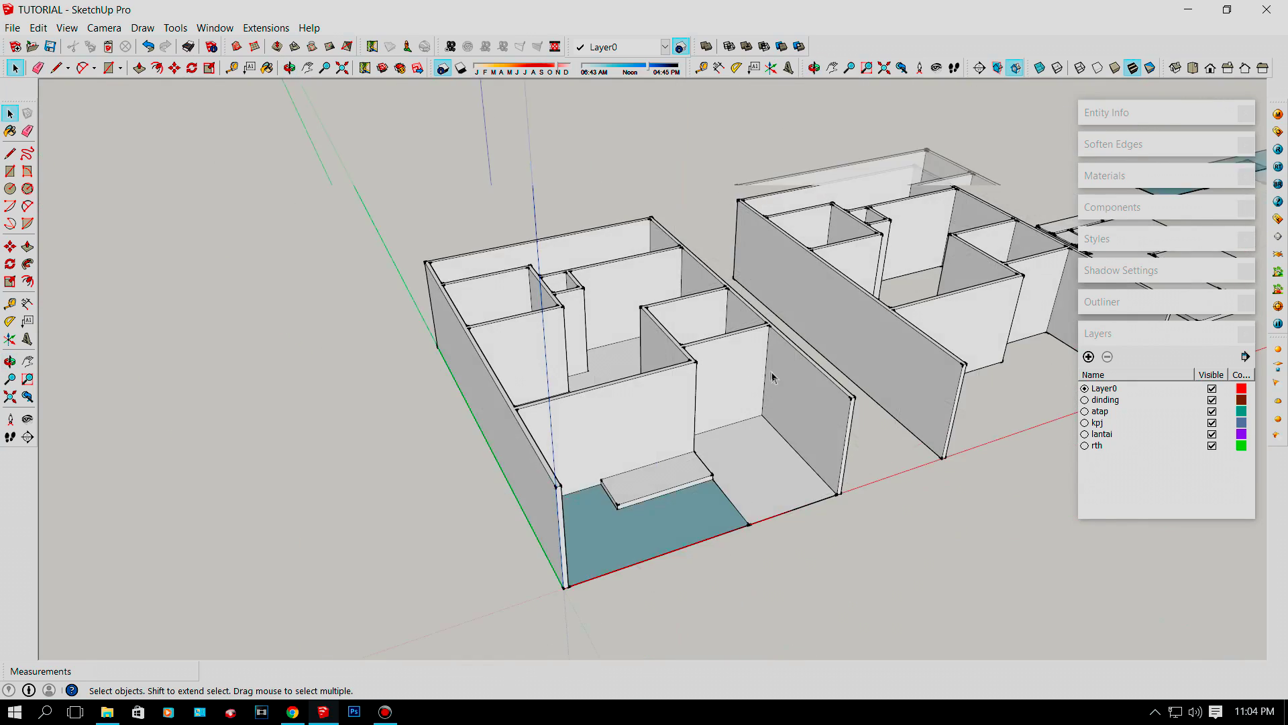
{"action": "scroll", "coordinate": [771, 374], "scroll_direction": "up", "scroll_amount": 3}
{"action": "scroll", "coordinate": [721, 352], "scroll_direction": "down", "scroll_amount": 4}
{"action": "middle_click_drag", "start_coordinate": [708, 371], "coordinate": [738, 369]}
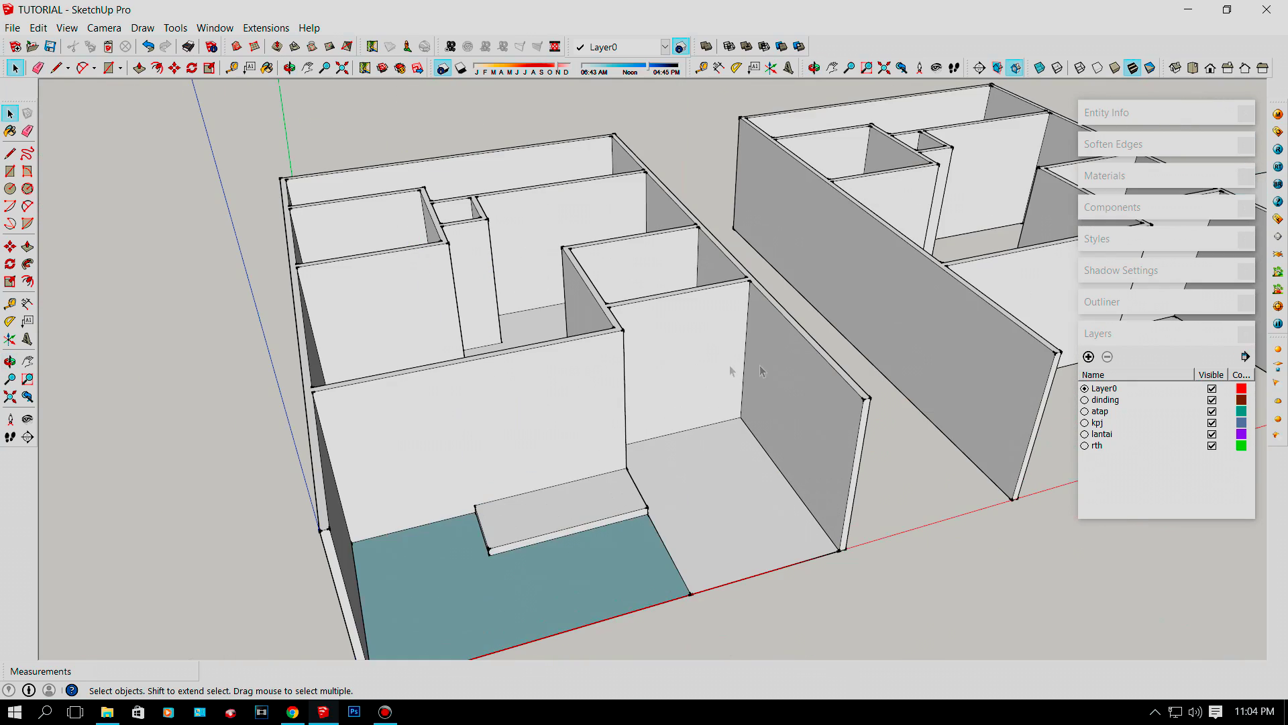
Split the carport-side wall's top with a line at the front room corner and Push/Pull its front part down 3000 mm.
{"action": "scroll", "coordinate": [774, 376], "scroll_direction": "up", "scroll_amount": 3}
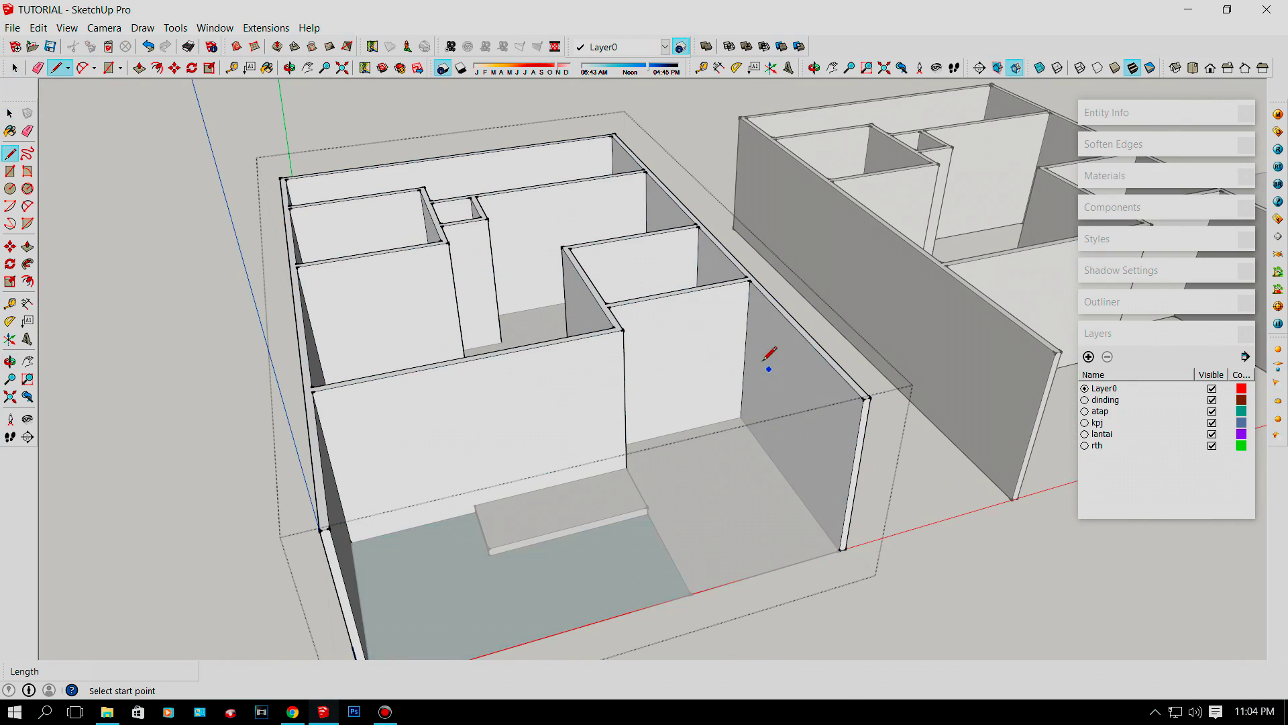
{"action": "scroll", "coordinate": [719, 420], "scroll_direction": "up", "scroll_amount": 6}
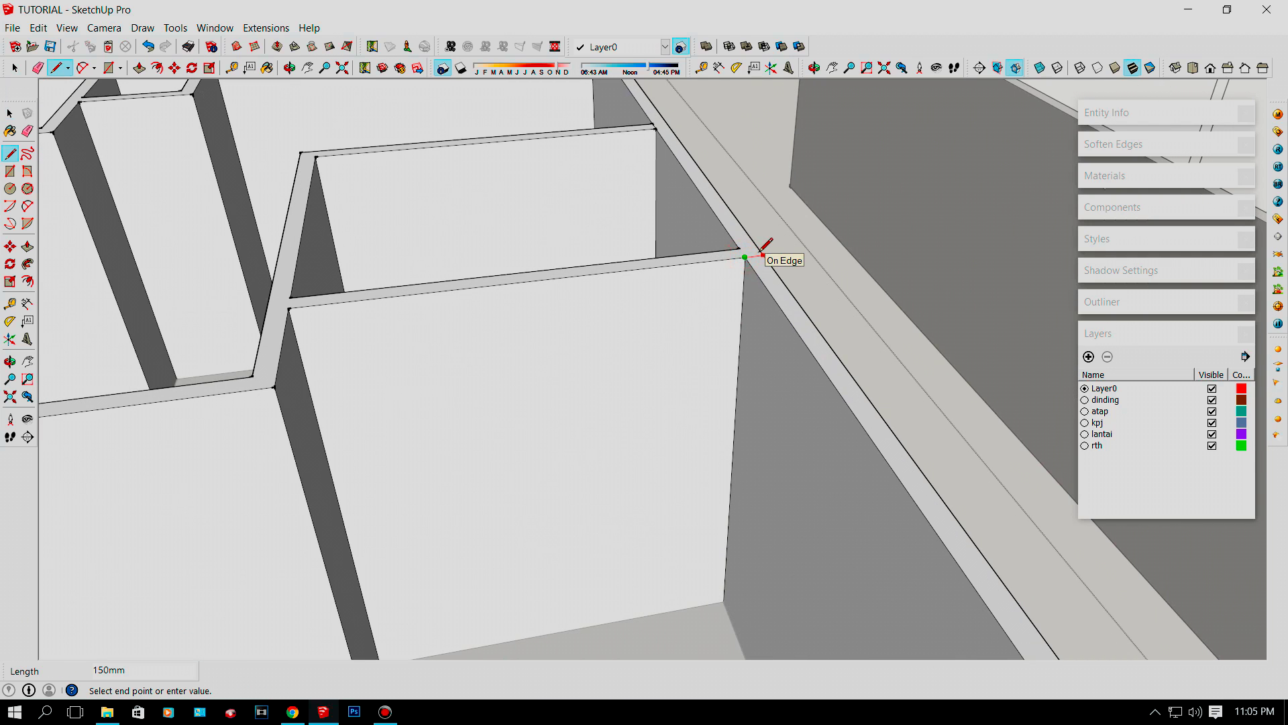
{"action": "key", "text": "p"}
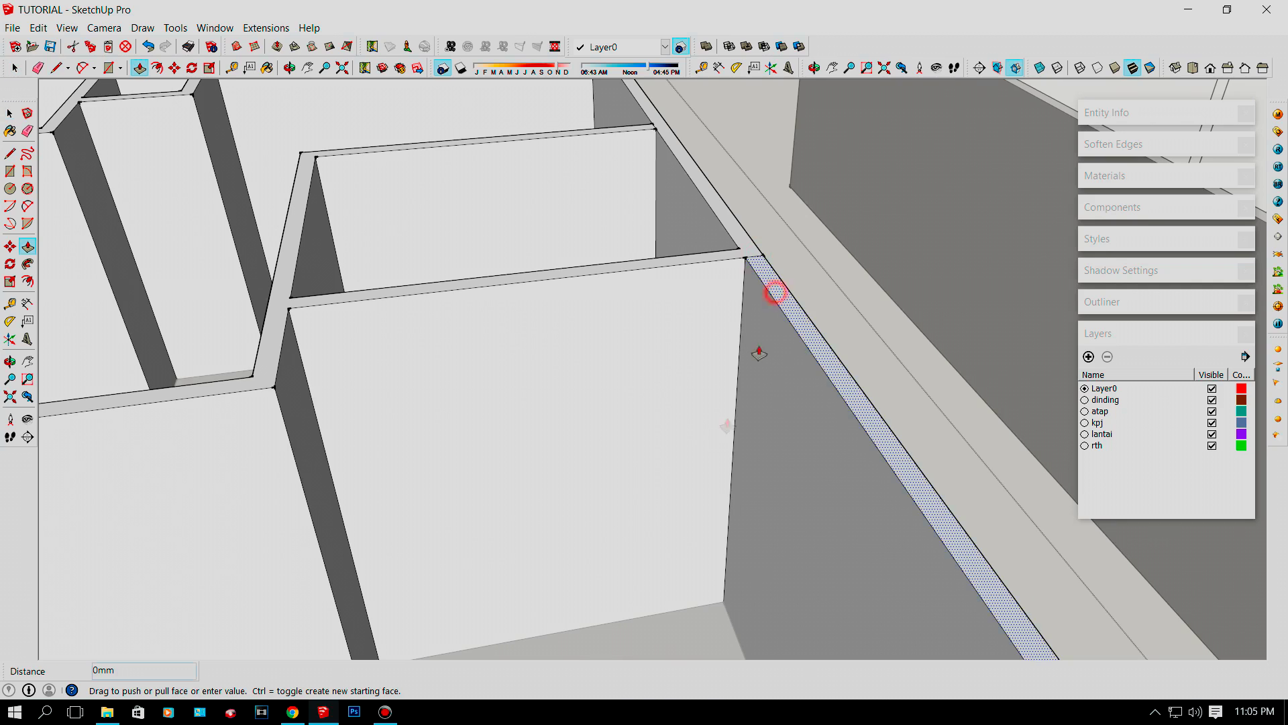
{"action": "scroll", "coordinate": [759, 354], "scroll_direction": "down", "scroll_amount": 6}
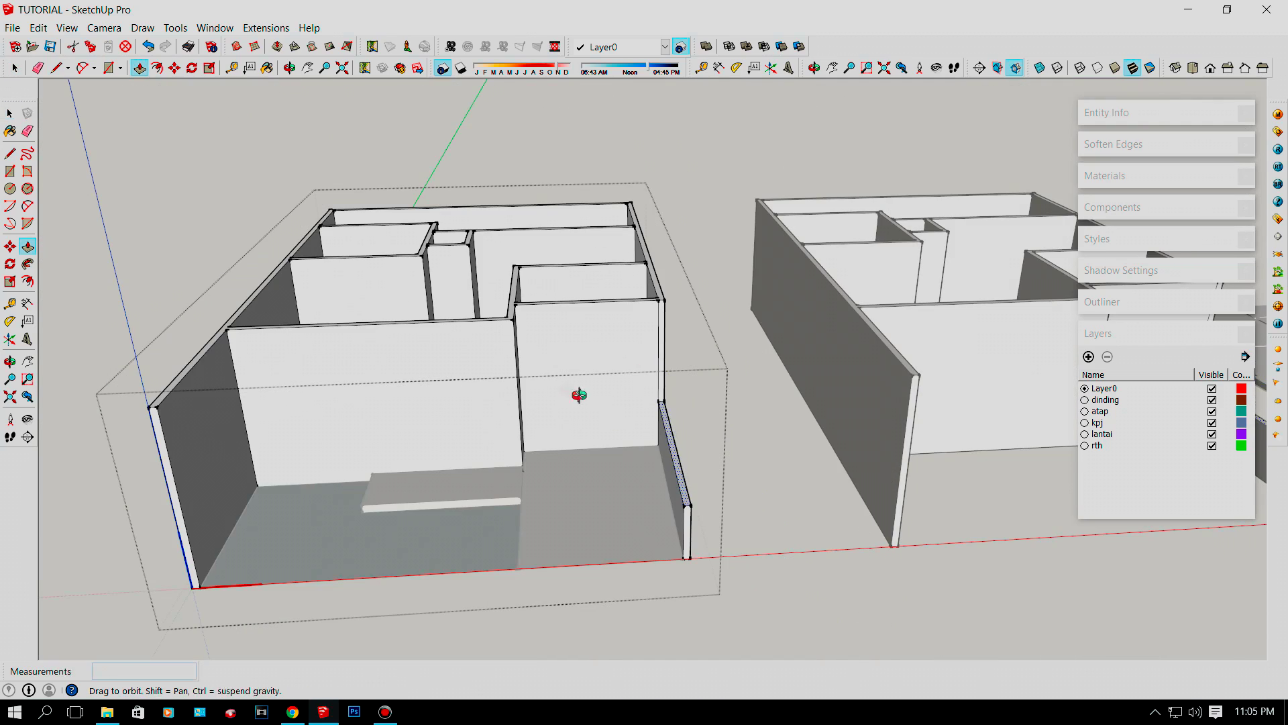
{"action": "middle_click_drag", "start_coordinate": [579, 395], "coordinate": [512, 406]}
{"action": "scroll", "coordinate": [556, 406], "scroll_direction": "up", "scroll_amount": 8}
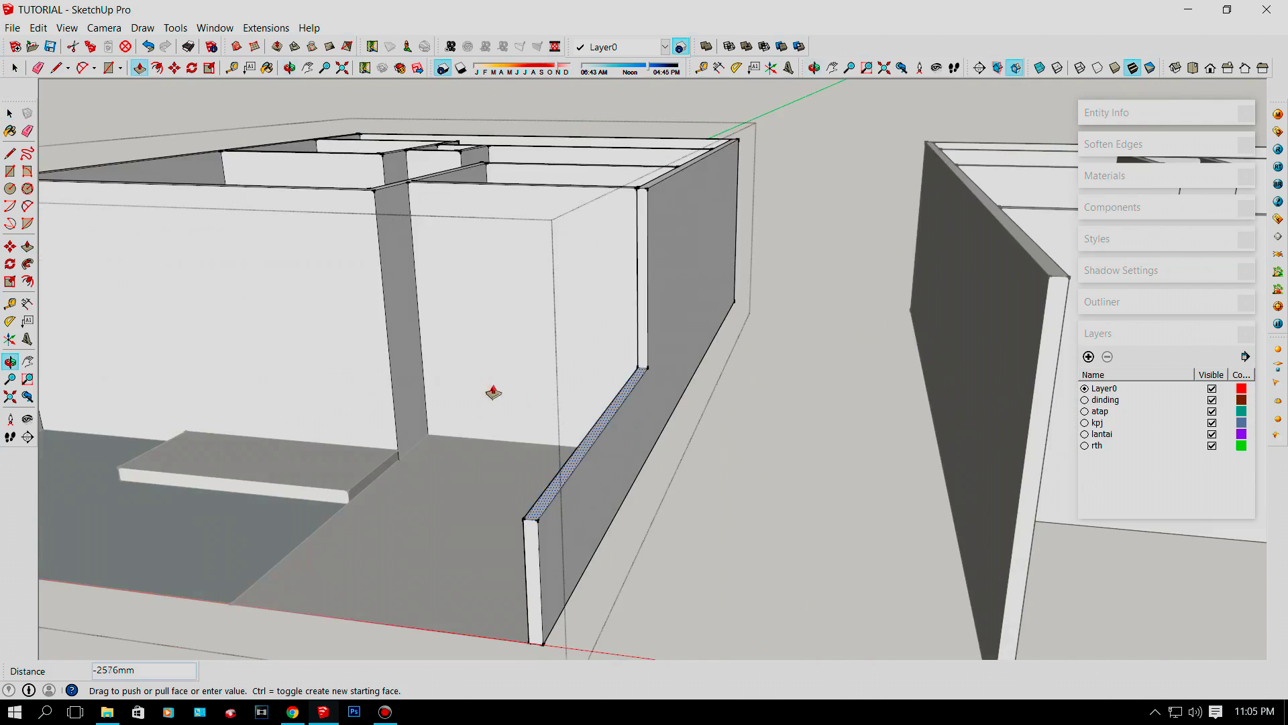
{"action": "scroll", "coordinate": [494, 392], "scroll_direction": "down", "scroll_amount": 4}
{"action": "scroll", "coordinate": [477, 428], "scroll_direction": "up", "scroll_amount": 5}
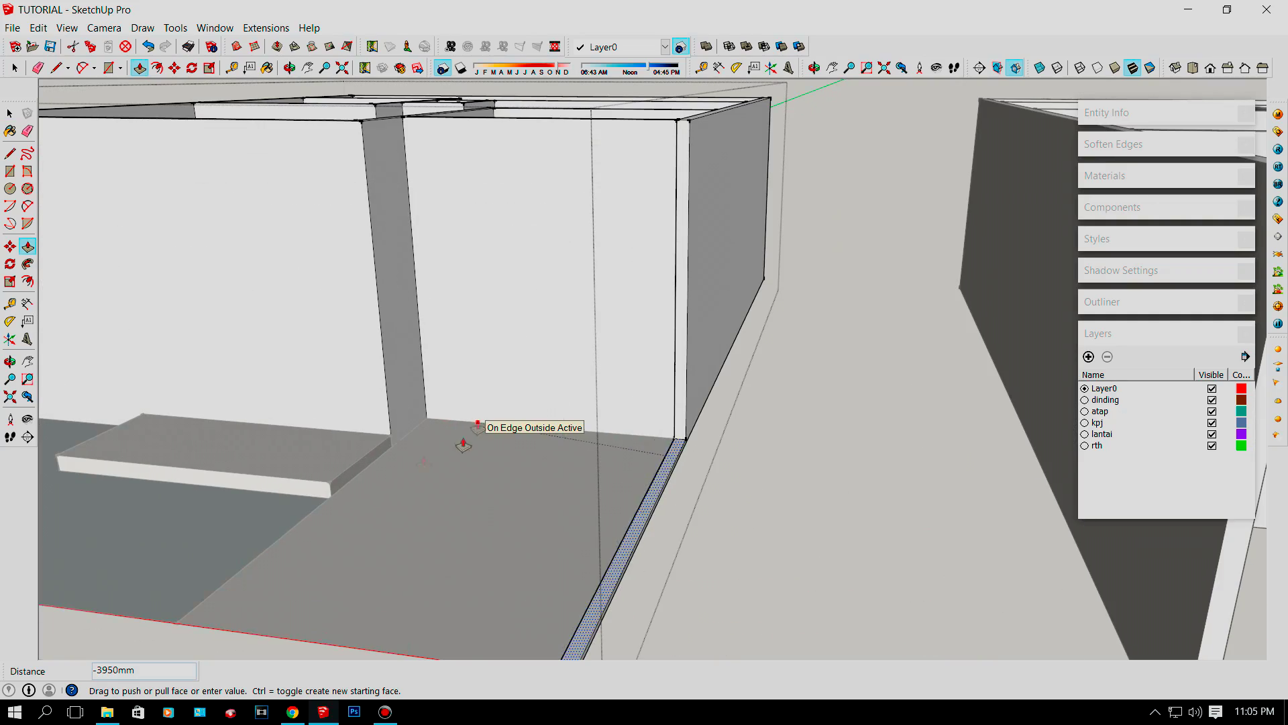
{"action": "left_click", "coordinate": [423, 402]}
{"action": "scroll", "coordinate": [727, 296], "scroll_direction": "down", "scroll_amount": 5}
{"action": "scroll", "coordinate": [624, 419], "scroll_direction": "up", "scroll_amount": 1}
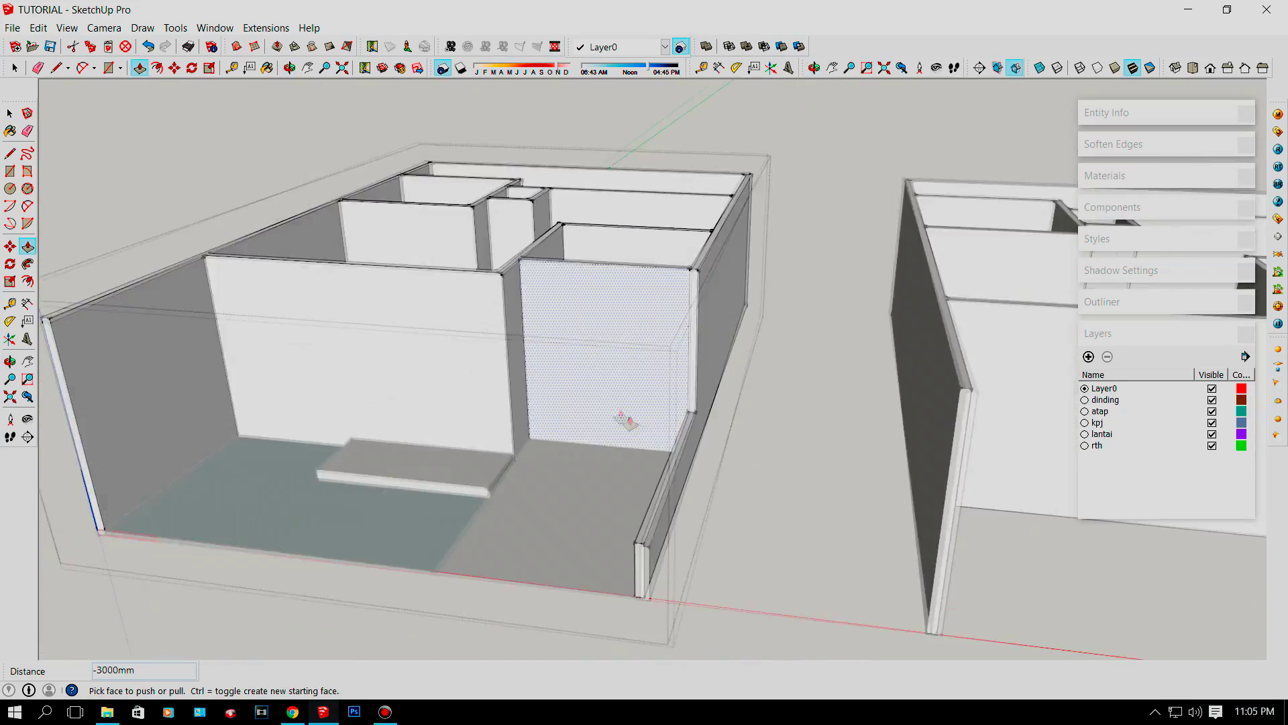
Split the garden-side wall's top at the front wall corner and Push/Pull its front part down 3000 mm.
{"action": "middle_click_drag", "start_coordinate": [624, 419], "coordinate": [728, 494]}
{"action": "scroll", "coordinate": [342, 423], "scroll_direction": "up", "scroll_amount": 5}
{"action": "key", "text": "l"}
{"action": "left_click", "coordinate": [391, 246]}
{"action": "left_click", "coordinate": [377, 243]}
{"action": "key", "text": "p"}
{"action": "left_click", "coordinate": [357, 293]}
{"action": "scroll", "coordinate": [383, 313], "scroll_direction": "down", "scroll_amount": 3}
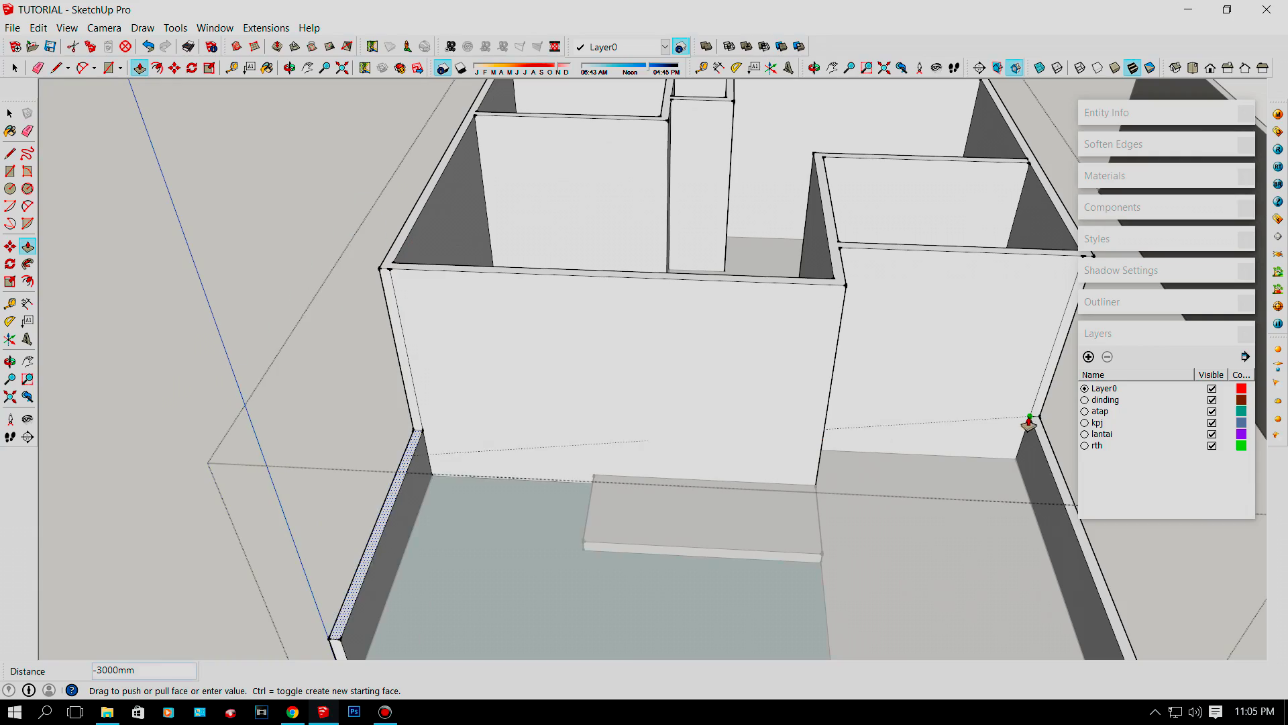
{"action": "left_click", "coordinate": [1049, 464]}
Push/Pull the tall end of the carport-side wall forward 1000 mm to align with the front wall, and erase leftover seams.
{"action": "key", "text": "e"}
{"action": "left_click", "coordinate": [411, 365]}
{"action": "key", "text": "p"}
{"action": "left_click", "coordinate": [938, 356]}
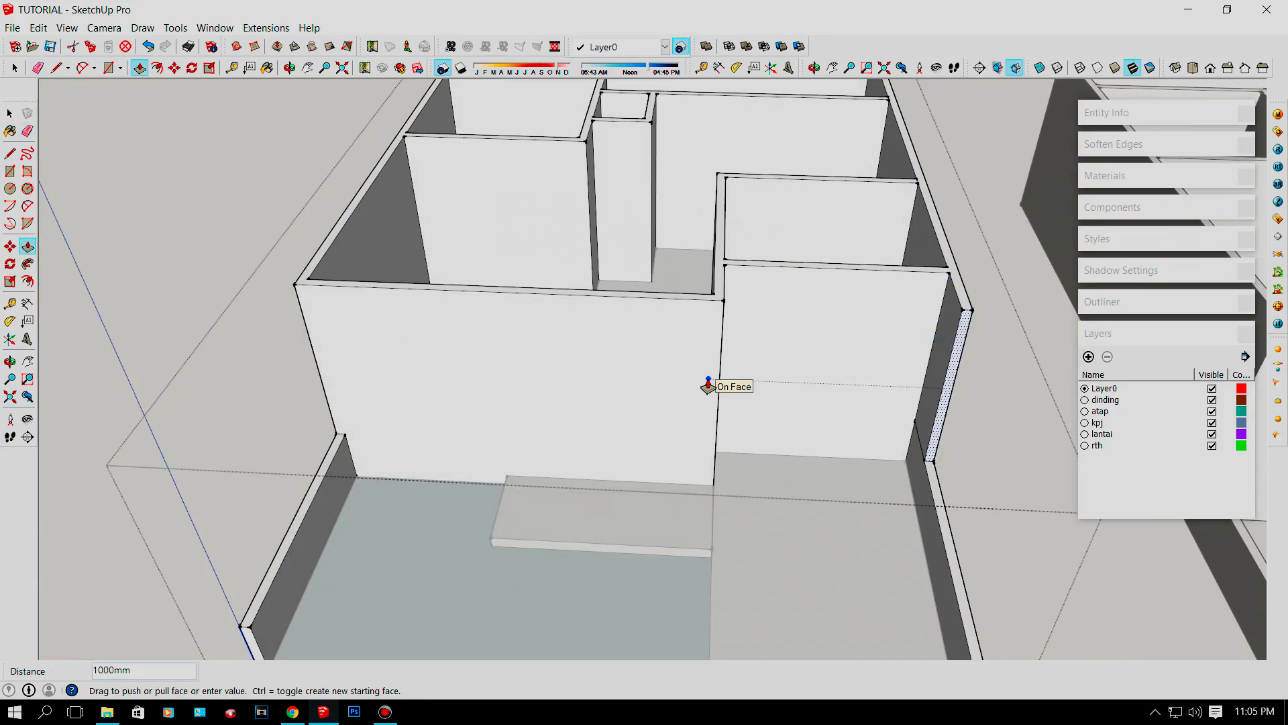
{"action": "left_click", "coordinate": [710, 383]}
{"action": "key", "text": "e"}
{"action": "mouse_move", "coordinate": [839, 379]}
{"action": "middle_mouse_down"}
{"action": "mouse_move", "coordinate": [957, 389]}
{"action": "mouse_move", "coordinate": [710, 359]}
{"action": "mouse_move", "coordinate": [1035, 422]}
{"action": "middle_mouse_up"}
{"action": "left_click", "coordinate": [964, 381]}
Draw a line across the outer side wall's top where the rear room's wall meets it.
{"action": "key", "text": "space"}
{"action": "scroll", "coordinate": [543, 382], "scroll_direction": "up", "scroll_amount": 5}
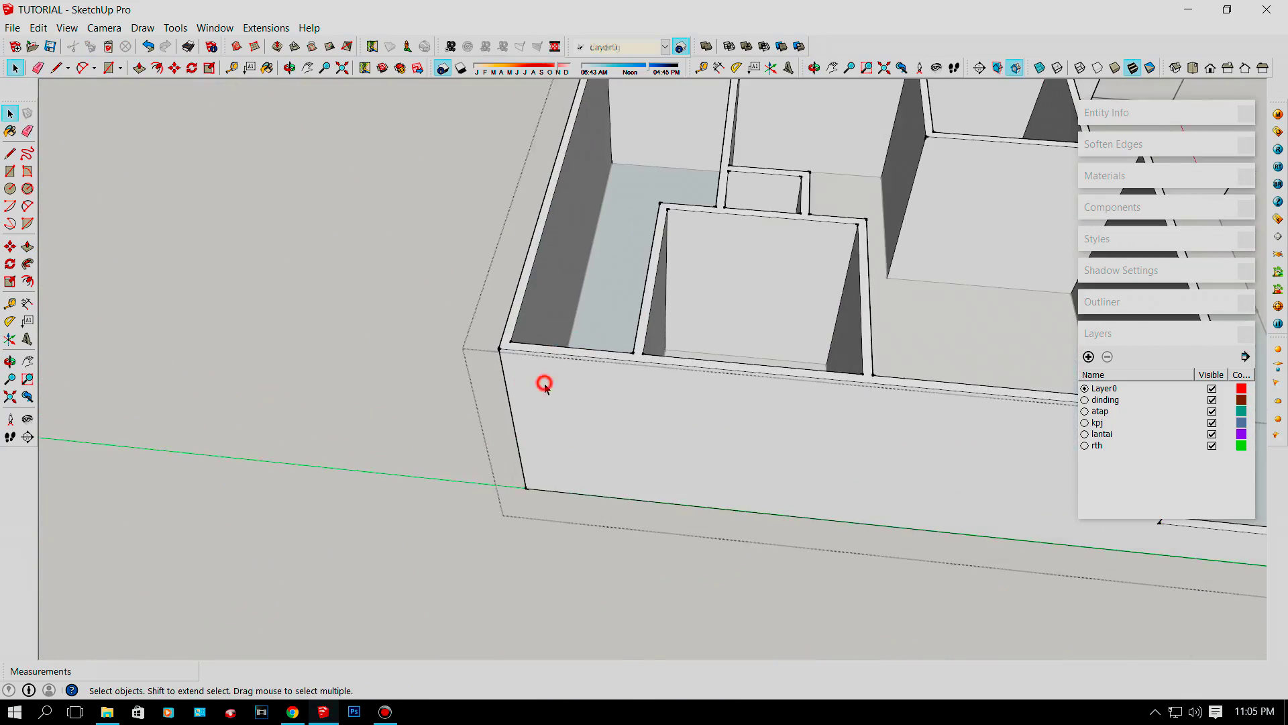
{"action": "double_click", "coordinate": [543, 382]}
{"action": "key", "text": "l"}
{"action": "left_click", "coordinate": [631, 391]}
{"action": "left_click", "coordinate": [628, 407]}
Draw a line from the rear room's corner across the opposite side wall's top, and delete the part spanning the open yard.
{"action": "scroll", "coordinate": [631, 409], "scroll_direction": "down", "scroll_amount": 7}
{"action": "scroll", "coordinate": [655, 339], "scroll_direction": "up", "scroll_amount": 5}
{"action": "left_click", "coordinate": [652, 340]}
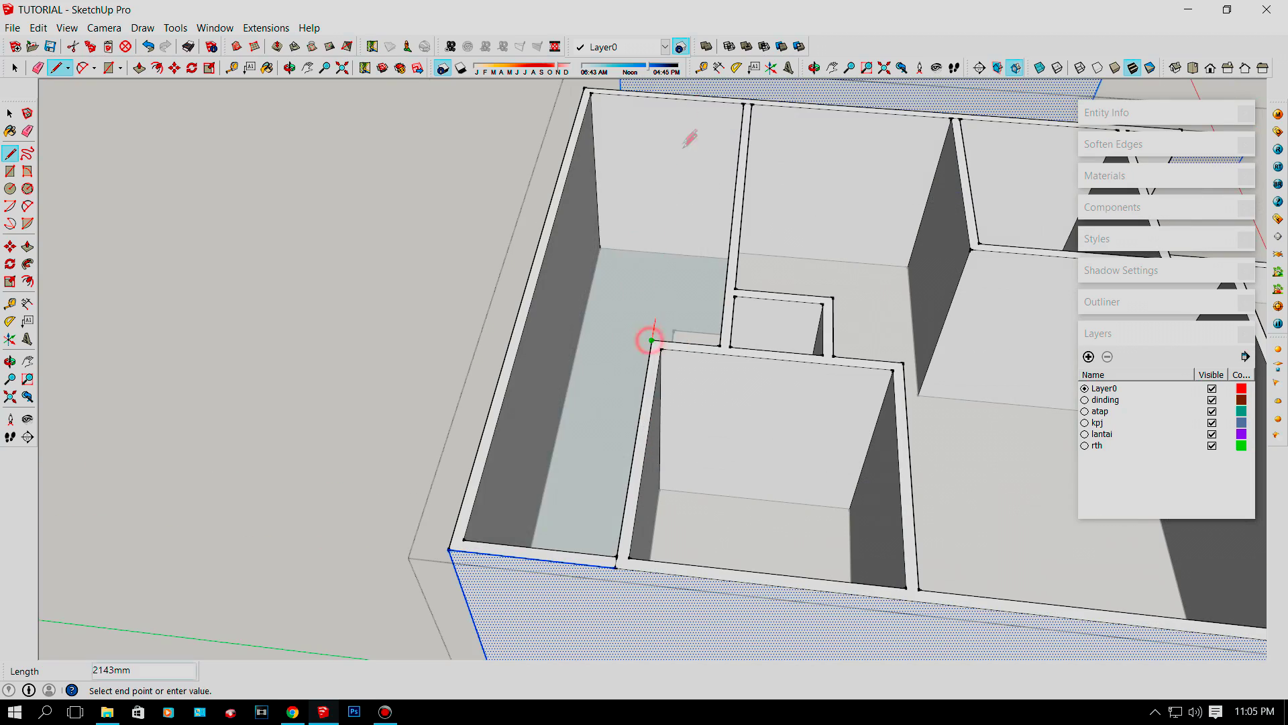
{"action": "left_click", "coordinate": [692, 94]}
{"action": "key", "text": "e"}
{"action": "left_click", "coordinate": [674, 203]}
{"action": "scroll", "coordinate": [689, 102], "scroll_direction": "up", "scroll_amount": 4}
{"action": "key", "text": "space"}
{"action": "left_click", "coordinate": [658, 200]}
{"action": "key", "text": "Delete"}
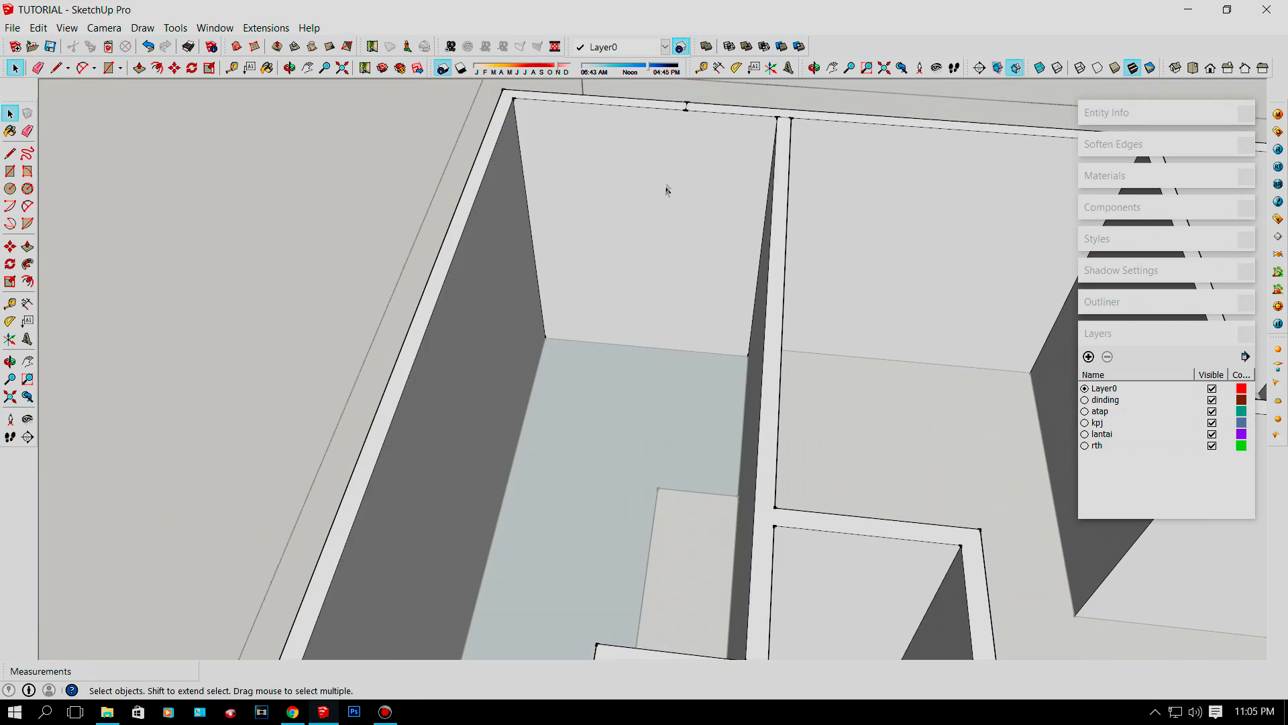
Push/Pull the top of the rear yard walls down to the height of the low front walls and close the wall component.
{"action": "key", "text": "p"}
{"action": "left_click", "coordinate": [656, 106]}
{"action": "scroll", "coordinate": [650, 121], "scroll_direction": "down", "scroll_amount": 3}
{"action": "scroll", "coordinate": [593, 524], "scroll_direction": "down", "scroll_amount": 6}
{"action": "left_click", "coordinate": [924, 362]}
{"action": "key", "text": "space"}
{"action": "middle_click_drag", "start_coordinate": [409, 561], "coordinate": [302, 399]}
{"action": "left_click", "coordinate": [542, 533]}
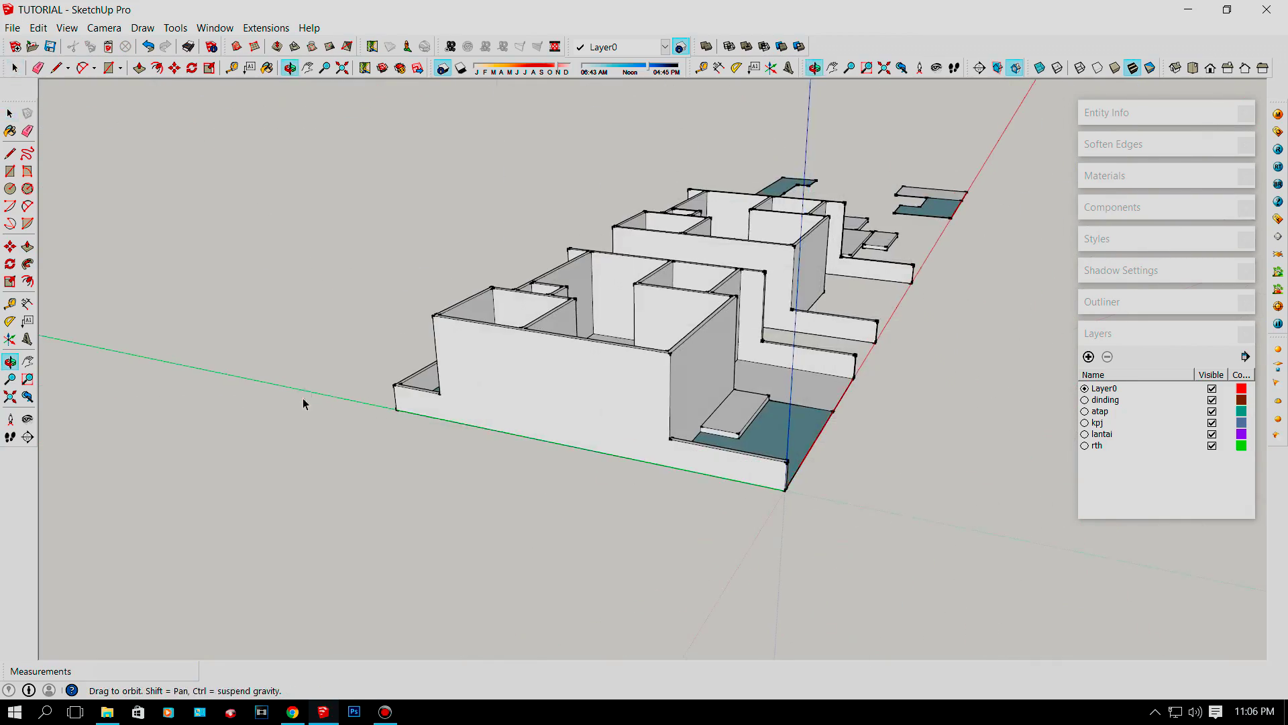
Examine the extruded house walls from the side and the front.
{"action": "scroll", "coordinate": [602, 363], "scroll_direction": "up", "scroll_amount": 5}
{"action": "scroll", "coordinate": [602, 359], "scroll_direction": "down", "scroll_amount": 4}
{"action": "middle_click_drag", "start_coordinate": [430, 406], "coordinate": [435, 376]}
{"action": "scroll", "coordinate": [435, 375], "scroll_direction": "up", "scroll_amount": 5}
{"action": "scroll", "coordinate": [435, 374], "scroll_direction": "down", "scroll_amount": 5}
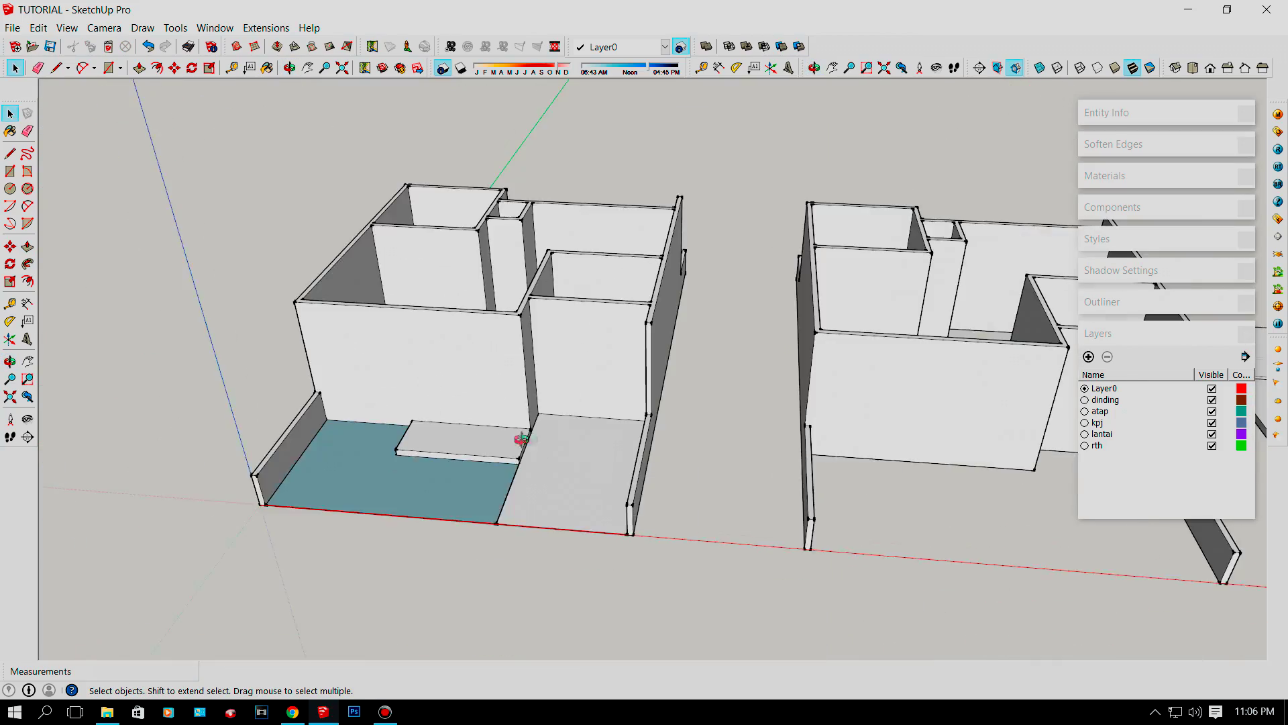
{"action": "scroll", "coordinate": [457, 444], "scroll_direction": "up", "scroll_amount": 3}
{"action": "middle_click_drag", "start_coordinate": [521, 440], "coordinate": [546, 400]}
{"action": "scroll", "coordinate": [576, 350], "scroll_direction": "up", "scroll_amount": 4}
{"action": "scroll", "coordinate": [575, 350], "scroll_direction": "down", "scroll_amount": 4}
{"action": "scroll", "coordinate": [611, 397], "scroll_direction": "up", "scroll_amount": 4}
{"action": "scroll", "coordinate": [612, 398], "scroll_direction": "down", "scroll_amount": 7}
{"action": "scroll", "coordinate": [566, 365], "scroll_direction": "up", "scroll_amount": 3}
Open the combined plan's wall component for editing at the front wall behind the terrace slab.
{"action": "double_click", "coordinate": [574, 359]}
{"action": "scroll", "coordinate": [707, 318], "scroll_direction": "up", "scroll_amount": 3}
{"action": "middle_click_drag", "start_coordinate": [708, 318], "coordinate": [939, 384]}
{"action": "scroll", "coordinate": [940, 384], "scroll_direction": "down", "scroll_amount": 5}
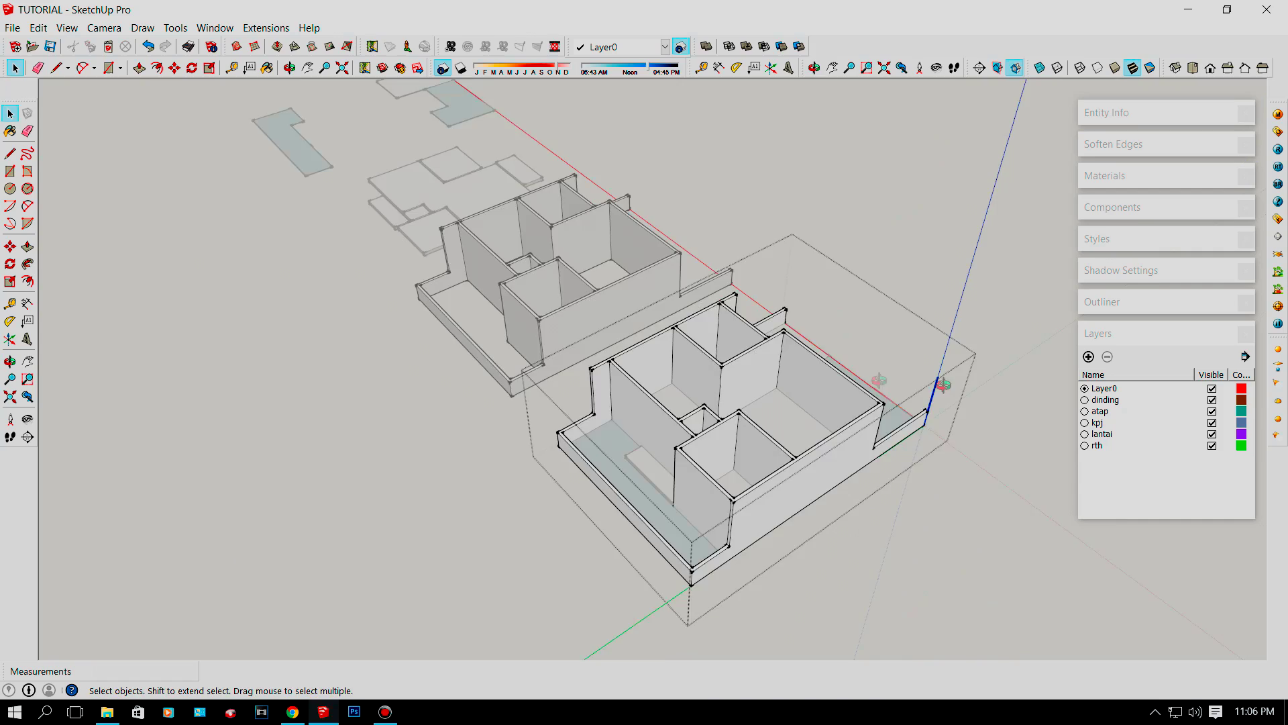
{"action": "scroll", "coordinate": [803, 343], "scroll_direction": "up", "scroll_amount": 3}
{"action": "middle_click_drag", "start_coordinate": [637, 359], "coordinate": [454, 371]}
{"action": "scroll", "coordinate": [452, 388], "scroll_direction": "up", "scroll_amount": 5}
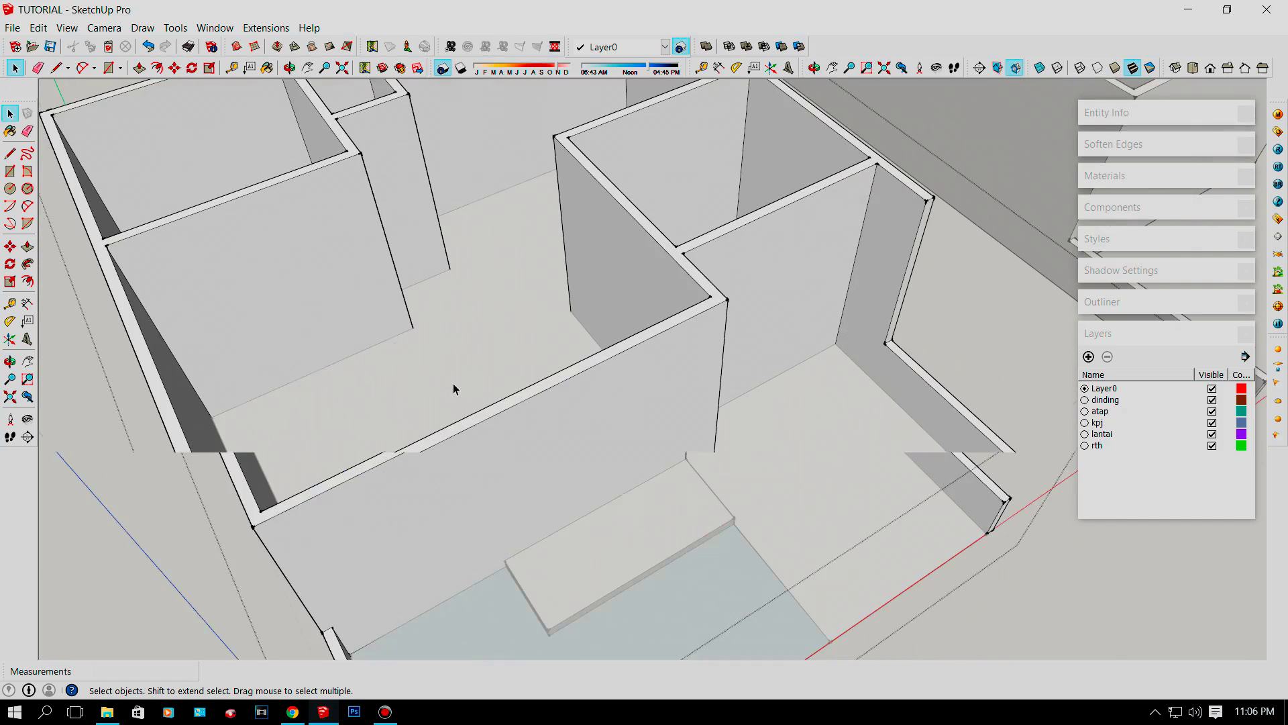
{"action": "scroll", "coordinate": [547, 380], "scroll_direction": "up", "scroll_amount": 1}
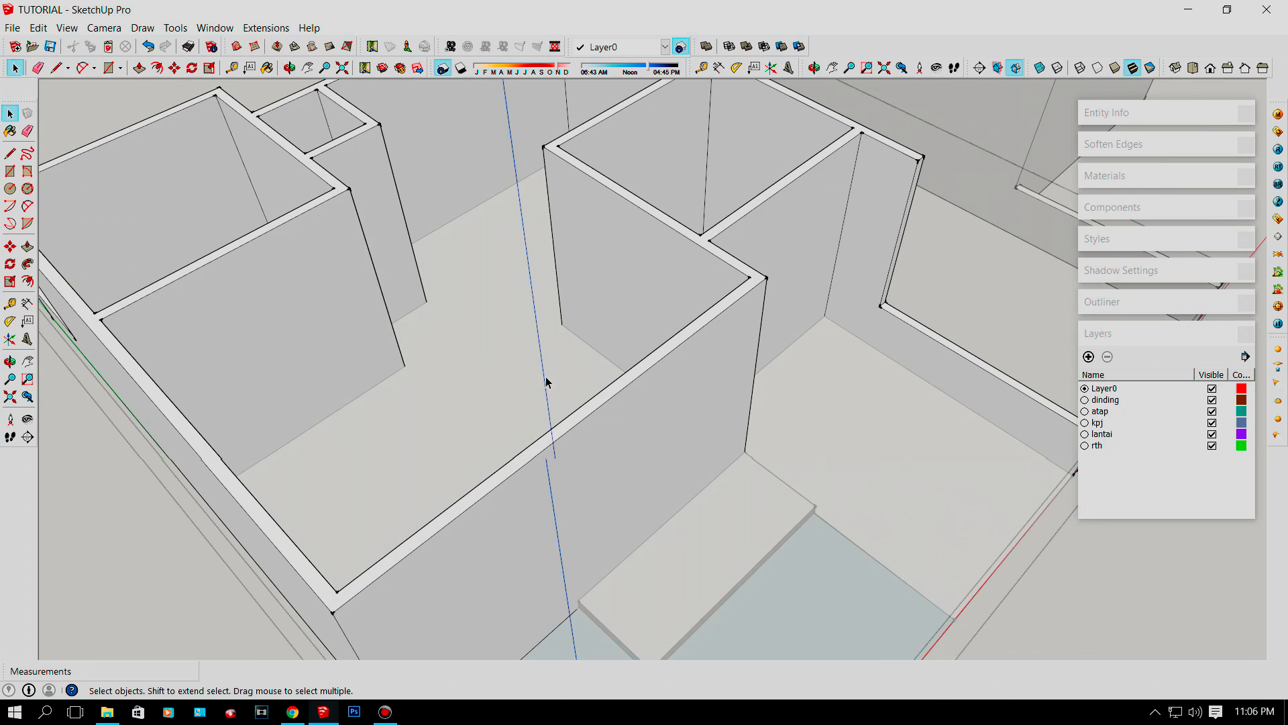
{"action": "middle_click_drag", "start_coordinate": [610, 301], "coordinate": [747, 411]}
{"action": "middle_click_drag", "start_coordinate": [797, 368], "coordinate": [521, 386]}
{"action": "scroll", "coordinate": [537, 404], "scroll_direction": "up", "scroll_amount": 6}
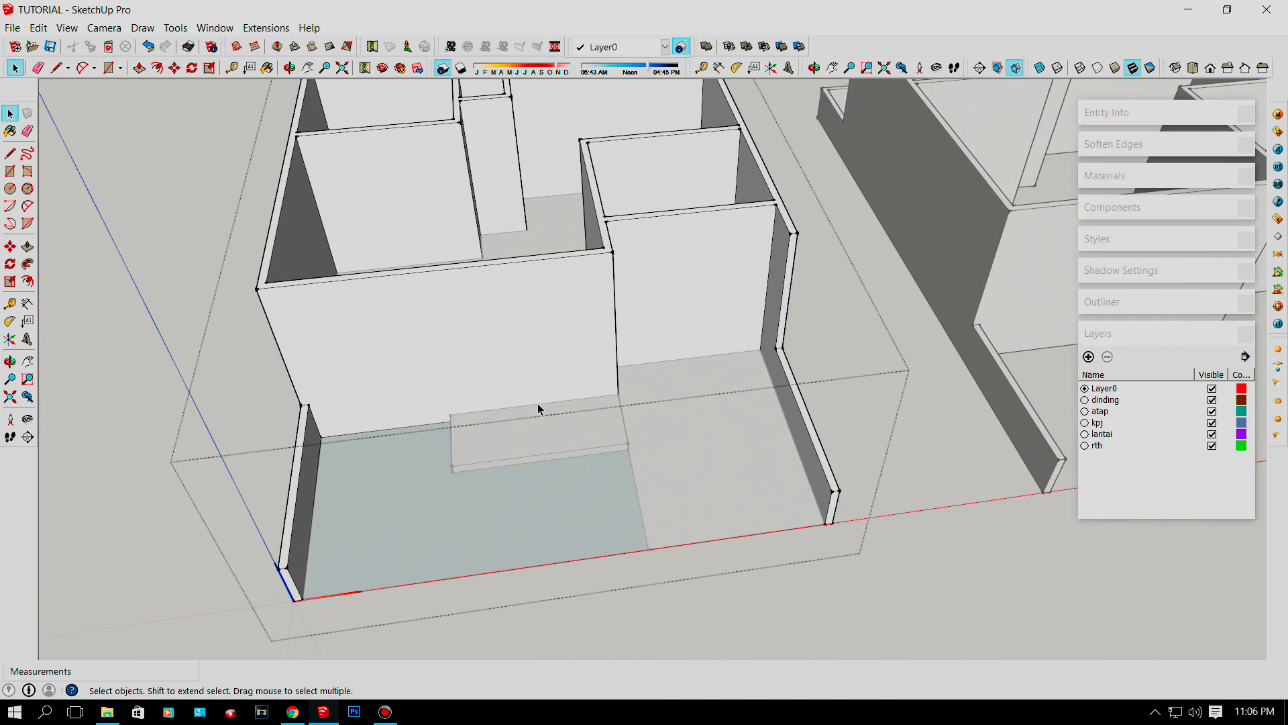
{"action": "scroll", "coordinate": [570, 365], "scroll_direction": "up", "scroll_amount": 3}
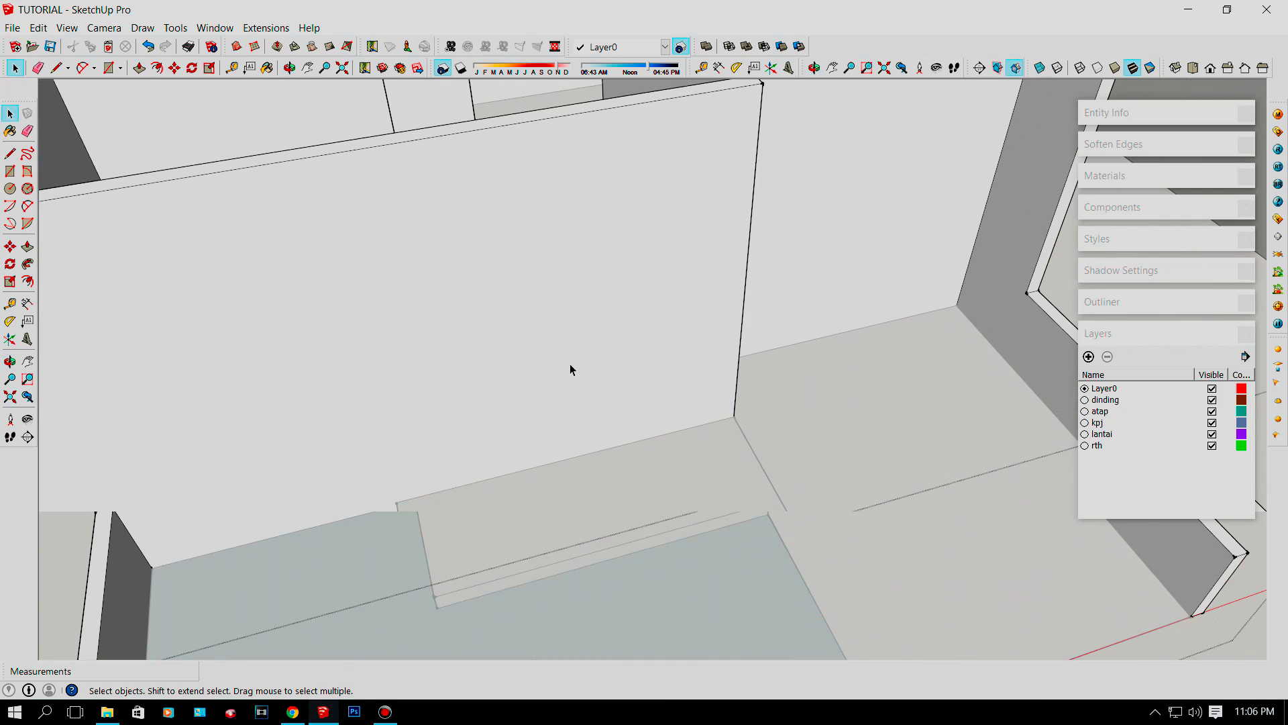
Draw a door outline on the front wall's outer face, standing on the terrace slab.
{"action": "key", "text": "l"}
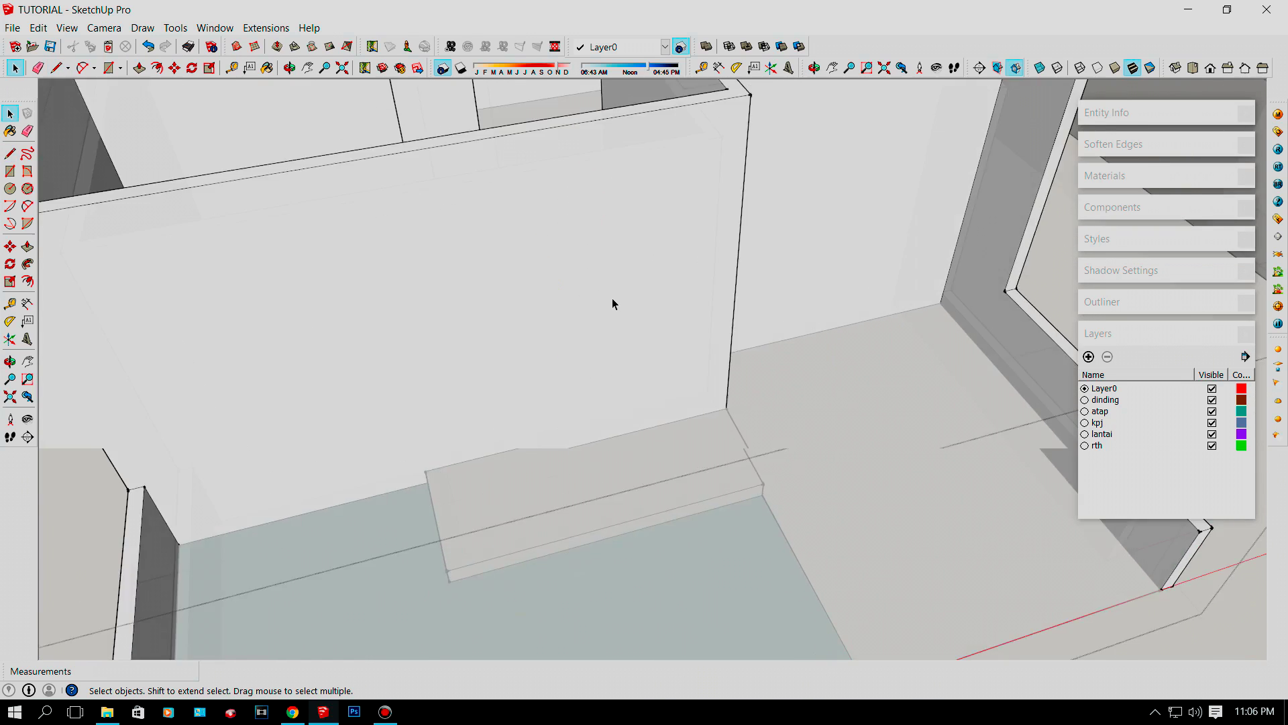
{"action": "key", "text": "m"}
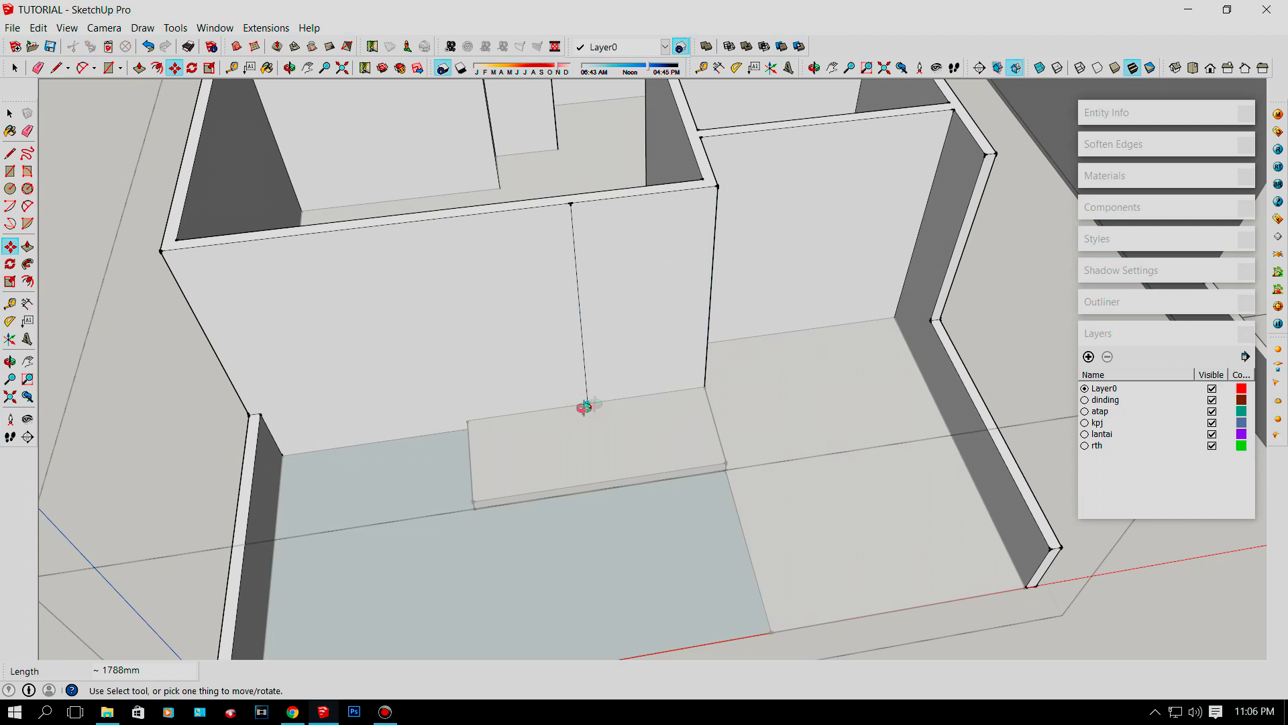
{"action": "scroll", "coordinate": [585, 402], "scroll_direction": "up", "scroll_amount": 4}
{"action": "key", "text": "l"}
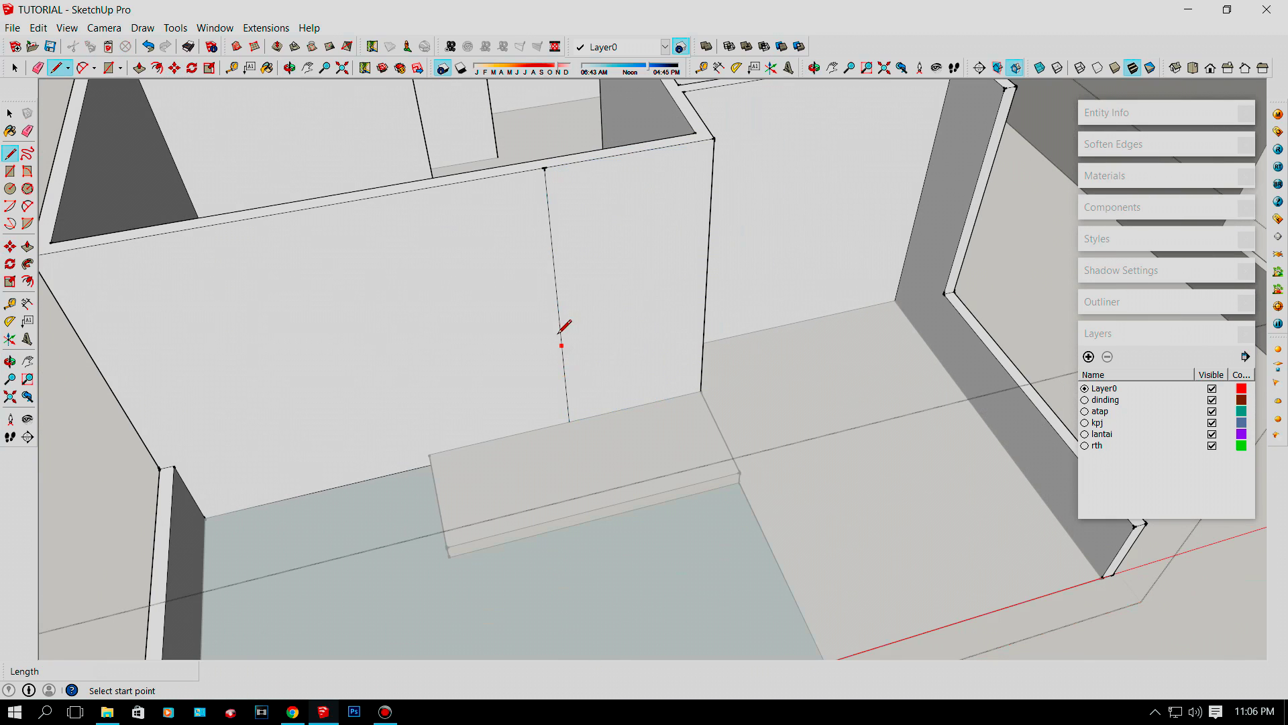
{"action": "mouse_move", "coordinate": [552, 463]}
{"action": "middle_mouse_down"}
{"action": "mouse_move", "coordinate": [593, 368]}
{"action": "mouse_move", "coordinate": [584, 343]}
{"action": "middle_mouse_up"}
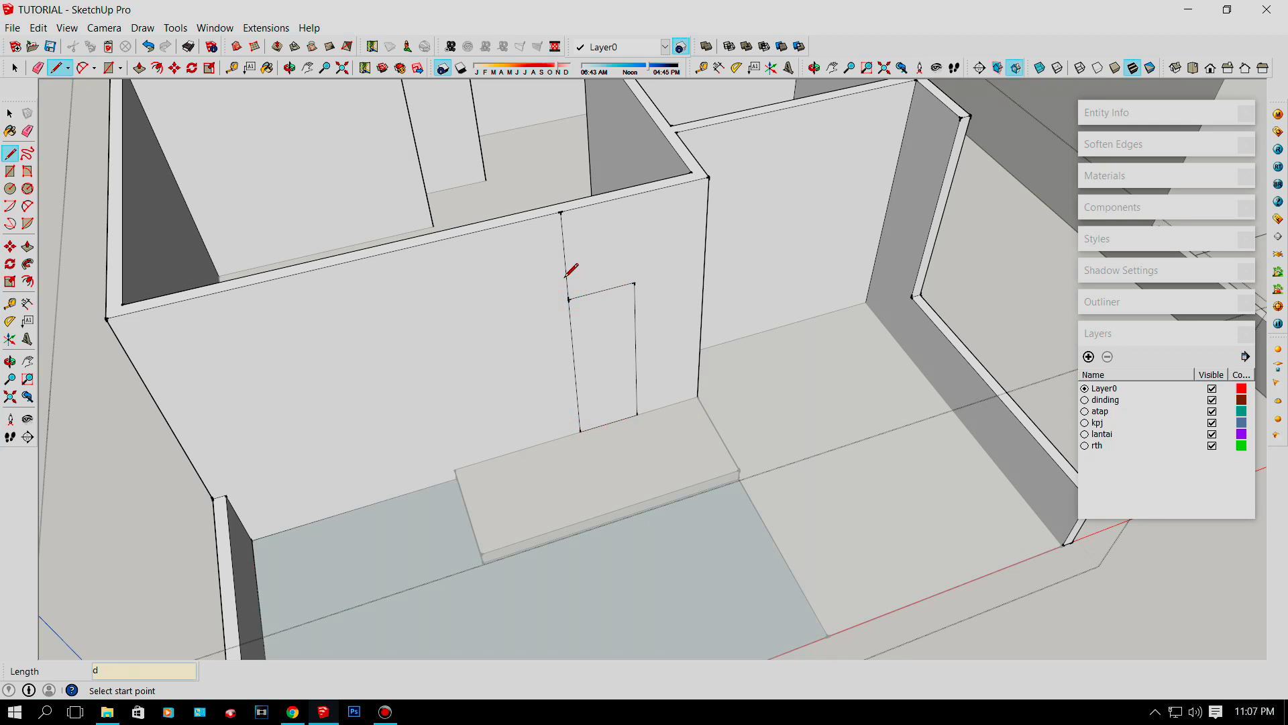
Erase the leftover construction line between the door outline's head and the top of the front wall.
{"action": "key", "text": "e"}
{"action": "scroll", "coordinate": [582, 446], "scroll_direction": "up", "scroll_amount": 5}
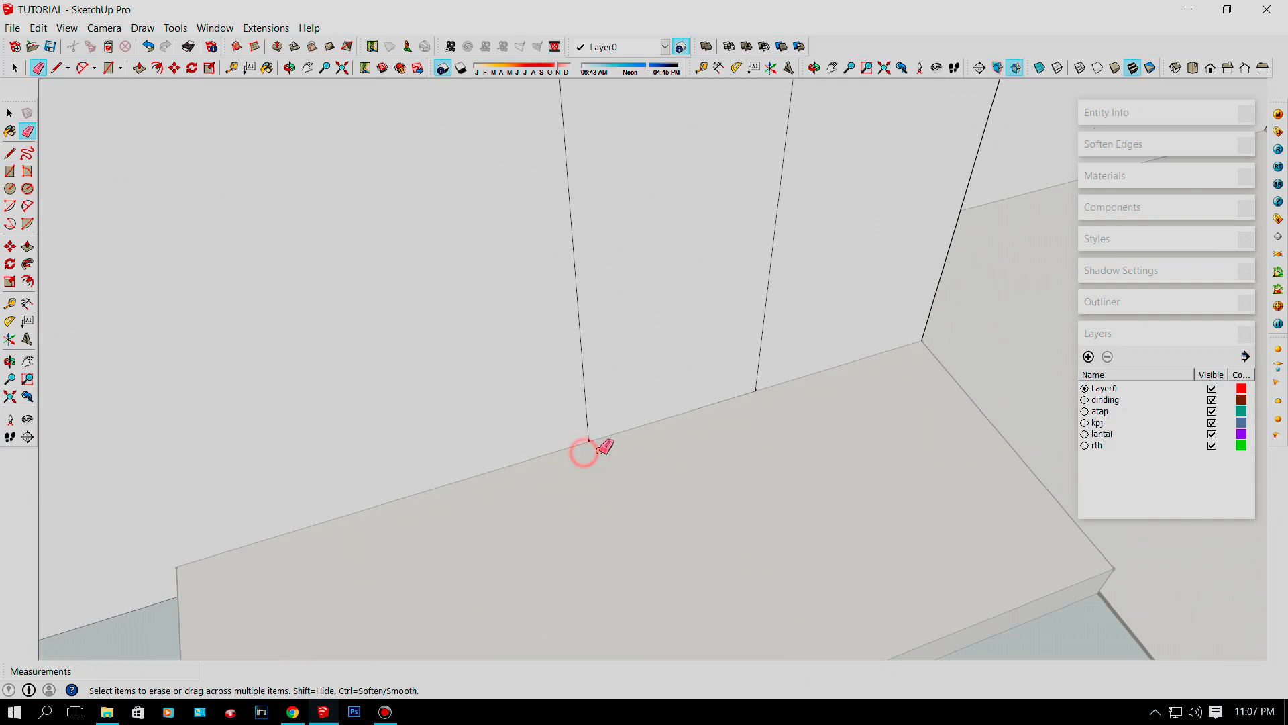
{"action": "scroll", "coordinate": [582, 447], "scroll_direction": "down", "scroll_amount": 8}
{"action": "key", "text": "space"}
{"action": "scroll", "coordinate": [546, 381], "scroll_direction": "up", "scroll_amount": 4}
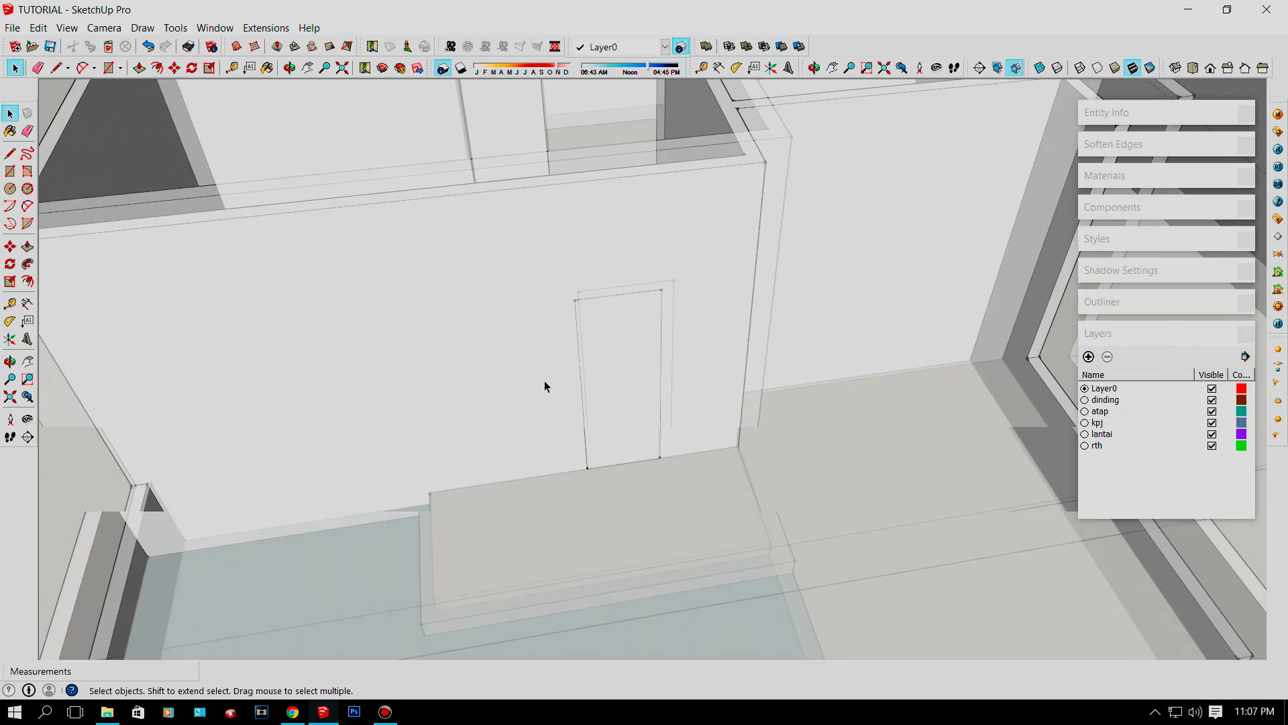
Draw a wide window outline adjoining the door, level with the door head and ending at the terrace slab's outer corner.
{"action": "key", "text": "l"}
{"action": "scroll", "coordinate": [545, 387], "scroll_direction": "down", "scroll_amount": 5}
{"action": "scroll", "coordinate": [569, 368], "scroll_direction": "up", "scroll_amount": 5}
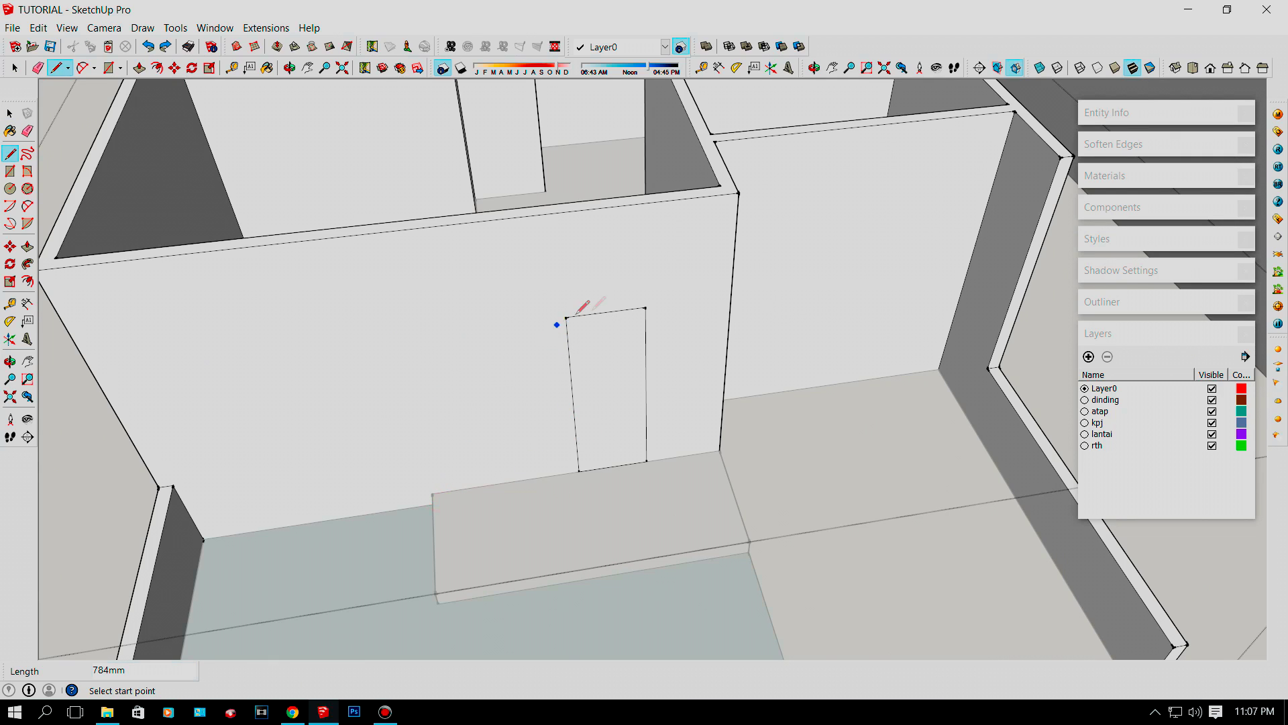
{"action": "middle_click_drag", "start_coordinate": [372, 311], "coordinate": [541, 322]}
{"action": "scroll", "coordinate": [440, 328], "scroll_direction": "down", "scroll_amount": 3}
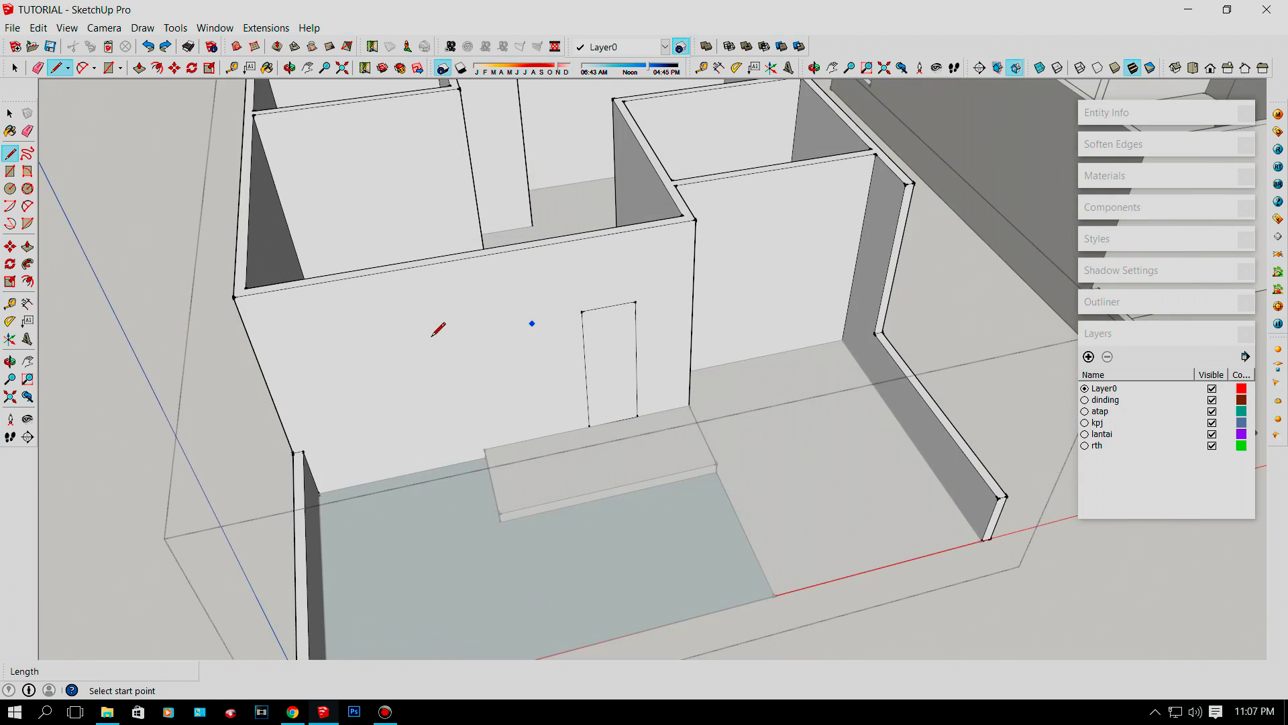
{"action": "scroll", "coordinate": [532, 322], "scroll_direction": "up", "scroll_amount": 3}
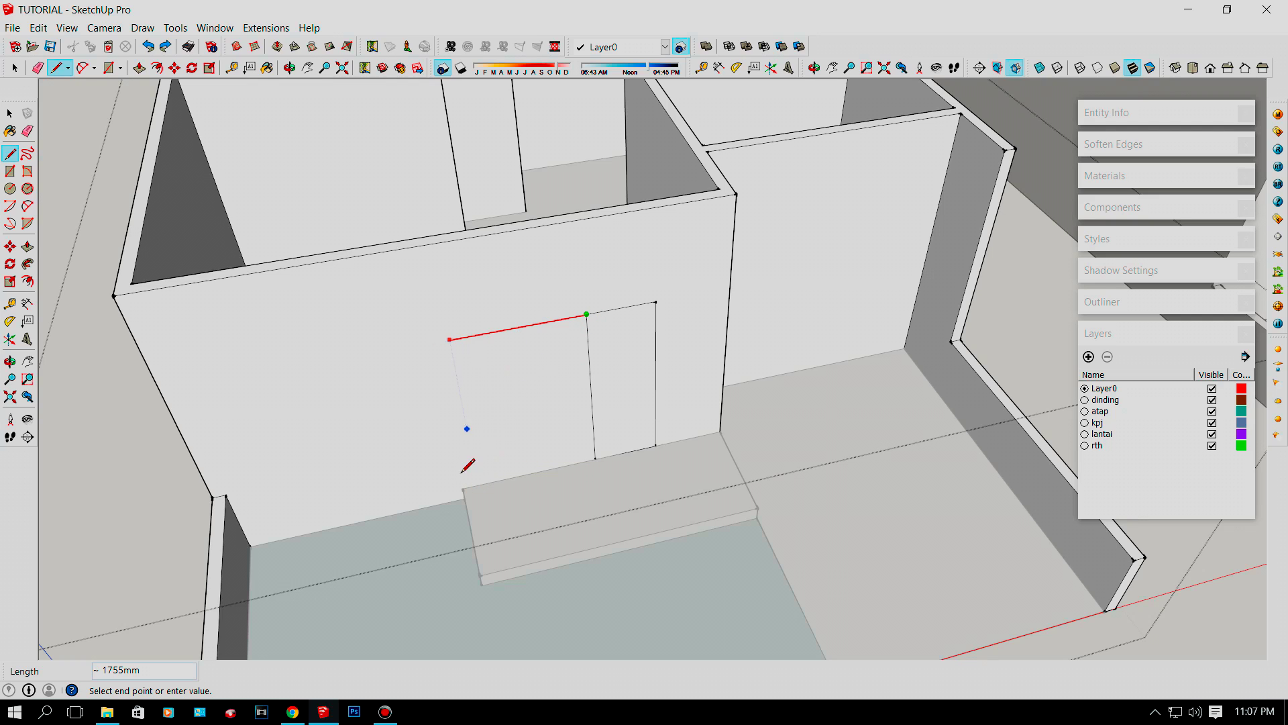
{"action": "left_click", "coordinate": [595, 457]}
{"action": "key", "text": "space"}
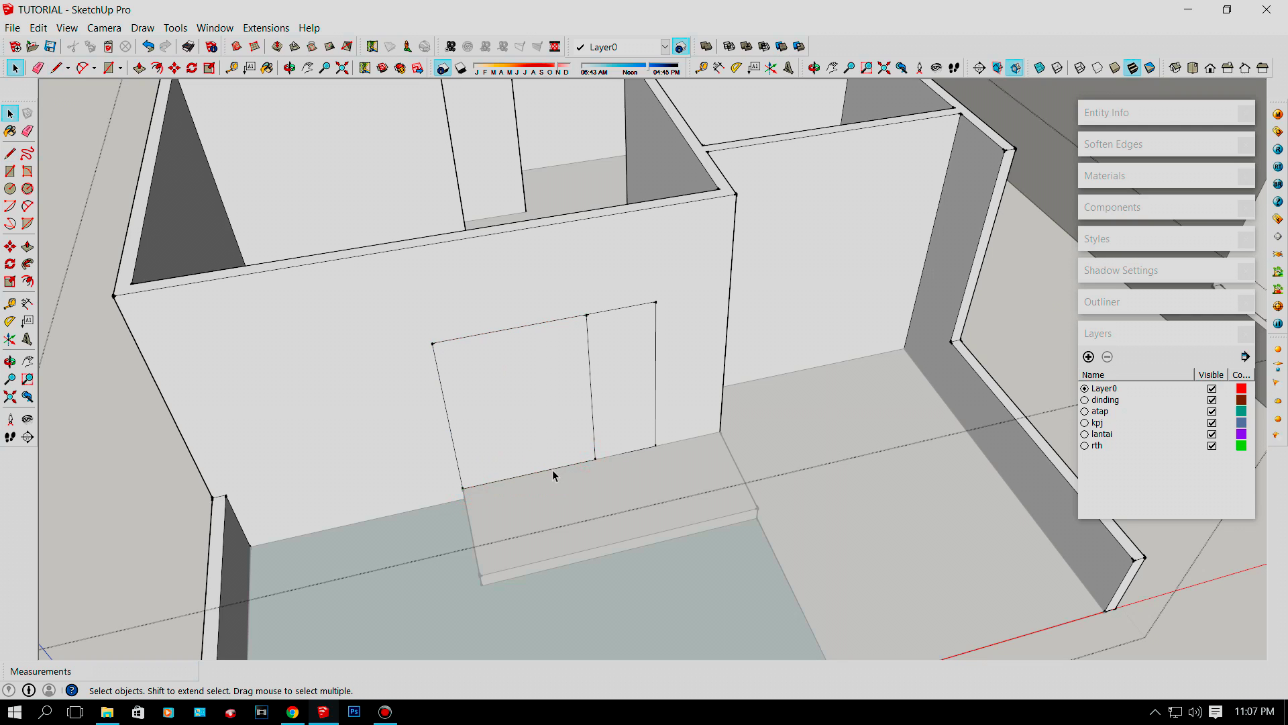
Copy the window outline's bottom edge upward to form the window sill line.
{"action": "left_click", "coordinate": [549, 468]}
{"action": "scroll", "coordinate": [549, 468], "scroll_direction": "up", "scroll_amount": 2}
{"action": "key", "text": "m"}
{"action": "left_click", "coordinate": [547, 472]}
{"action": "key", "text": "ctrl"}
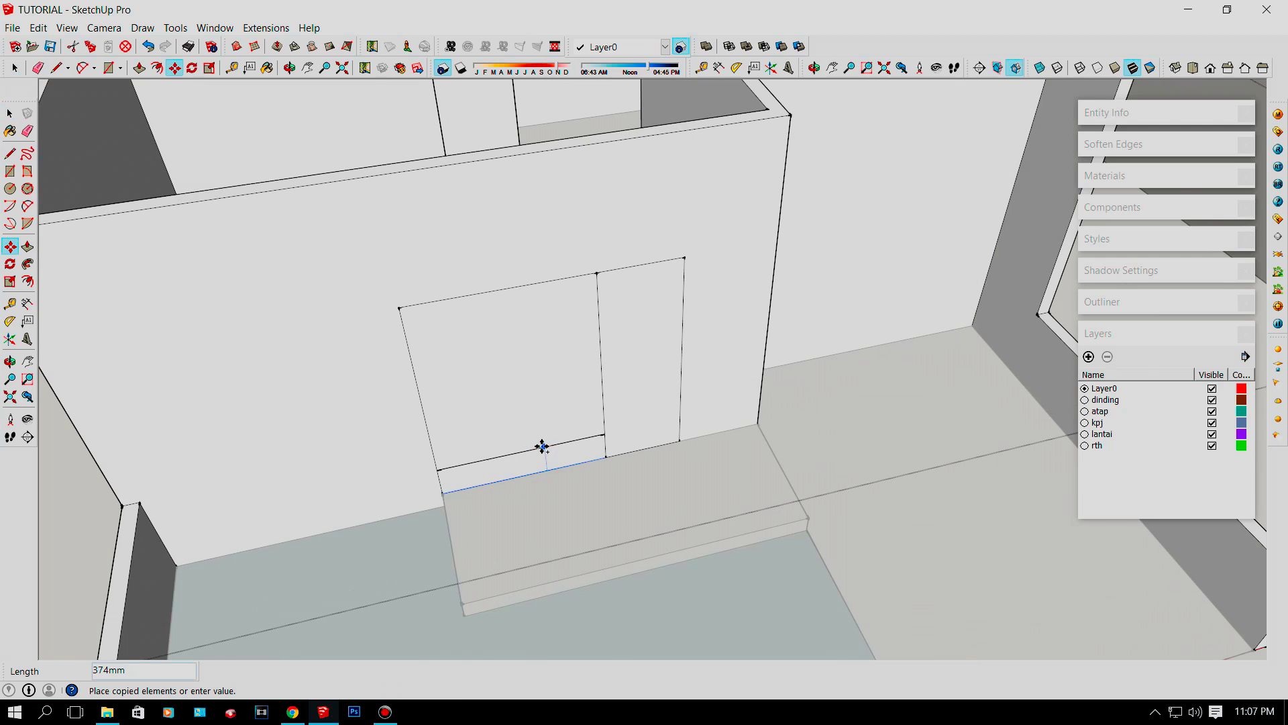
{"action": "key", "text": "Return"}
Erase the leftover edges below the sill and the divider between window and door to form a single opening.
{"action": "key", "text": "e"}
{"action": "scroll", "coordinate": [425, 494], "scroll_direction": "up", "scroll_amount": 5}
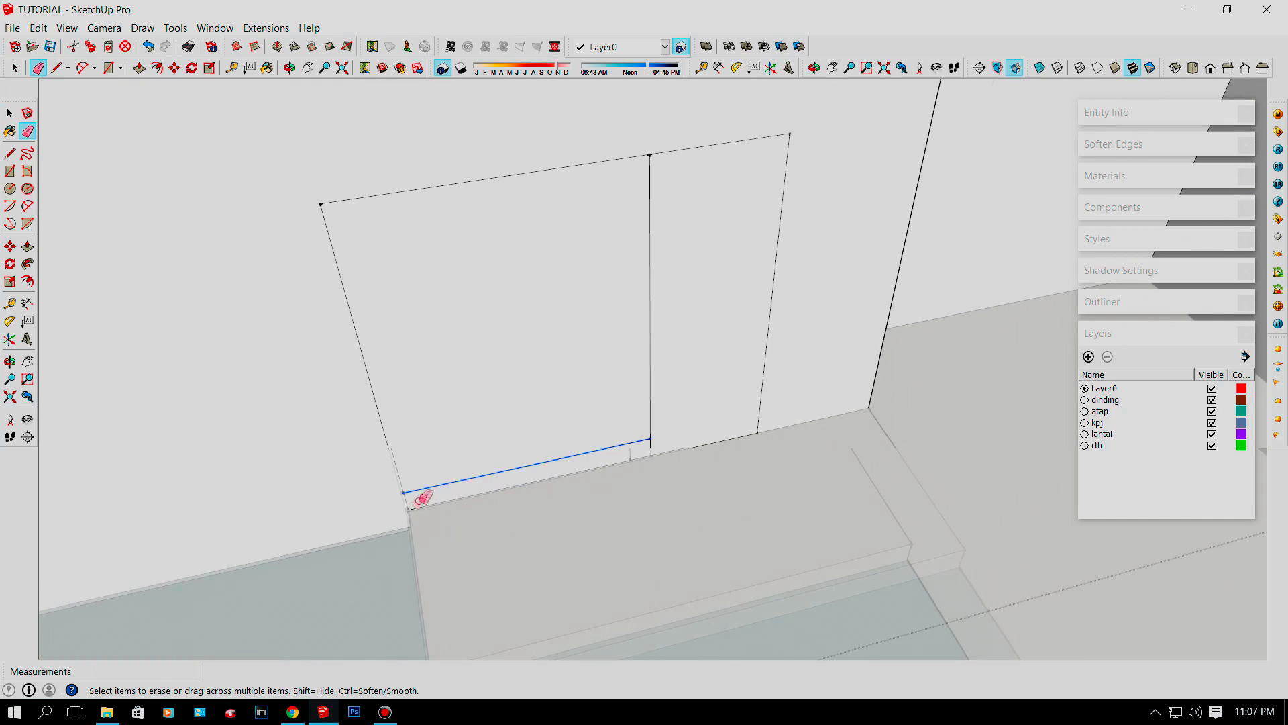
{"action": "scroll", "coordinate": [698, 424], "scroll_direction": "down", "scroll_amount": 2}
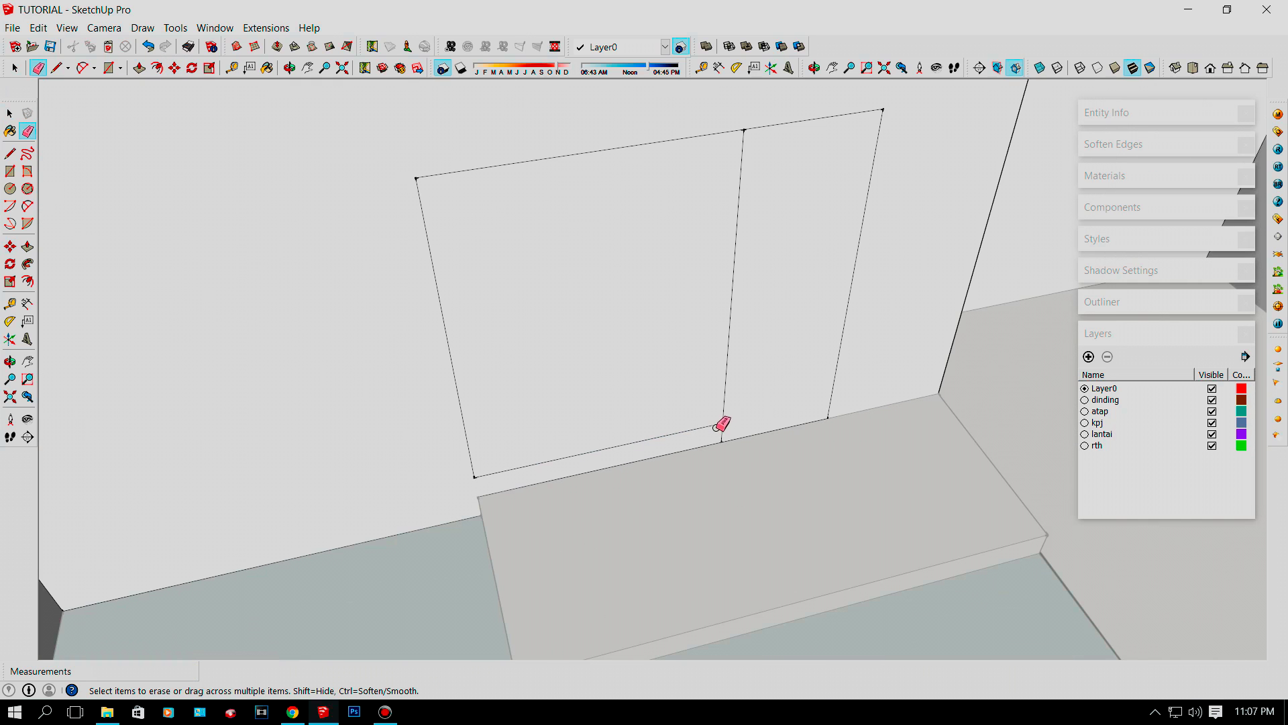
{"action": "left_click", "coordinate": [723, 387]}
Push/Pull the combined door and window face 150 mm inward to cut the opening through the front wall.
{"action": "middle_click_drag", "start_coordinate": [662, 444], "coordinate": [649, 440]}
{"action": "scroll", "coordinate": [649, 441], "scroll_direction": "down", "scroll_amount": 7}
{"action": "key", "text": "space"}
{"action": "scroll", "coordinate": [649, 438], "scroll_direction": "up", "scroll_amount": 5}
{"action": "key", "text": "p"}
{"action": "left_click", "coordinate": [653, 410]}
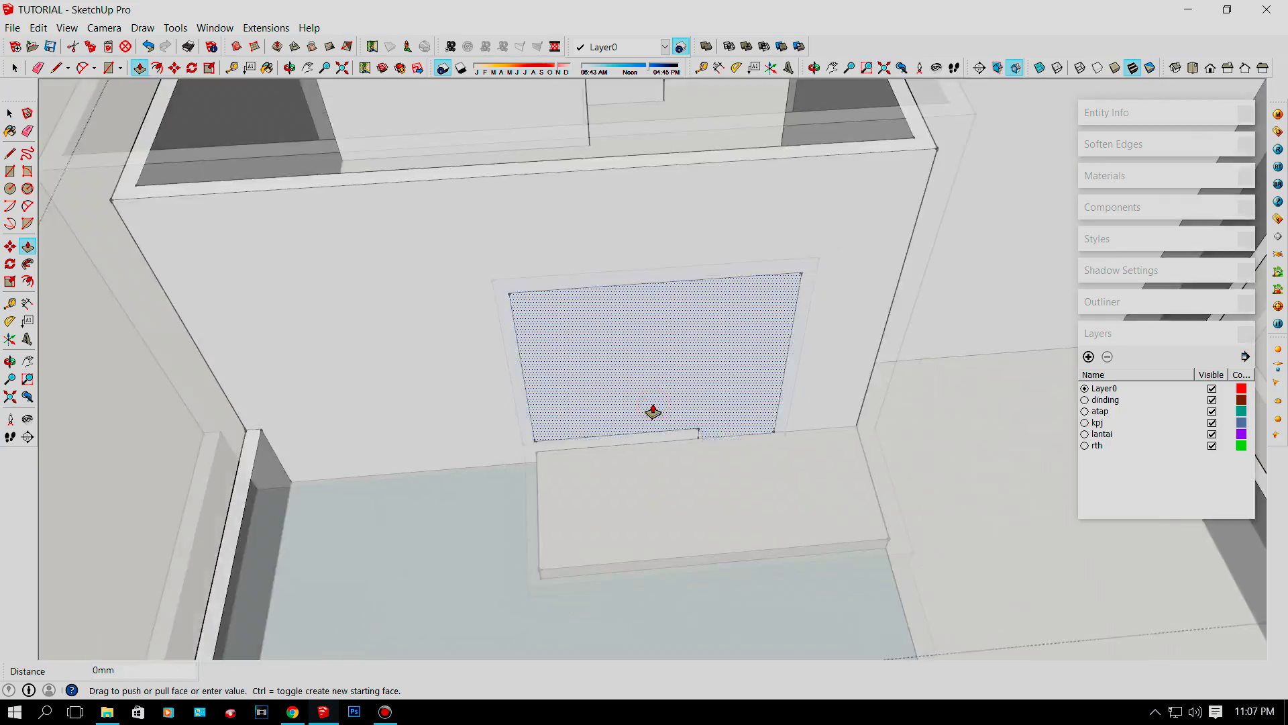
{"action": "scroll", "coordinate": [653, 410], "scroll_direction": "down", "scroll_amount": 5}
{"action": "left_click", "coordinate": [543, 253]}
{"action": "scroll", "coordinate": [614, 381], "scroll_direction": "down", "scroll_amount": 3}
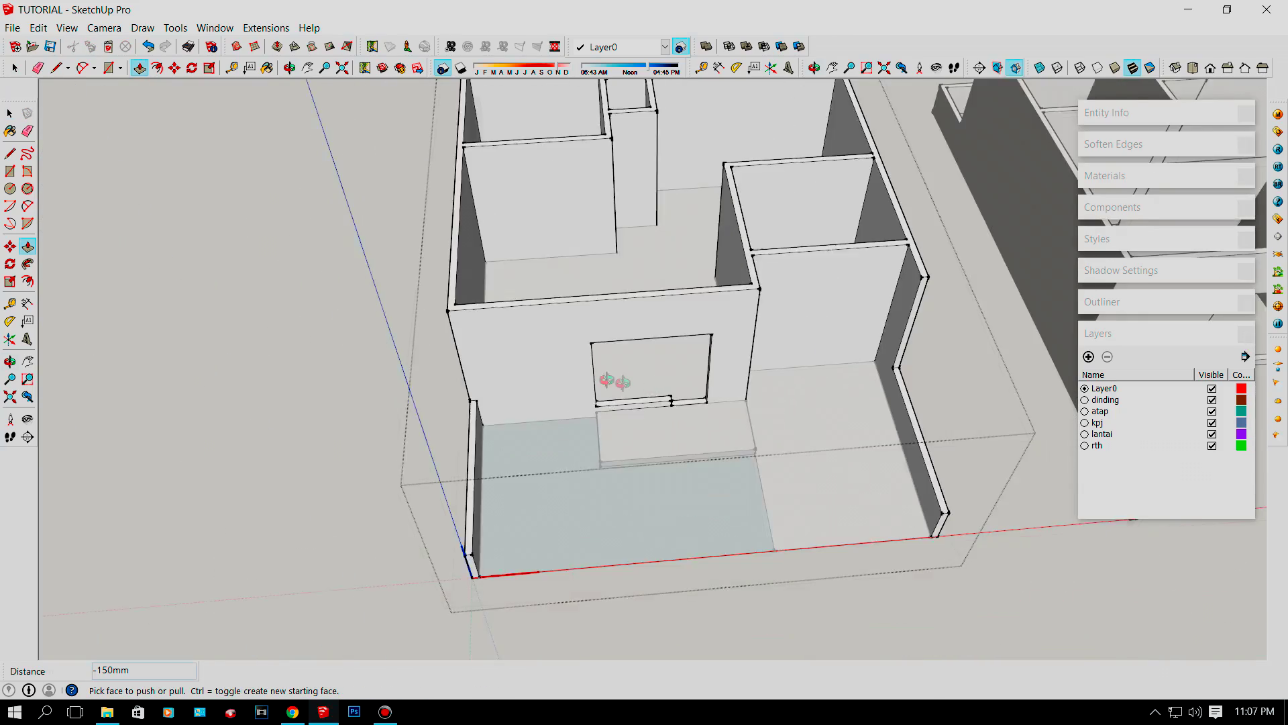
Push/Pull the wall face at the bottom of the door opening downward beside the window sill.
{"action": "middle_click_drag", "start_coordinate": [606, 380], "coordinate": [596, 374]}
{"action": "scroll", "coordinate": [595, 374], "scroll_direction": "up", "scroll_amount": 4}
{"action": "scroll", "coordinate": [587, 443], "scroll_direction": "down", "scroll_amount": 4}
{"action": "key", "text": "space"}
{"action": "middle_click_drag", "start_coordinate": [694, 433], "coordinate": [664, 423]}
{"action": "scroll", "coordinate": [664, 423], "scroll_direction": "up", "scroll_amount": 3}
{"action": "scroll", "coordinate": [574, 473], "scroll_direction": "up", "scroll_amount": 4}
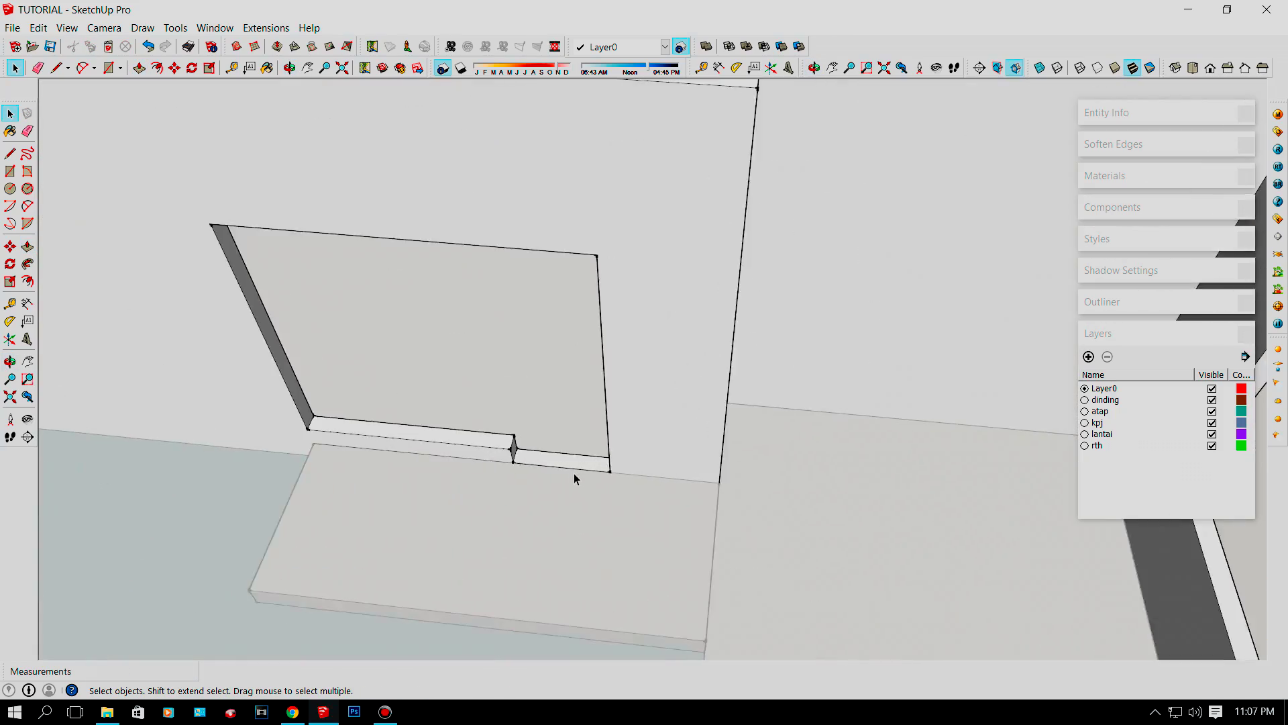
{"action": "scroll", "coordinate": [574, 473], "scroll_direction": "up", "scroll_amount": 4}
{"action": "key", "text": "p"}
{"action": "left_click", "coordinate": [549, 437]}
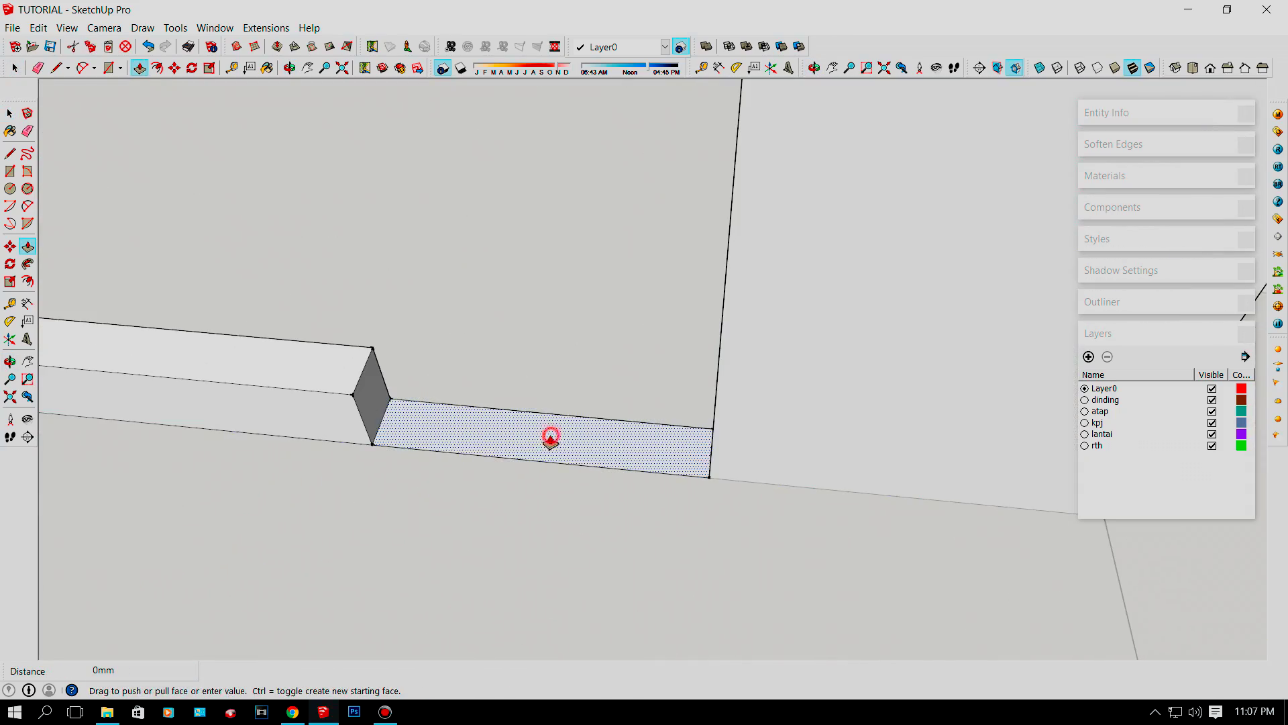
{"action": "left_click", "coordinate": [564, 517]}
Erase the leftover edges at the door threshold.
{"action": "key", "text": "e"}
{"action": "left_click_drag", "start_coordinate": [554, 381], "coordinate": [579, 367]}
{"action": "scroll", "coordinate": [647, 381], "scroll_direction": "down", "scroll_amount": 6}
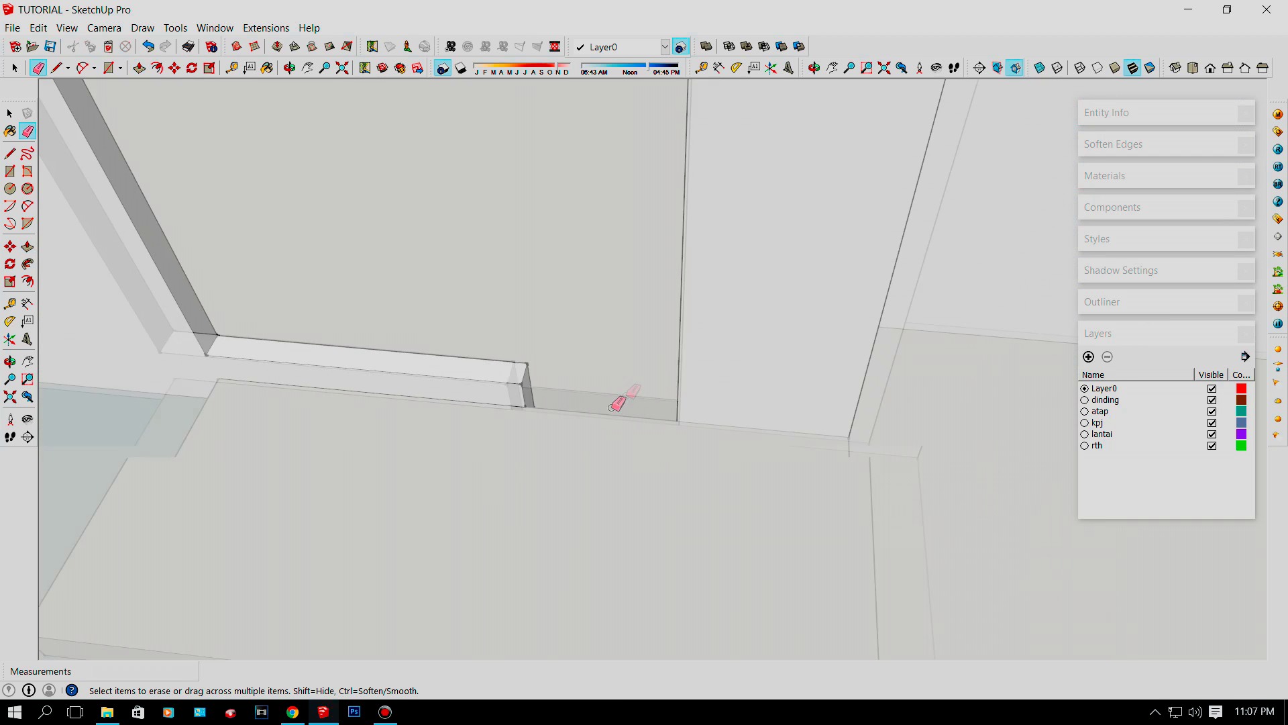
Open the floor component for editing at the gap between the main floor and the terrace slab under the door.
{"action": "scroll", "coordinate": [593, 410], "scroll_direction": "up", "scroll_amount": 5}
{"action": "key", "text": "space"}
{"action": "left_click", "coordinate": [555, 382]}
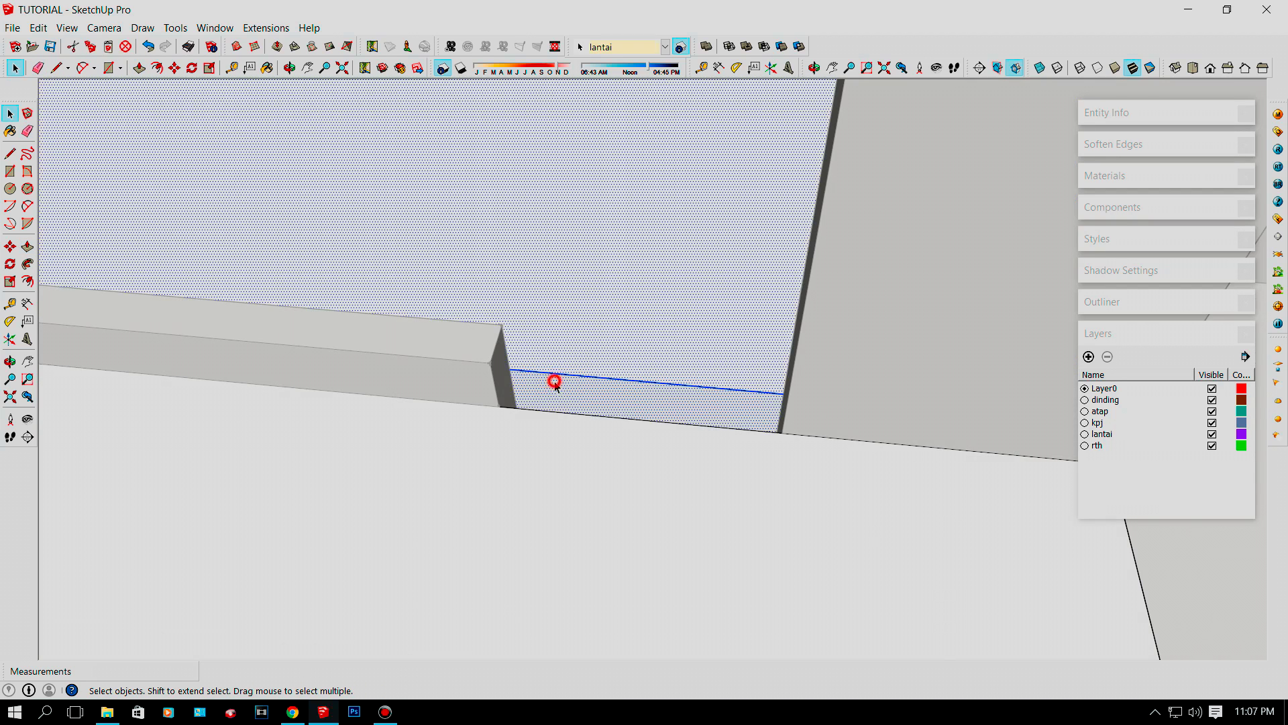
{"action": "scroll", "coordinate": [589, 404], "scroll_direction": "down", "scroll_amount": 2}
{"action": "middle_click_drag", "start_coordinate": [554, 386], "coordinate": [712, 460]}
{"action": "scroll", "coordinate": [652, 458], "scroll_direction": "down", "scroll_amount": 9}
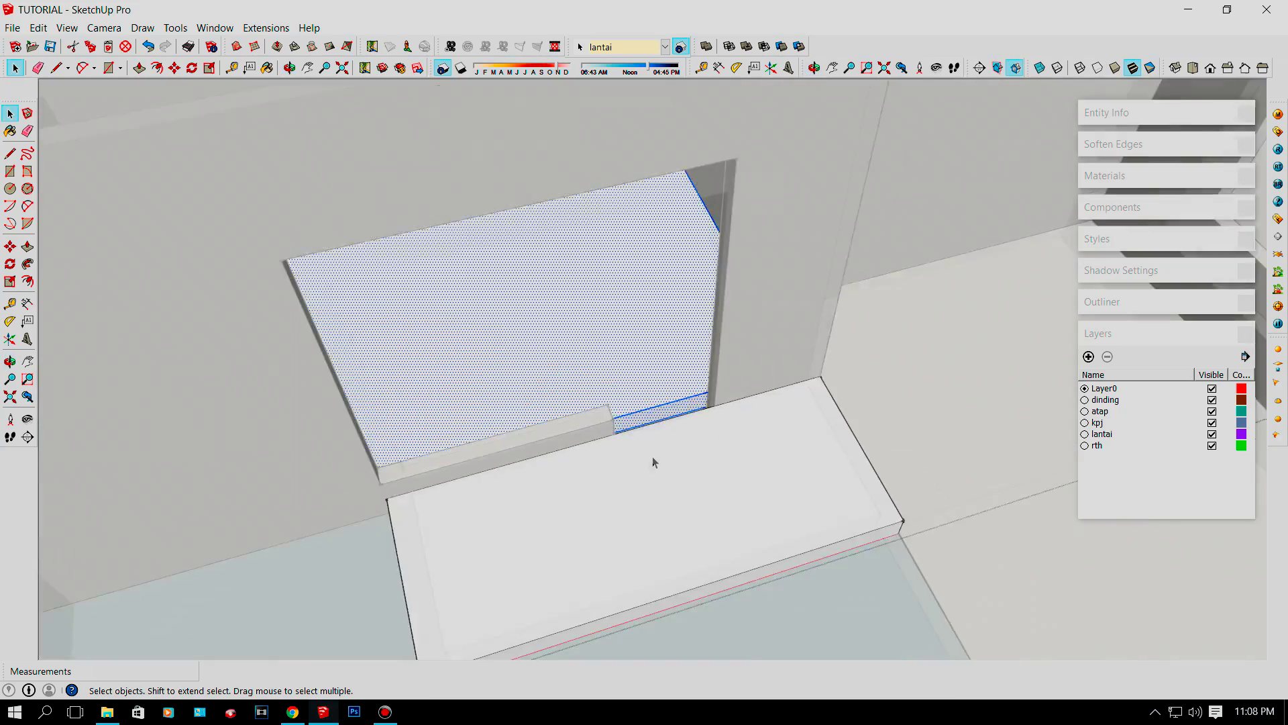
{"action": "scroll", "coordinate": [591, 449], "scroll_direction": "down", "scroll_amount": 3}
{"action": "scroll", "coordinate": [607, 454], "scroll_direction": "up", "scroll_amount": 12}
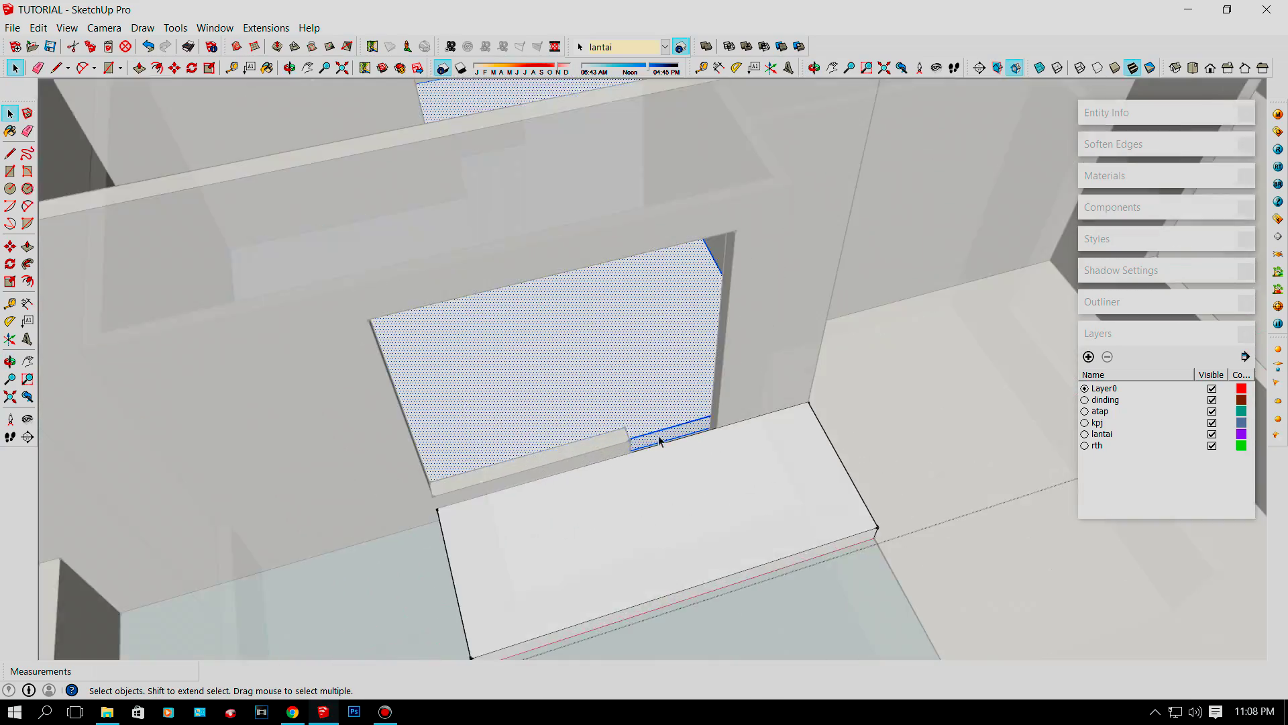
{"action": "scroll", "coordinate": [657, 434], "scroll_direction": "down", "scroll_amount": 4}
{"action": "middle_click_drag", "start_coordinate": [644, 431], "coordinate": [763, 432]}
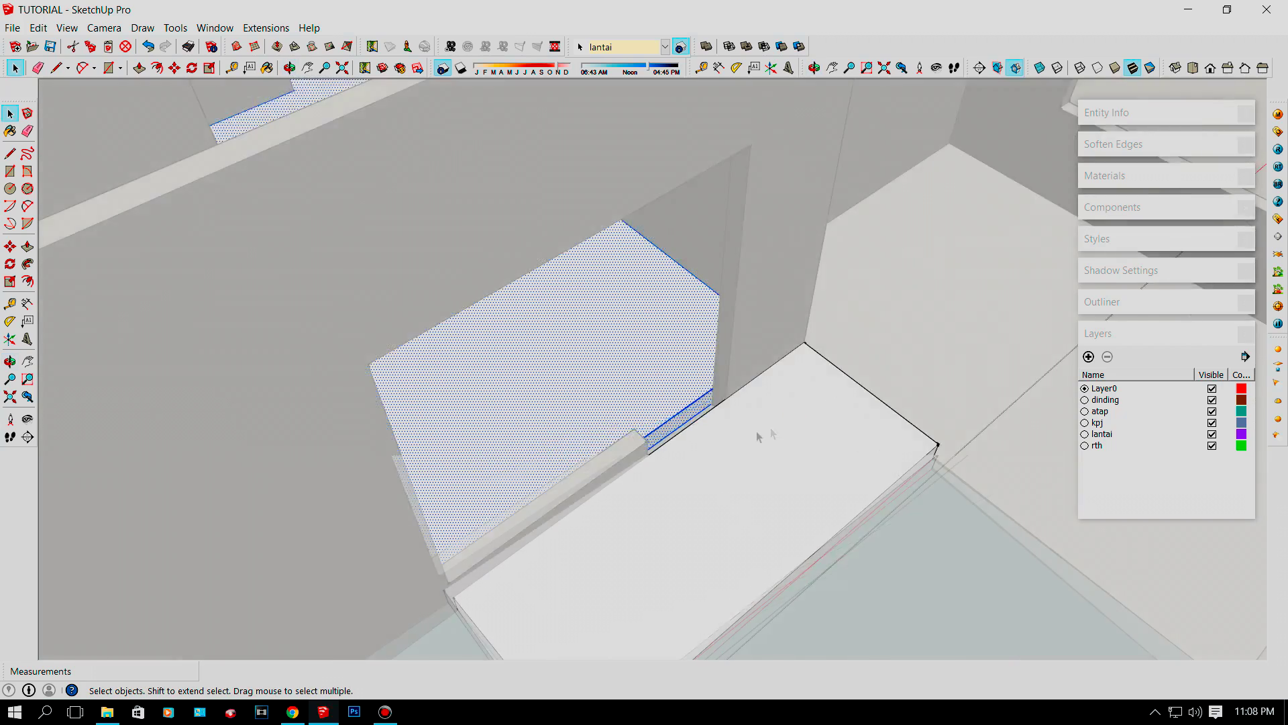
{"action": "scroll", "coordinate": [686, 415], "scroll_direction": "up", "scroll_amount": 5}
{"action": "scroll", "coordinate": [535, 440], "scroll_direction": "up", "scroll_amount": 3}
{"action": "mouse_move", "coordinate": [685, 411]}
{"action": "middle_mouse_down"}
{"action": "mouse_move", "coordinate": [537, 437]}
{"action": "mouse_move", "coordinate": [461, 420]}
{"action": "mouse_move", "coordinate": [482, 377]}
{"action": "middle_mouse_up"}
{"action": "scroll", "coordinate": [484, 375], "scroll_direction": "up", "scroll_amount": 2}
Draw a rectangle on the main floor slab's edge face across the width of the door opening.
{"action": "key", "text": "r"}
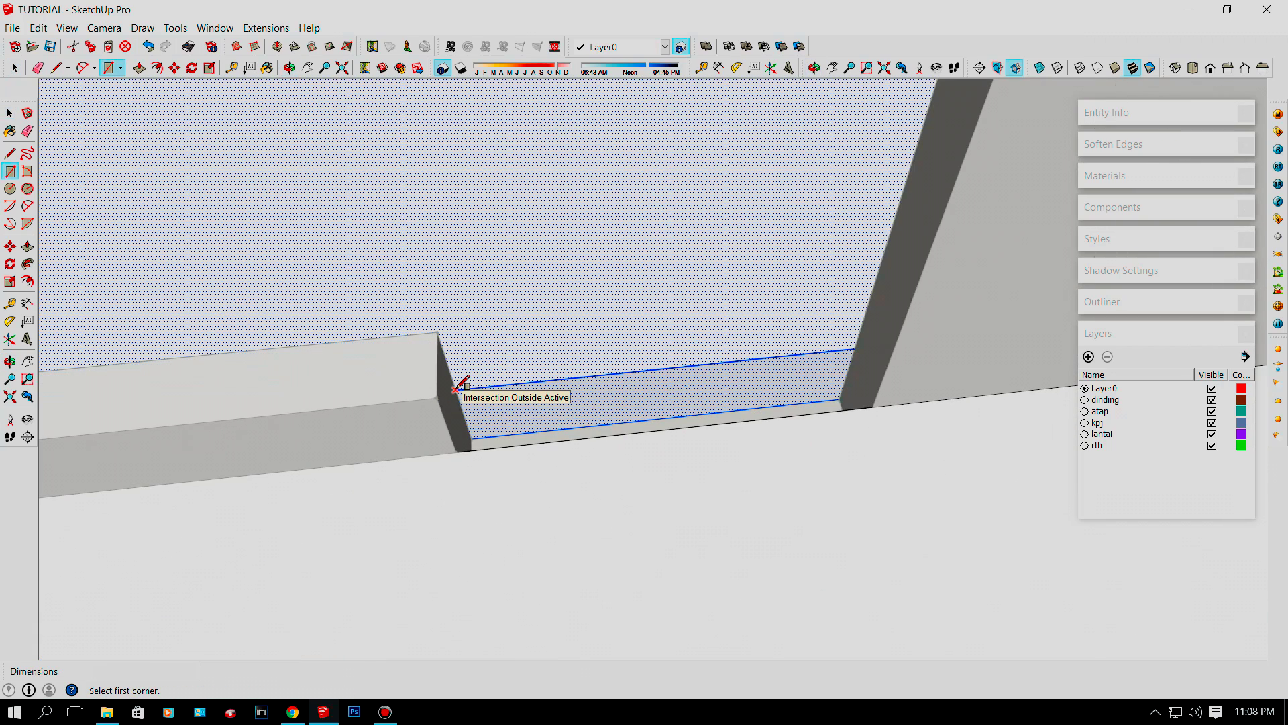
{"action": "left_click", "coordinate": [471, 438]}
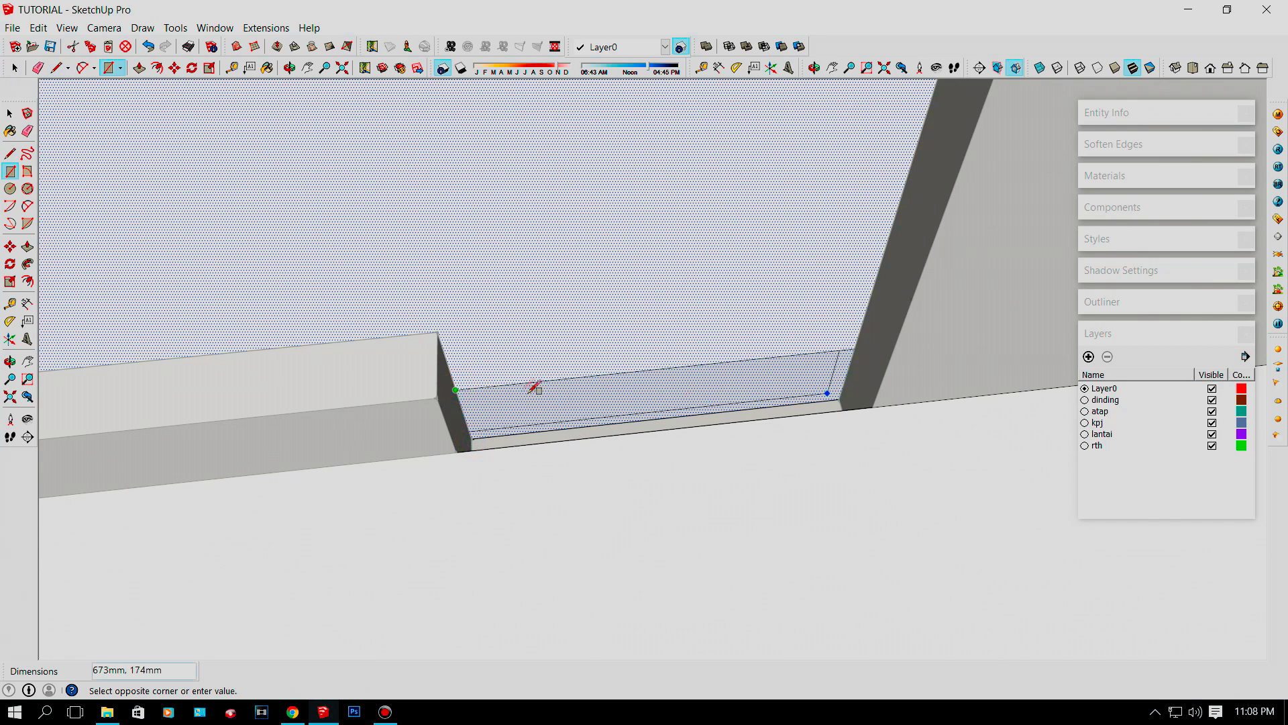
{"action": "left_click", "coordinate": [842, 396]}
{"action": "key", "text": "space"}
{"action": "left_click", "coordinate": [736, 383]}
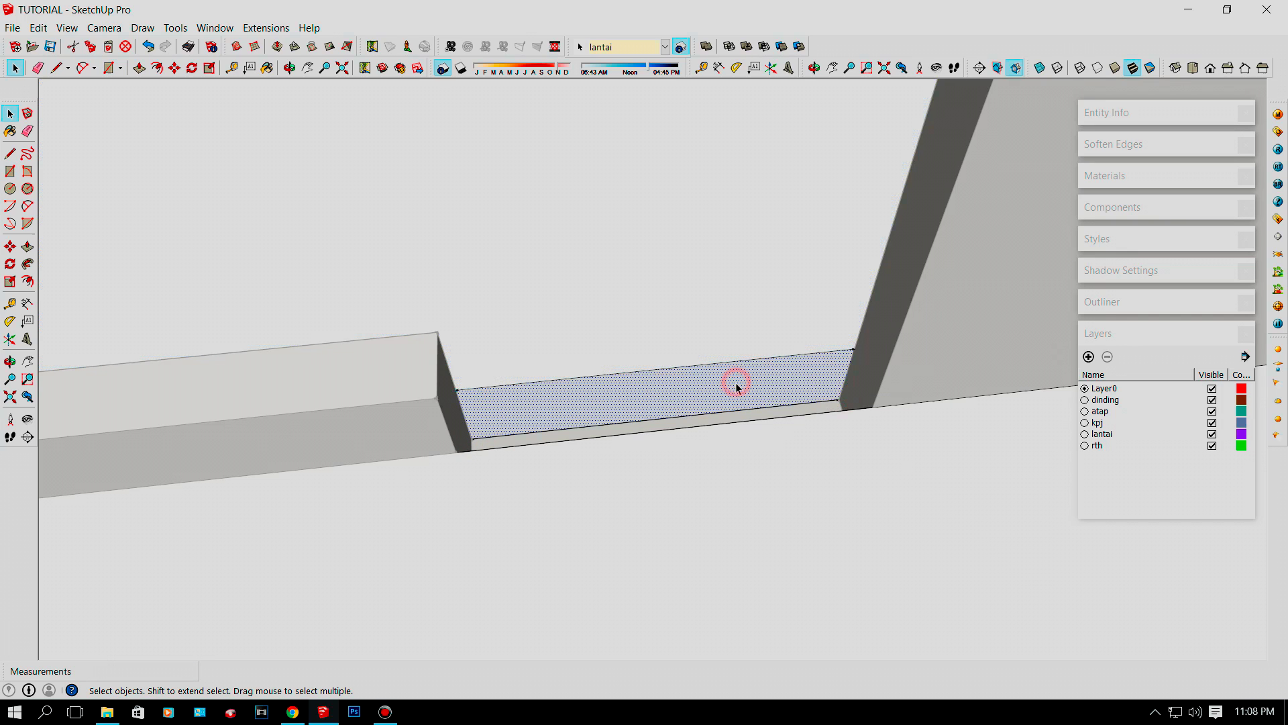
Leave the combined plan's floor and open the separate floor component for editing.
{"action": "scroll", "coordinate": [482, 423], "scroll_direction": "down", "scroll_amount": 2}
{"action": "scroll", "coordinate": [482, 423], "scroll_direction": "down", "scroll_amount": 8}
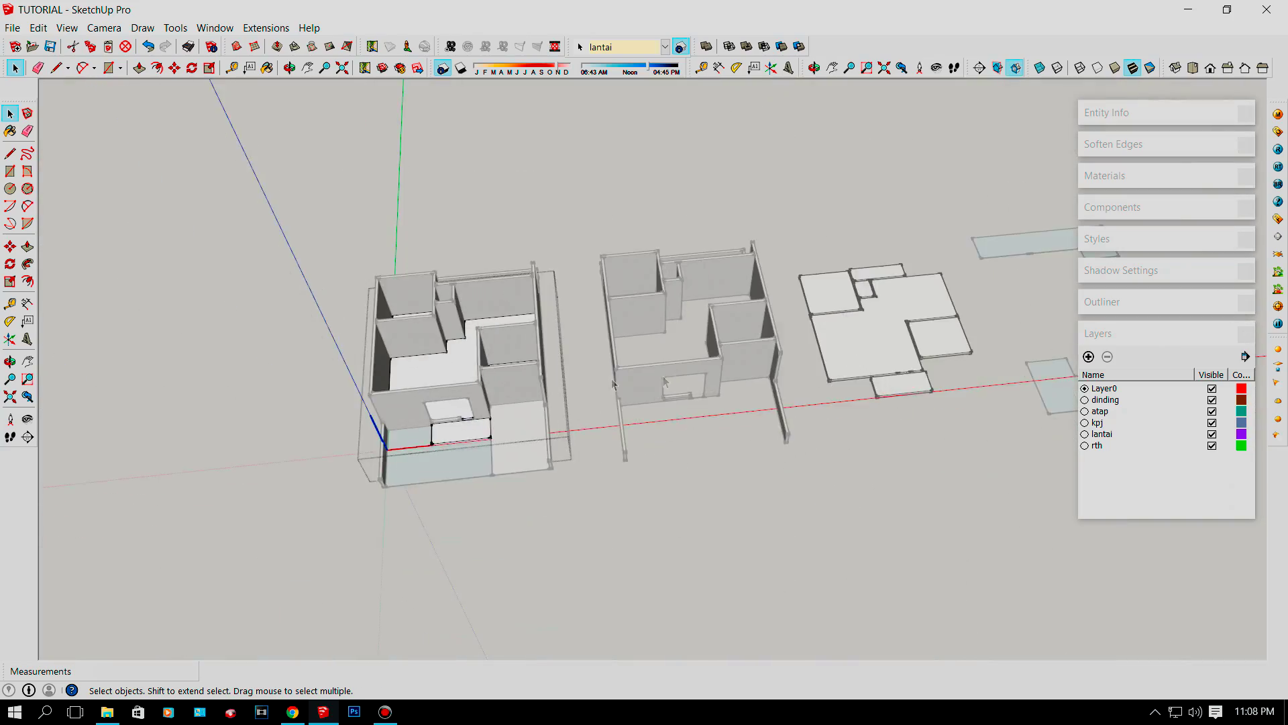
{"action": "scroll", "coordinate": [766, 320], "scroll_direction": "up", "scroll_amount": 5}
{"action": "scroll", "coordinate": [766, 319], "scroll_direction": "down", "scroll_amount": 5}
{"action": "scroll", "coordinate": [704, 413], "scroll_direction": "up", "scroll_amount": 4}
{"action": "left_click", "coordinate": [856, 403]}
{"action": "double_click", "coordinate": [857, 403]}
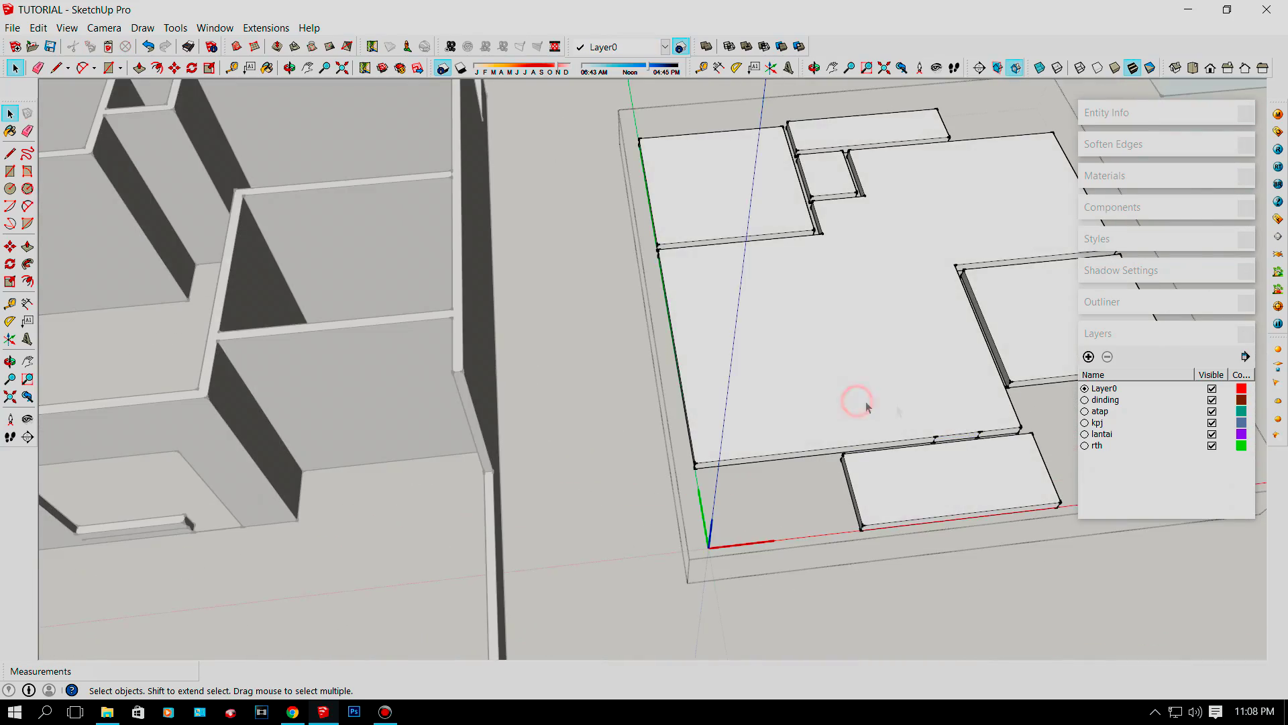
Push/Pull the door-width rectangle on the main floor's edge 150 mm outward to meet the terrace slab.
{"action": "scroll", "coordinate": [977, 428], "scroll_direction": "up", "scroll_amount": 4}
{"action": "scroll", "coordinate": [959, 458], "scroll_direction": "up", "scroll_amount": 3}
{"action": "left_click", "coordinate": [916, 417]}
{"action": "scroll", "coordinate": [896, 450], "scroll_direction": "up", "scroll_amount": 3}
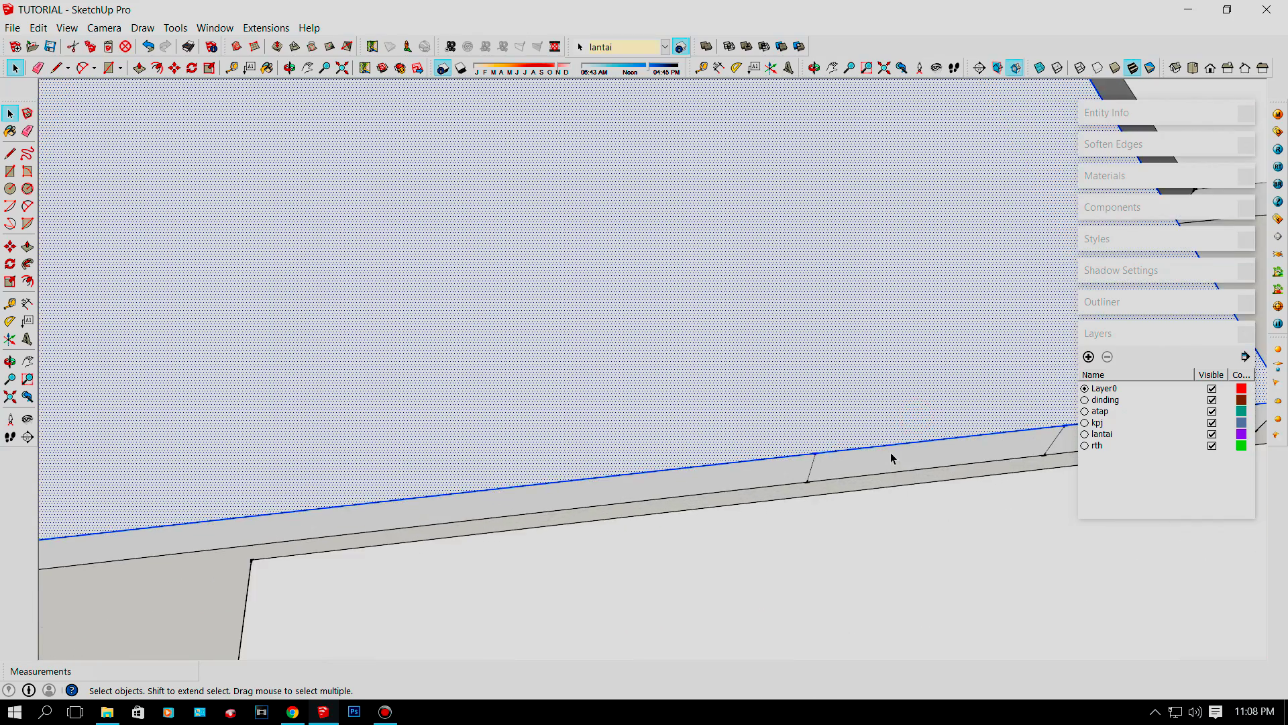
{"action": "left_click", "coordinate": [875, 454]}
{"action": "key", "text": "p"}
{"action": "left_click_drag", "start_coordinate": [868, 460], "coordinate": [776, 513]}
{"action": "scroll", "coordinate": [737, 396], "scroll_direction": "down", "scroll_amount": 8}
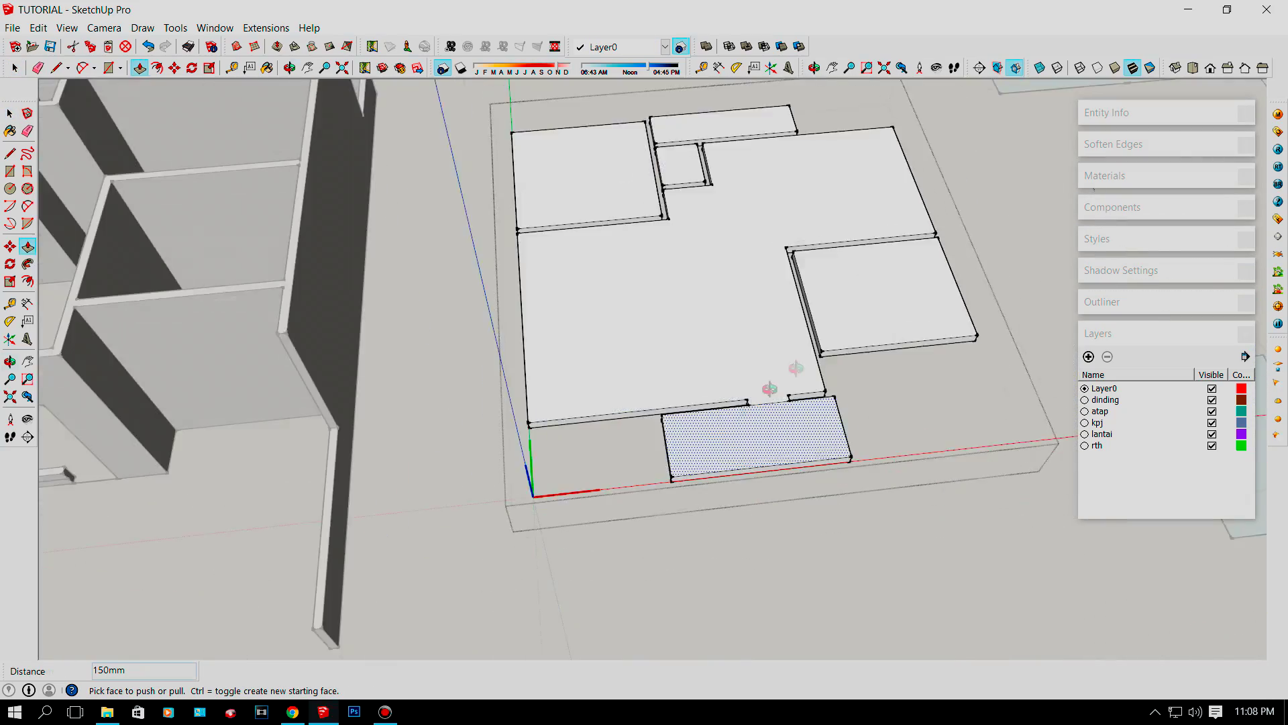
Examine the threshold where the main floor meets the terrace slab.
{"action": "scroll", "coordinate": [751, 412], "scroll_direction": "up", "scroll_amount": 6}
{"action": "middle_click_drag", "start_coordinate": [751, 412], "coordinate": [857, 324]}
{"action": "scroll", "coordinate": [856, 323], "scroll_direction": "down", "scroll_amount": 5}
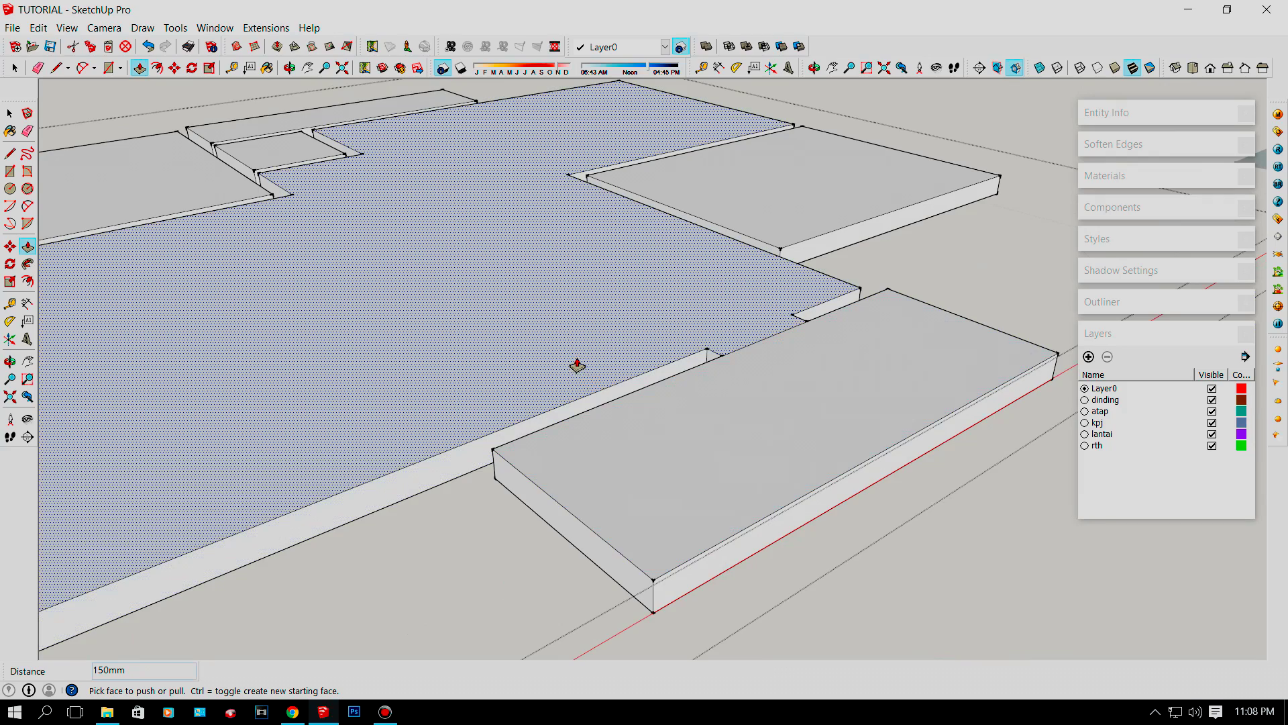
{"action": "scroll", "coordinate": [624, 342], "scroll_direction": "up", "scroll_amount": 2}
{"action": "scroll", "coordinate": [624, 346], "scroll_direction": "down", "scroll_amount": 3}
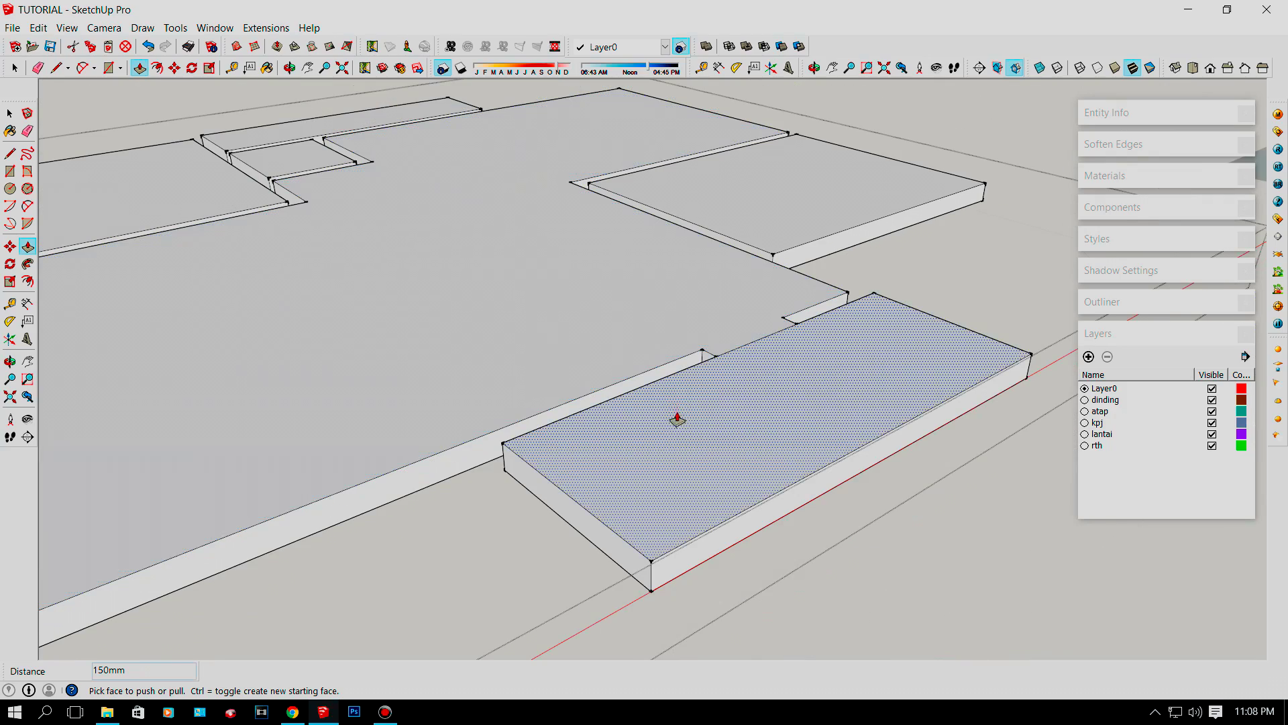
{"action": "scroll", "coordinate": [751, 362], "scroll_direction": "up", "scroll_amount": 2}
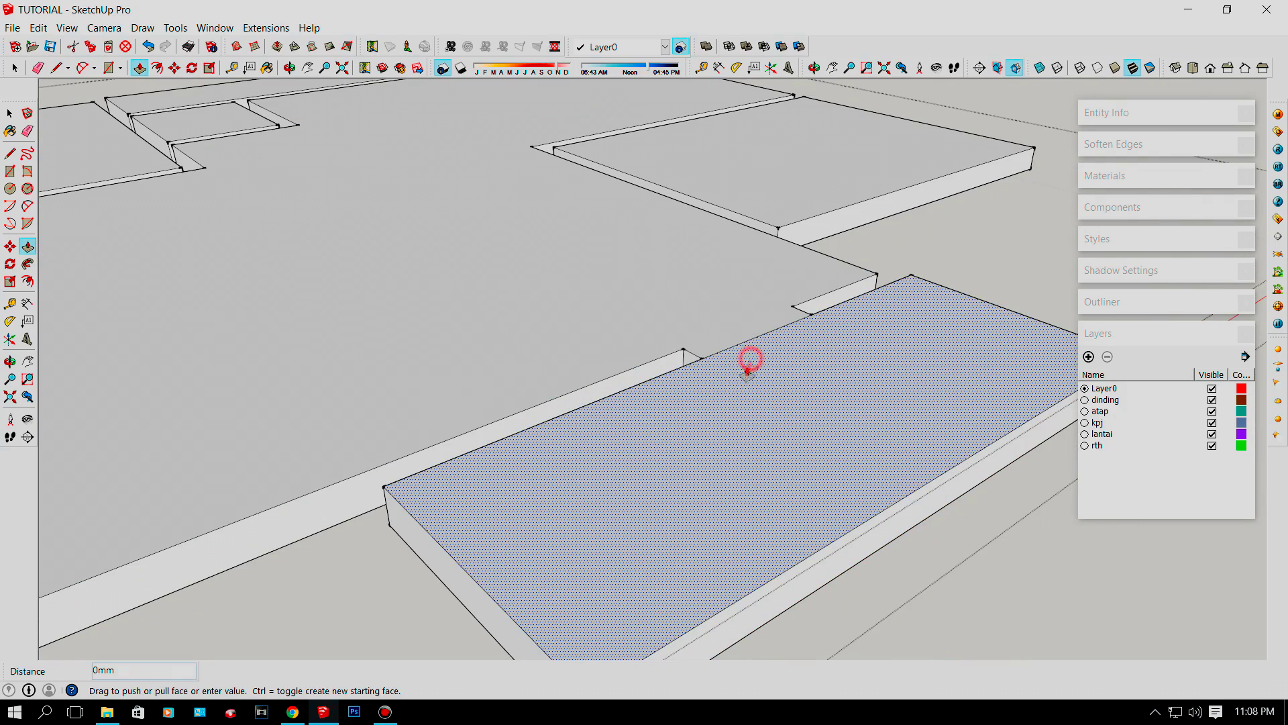
{"action": "left_click_drag", "start_coordinate": [747, 370], "coordinate": [743, 375]}
{"action": "key", "text": "space"}
{"action": "scroll", "coordinate": [759, 379], "scroll_direction": "down", "scroll_amount": 5}
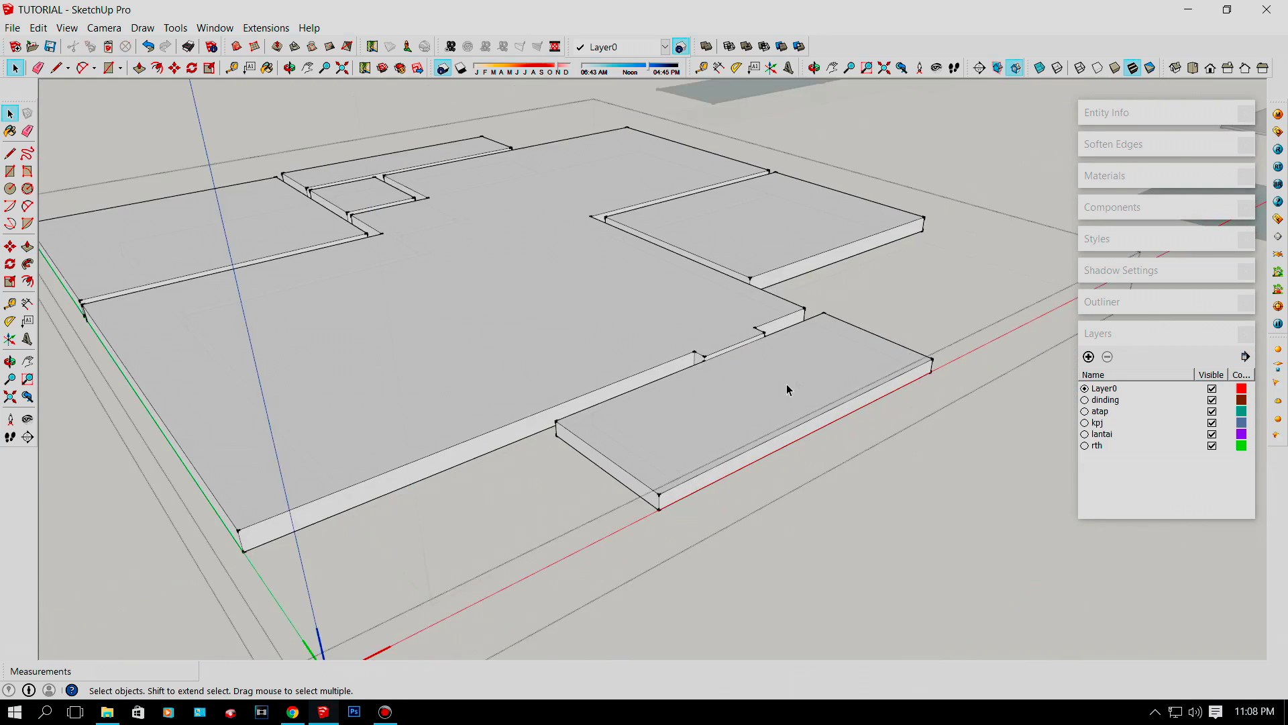
Outline a door beside the bedroom corner with a copied wall edge and a head line, and push it 150 mm through the wall.
{"action": "scroll", "coordinate": [789, 390], "scroll_direction": "down", "scroll_amount": 8}
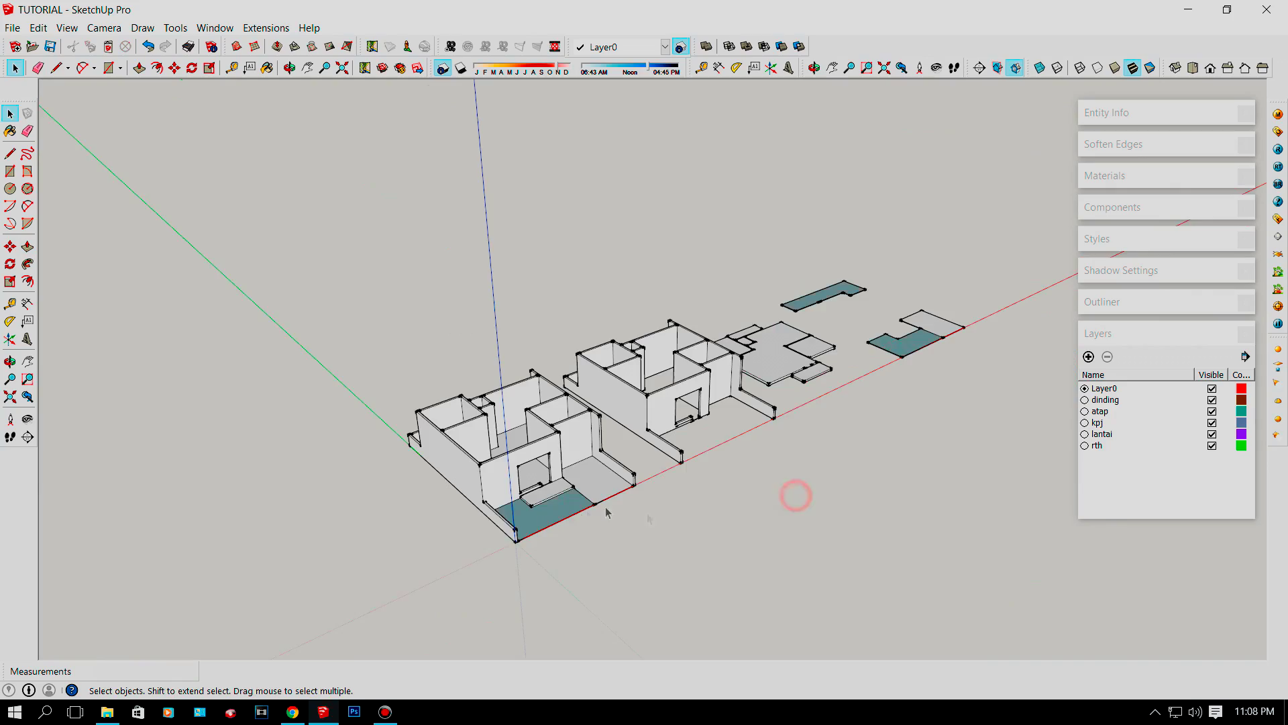
{"action": "middle_click_drag", "start_coordinate": [791, 495], "coordinate": [832, 420]}
{"action": "scroll", "coordinate": [762, 455], "scroll_direction": "up", "scroll_amount": 5}
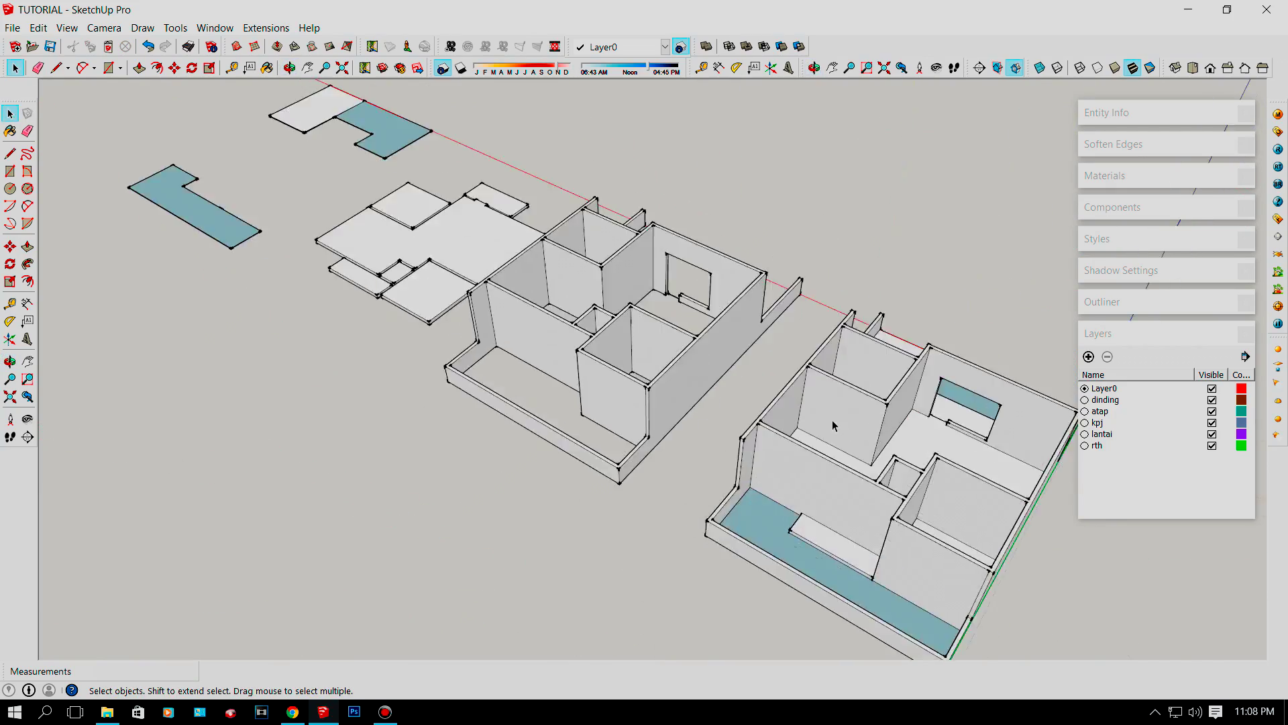
{"action": "scroll", "coordinate": [832, 420], "scroll_direction": "up", "scroll_amount": 5}
{"action": "middle_click_drag", "start_coordinate": [660, 456], "coordinate": [442, 459]}
{"action": "scroll", "coordinate": [584, 431], "scroll_direction": "down", "scroll_amount": 5}
{"action": "scroll", "coordinate": [442, 459], "scroll_direction": "up", "scroll_amount": 7}
{"action": "scroll", "coordinate": [442, 459], "scroll_direction": "down", "scroll_amount": 5}
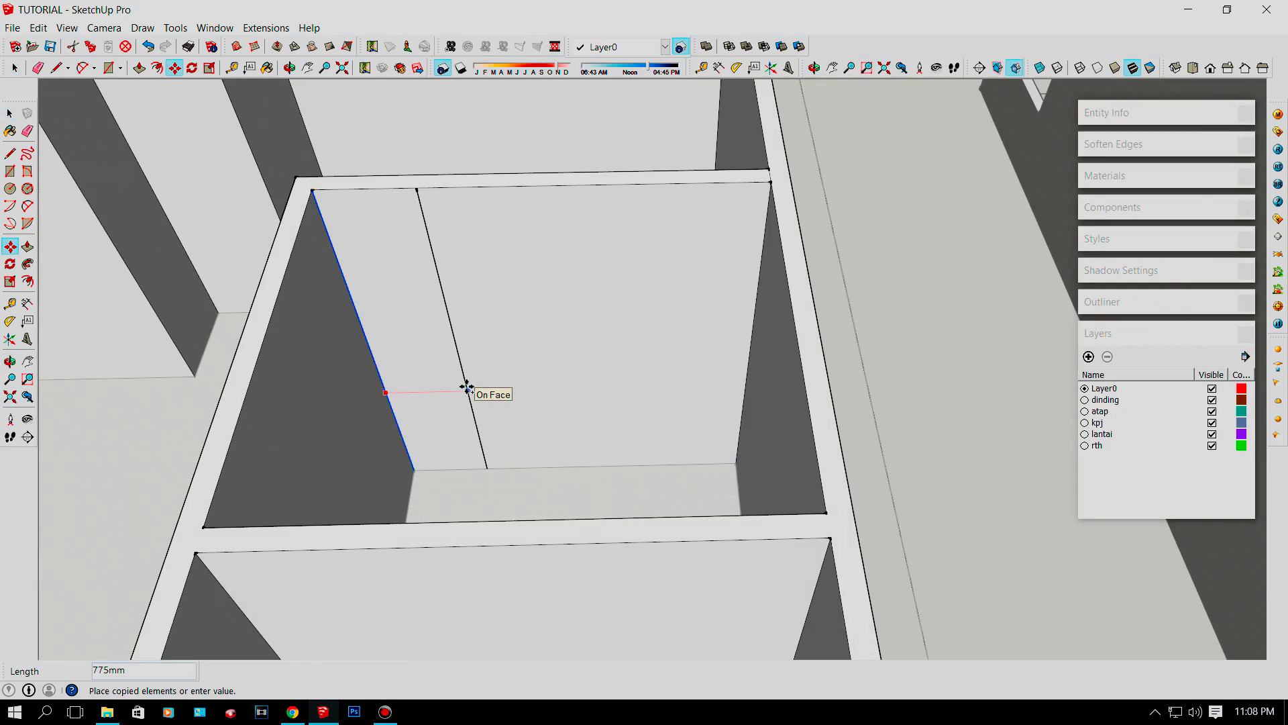
{"action": "left_click", "coordinate": [467, 388]}
{"action": "key", "text": "l"}
{"action": "left_click", "coordinate": [489, 468]}
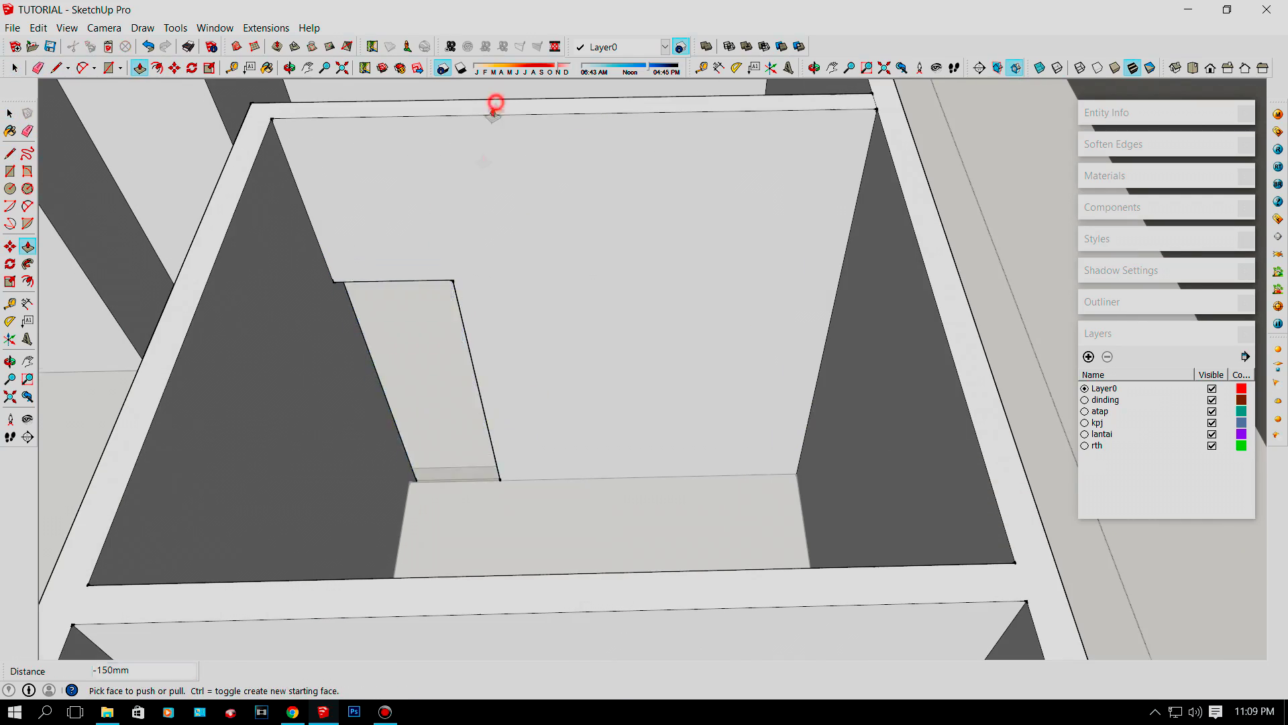
{"action": "key", "text": "e"}
Draw a door-width rectangle on the floor slab's edge and Push/Pull it across the gap under the new bedroom door.
{"action": "scroll", "coordinate": [589, 517], "scroll_direction": "down", "scroll_amount": 10}
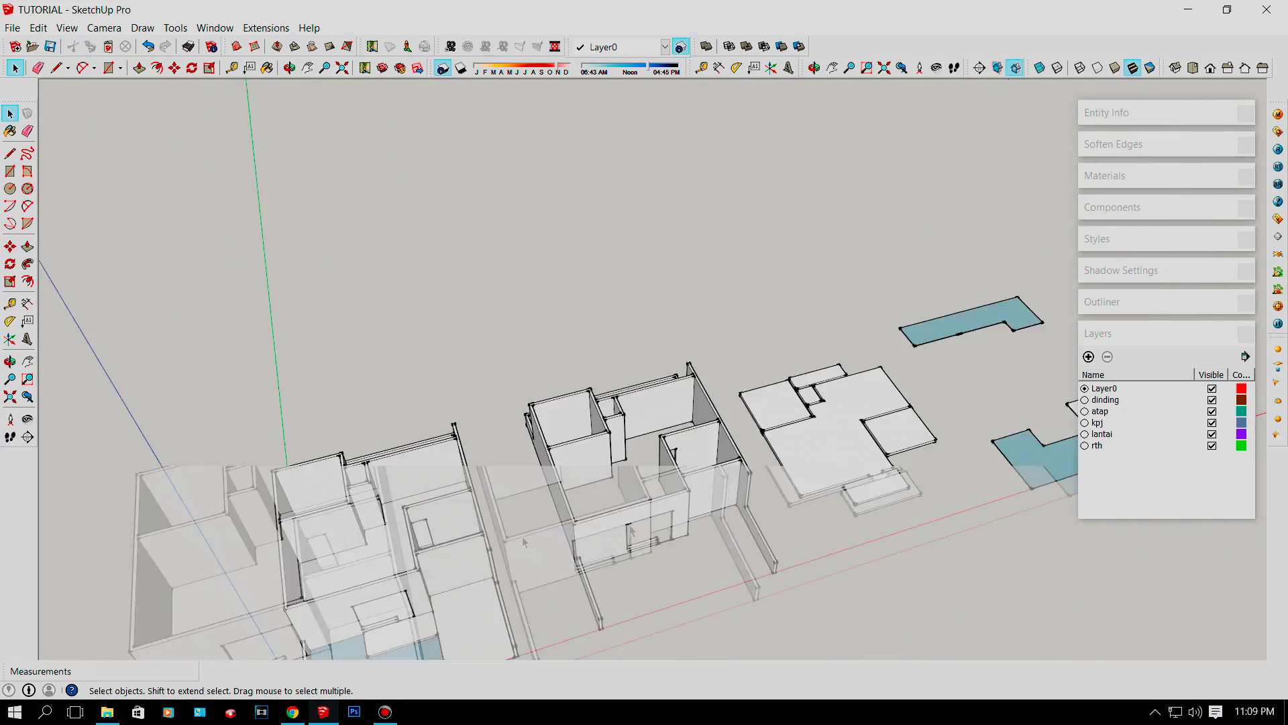
{"action": "scroll", "coordinate": [411, 584], "scroll_direction": "up", "scroll_amount": 10}
{"action": "key", "text": "r"}
{"action": "left_click", "coordinate": [803, 504]}
{"action": "key", "text": "p"}
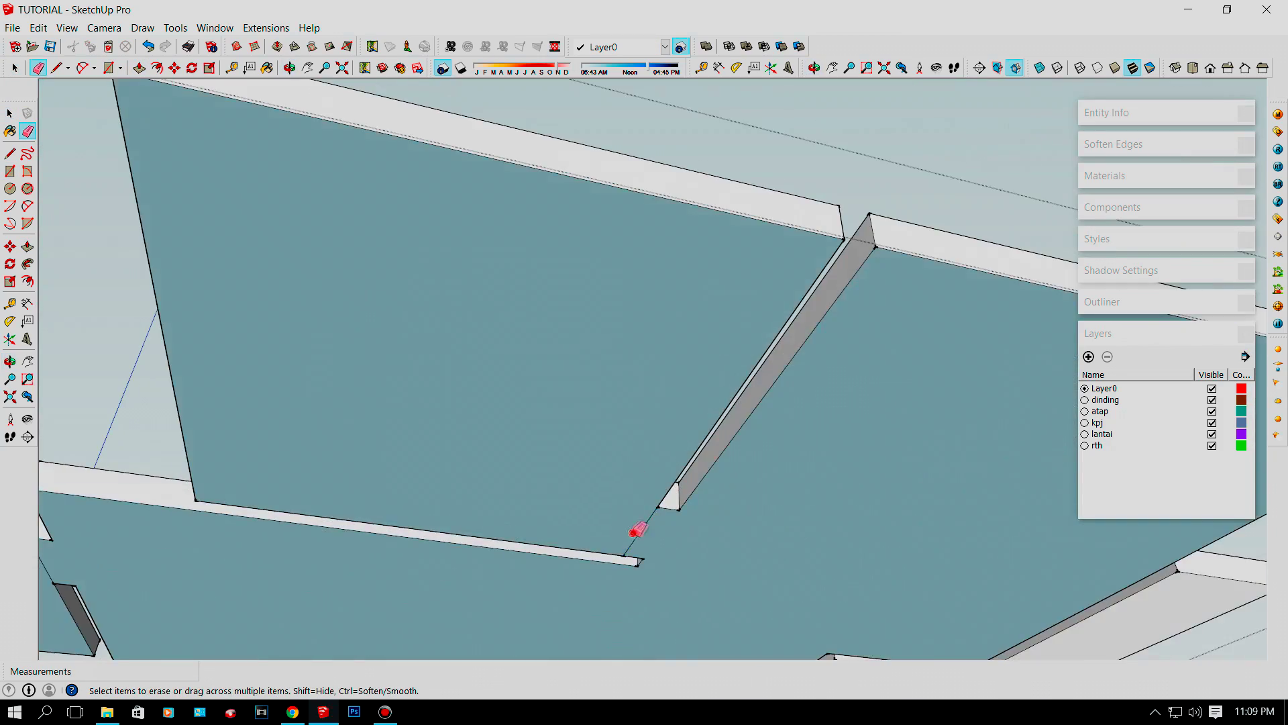
Cut a corner door opening in the rear bedroom's wall and fill the floor gap beneath it with a threshold.
{"action": "key", "text": "o"}
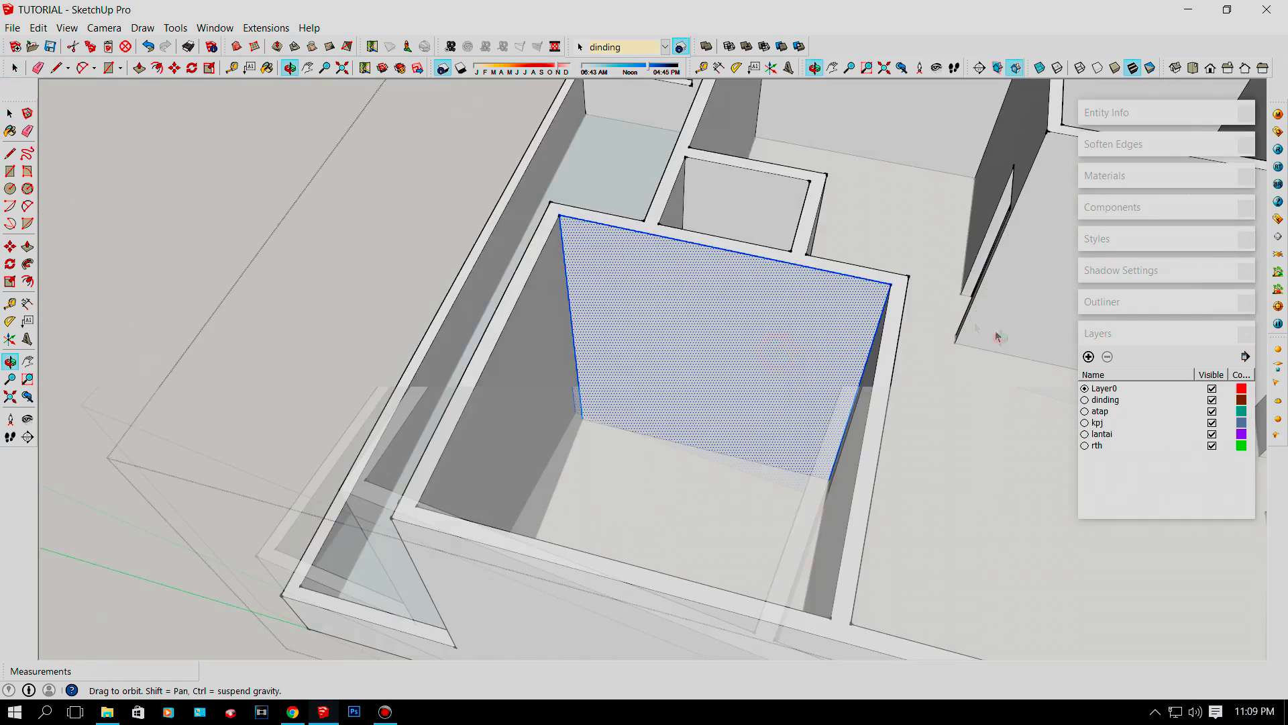
{"action": "key", "text": "m"}
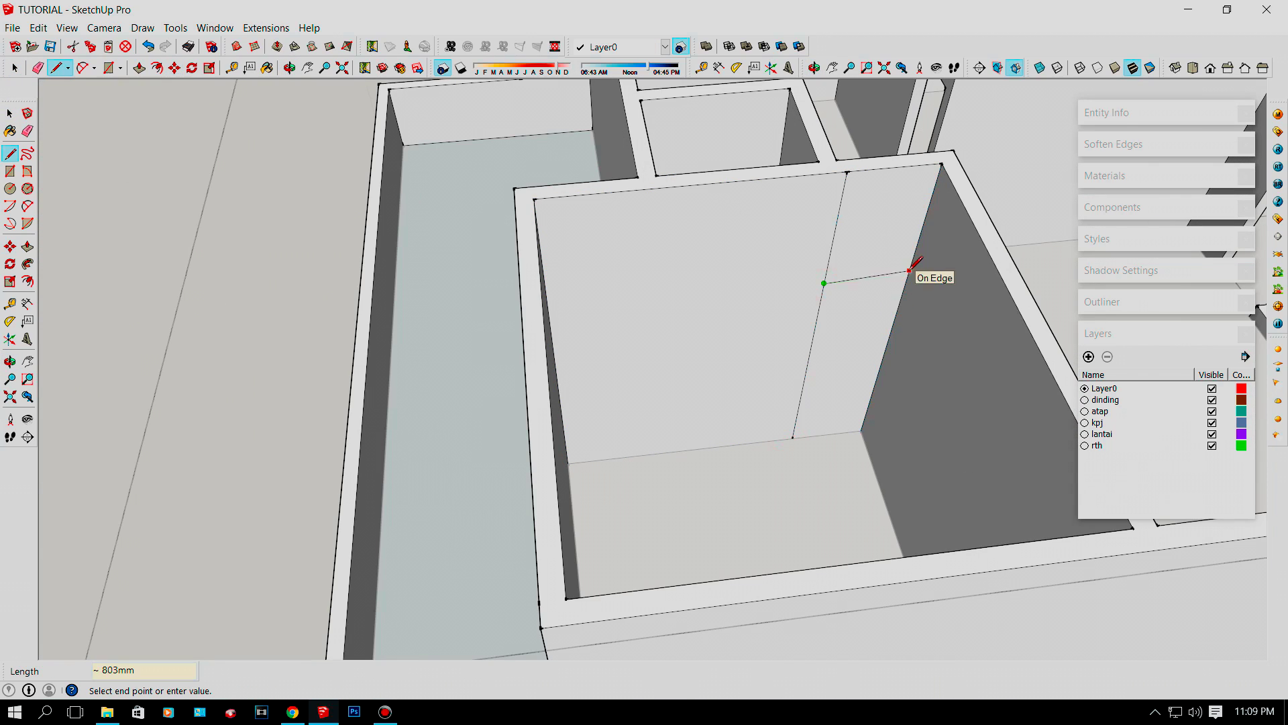
{"action": "key", "text": "r"}
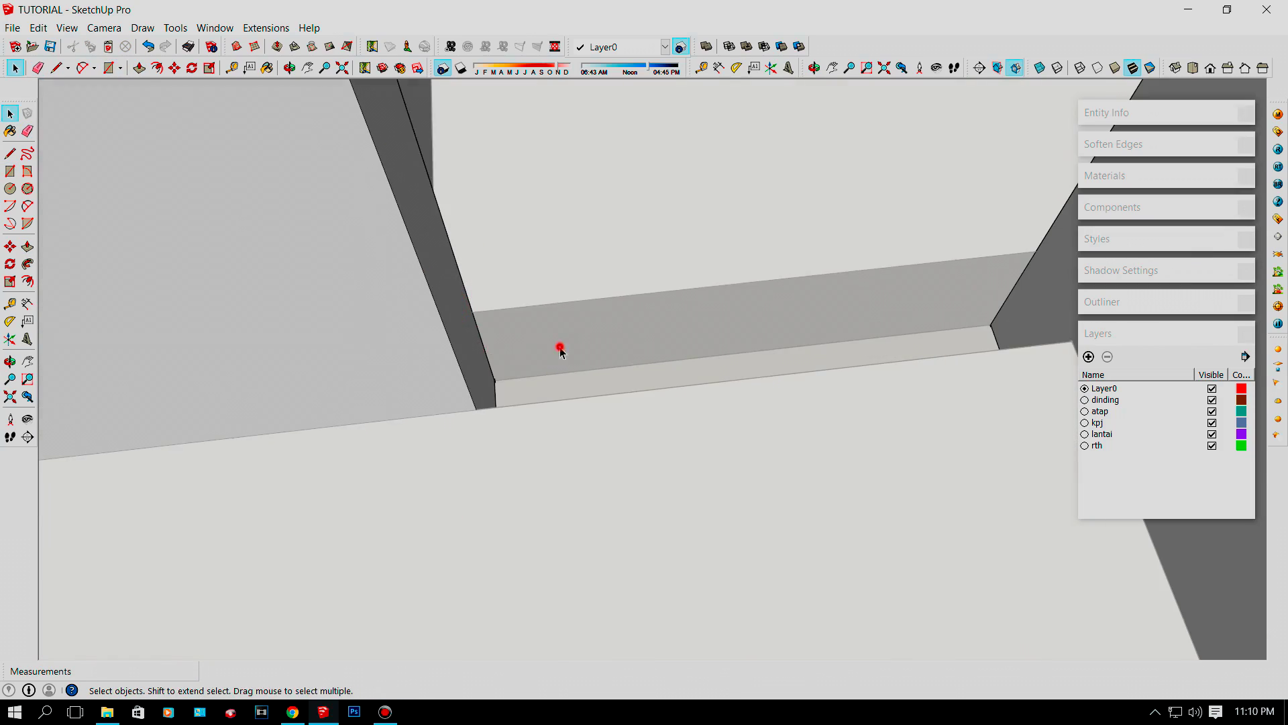
{"action": "left_click", "coordinate": [473, 310]}
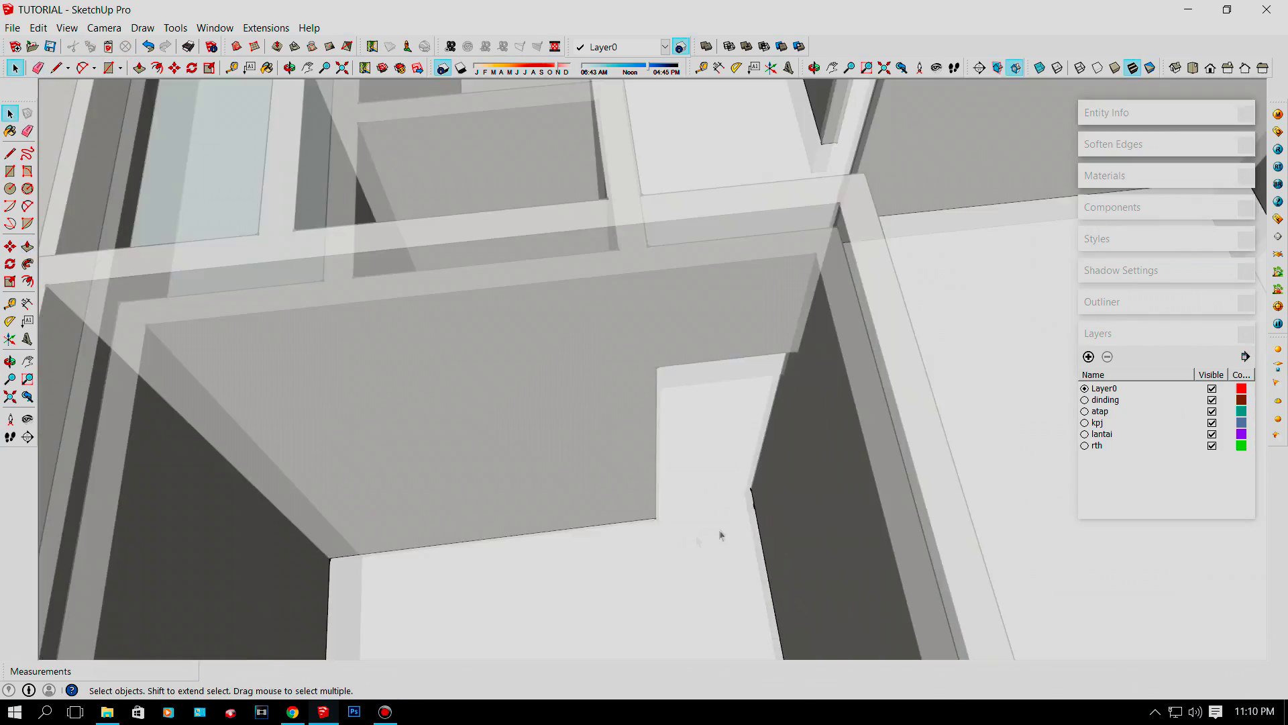
Copy the small room's vertical corner edge to the middle of its wall, and copy that middle edge 350 mm sideways.
{"action": "left_click", "coordinate": [758, 435]}
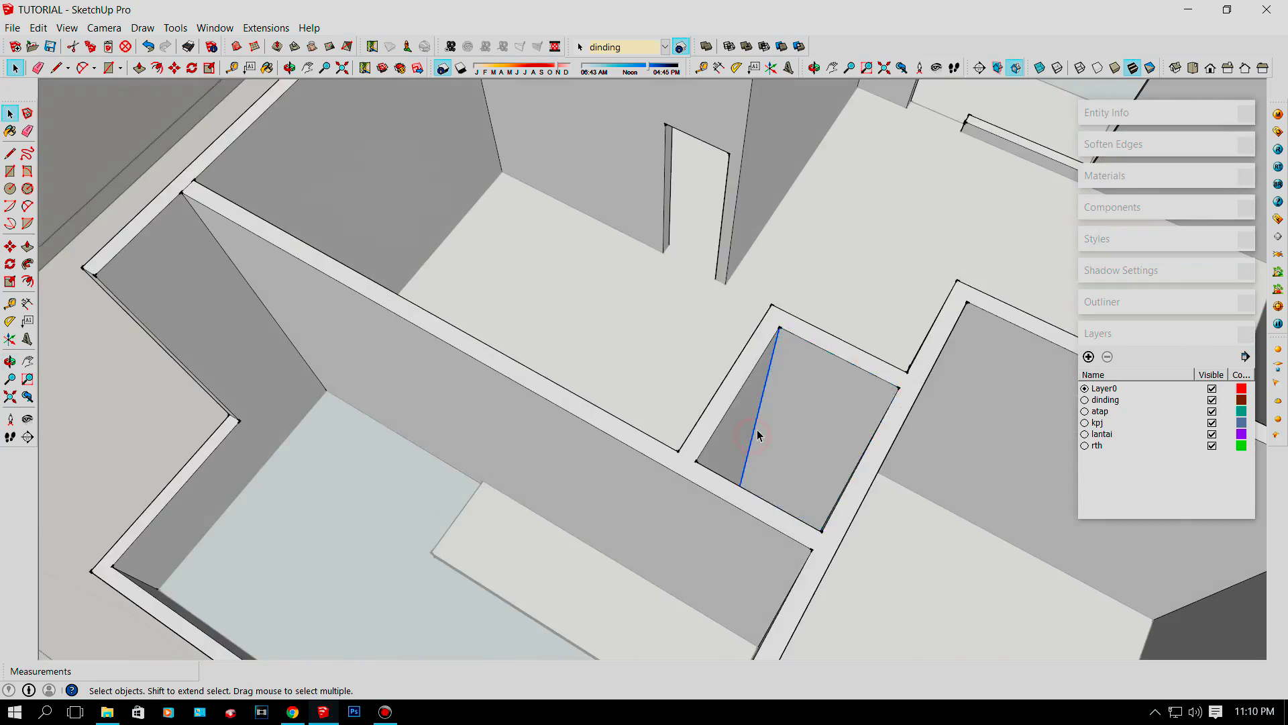
{"action": "scroll", "coordinate": [797, 492], "scroll_direction": "up", "scroll_amount": 4}
{"action": "middle_click_drag", "start_coordinate": [759, 435], "coordinate": [805, 537]}
{"action": "key", "text": "m"}
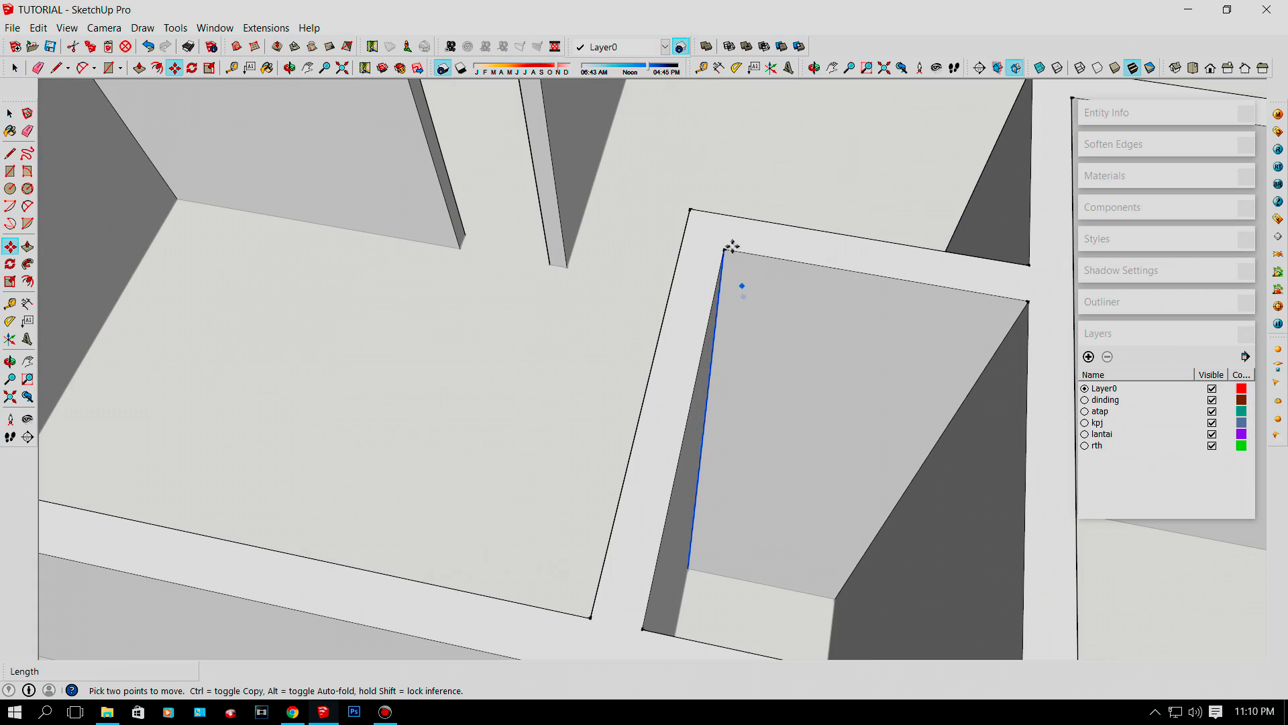
{"action": "left_click", "coordinate": [866, 294]}
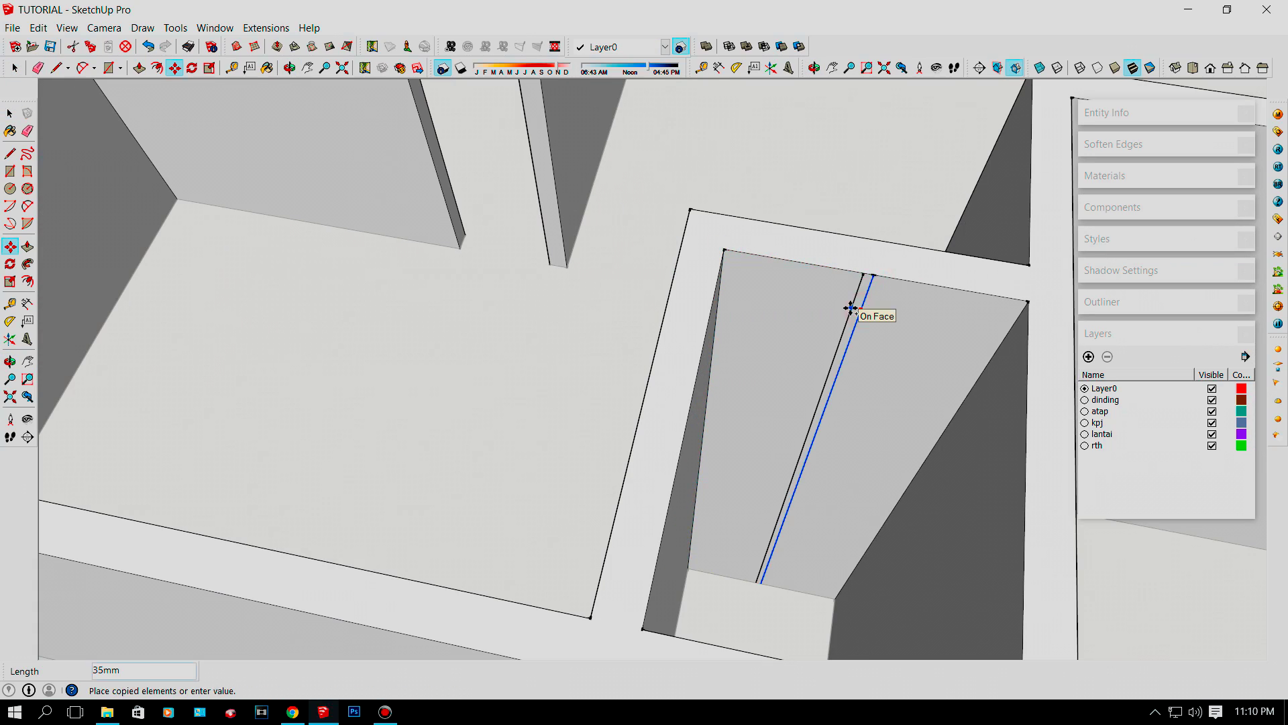
{"action": "type", "text": "350"}
{"action": "key", "text": "Return"}
Move the small room's middle wall edge the same distance toward the opposite corner to set the other door jamb.
{"action": "key", "text": "space"}
{"action": "left_click", "coordinate": [834, 314]}
{"action": "key", "text": "m"}
{"action": "left_click", "coordinate": [773, 258]}
{"action": "left_click", "coordinate": [873, 276]}
Draw the head line between the two jambs, erase the edges above it and push the door face 150 mm through the wall.
{"action": "key", "text": "l"}
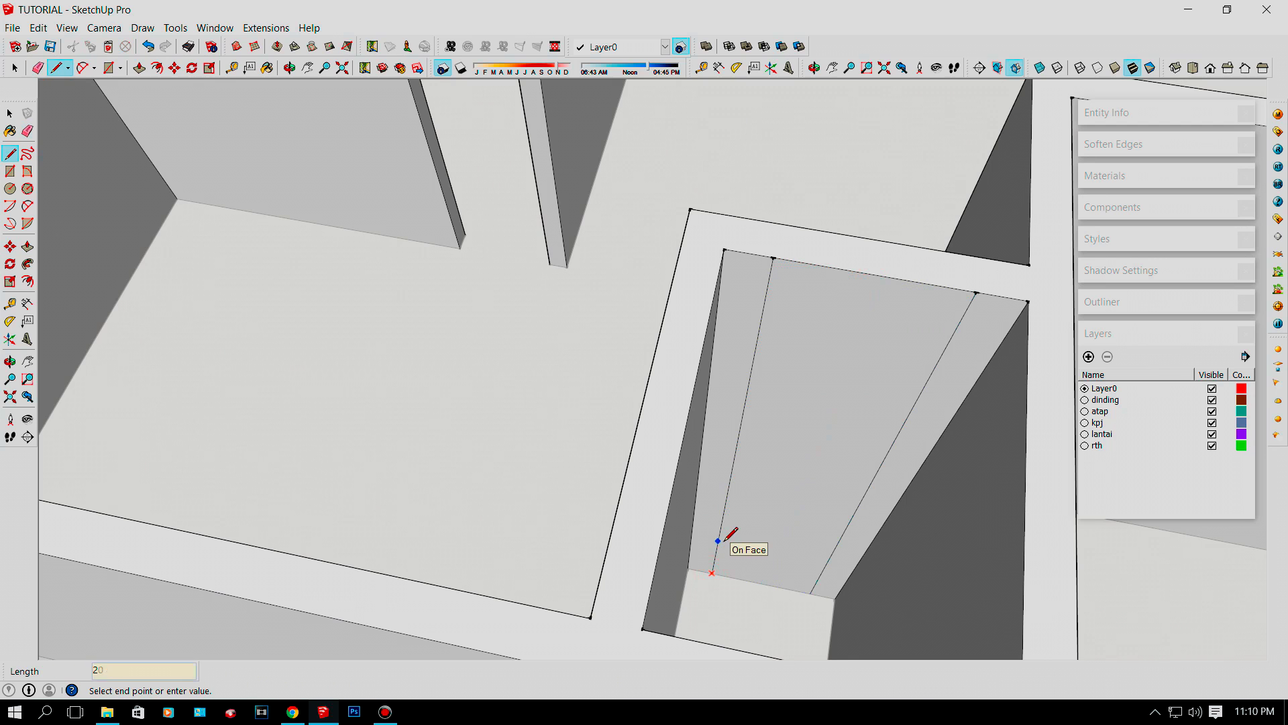
{"action": "left_click", "coordinate": [734, 462]}
{"action": "left_click", "coordinate": [869, 486]}
{"action": "key", "text": "e"}
{"action": "left_click", "coordinate": [876, 473]}
{"action": "left_click", "coordinate": [745, 404]}
{"action": "key", "text": "p"}
{"action": "left_click", "coordinate": [754, 484]}
{"action": "left_click", "coordinate": [770, 224]}
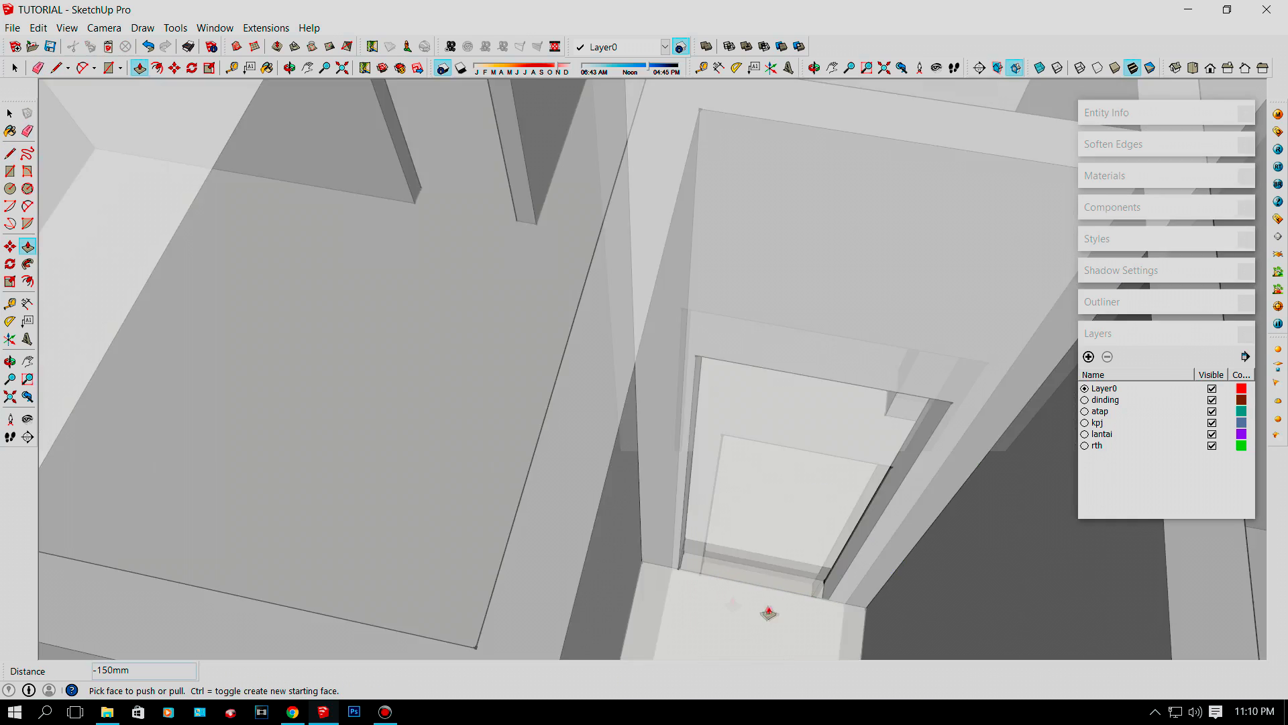
Push/Pull the floor slab's door-width face to fill the threshold in the small room's doorway.
{"action": "key", "text": "p"}
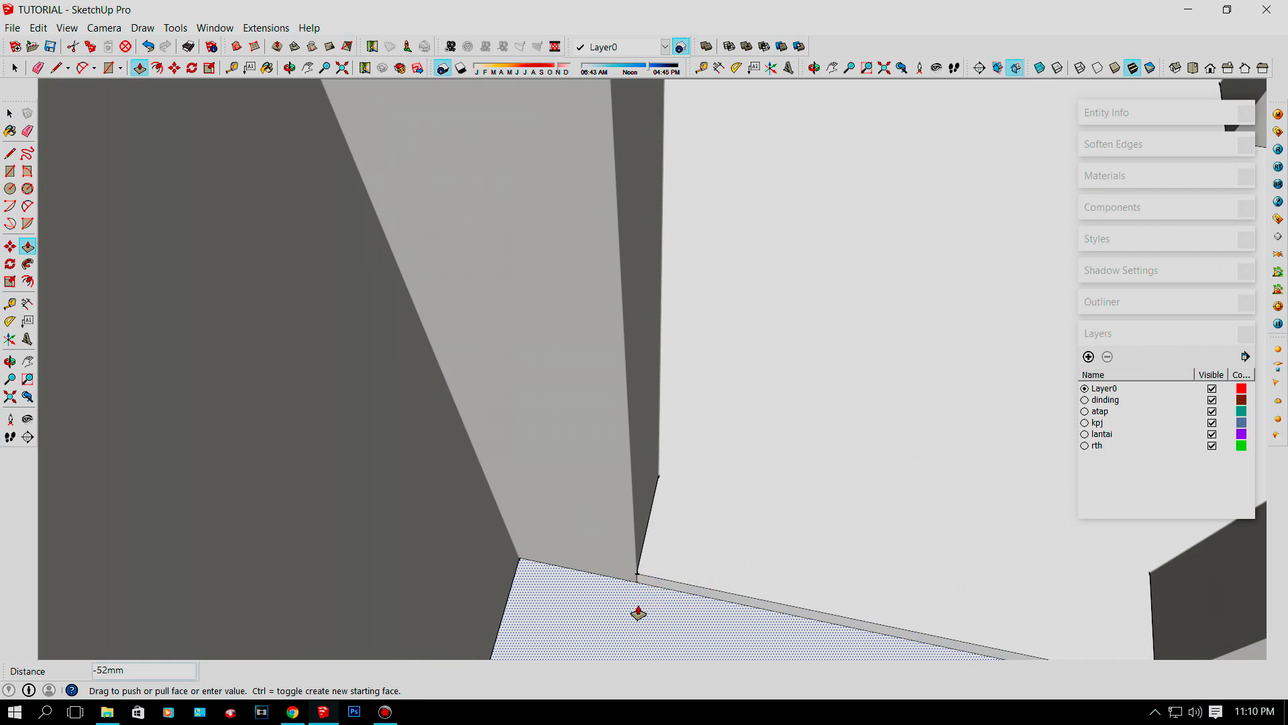
{"action": "left_click", "coordinate": [639, 613]}
{"action": "scroll", "coordinate": [638, 606], "scroll_direction": "down", "scroll_amount": 10}
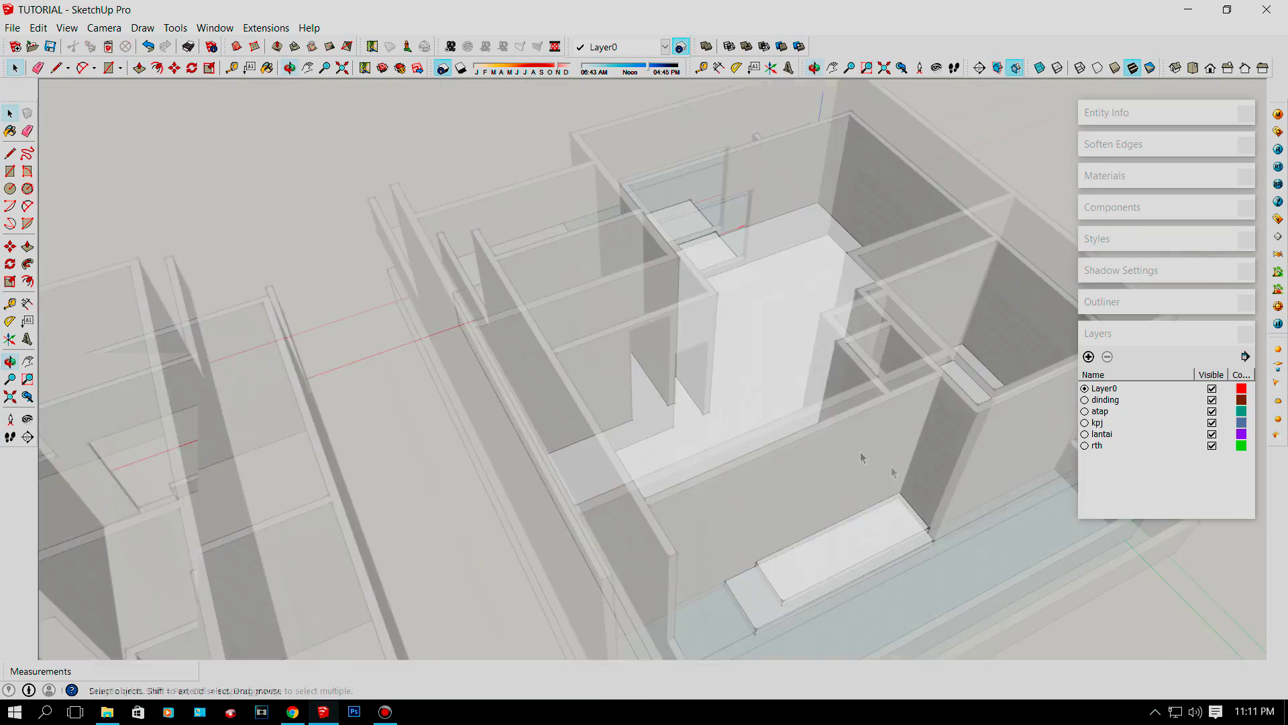
Draw a combined door and window outline on the rear wall beside the small room and erase the surplus edges.
{"action": "key", "text": "space"}
{"action": "scroll", "coordinate": [643, 504], "scroll_direction": "up", "scroll_amount": 10}
{"action": "key", "text": "m"}
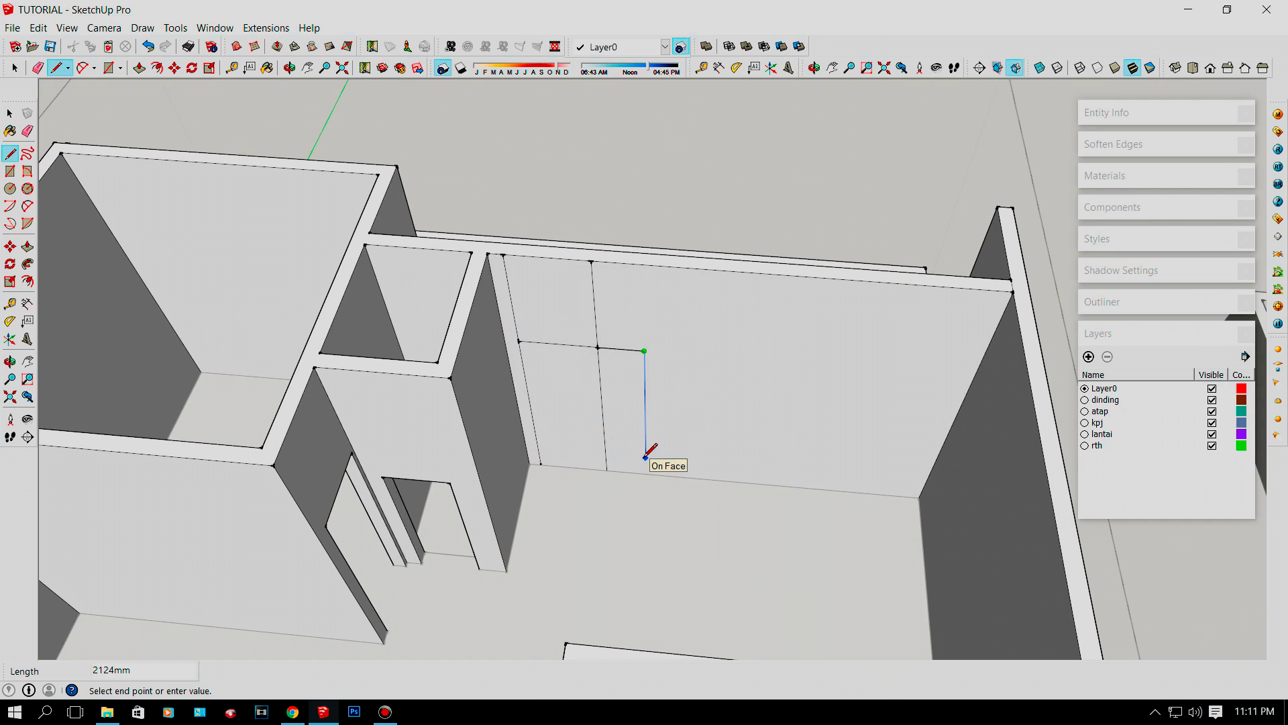
{"action": "key", "text": "e"}
{"action": "left_click_drag", "start_coordinate": [604, 315], "coordinate": [508, 302]}
{"action": "scroll", "coordinate": [597, 405], "scroll_direction": "up", "scroll_amount": 4}
{"action": "left_click", "coordinate": [612, 403]}
Move the sill edge of the combined outline's window part down about 564 mm.
{"action": "key", "text": "space"}
{"action": "key", "text": "m"}
{"action": "left_click", "coordinate": [652, 427]}
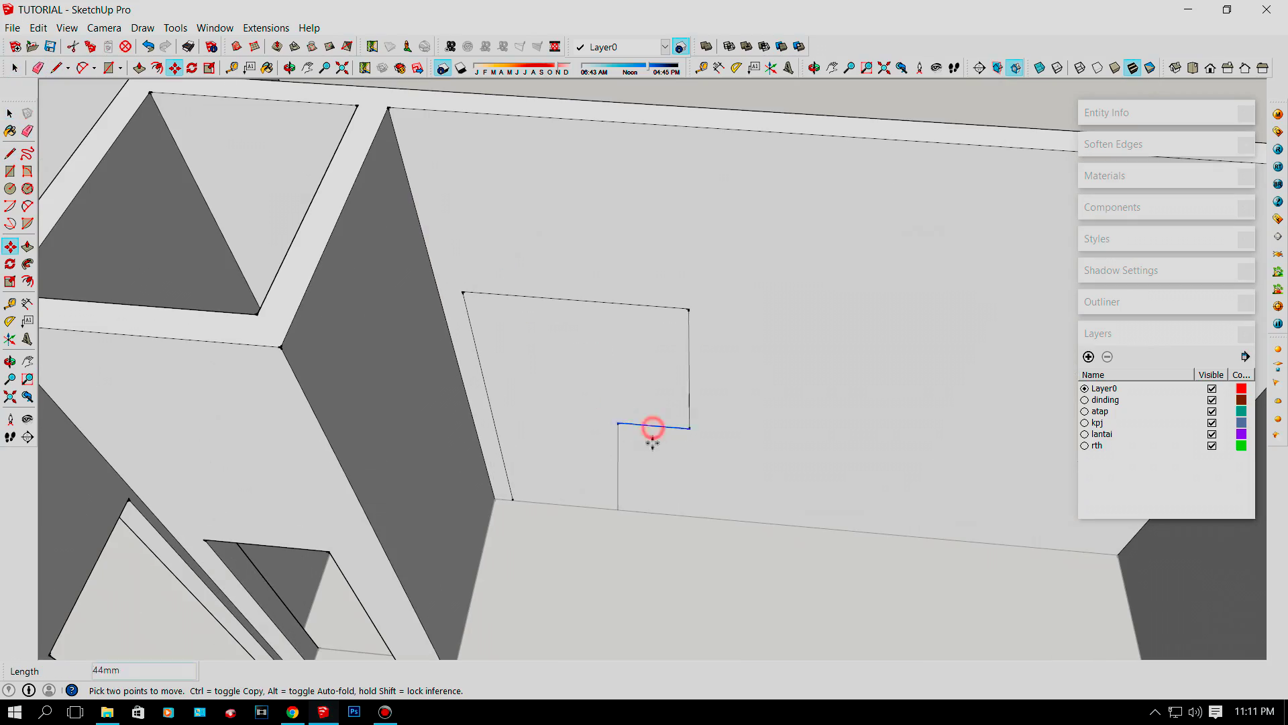
{"action": "type", "text": "56"}
{"action": "key", "text": "ctrl+z"}
{"action": "left_click", "coordinate": [651, 428]}
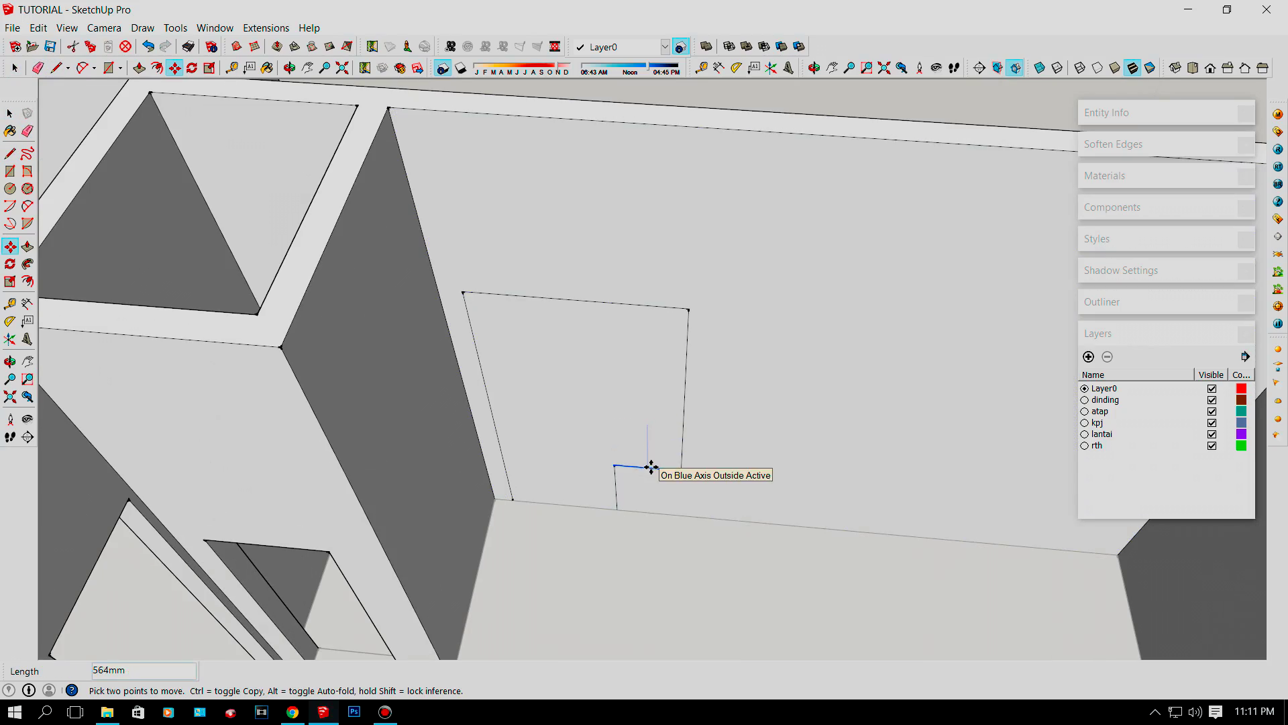
{"action": "left_click", "coordinate": [651, 467]}
Push/Pull the combined door and window face through the rear wall to open it.
{"action": "middle_click_drag", "start_coordinate": [651, 467], "coordinate": [575, 296]}
{"action": "key", "text": "p"}
{"action": "left_click", "coordinate": [536, 323]}
{"action": "left_click", "coordinate": [617, 143]}
{"action": "middle_click_drag", "start_coordinate": [618, 202], "coordinate": [74, 426]}
{"action": "key", "text": "e"}
{"action": "mouse_move", "coordinate": [192, 459]}
{"action": "middle_mouse_down"}
{"action": "mouse_move", "coordinate": [219, 460]}
{"action": "mouse_move", "coordinate": [480, 275]}
{"action": "middle_mouse_up"}
Draw a rectangle on the floor's edge across the rear doorway and Push/Pull it outward to form the threshold.
{"action": "key", "text": "r"}
{"action": "left_click", "coordinate": [460, 267]}
{"action": "left_click", "coordinate": [746, 298]}
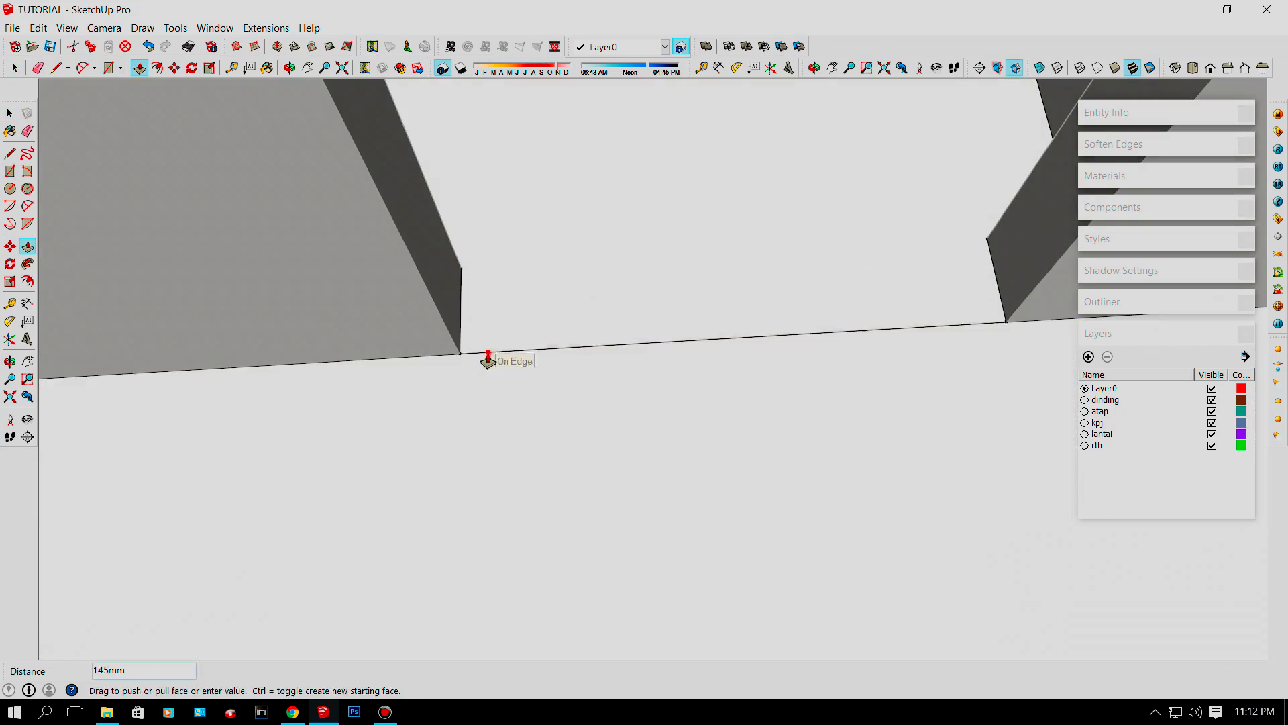
{"action": "left_click", "coordinate": [488, 357]}
{"action": "left_click", "coordinate": [492, 376]}
{"action": "key", "text": "space"}
Copy the vertical corner edge of the front bedroom's outer wall 1000 mm along the wall.
{"action": "scroll", "coordinate": [495, 429], "scroll_direction": "down", "scroll_amount": 10}
{"action": "left_click", "coordinate": [883, 385]}
{"action": "scroll", "coordinate": [671, 336], "scroll_direction": "up", "scroll_amount": 8}
{"action": "middle_click_drag", "start_coordinate": [537, 295], "coordinate": [720, 329]}
{"action": "scroll", "coordinate": [757, 329], "scroll_direction": "up", "scroll_amount": 4}
{"action": "key", "text": "e"}
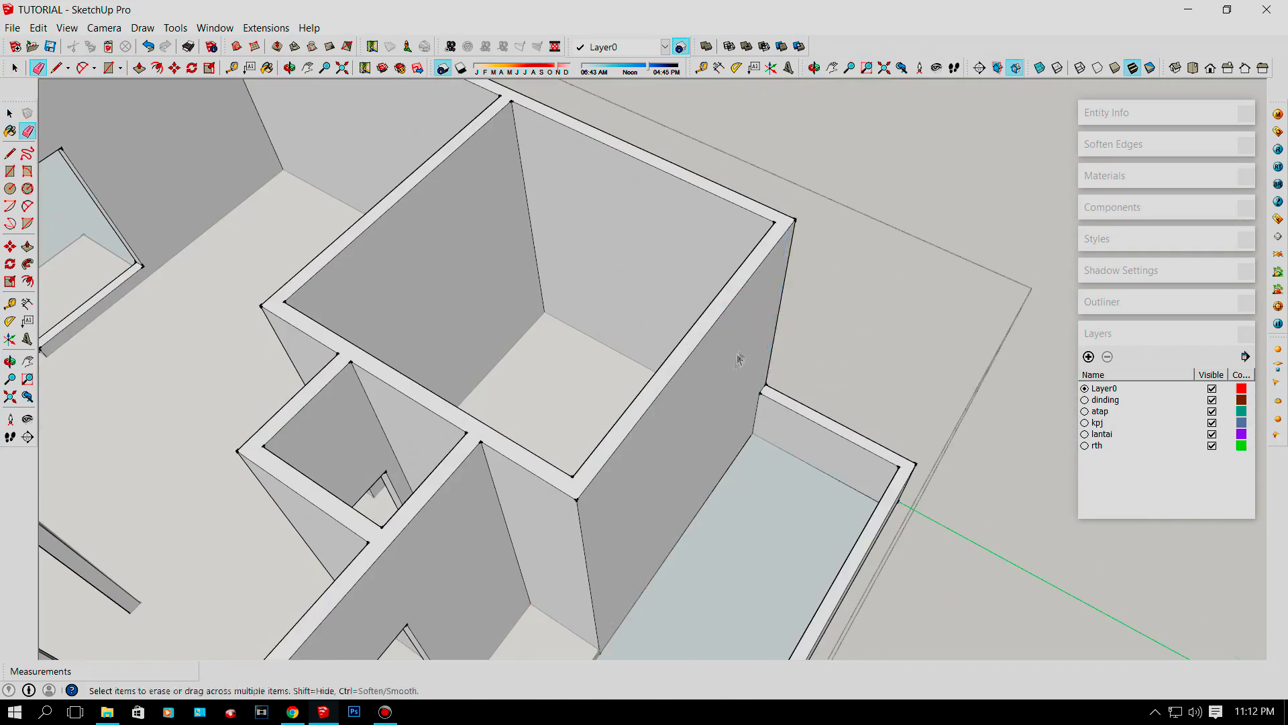
{"action": "middle_click_drag", "start_coordinate": [429, 403], "coordinate": [966, 360]}
{"action": "key", "text": "space"}
{"action": "left_click", "coordinate": [604, 463]}
{"action": "left_click", "coordinate": [604, 464]}
{"action": "key", "text": "m"}
{"action": "left_click", "coordinate": [604, 464]}
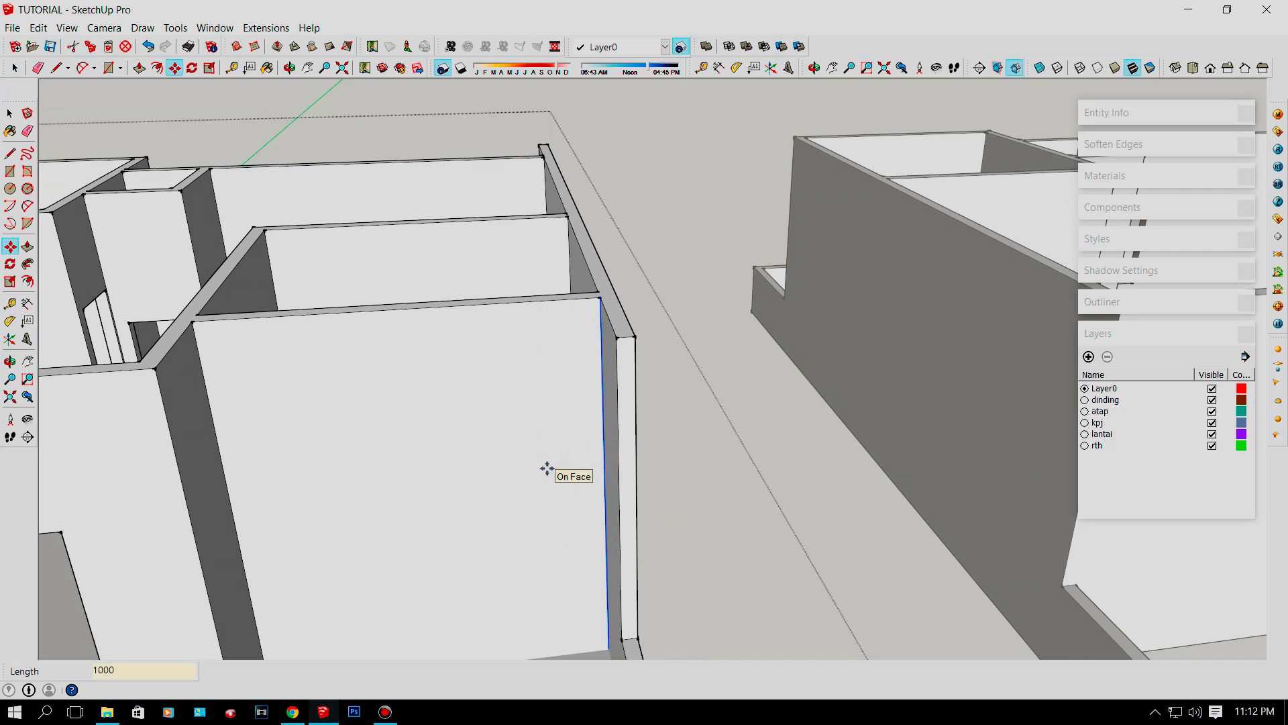
{"action": "left_click", "coordinate": [498, 427]}
Draw a horizontal window sill line from the copied edge to the corner of the front bedroom wall.
{"action": "scroll", "coordinate": [499, 430], "scroll_direction": "down", "scroll_amount": 2}
{"action": "scroll", "coordinate": [521, 517], "scroll_direction": "up", "scroll_amount": 2}
{"action": "key", "text": "l"}
{"action": "scroll", "coordinate": [522, 514], "scroll_direction": "down", "scroll_amount": 3}
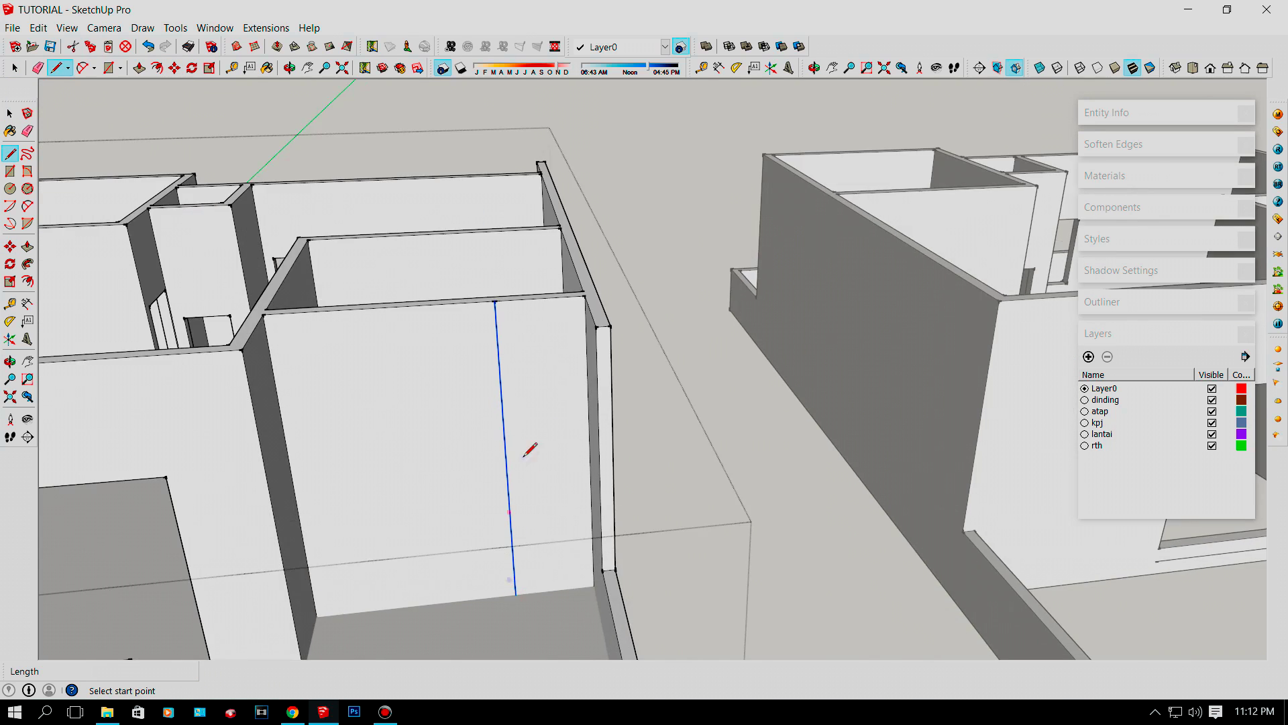
{"action": "left_click", "coordinate": [517, 565]}
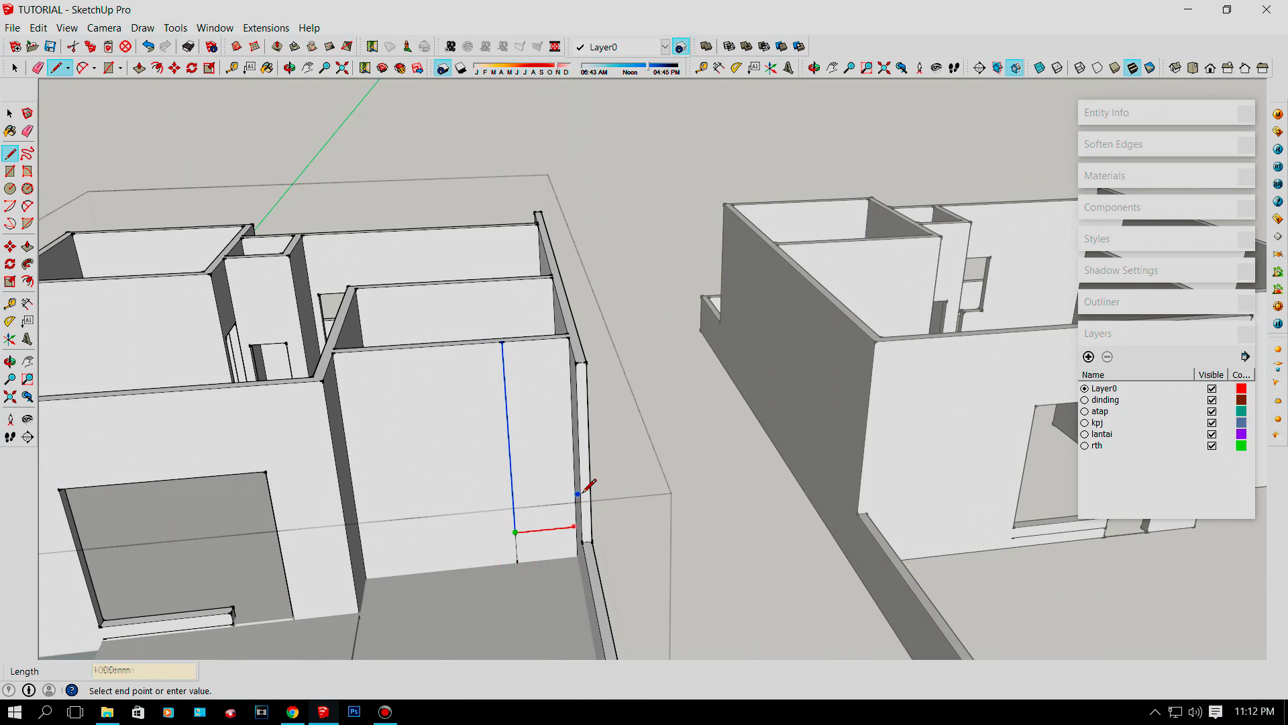
{"action": "scroll", "coordinate": [589, 484], "scroll_direction": "up", "scroll_amount": 3}
{"action": "left_click", "coordinate": [575, 527]}
{"action": "scroll", "coordinate": [451, 354], "scroll_direction": "down", "scroll_amount": 2}
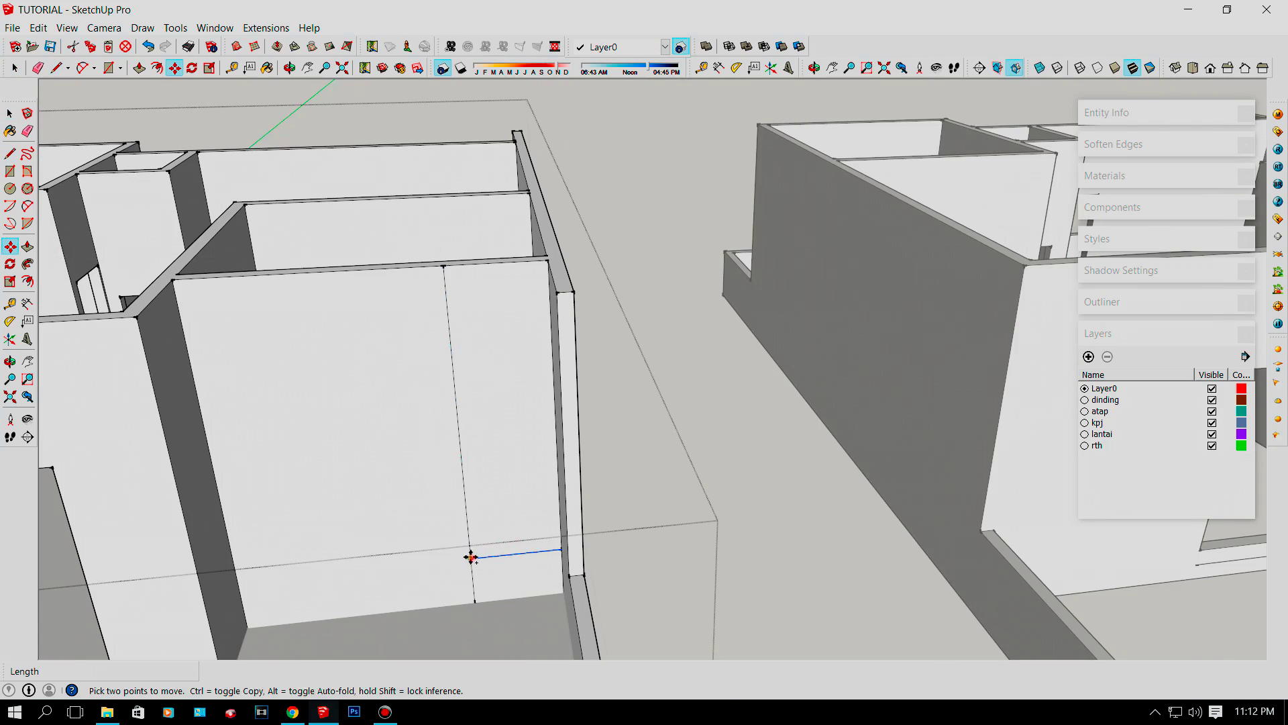
Copy the sill line upward as the window head and erase the vertical edge's leftovers above and below the window.
{"action": "left_click", "coordinate": [471, 557]}
{"action": "scroll", "coordinate": [471, 550], "scroll_direction": "down", "scroll_amount": 4}
{"action": "left_click", "coordinate": [227, 494]}
{"action": "key", "text": "e"}
{"action": "left_click", "coordinate": [461, 404]}
{"action": "left_click", "coordinate": [521, 503]}
Copy the front bedroom's window outline to the rear bedroom's wall facing the back garden.
{"action": "key", "text": "m"}
{"action": "left_click", "coordinate": [508, 474]}
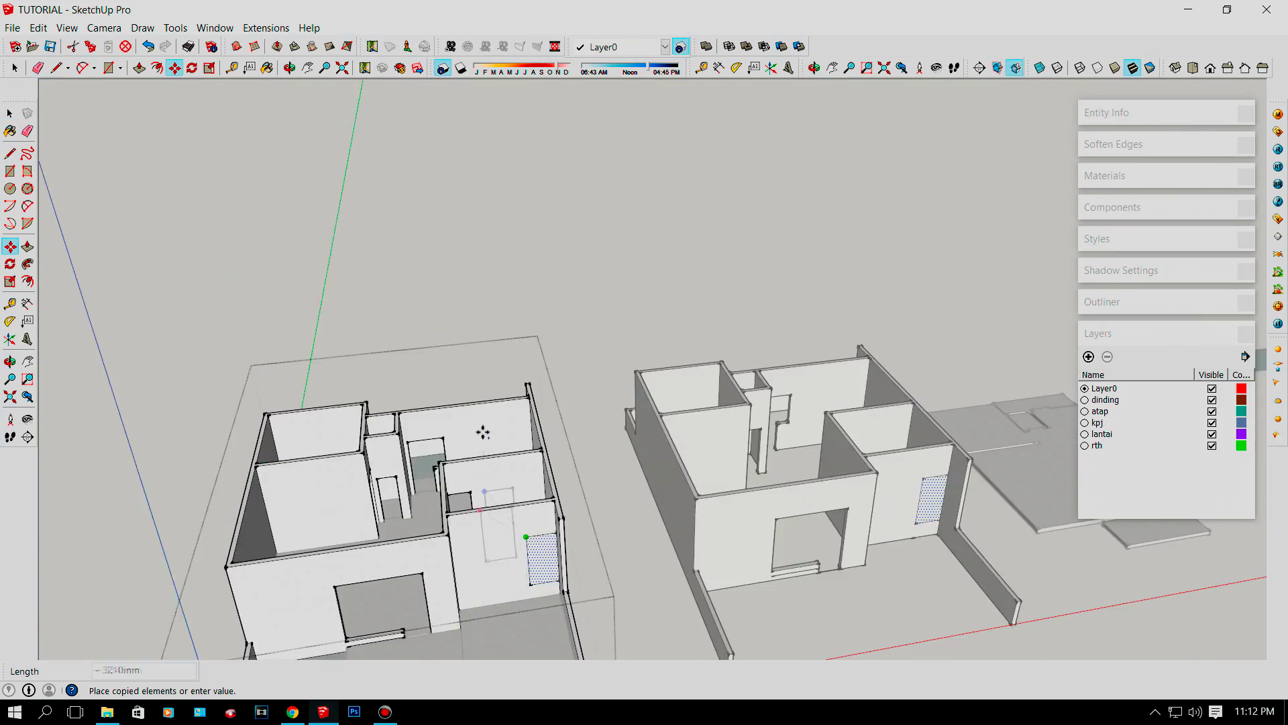
{"action": "scroll", "coordinate": [484, 433], "scroll_direction": "up", "scroll_amount": 2}
{"action": "left_click", "coordinate": [229, 410]}
{"action": "middle_click_drag", "start_coordinate": [230, 410], "coordinate": [877, 508]}
{"action": "scroll", "coordinate": [745, 456], "scroll_direction": "up", "scroll_amount": 2}
{"action": "left_click", "coordinate": [745, 448]}
{"action": "scroll", "coordinate": [746, 456], "scroll_direction": "down", "scroll_amount": 3}
{"action": "scroll", "coordinate": [764, 530], "scroll_direction": "up", "scroll_amount": 4}
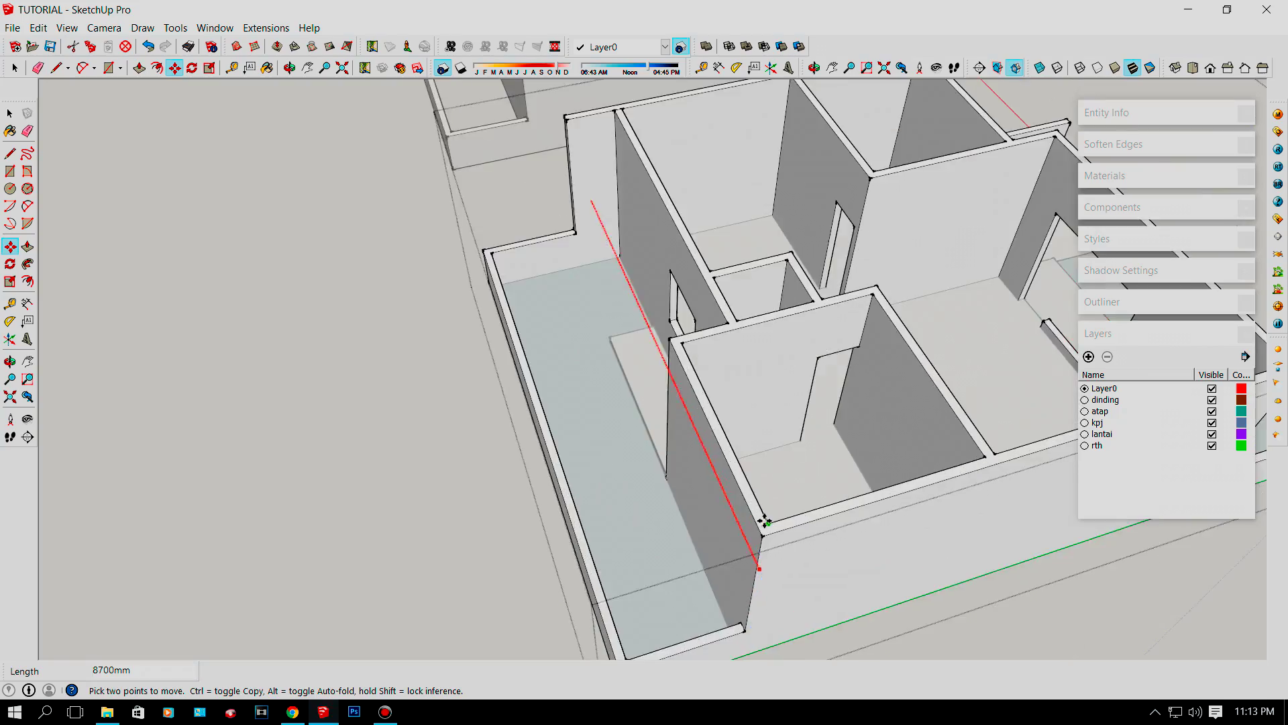
{"action": "left_click", "coordinate": [765, 521]}
Tidy the copied window outline in the rear bedroom and Push/Pull both bedroom window faces through their walls.
{"action": "middle_click_drag", "start_coordinate": [765, 521], "coordinate": [345, 365]}
{"action": "key", "text": "p"}
{"action": "key", "text": "space"}
{"action": "scroll", "coordinate": [330, 338], "scroll_direction": "up", "scroll_amount": 3}
{"action": "double_click", "coordinate": [329, 336]}
{"action": "key", "text": "m"}
{"action": "key", "text": "e"}
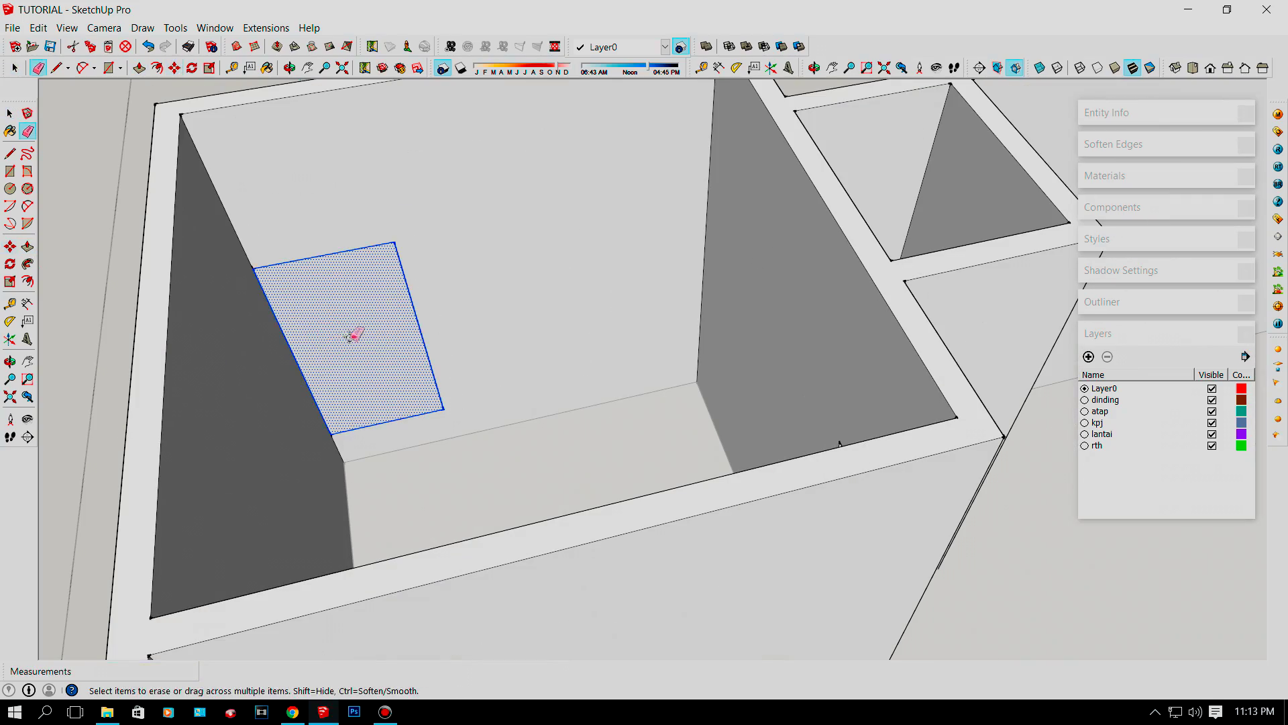
{"action": "left_click", "coordinate": [408, 300]}
{"action": "scroll", "coordinate": [356, 429], "scroll_direction": "up", "scroll_amount": 3}
{"action": "left_click", "coordinate": [342, 445]}
{"action": "scroll", "coordinate": [374, 477], "scroll_direction": "down", "scroll_amount": 6}
{"action": "key", "text": "p"}
{"action": "left_click", "coordinate": [398, 447]}
{"action": "left_click", "coordinate": [365, 371]}
{"action": "left_click", "coordinate": [649, 478]}
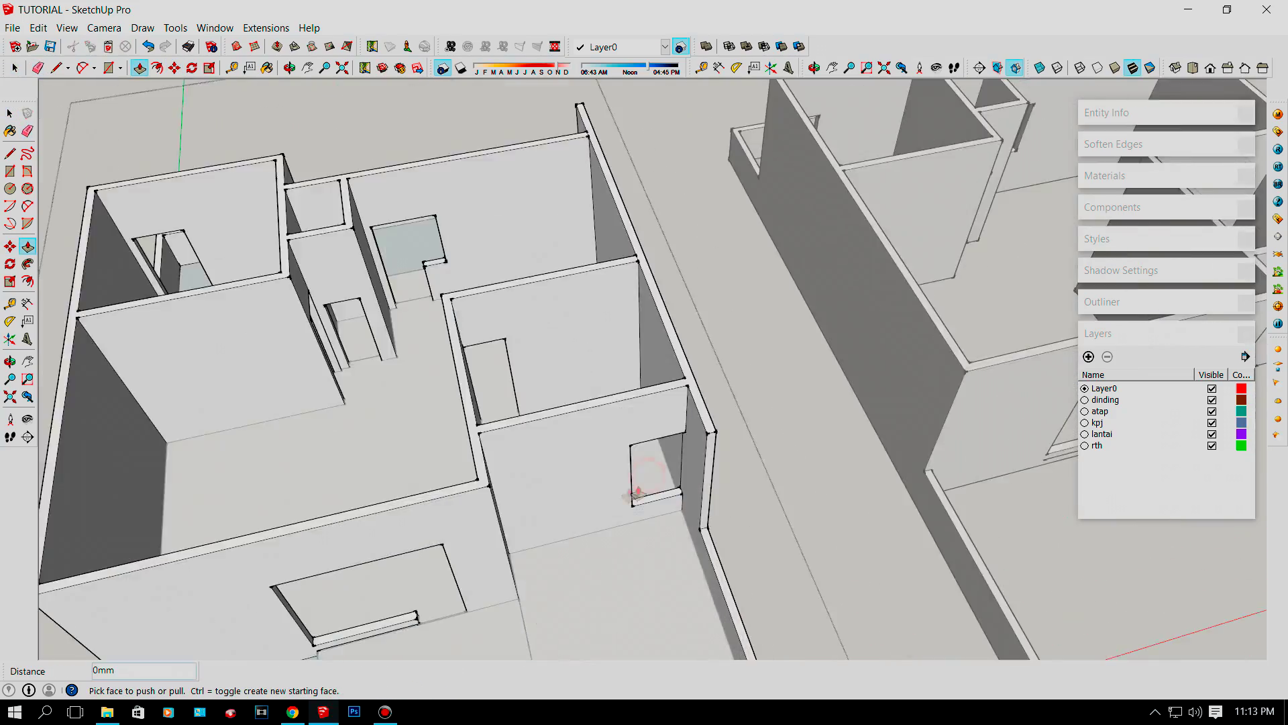
Examine the finished door and window openings from several sides of the house.
{"action": "key", "text": "space"}
{"action": "middle_click_drag", "start_coordinate": [636, 497], "coordinate": [615, 575]}
{"action": "scroll", "coordinate": [714, 440], "scroll_direction": "down", "scroll_amount": 8}
{"action": "scroll", "coordinate": [745, 443], "scroll_direction": "up", "scroll_amount": 5}
{"action": "middle_click_drag", "start_coordinate": [745, 443], "coordinate": [617, 437]}
{"action": "scroll", "coordinate": [625, 448], "scroll_direction": "down", "scroll_amount": 5}
{"action": "scroll", "coordinate": [454, 451], "scroll_direction": "up", "scroll_amount": 6}
{"action": "mouse_move", "coordinate": [453, 451]}
{"action": "middle_mouse_down"}
{"action": "mouse_move", "coordinate": [847, 497]}
{"action": "mouse_move", "coordinate": [742, 461]}
{"action": "mouse_move", "coordinate": [447, 457]}
{"action": "middle_mouse_up"}
{"action": "scroll", "coordinate": [447, 458], "scroll_direction": "down", "scroll_amount": 6}
{"action": "middle_click_drag", "start_coordinate": [255, 537], "coordinate": [771, 547]}
{"action": "scroll", "coordinate": [604, 523], "scroll_direction": "up", "scroll_amount": 4}
{"action": "scroll", "coordinate": [604, 523], "scroll_direction": "down", "scroll_amount": 4}
{"action": "middle_click_drag", "start_coordinate": [631, 531], "coordinate": [1040, 470]}
{"action": "scroll", "coordinate": [811, 555], "scroll_direction": "up", "scroll_amount": 3}
{"action": "scroll", "coordinate": [773, 414], "scroll_direction": "up", "scroll_amount": 6}
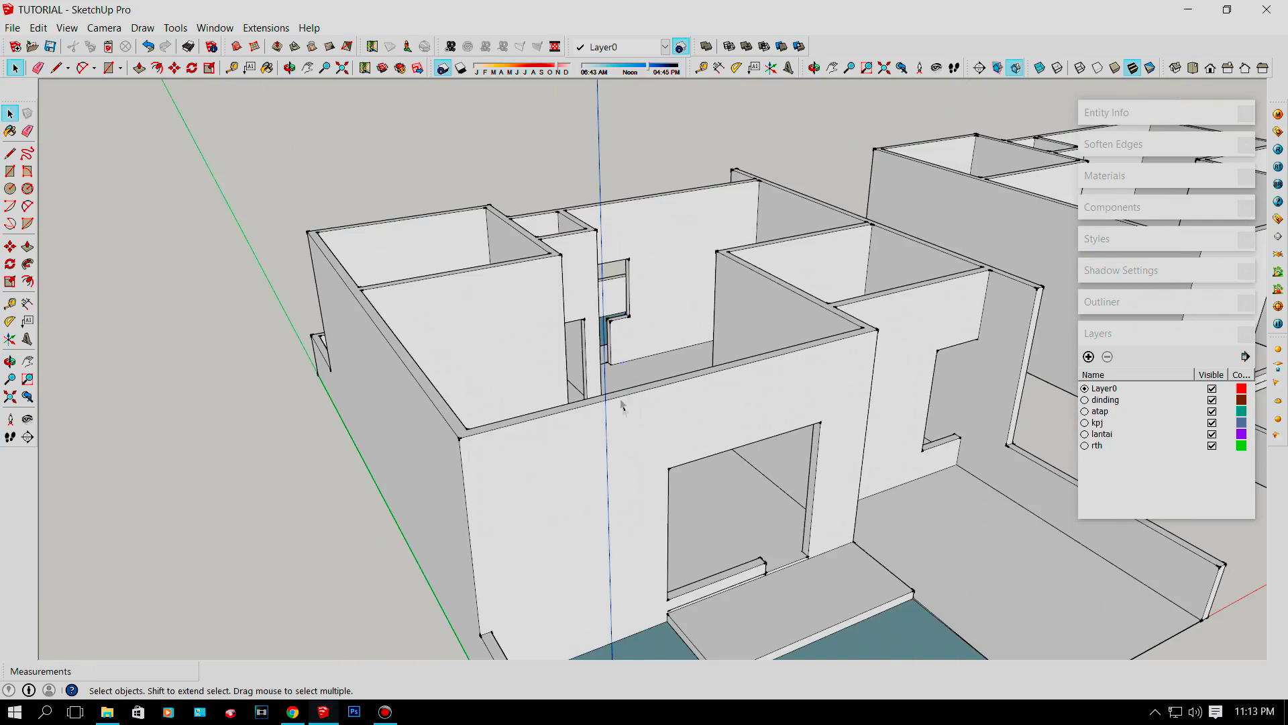
Inspect the front facade's door and window openings, the interior doorways and the openings facing the back garden.
{"action": "scroll", "coordinate": [622, 405], "scroll_direction": "down", "scroll_amount": 5}
{"action": "middle_click_drag", "start_coordinate": [669, 460], "coordinate": [442, 344]}
{"action": "scroll", "coordinate": [534, 435], "scroll_direction": "up", "scroll_amount": 4}
{"action": "scroll", "coordinate": [472, 432], "scroll_direction": "up", "scroll_amount": 3}
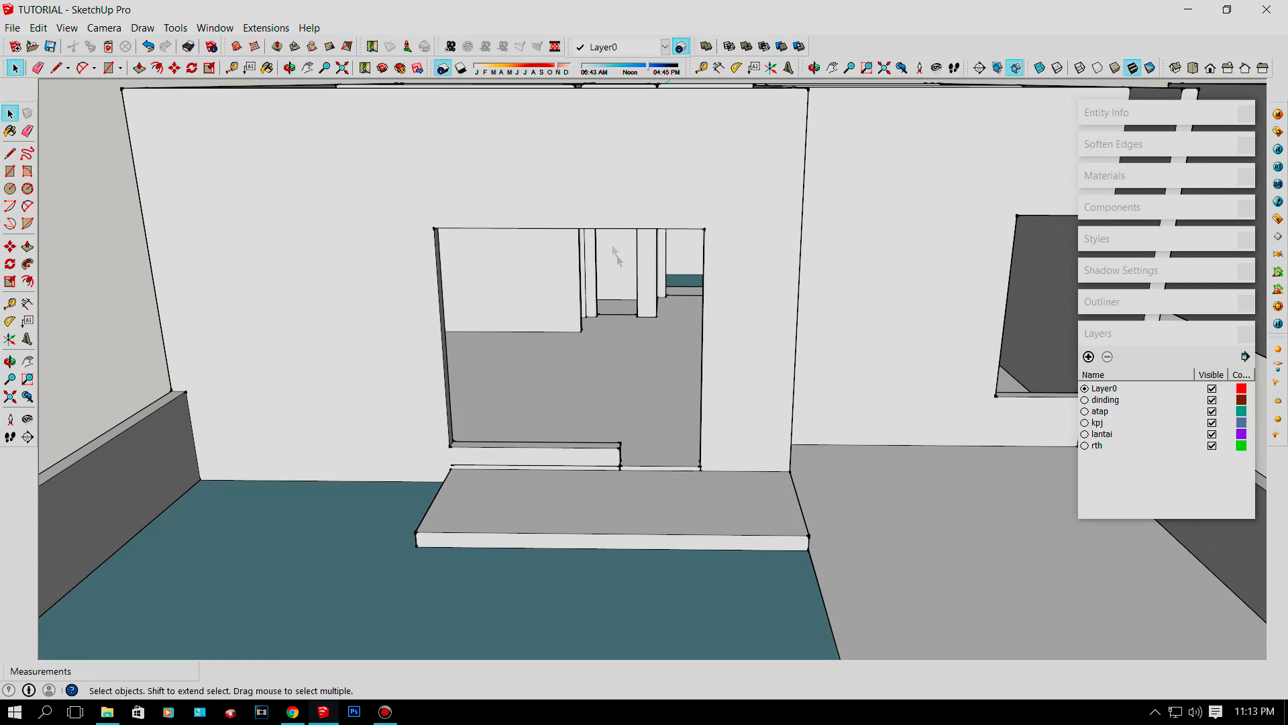
{"action": "scroll", "coordinate": [618, 463], "scroll_direction": "down", "scroll_amount": 5}
{"action": "middle_click_drag", "start_coordinate": [577, 443], "coordinate": [547, 530]}
{"action": "scroll", "coordinate": [585, 309], "scroll_direction": "up", "scroll_amount": 5}
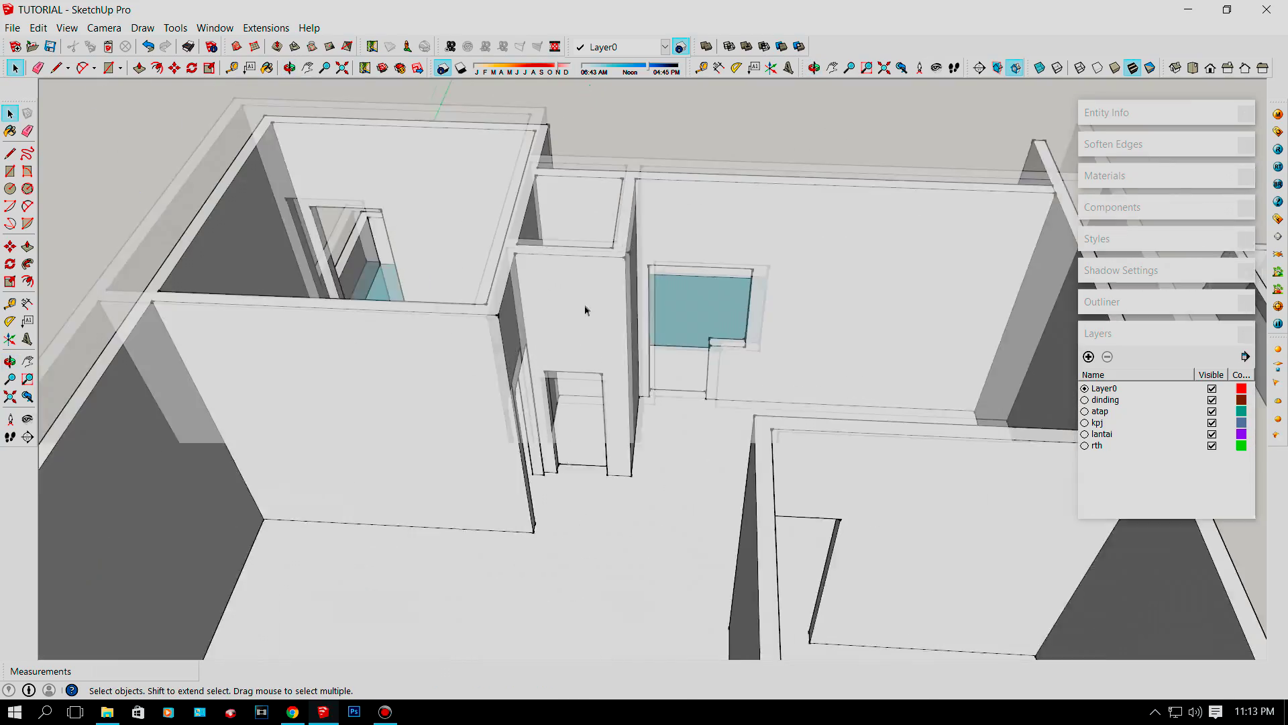
{"action": "scroll", "coordinate": [585, 310], "scroll_direction": "up", "scroll_amount": 3}
{"action": "middle_click_drag", "start_coordinate": [807, 411], "coordinate": [1040, 423]}
{"action": "scroll", "coordinate": [624, 437], "scroll_direction": "down", "scroll_amount": 3}
{"action": "middle_click_drag", "start_coordinate": [920, 472], "coordinate": [1154, 470]}
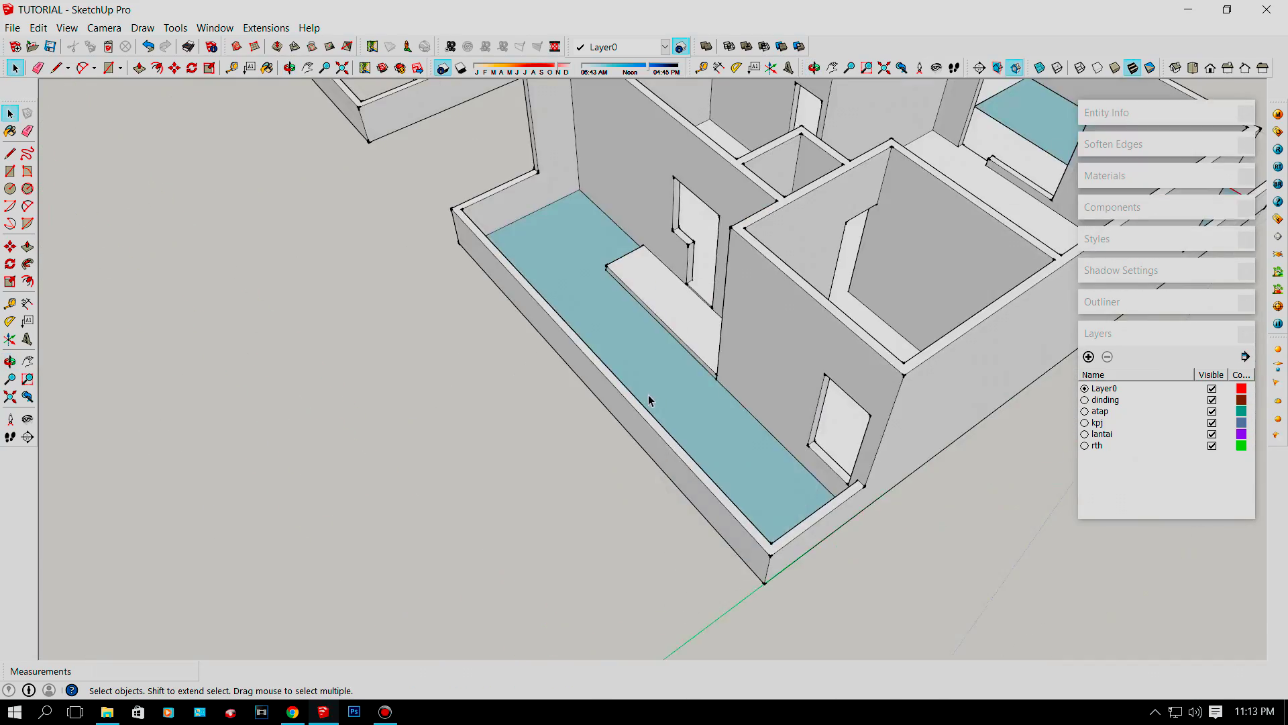
{"action": "scroll", "coordinate": [648, 394], "scroll_direction": "down", "scroll_amount": 5}
{"action": "middle_click_drag", "start_coordinate": [649, 394], "coordinate": [950, 354]}
{"action": "scroll", "coordinate": [607, 439], "scroll_direction": "up", "scroll_amount": 2}
{"action": "mouse_move", "coordinate": [607, 440]}
{"action": "middle_mouse_down"}
{"action": "mouse_move", "coordinate": [434, 283]}
{"action": "mouse_move", "coordinate": [630, 337]}
{"action": "mouse_move", "coordinate": [926, 291]}
{"action": "mouse_move", "coordinate": [687, 365]}
{"action": "mouse_move", "coordinate": [984, 331]}
{"action": "mouse_move", "coordinate": [585, 387]}
{"action": "mouse_move", "coordinate": [767, 442]}
{"action": "middle_mouse_up"}
{"action": "scroll", "coordinate": [433, 282], "scroll_direction": "up", "scroll_amount": 2}
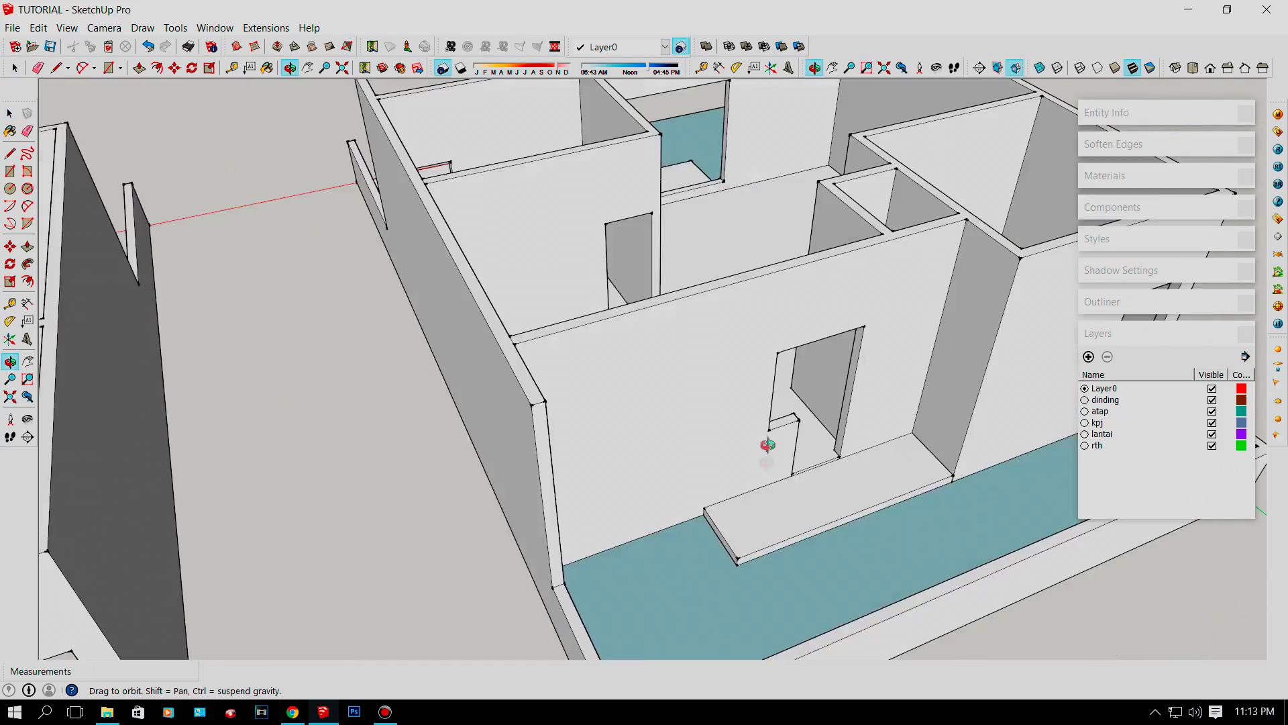
Examine the front of the house and its interior rooms, checking the partition walls and doorways.
{"action": "scroll", "coordinate": [768, 443], "scroll_direction": "down", "scroll_amount": 3}
{"action": "middle_click_drag", "start_coordinate": [641, 426], "coordinate": [734, 365]}
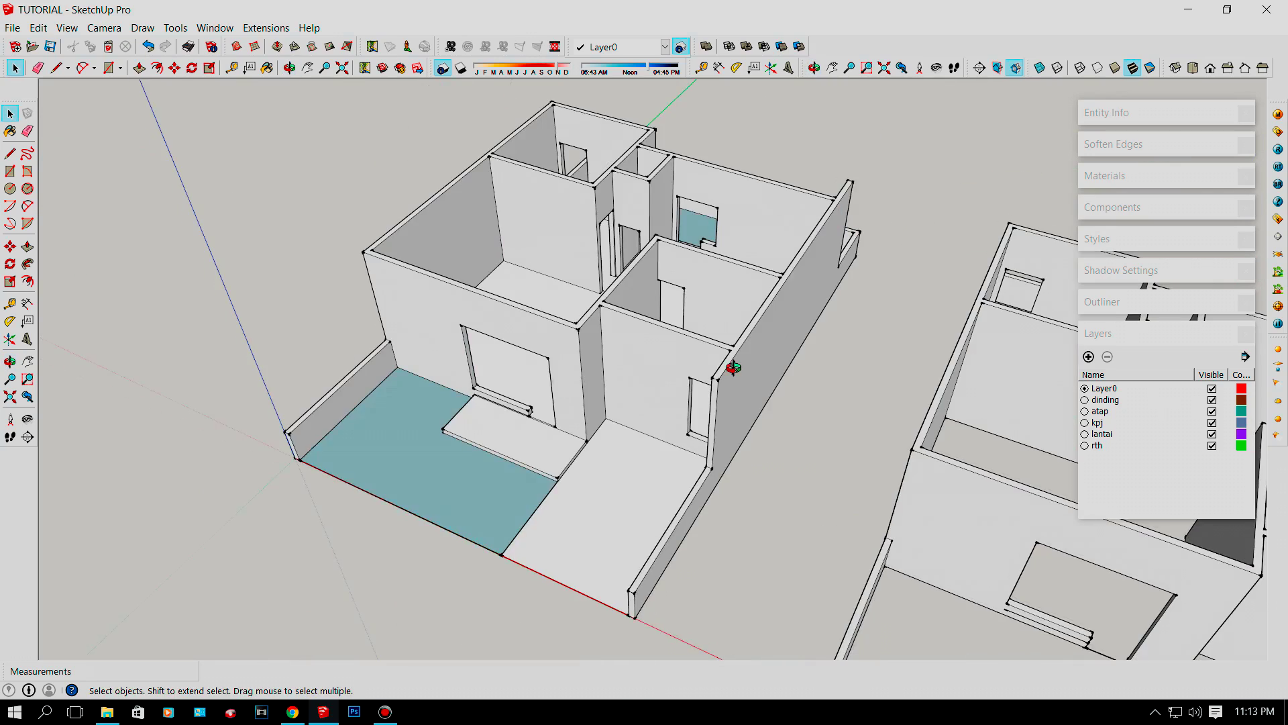
{"action": "scroll", "coordinate": [513, 338], "scroll_direction": "up", "scroll_amount": 5}
{"action": "scroll", "coordinate": [552, 325], "scroll_direction": "down", "scroll_amount": 5}
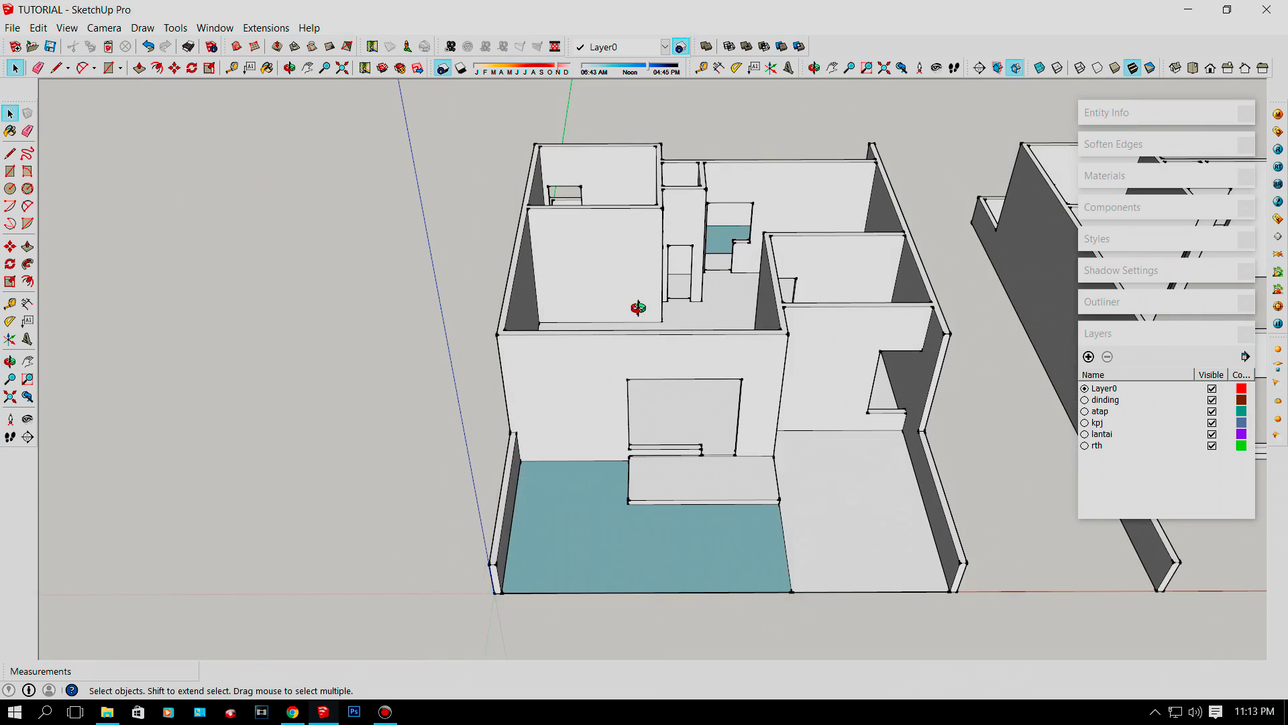
{"action": "scroll", "coordinate": [627, 299], "scroll_direction": "up", "scroll_amount": 4}
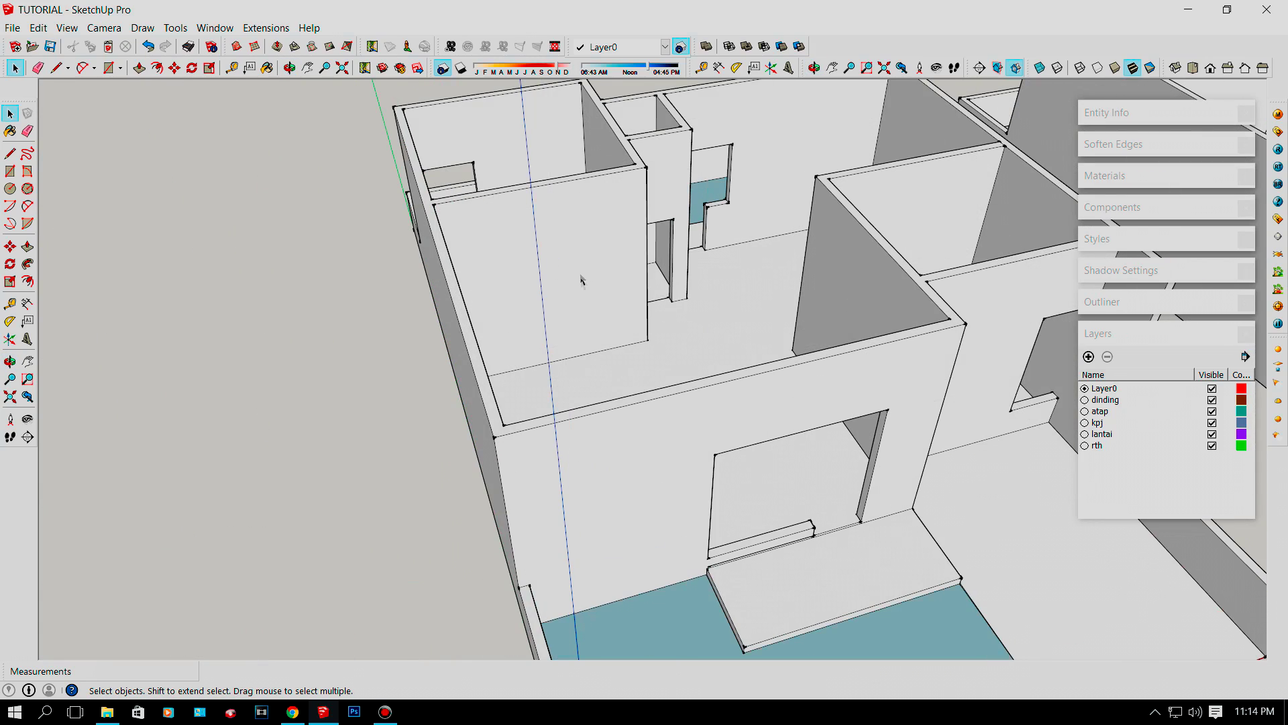
{"action": "scroll", "coordinate": [581, 282], "scroll_direction": "down", "scroll_amount": 2}
{"action": "scroll", "coordinate": [584, 308], "scroll_direction": "down", "scroll_amount": 3}
{"action": "scroll", "coordinate": [598, 251], "scroll_direction": "up", "scroll_amount": 4}
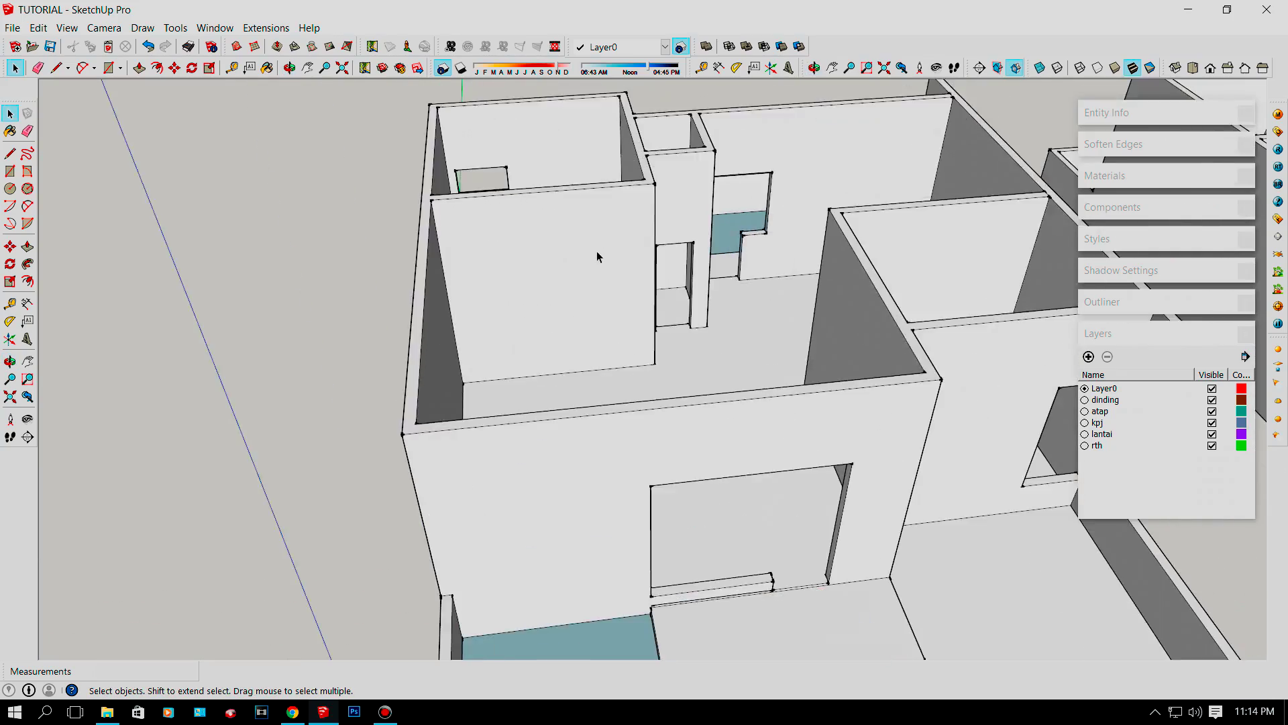
{"action": "scroll", "coordinate": [538, 296], "scroll_direction": "down", "scroll_amount": 4}
{"action": "middle_click_drag", "start_coordinate": [538, 296], "coordinate": [565, 321]}
{"action": "scroll", "coordinate": [565, 321], "scroll_direction": "up", "scroll_amount": 4}
{"action": "scroll", "coordinate": [566, 370], "scroll_direction": "up", "scroll_amount": 3}
{"action": "scroll", "coordinate": [718, 379], "scroll_direction": "down", "scroll_amount": 4}
{"action": "middle_click_drag", "start_coordinate": [729, 382], "coordinate": [852, 395]}
{"action": "scroll", "coordinate": [604, 408], "scroll_direction": "up", "scroll_amount": 3}
{"action": "scroll", "coordinate": [605, 409], "scroll_direction": "down", "scroll_amount": 4}
{"action": "middle_click_drag", "start_coordinate": [637, 419], "coordinate": [676, 495]}
{"action": "scroll", "coordinate": [561, 255], "scroll_direction": "up", "scroll_amount": 4}
{"action": "scroll", "coordinate": [564, 262], "scroll_direction": "up", "scroll_amount": 2}
{"action": "middle_click_drag", "start_coordinate": [632, 326], "coordinate": [541, 382]}
{"action": "scroll", "coordinate": [449, 361], "scroll_direction": "down", "scroll_amount": 4}
{"action": "scroll", "coordinate": [451, 364], "scroll_direction": "down", "scroll_amount": 3}
{"action": "scroll", "coordinate": [461, 334], "scroll_direction": "up", "scroll_amount": 4}
{"action": "scroll", "coordinate": [451, 337], "scroll_direction": "down", "scroll_amount": 4}
{"action": "middle_click_drag", "start_coordinate": [451, 336], "coordinate": [488, 362]}
{"action": "scroll", "coordinate": [516, 297], "scroll_direction": "up", "scroll_amount": 8}
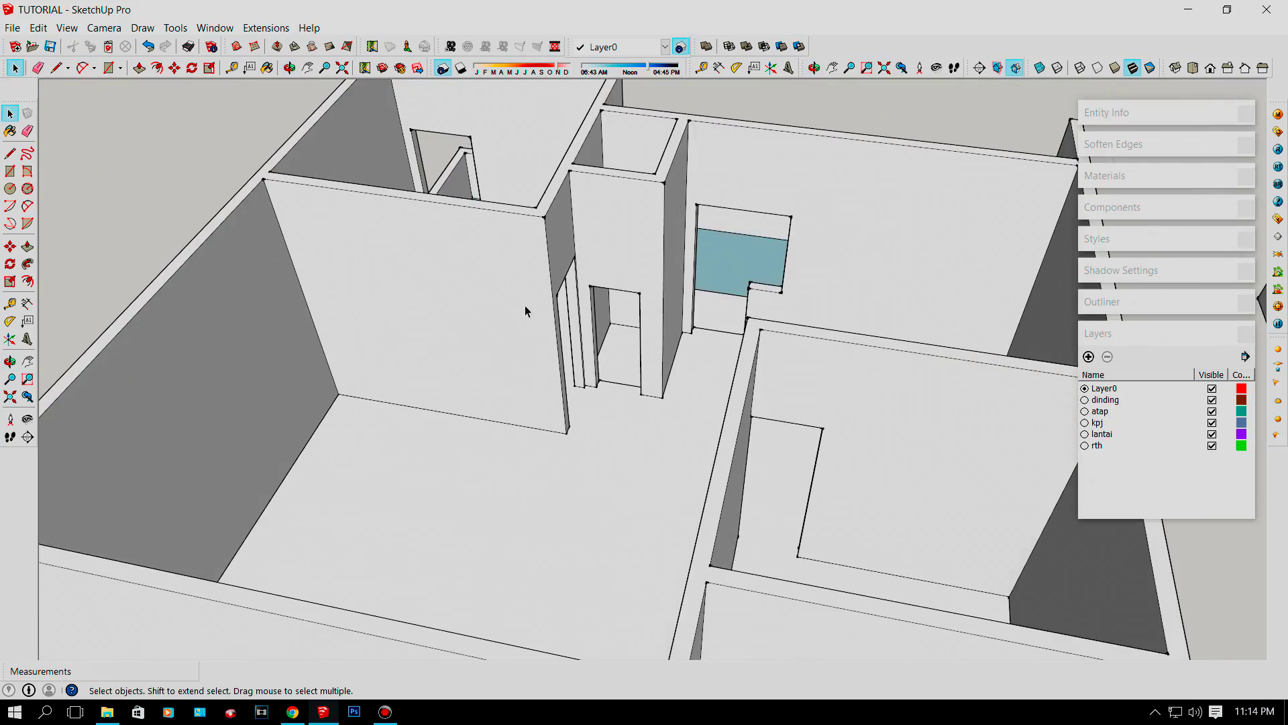
{"action": "scroll", "coordinate": [526, 308], "scroll_direction": "down", "scroll_amount": 10}
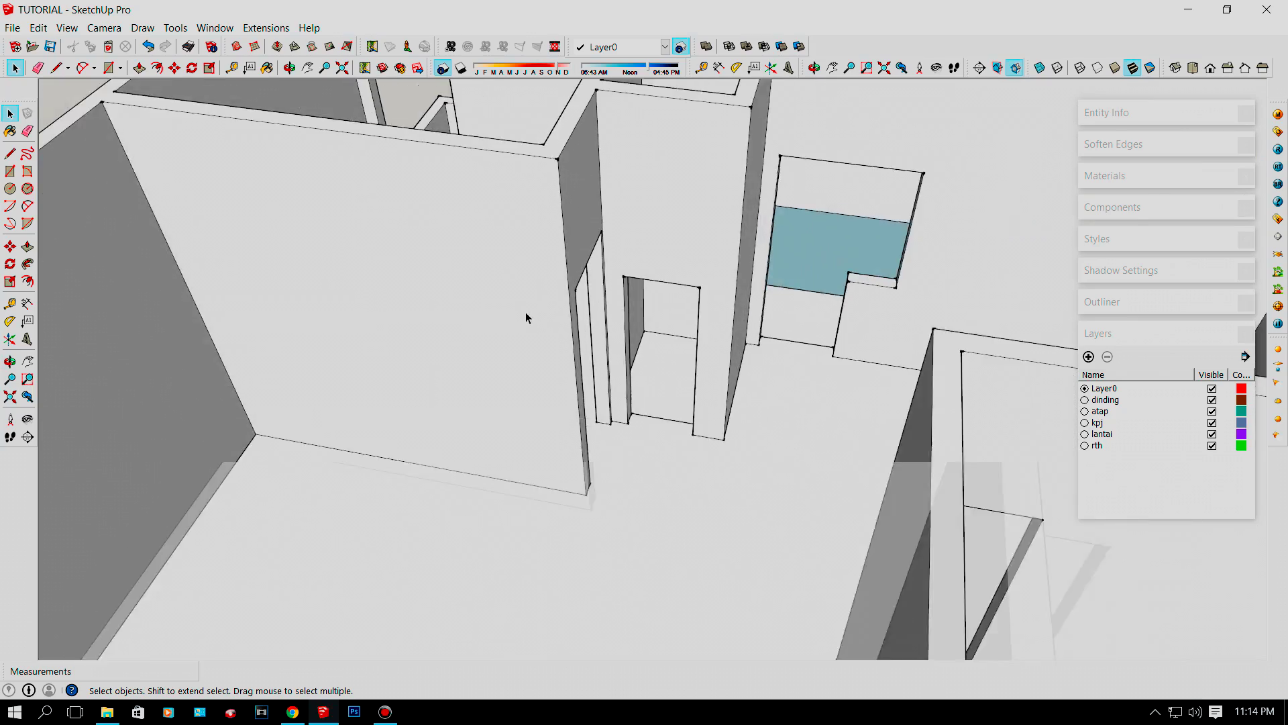
{"action": "scroll", "coordinate": [528, 312], "scroll_direction": "down", "scroll_amount": 6}
Review the whole house from outside and from above, including the boundary walls, terrace and gardens.
{"action": "middle_click_drag", "start_coordinate": [529, 312], "coordinate": [756, 281]}
{"action": "scroll", "coordinate": [506, 284], "scroll_direction": "up", "scroll_amount": 7}
{"action": "scroll", "coordinate": [493, 292], "scroll_direction": "down", "scroll_amount": 8}
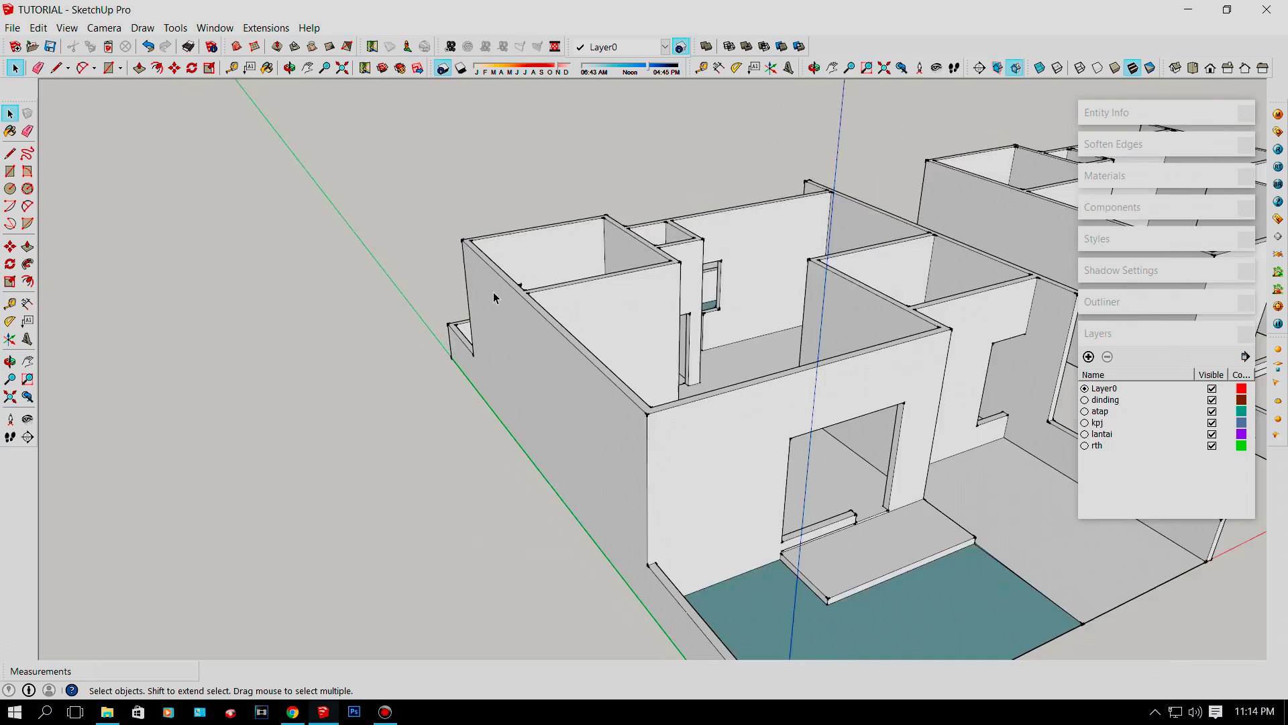
{"action": "scroll", "coordinate": [584, 338], "scroll_direction": "up", "scroll_amount": 5}
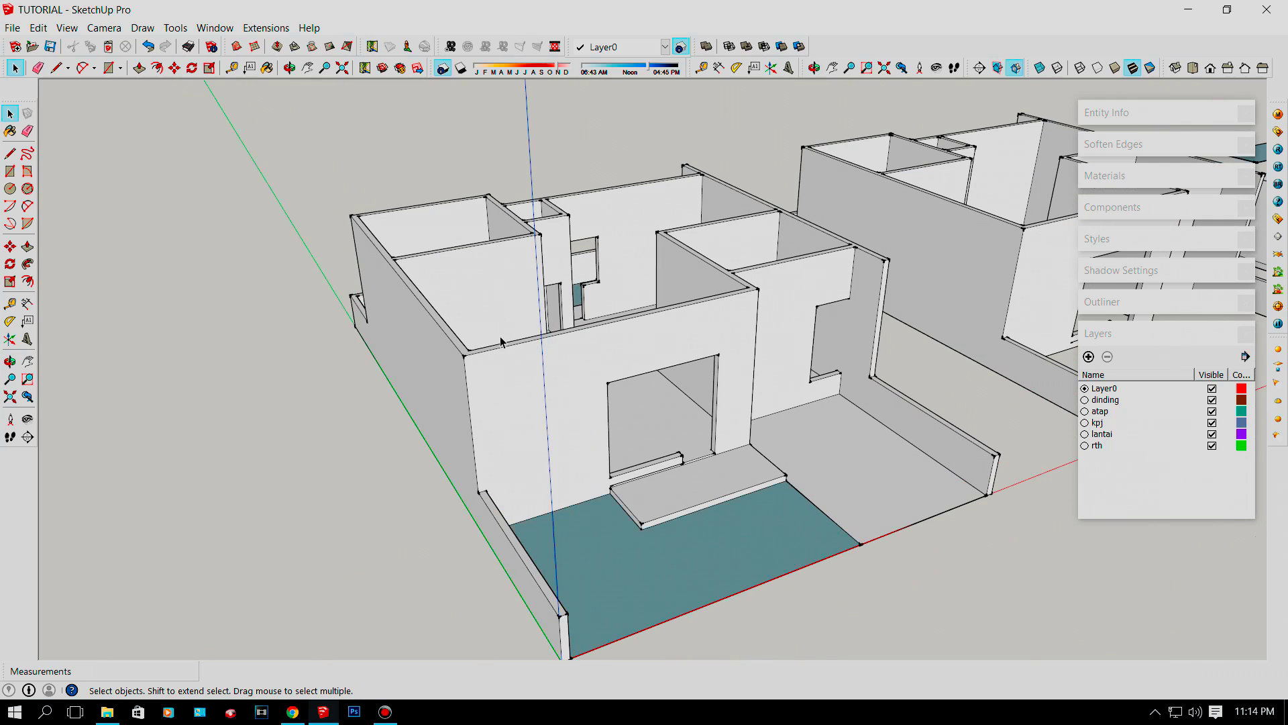
{"action": "middle_click_drag", "start_coordinate": [492, 354], "coordinate": [899, 344]}
{"action": "scroll", "coordinate": [886, 262], "scroll_direction": "up", "scroll_amount": 4}
{"action": "middle_click_drag", "start_coordinate": [883, 245], "coordinate": [221, 295]}
{"action": "scroll", "coordinate": [491, 348], "scroll_direction": "down", "scroll_amount": 8}
{"action": "middle_click_drag", "start_coordinate": [491, 349], "coordinate": [362, 342]}
{"action": "scroll", "coordinate": [461, 335], "scroll_direction": "up", "scroll_amount": 3}
{"action": "scroll", "coordinate": [461, 334], "scroll_direction": "down", "scroll_amount": 4}
{"action": "middle_click_drag", "start_coordinate": [464, 337], "coordinate": [513, 376]}
{"action": "scroll", "coordinate": [508, 296], "scroll_direction": "up", "scroll_amount": 5}
{"action": "scroll", "coordinate": [497, 302], "scroll_direction": "down", "scroll_amount": 8}
{"action": "scroll", "coordinate": [463, 272], "scroll_direction": "up", "scroll_amount": 4}
{"action": "scroll", "coordinate": [464, 270], "scroll_direction": "up", "scroll_amount": 3}
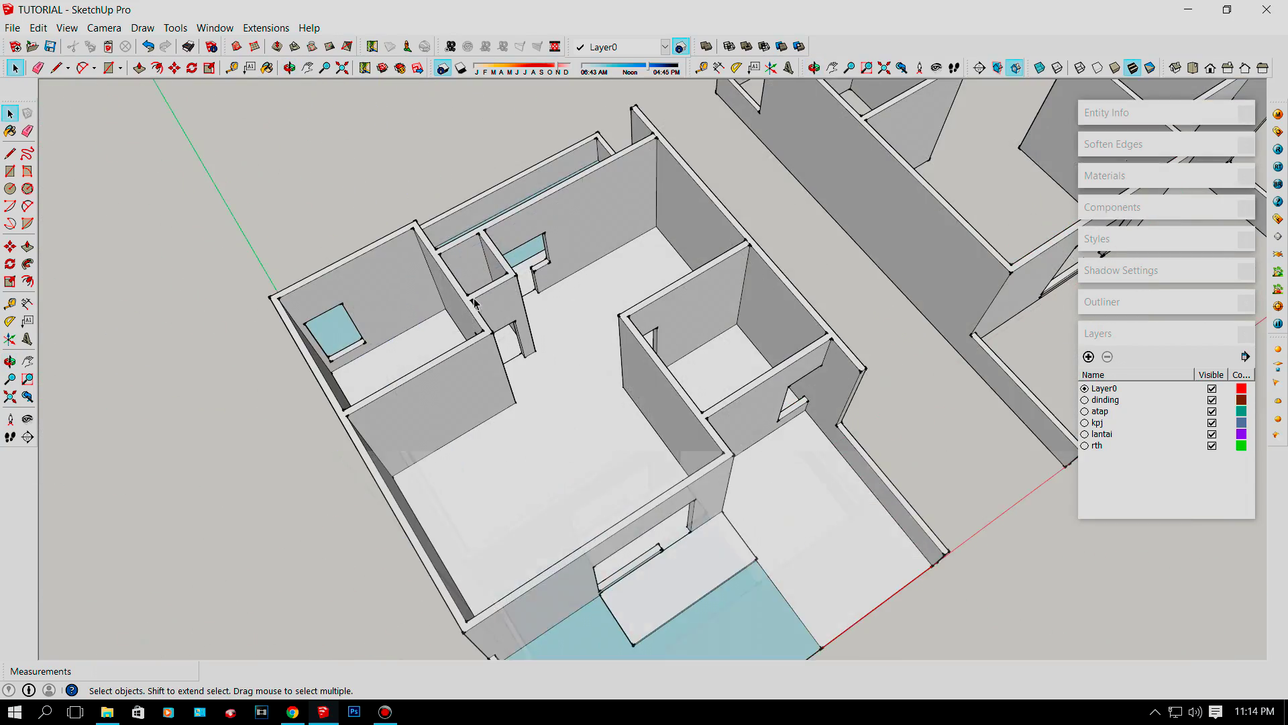
Collapse the layer list and browse the material library to the Translucent collection.
{"action": "left_click", "coordinate": [1101, 334]}
{"action": "middle_click_drag", "start_coordinate": [777, 386], "coordinate": [735, 353]}
{"action": "scroll", "coordinate": [728, 350], "scroll_direction": "up", "scroll_amount": 4}
{"action": "scroll", "coordinate": [570, 340], "scroll_direction": "down", "scroll_amount": 5}
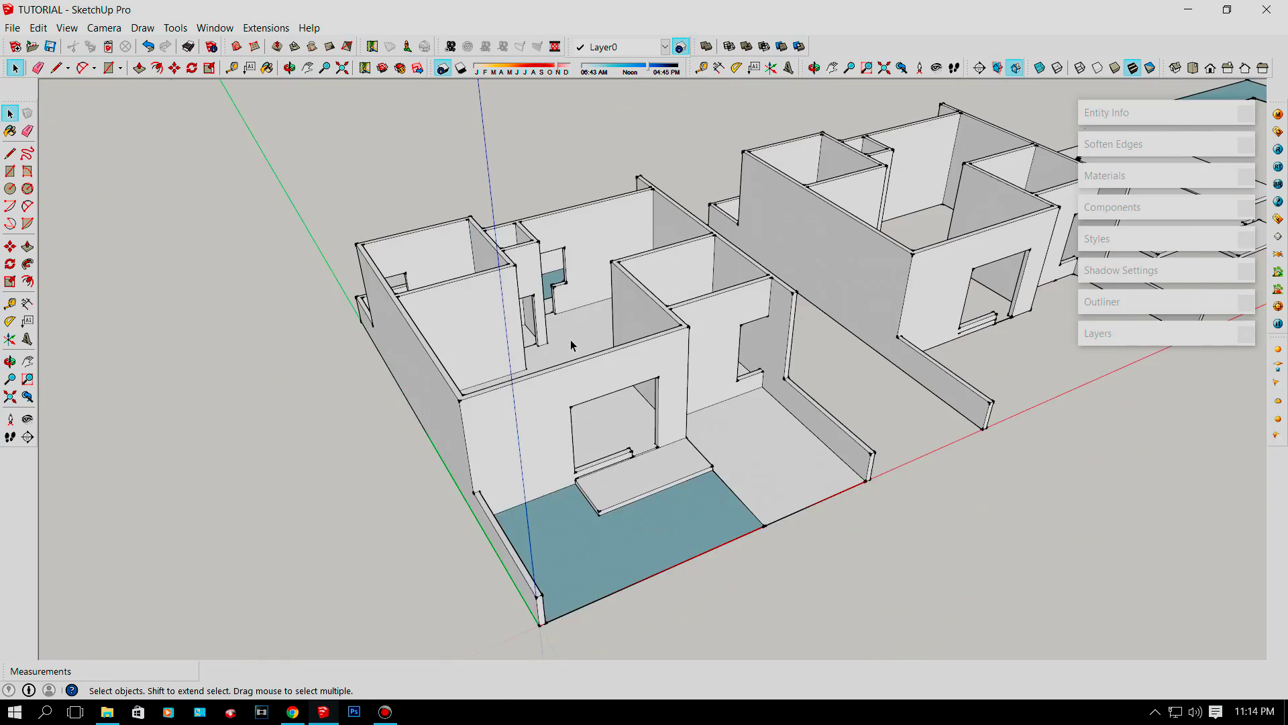
{"action": "scroll", "coordinate": [571, 339], "scroll_direction": "up", "scroll_amount": 6}
{"action": "left_click", "coordinate": [1105, 176]}
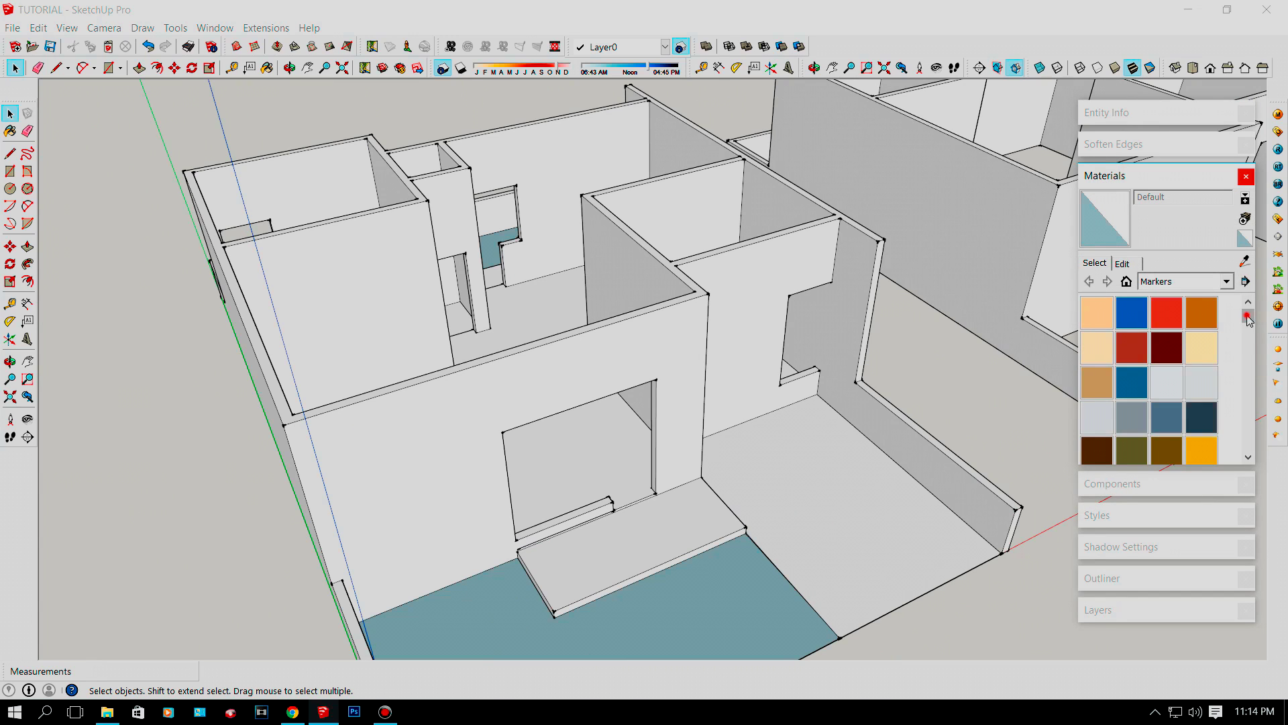
{"action": "mouse_move", "coordinate": [1247, 320]}
{"action": "left_mouse_down"}
{"action": "mouse_move", "coordinate": [1247, 436]}
{"action": "mouse_move", "coordinate": [1233, 304]}
{"action": "mouse_move", "coordinate": [1228, 430]}
{"action": "mouse_move", "coordinate": [1213, 308]}
{"action": "mouse_move", "coordinate": [1175, 286]}
{"action": "left_mouse_up"}
{"action": "left_click", "coordinate": [1176, 286]}
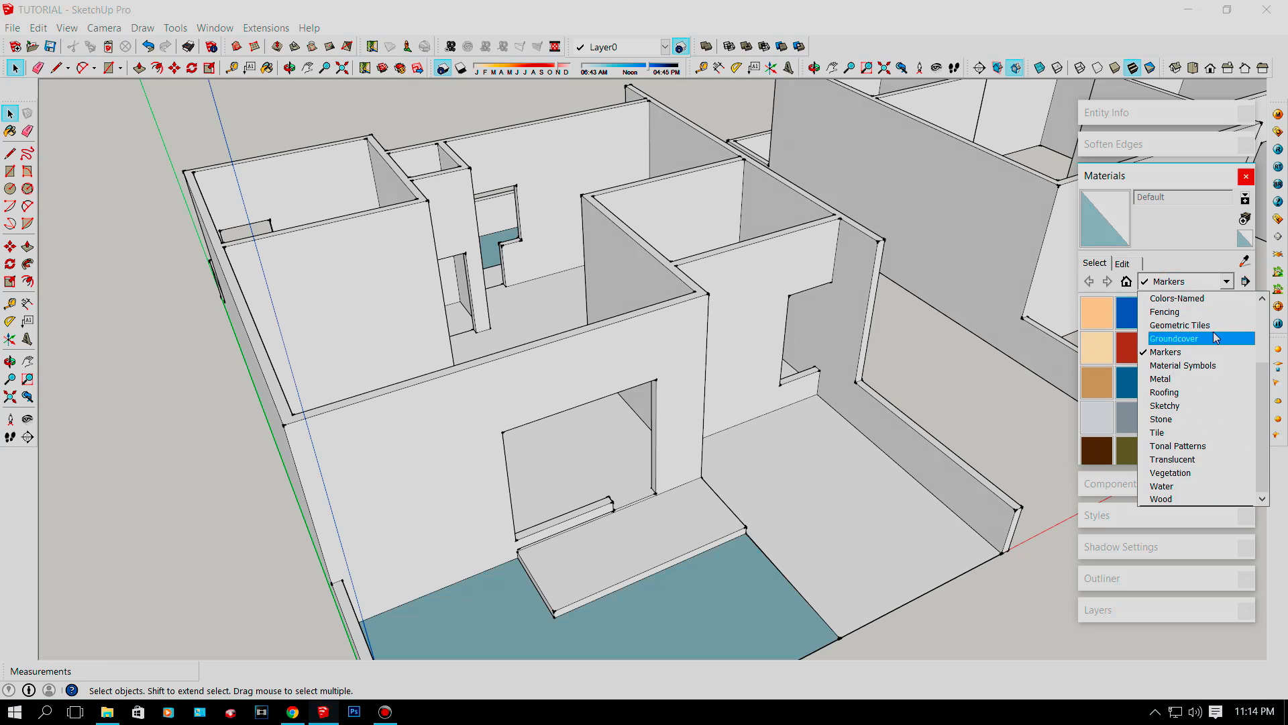
{"action": "left_click", "coordinate": [1191, 461]}
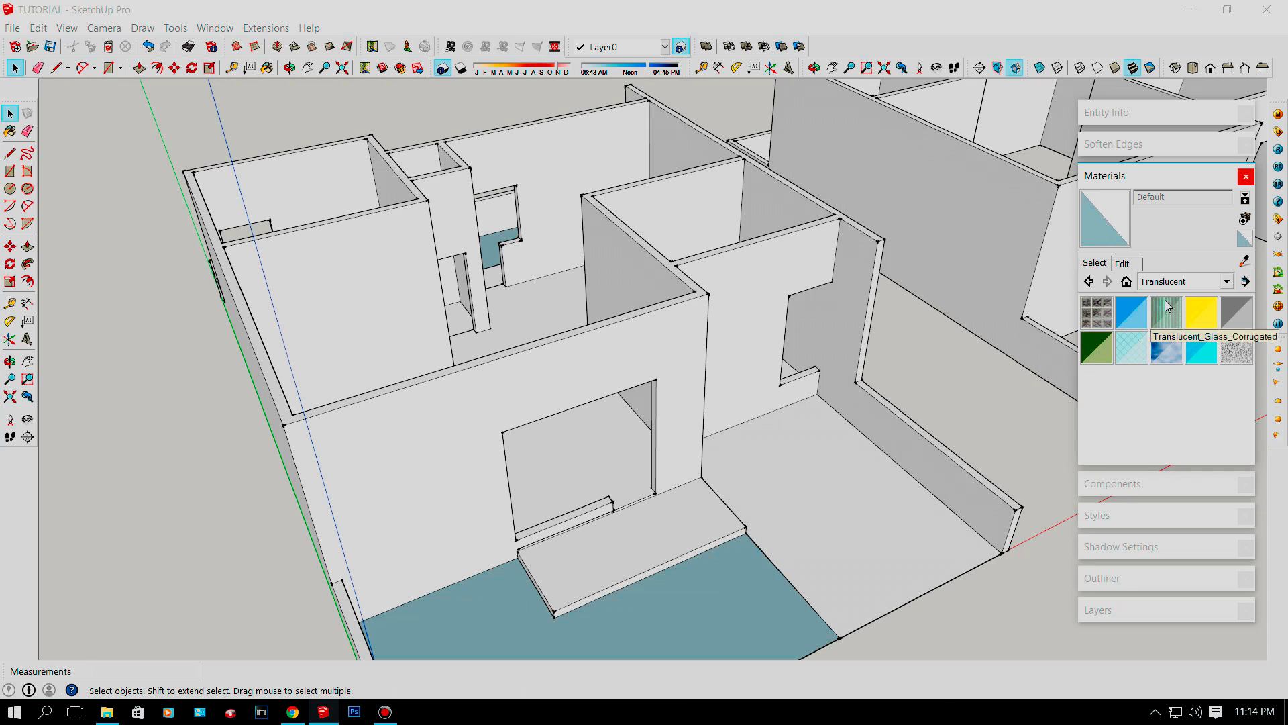
{"action": "scroll", "coordinate": [719, 360], "scroll_direction": "down", "scroll_amount": 5}
{"action": "middle_click_drag", "start_coordinate": [916, 353], "coordinate": [392, 282]}
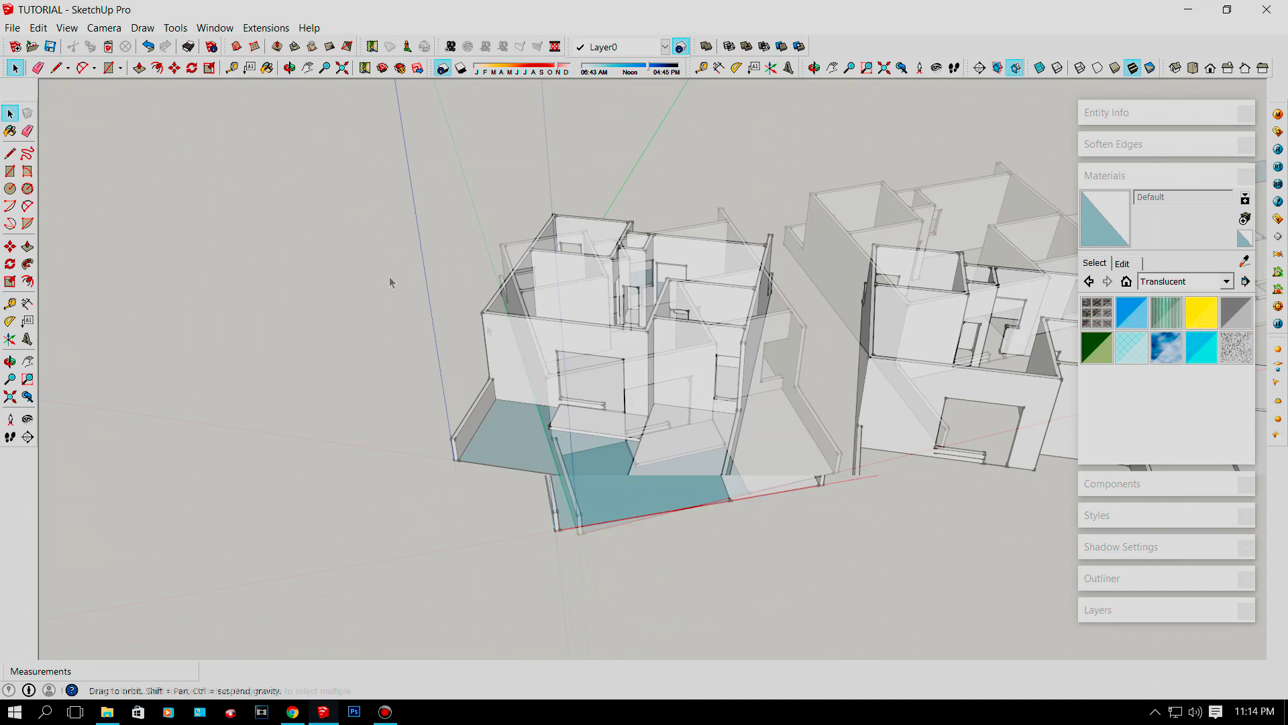
{"action": "left_click", "coordinate": [18, 30]}
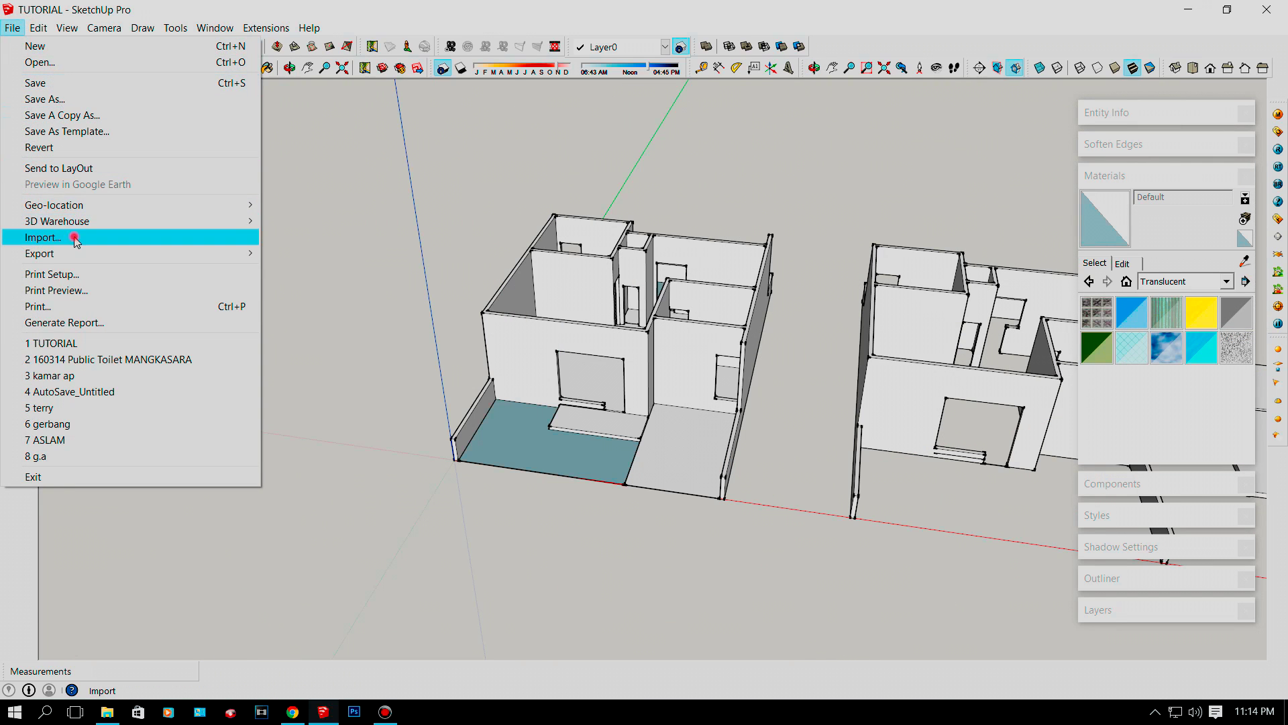
{"action": "left_click", "coordinate": [74, 237]}
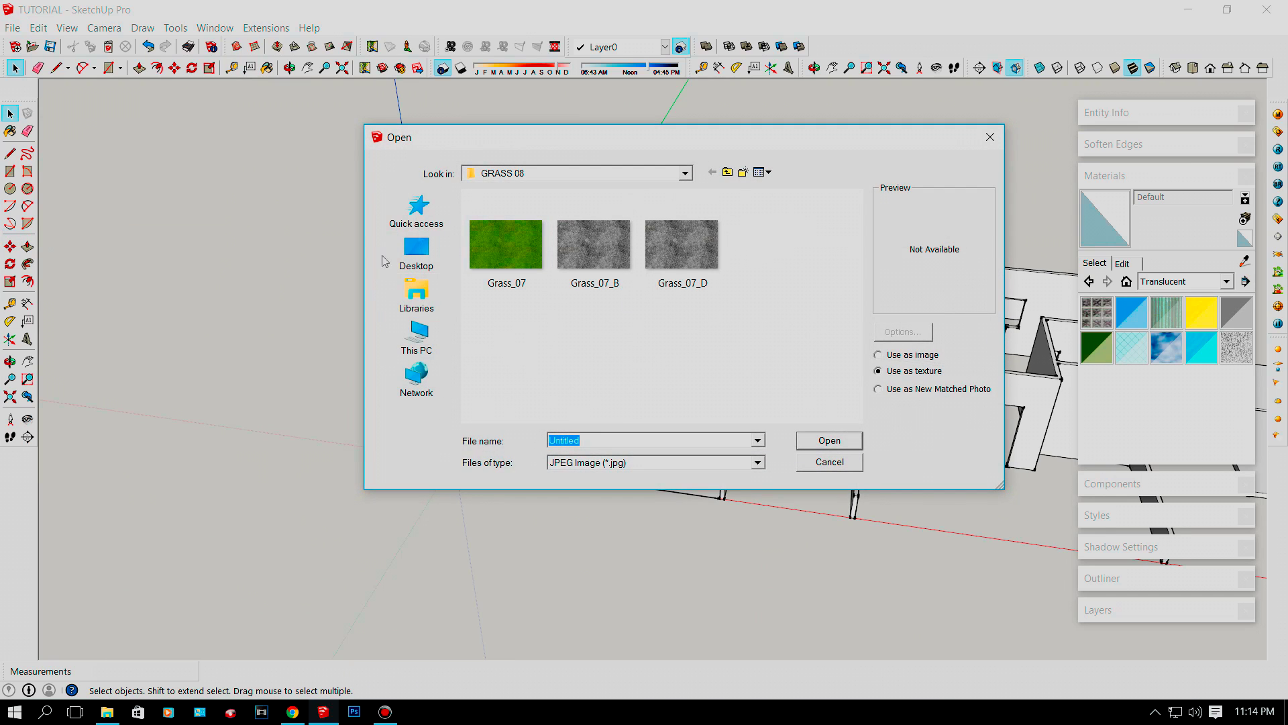
{"action": "left_click", "coordinate": [498, 247]}
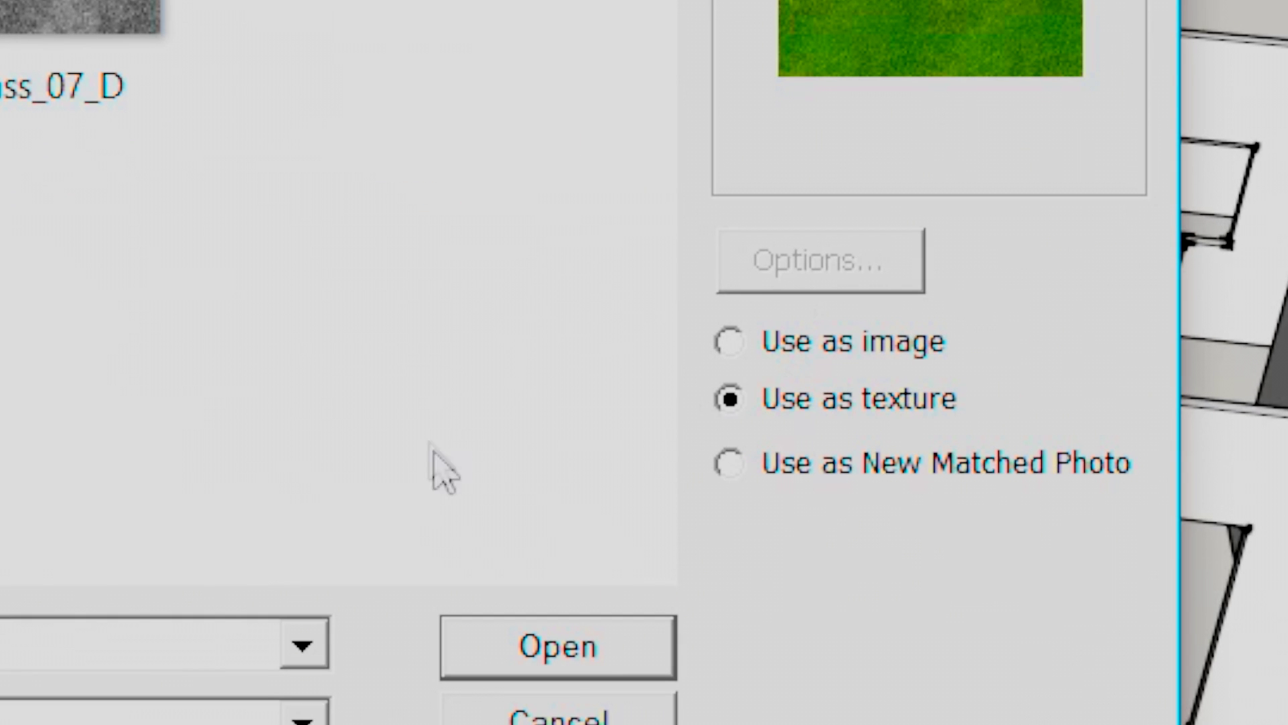
{"action": "left_click", "coordinate": [738, 350]}
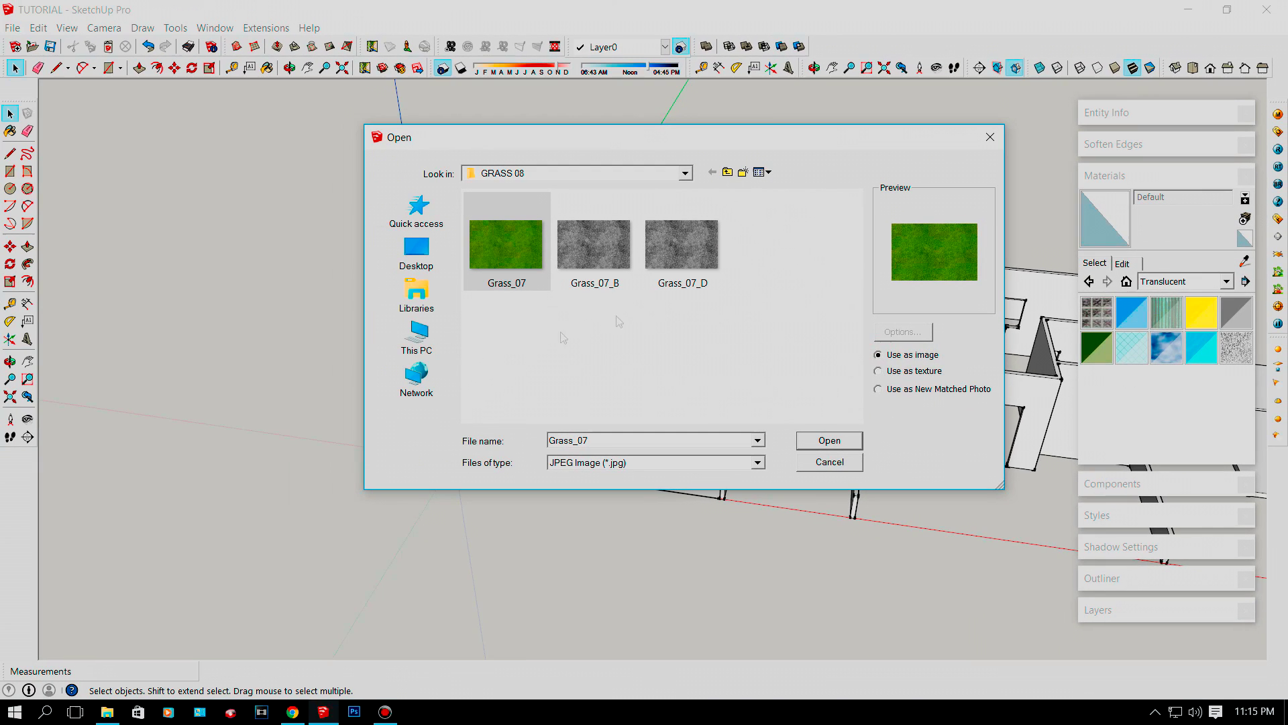
{"action": "left_click", "coordinate": [829, 462]}
Push/Pull the end face of the side boundary wall along the front garden's street edge to form a front wall.
{"action": "scroll", "coordinate": [690, 446], "scroll_direction": "up", "scroll_amount": 8}
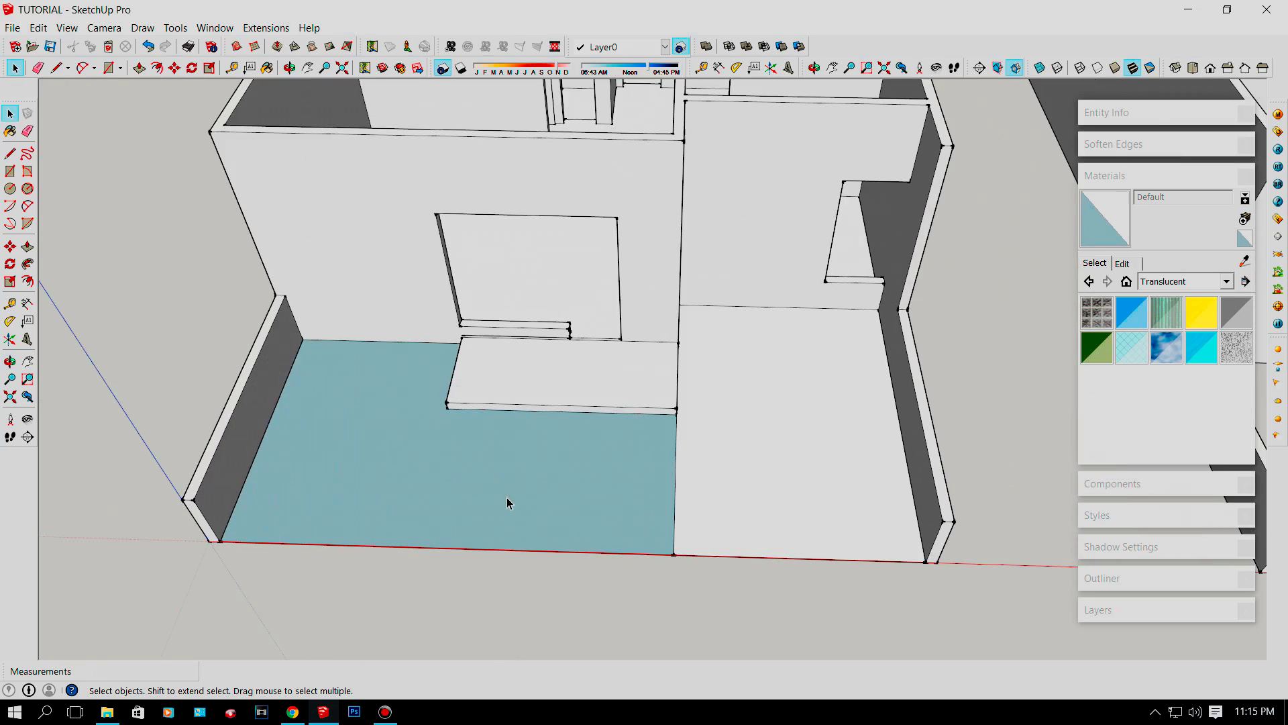
{"action": "scroll", "coordinate": [411, 497], "scroll_direction": "down", "scroll_amount": 6}
{"action": "middle_click_drag", "start_coordinate": [567, 422], "coordinate": [316, 339]}
{"action": "scroll", "coordinate": [327, 346], "scroll_direction": "up", "scroll_amount": 5}
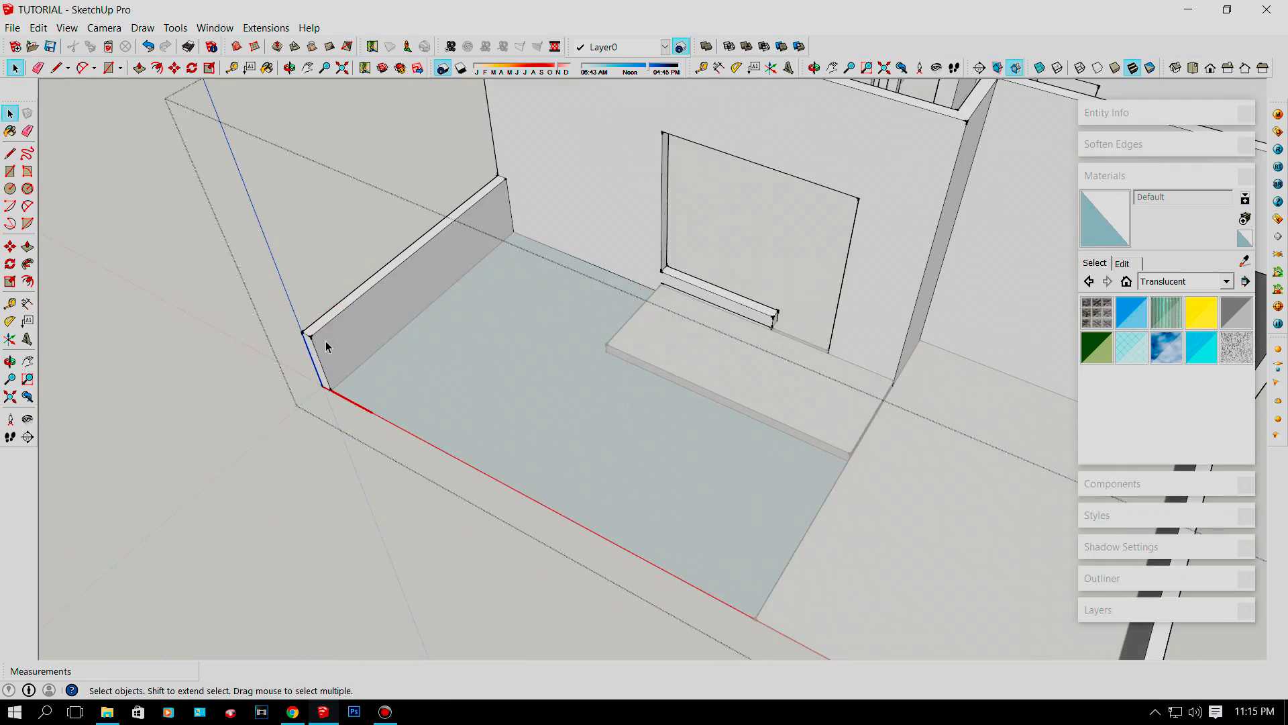
{"action": "scroll", "coordinate": [326, 346], "scroll_direction": "up", "scroll_amount": 5}
{"action": "key", "text": "p"}
{"action": "left_click", "coordinate": [311, 374]}
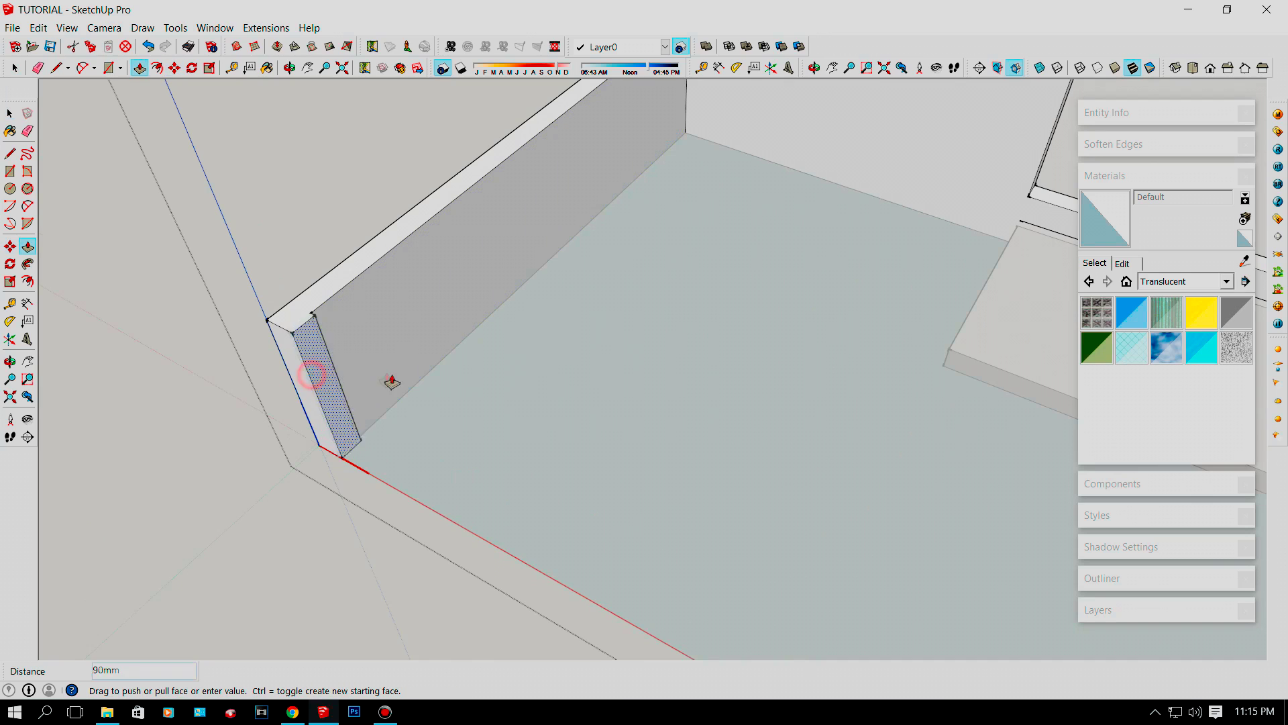
{"action": "scroll", "coordinate": [392, 383], "scroll_direction": "down", "scroll_amount": 5}
{"action": "left_click", "coordinate": [632, 521]}
Draw a 150 mm line across the wall tops at the corner and push the front wall's top down to a low curb.
{"action": "scroll", "coordinate": [424, 388], "scroll_direction": "up", "scroll_amount": 5}
{"action": "key", "text": "l"}
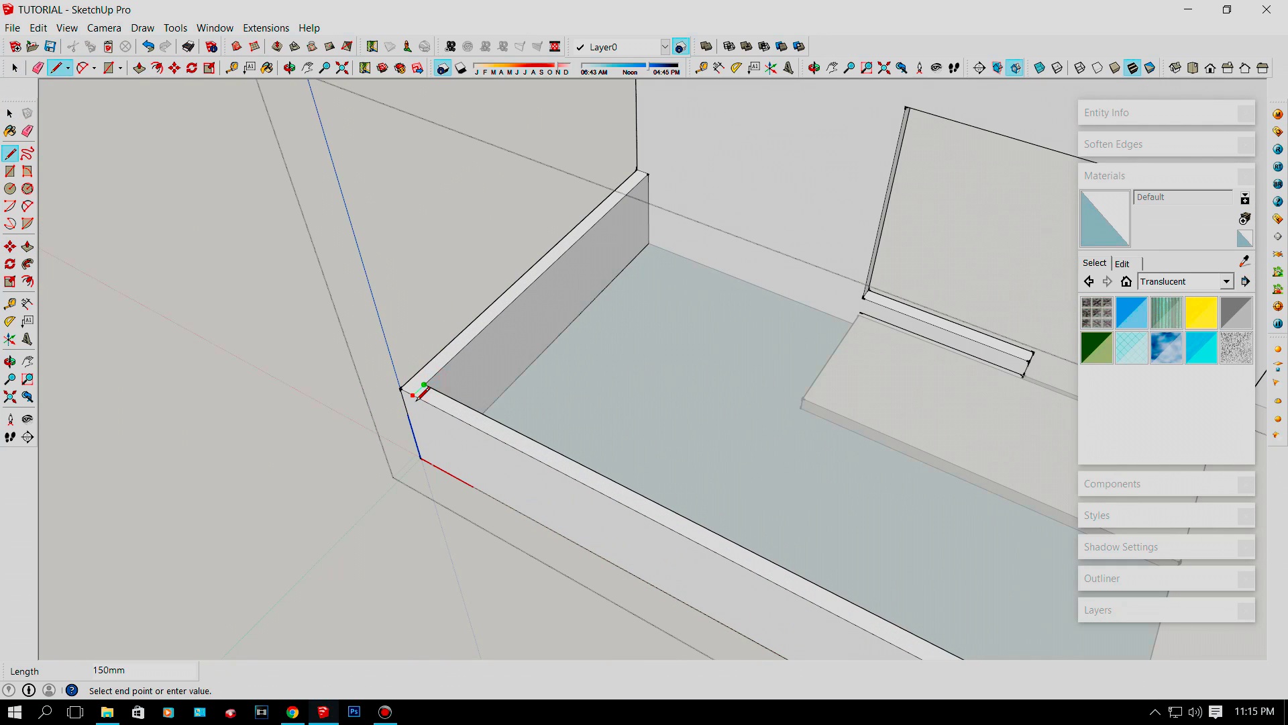
{"action": "key", "text": "p"}
{"action": "left_click", "coordinate": [456, 401]}
{"action": "key", "text": "space"}
Leave the wall group, open the ground group for editing and select the front garden's face.
{"action": "scroll", "coordinate": [460, 388], "scroll_direction": "down", "scroll_amount": 5}
{"action": "middle_click_drag", "start_coordinate": [461, 388], "coordinate": [636, 292]}
{"action": "scroll", "coordinate": [604, 363], "scroll_direction": "up", "scroll_amount": 3}
{"action": "left_click", "coordinate": [603, 360]}
{"action": "scroll", "coordinate": [596, 369], "scroll_direction": "down", "scroll_amount": 3}
{"action": "scroll", "coordinate": [636, 315], "scroll_direction": "down", "scroll_amount": 3}
{"action": "scroll", "coordinate": [771, 420], "scroll_direction": "up", "scroll_amount": 6}
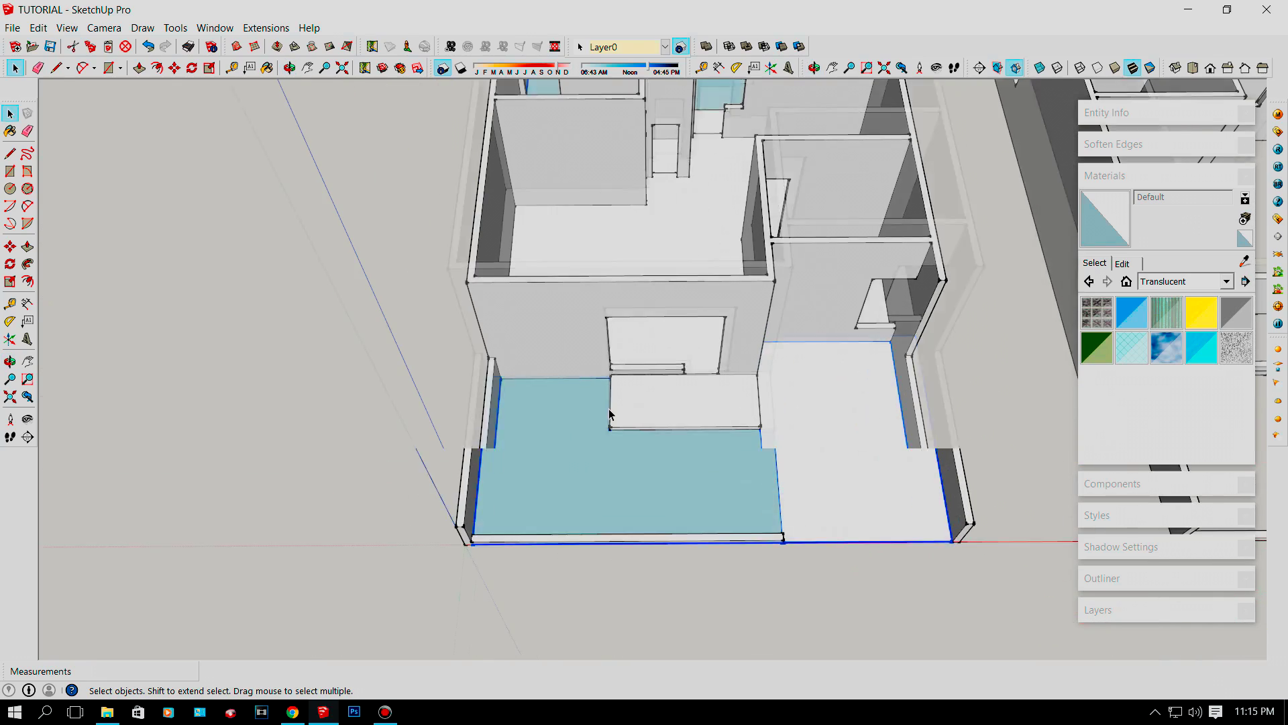
{"action": "scroll", "coordinate": [607, 436], "scroll_direction": "down", "scroll_amount": 2}
{"action": "middle_click_drag", "start_coordinate": [603, 466], "coordinate": [567, 440]}
{"action": "left_click", "coordinate": [564, 438]}
{"action": "scroll", "coordinate": [562, 449], "scroll_direction": "up", "scroll_amount": 2}
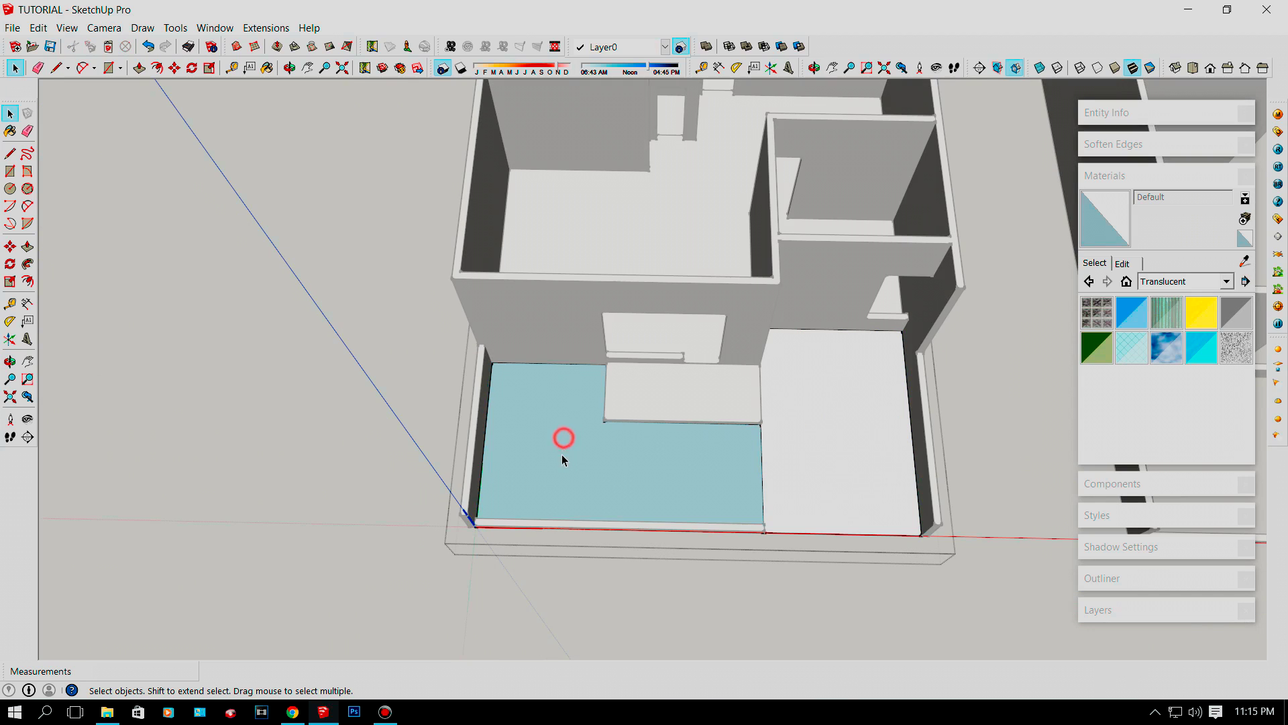
{"action": "left_click", "coordinate": [562, 450]}
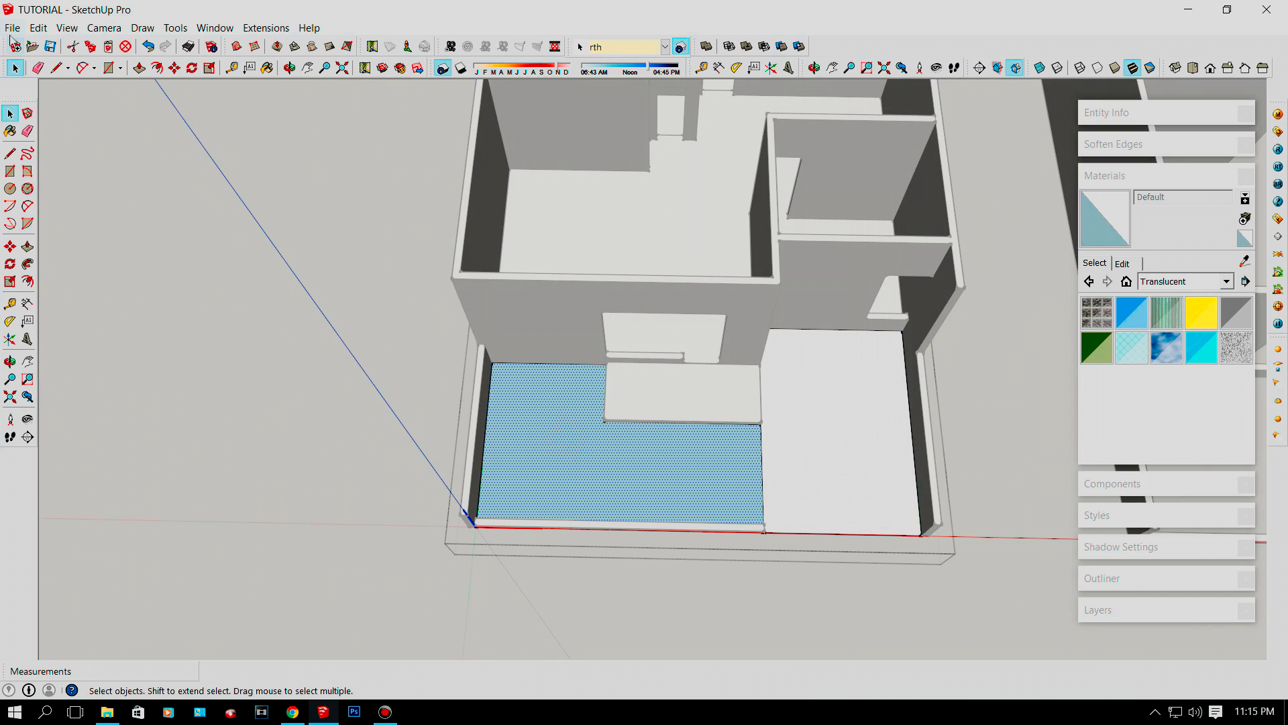
Import the Grass_07 JPEG from the GRASS 08 folder with the Use as texture option.
{"action": "left_click", "coordinate": [12, 28]}
{"action": "left_click", "coordinate": [57, 236]}
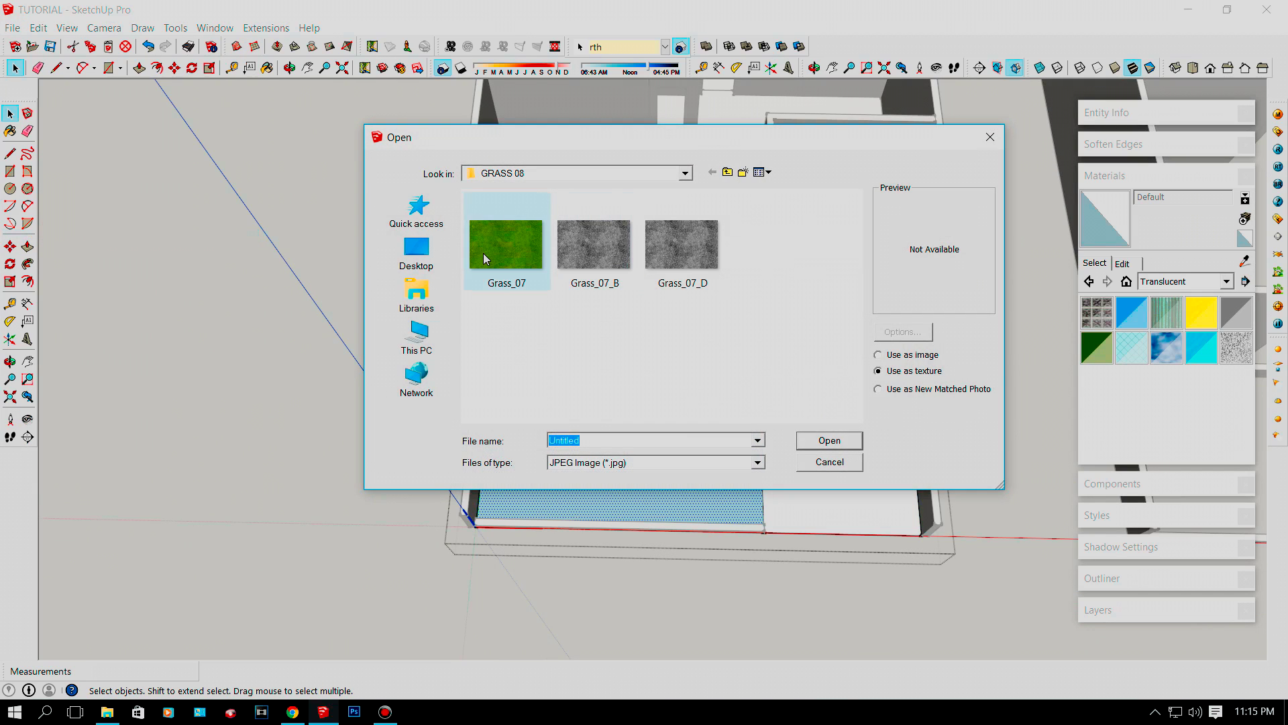
{"action": "left_click", "coordinate": [484, 255]}
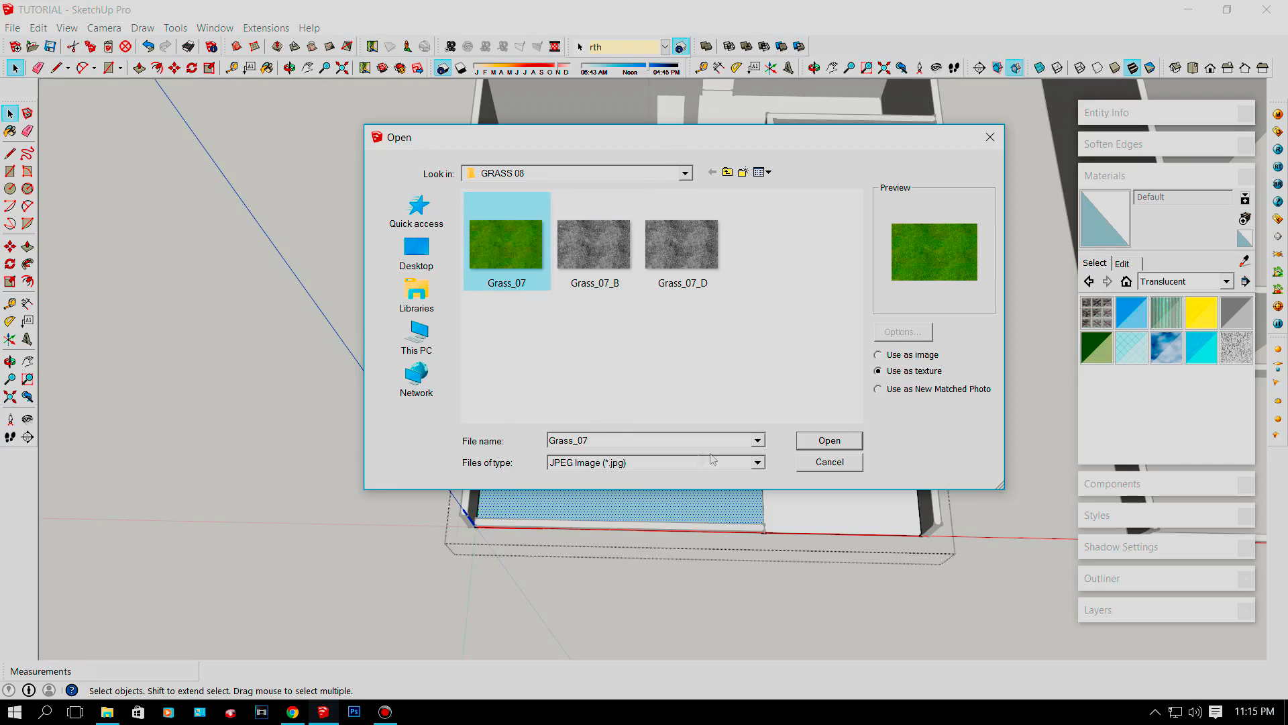
{"action": "left_click", "coordinate": [829, 441]}
Apply the grass texture to the front garden face, starting at the corner between side wall and curb, with tiles about 1077 mm high.
{"action": "scroll", "coordinate": [520, 420], "scroll_direction": "up", "scroll_amount": 10}
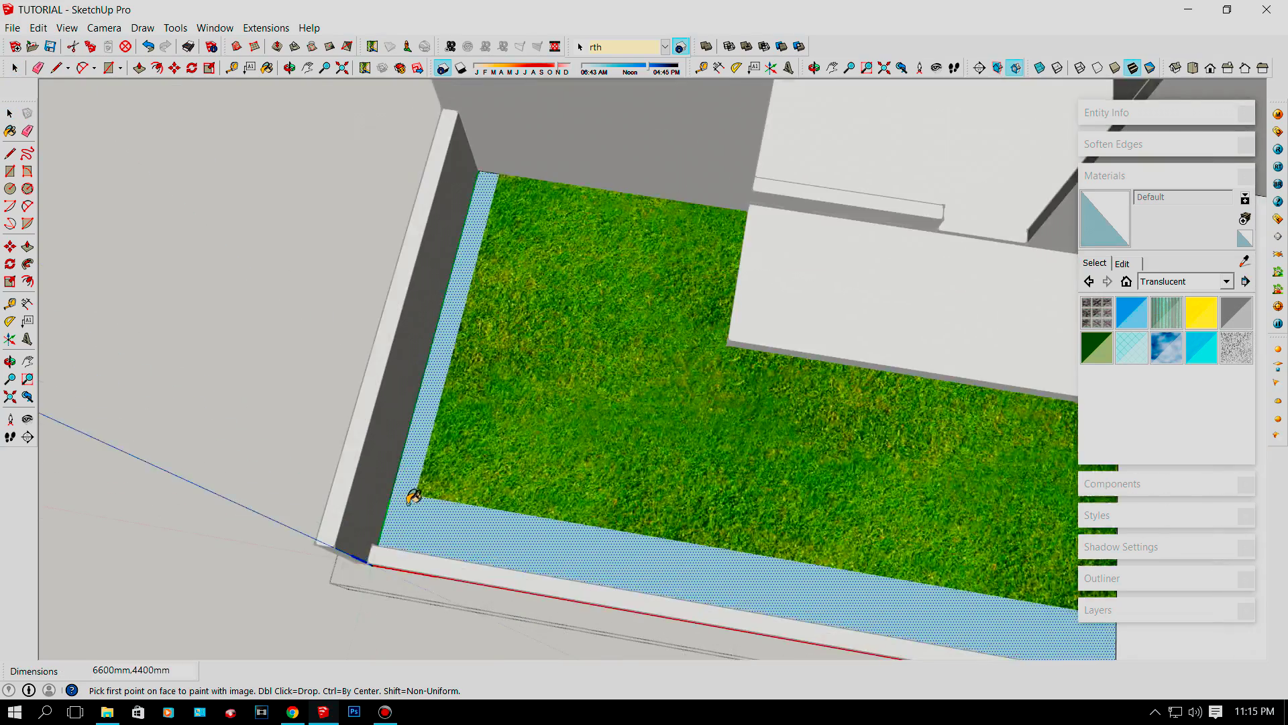
{"action": "middle_click_drag", "start_coordinate": [411, 490], "coordinate": [339, 526]}
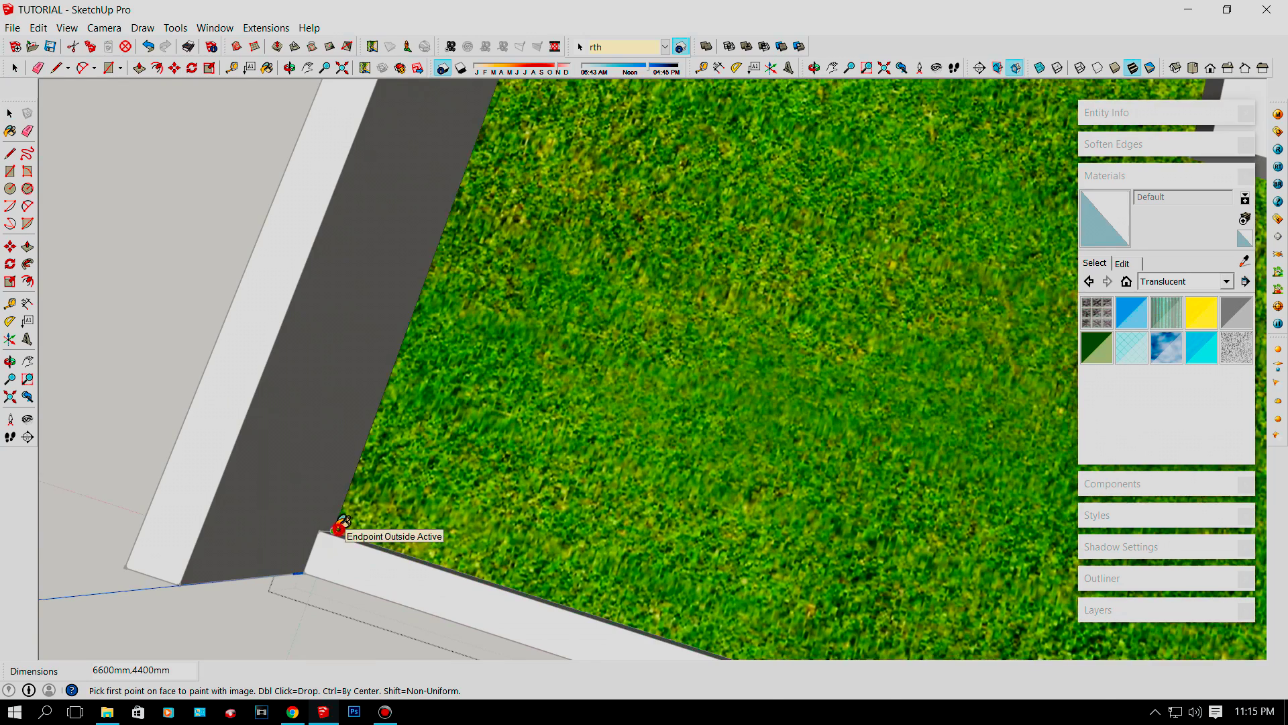
{"action": "left_click", "coordinate": [339, 526]}
{"action": "scroll", "coordinate": [451, 437], "scroll_direction": "down", "scroll_amount": 3}
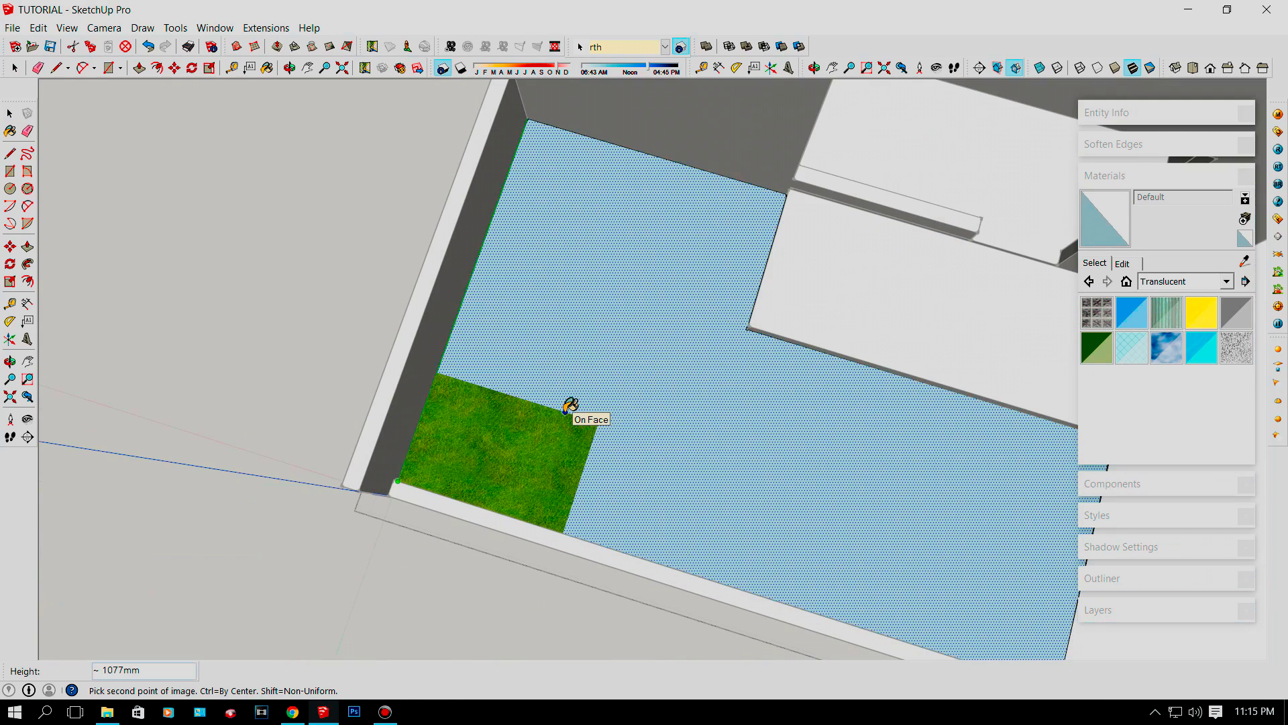
{"action": "left_click", "coordinate": [566, 411]}
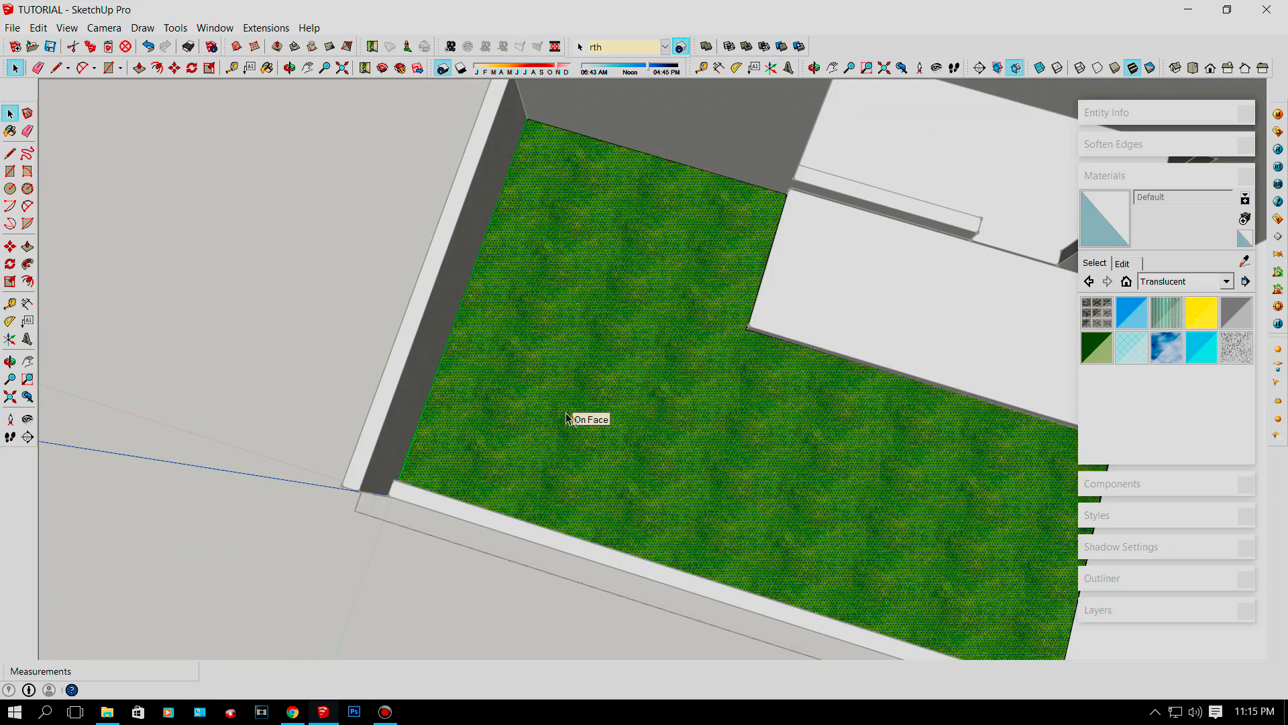
Select the large interior floor face of the house inside the open ground group.
{"action": "scroll", "coordinate": [565, 417], "scroll_direction": "down", "scroll_amount": 5}
{"action": "middle_click_drag", "start_coordinate": [624, 376], "coordinate": [825, 276]}
{"action": "scroll", "coordinate": [739, 369], "scroll_direction": "up", "scroll_amount": 6}
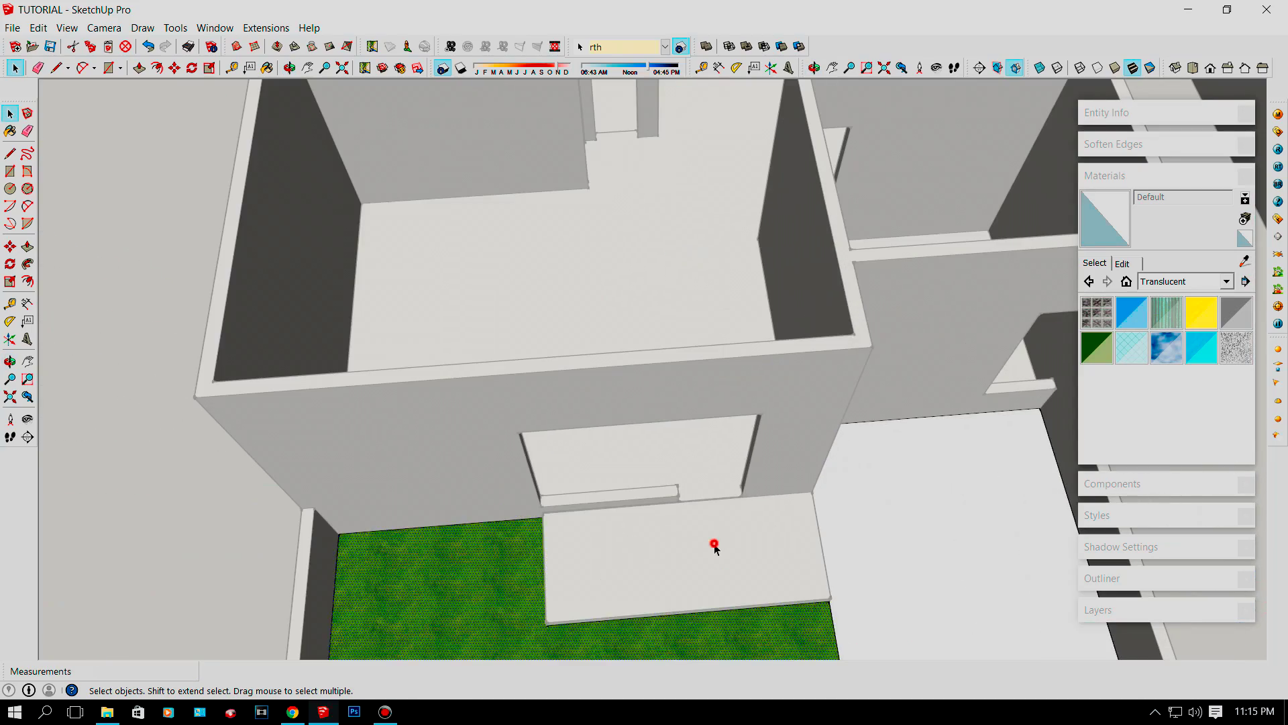
{"action": "left_click", "coordinate": [715, 549]}
{"action": "middle_click_drag", "start_coordinate": [663, 507], "coordinate": [598, 428]}
{"action": "left_click", "coordinate": [604, 397]}
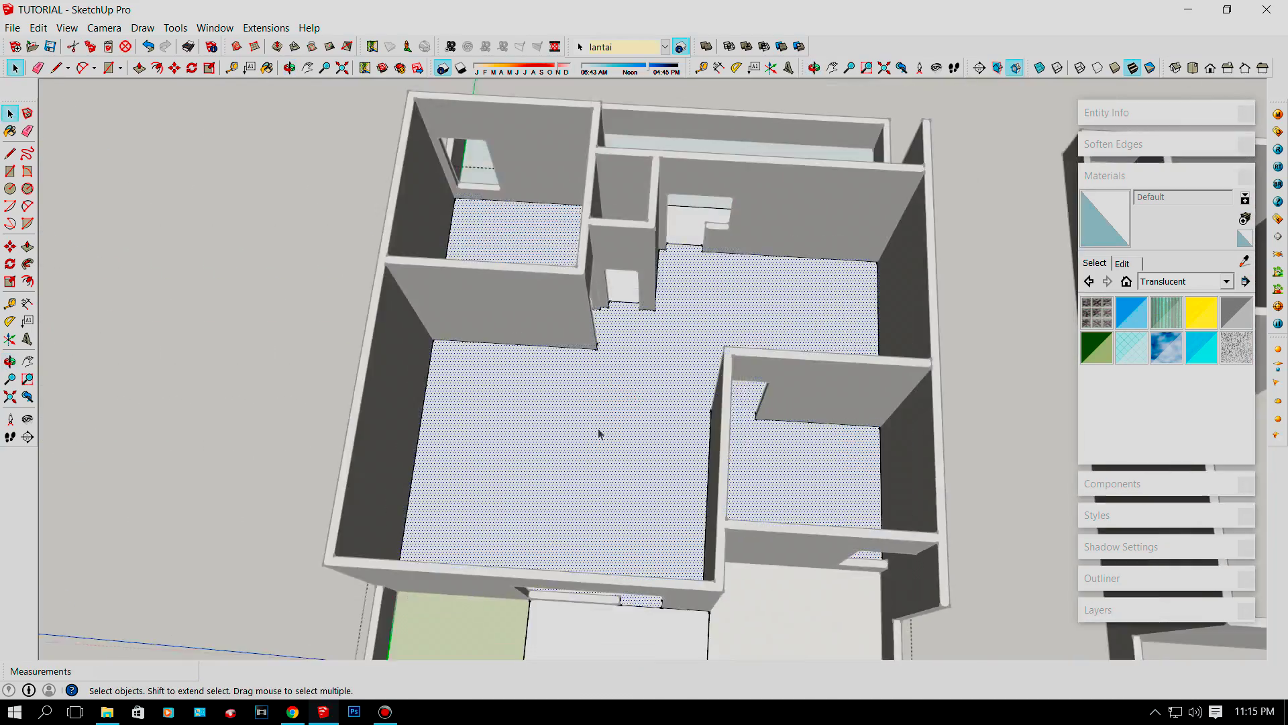
{"action": "scroll", "coordinate": [597, 428], "scroll_direction": "down", "scroll_amount": 5}
{"action": "scroll", "coordinate": [584, 433], "scroll_direction": "up", "scroll_amount": 8}
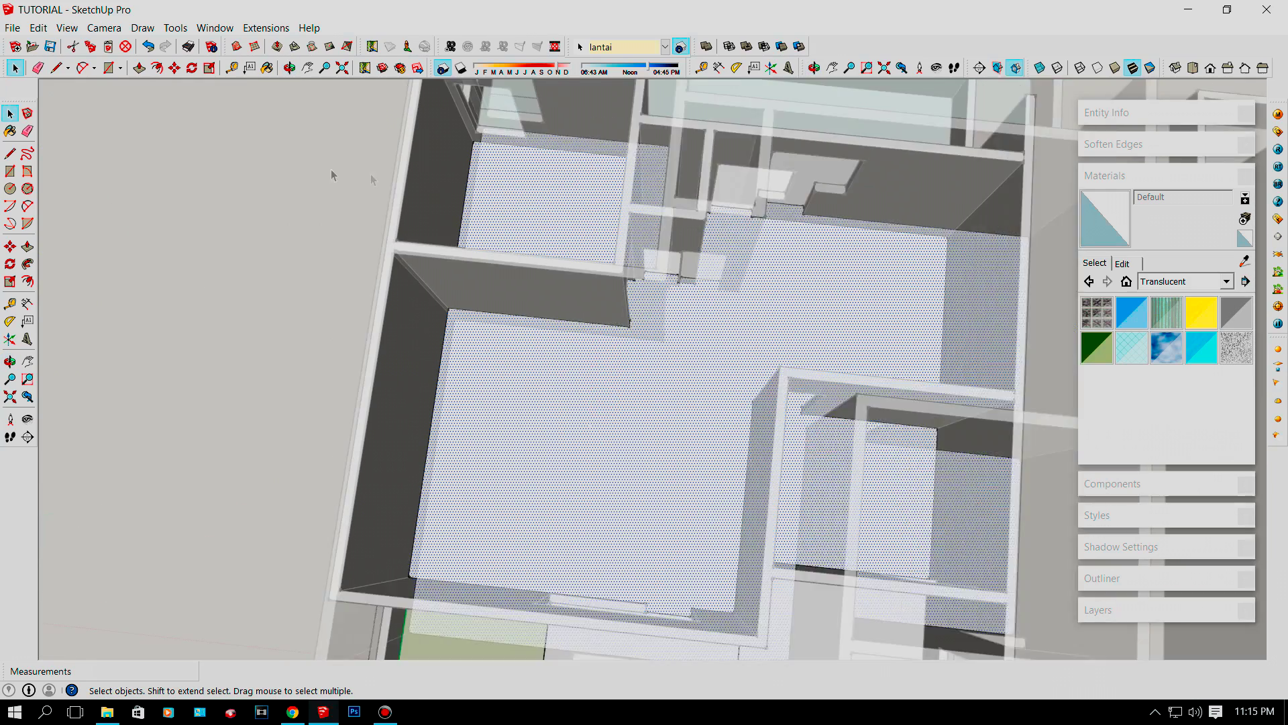
{"action": "scroll", "coordinate": [371, 177], "scroll_direction": "down", "scroll_amount": 2}
{"action": "left_click", "coordinate": [12, 28]}
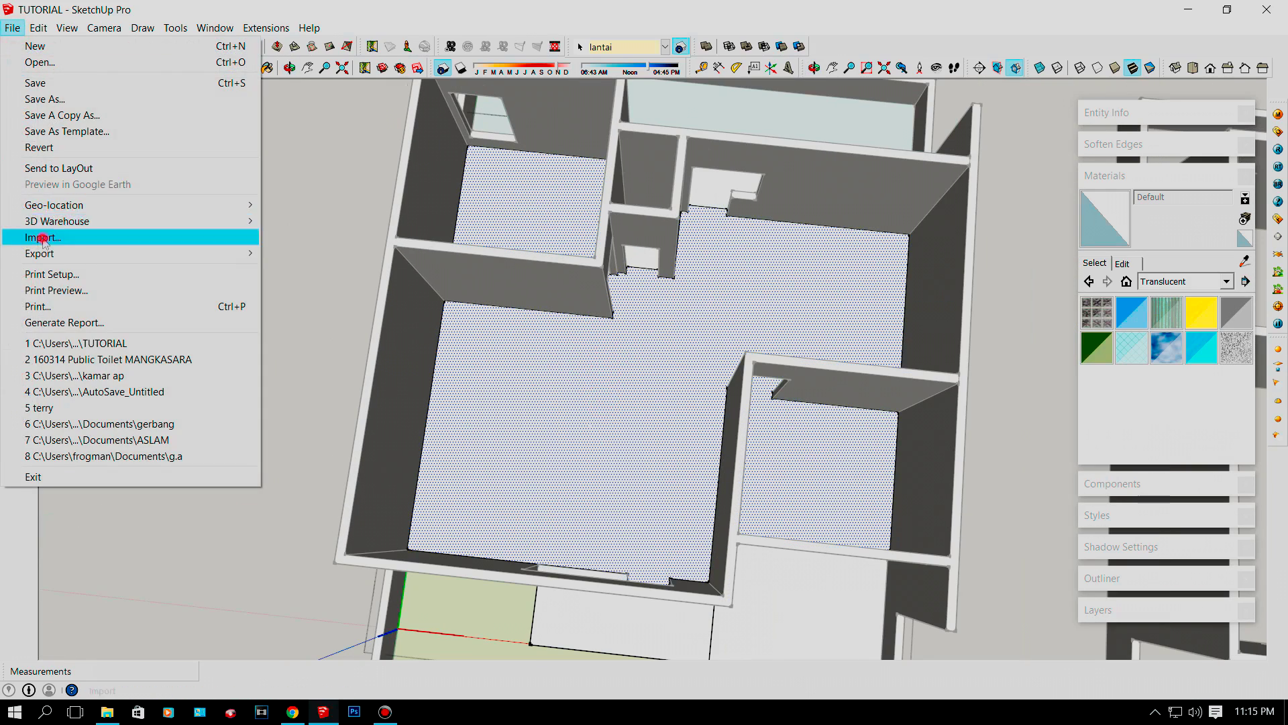
{"action": "left_click", "coordinate": [41, 239]}
{"action": "left_click", "coordinate": [725, 174]}
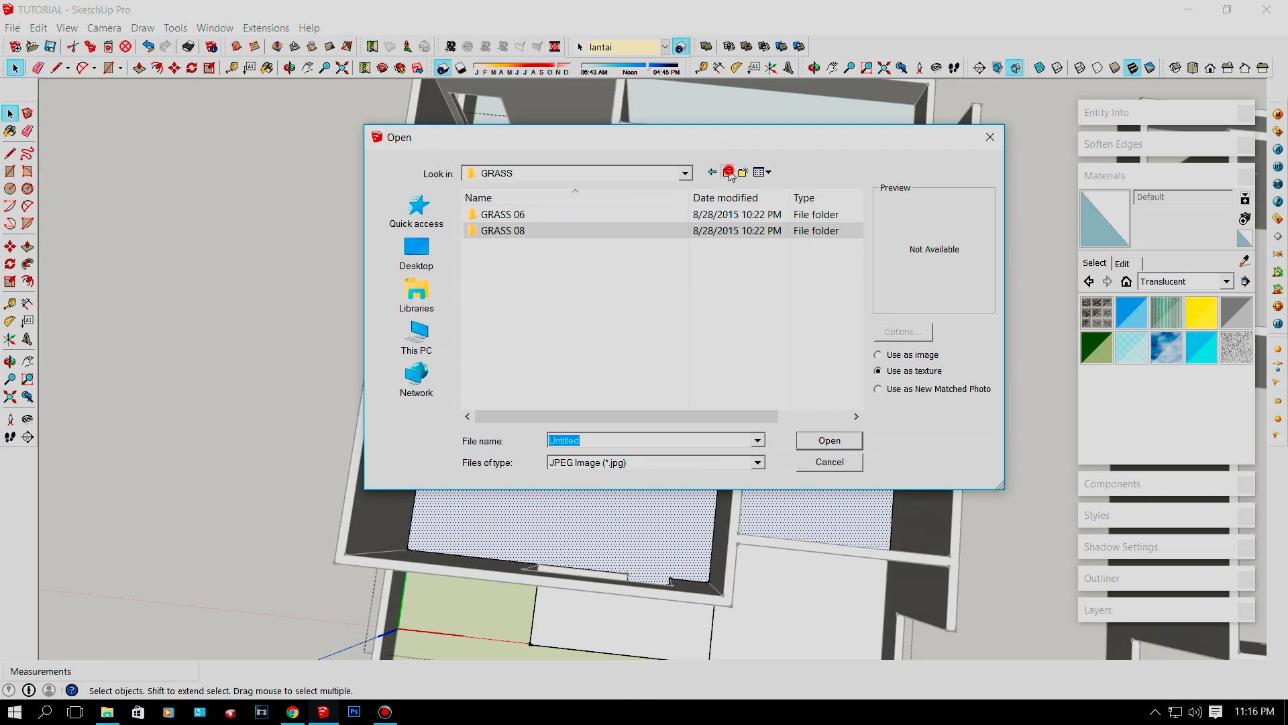
{"action": "left_click", "coordinate": [728, 173]}
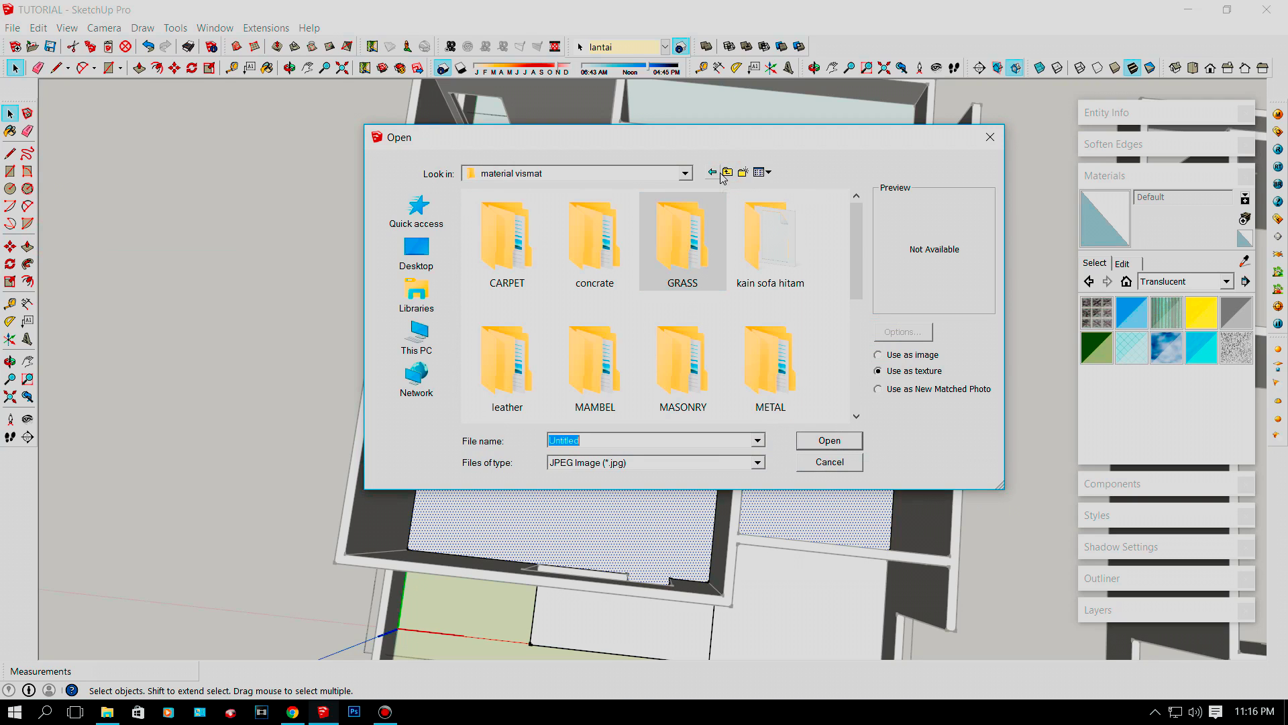
{"action": "left_click", "coordinate": [729, 172]}
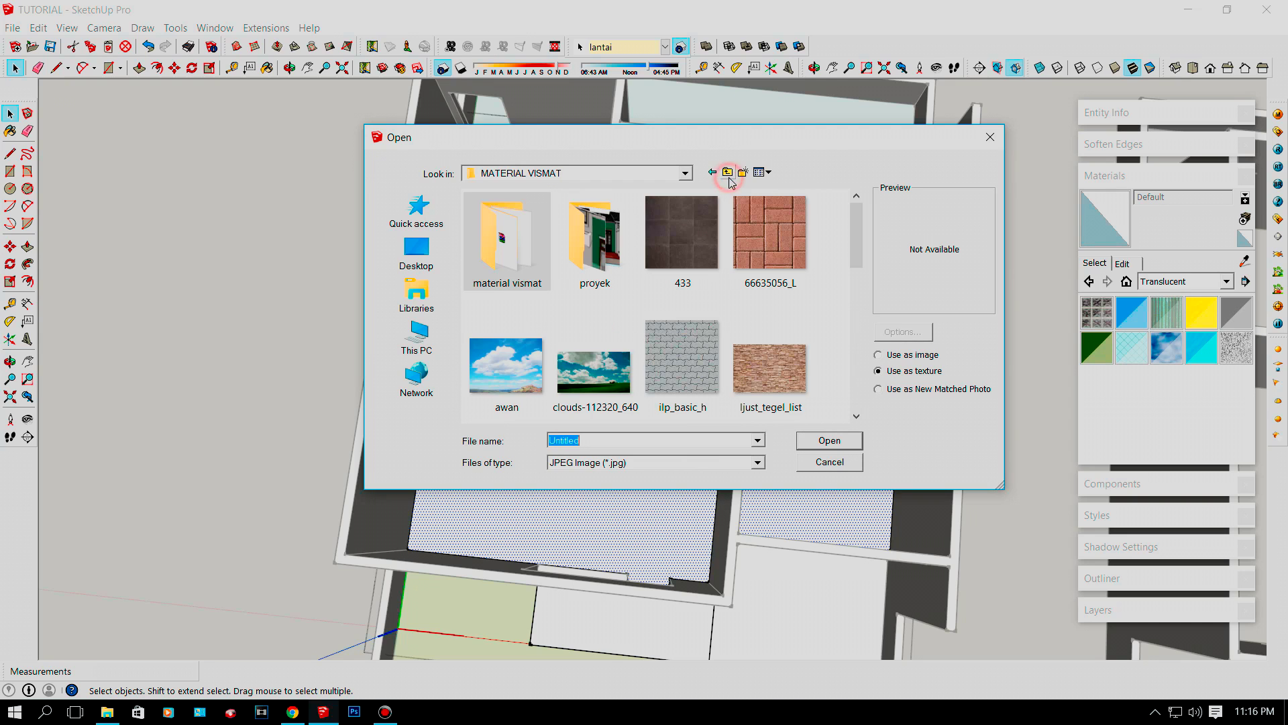
{"action": "left_click", "coordinate": [685, 173]}
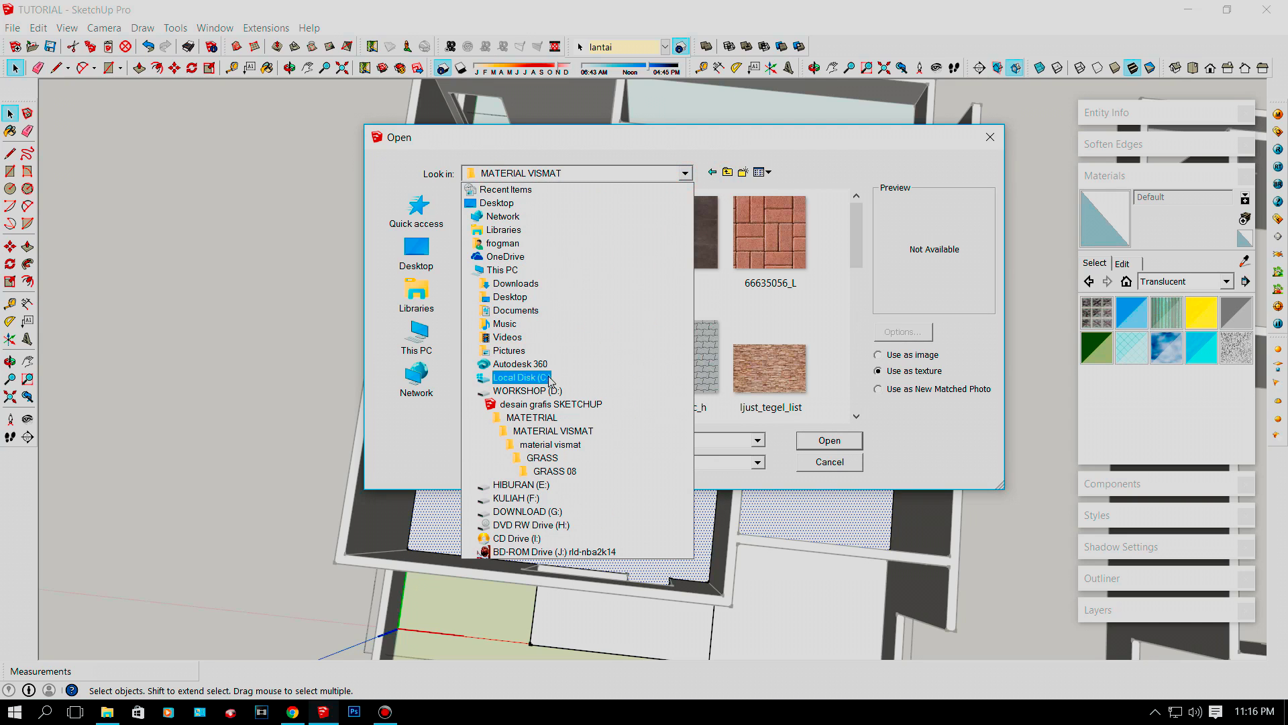
{"action": "left_click", "coordinate": [549, 390]}
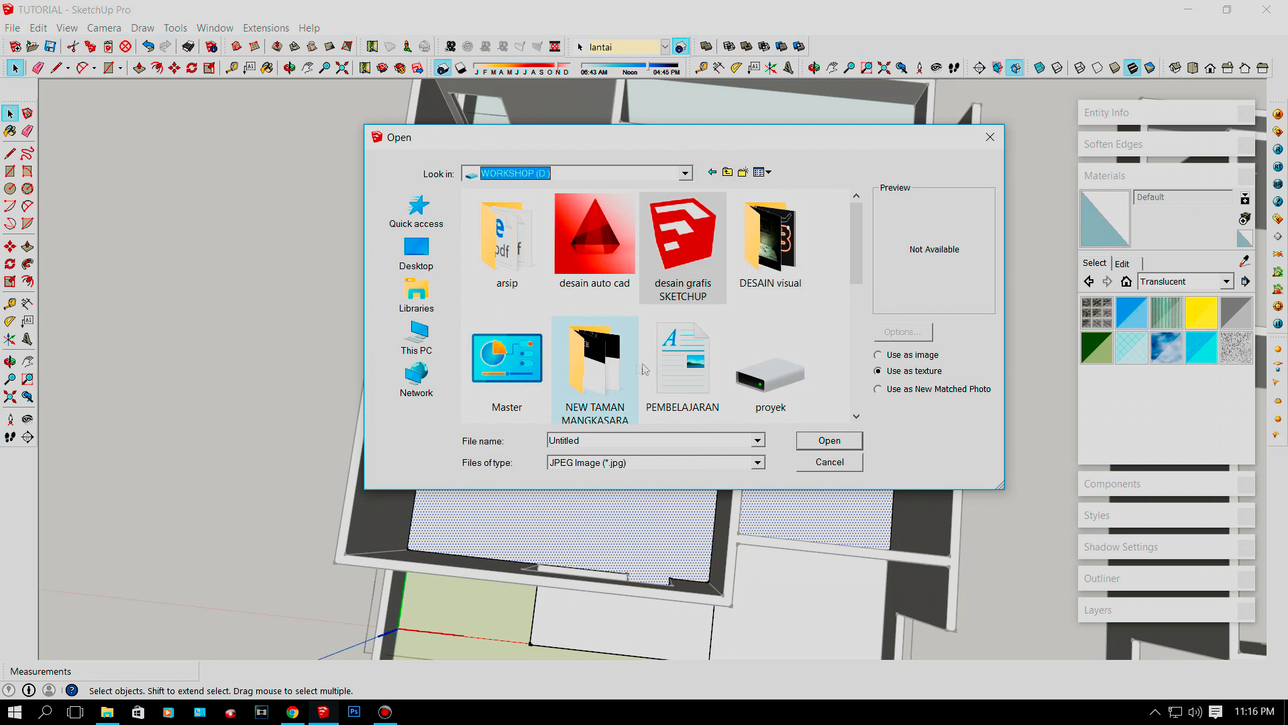
{"action": "scroll", "coordinate": [591, 356], "scroll_direction": "down", "scroll_amount": 1}
{"action": "double_click", "coordinate": [608, 368]}
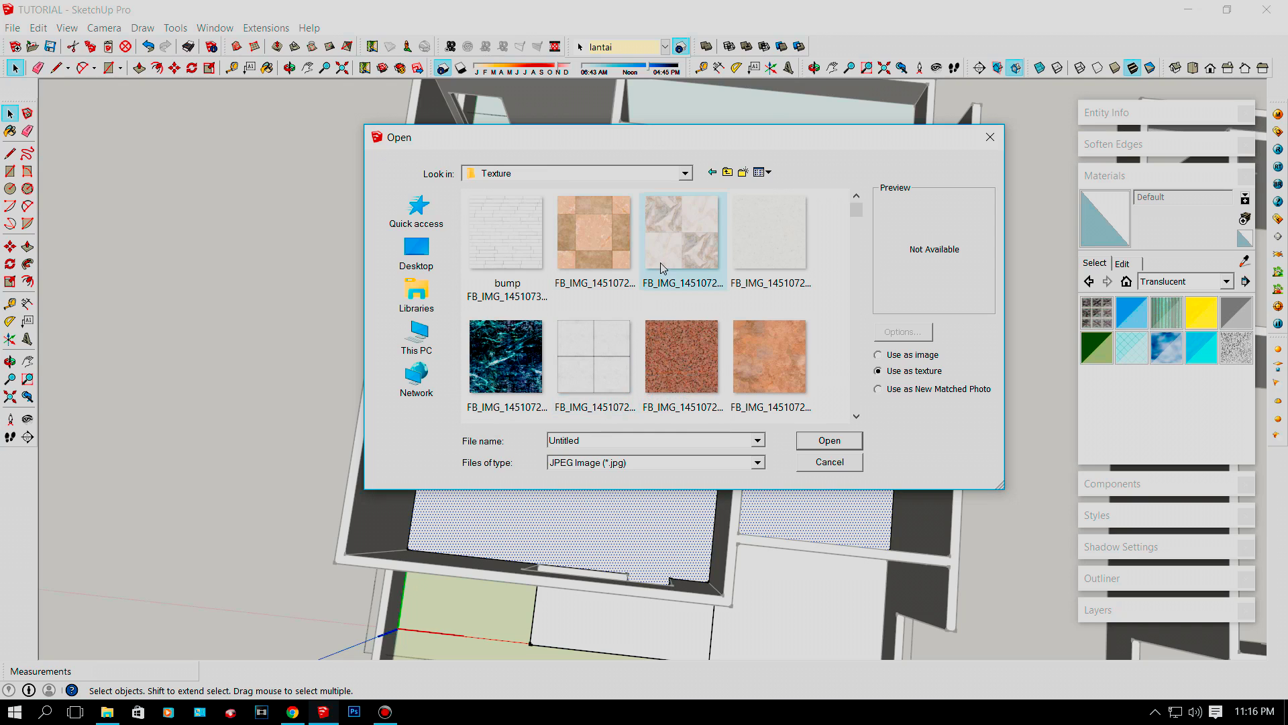
{"action": "left_click", "coordinate": [592, 341]}
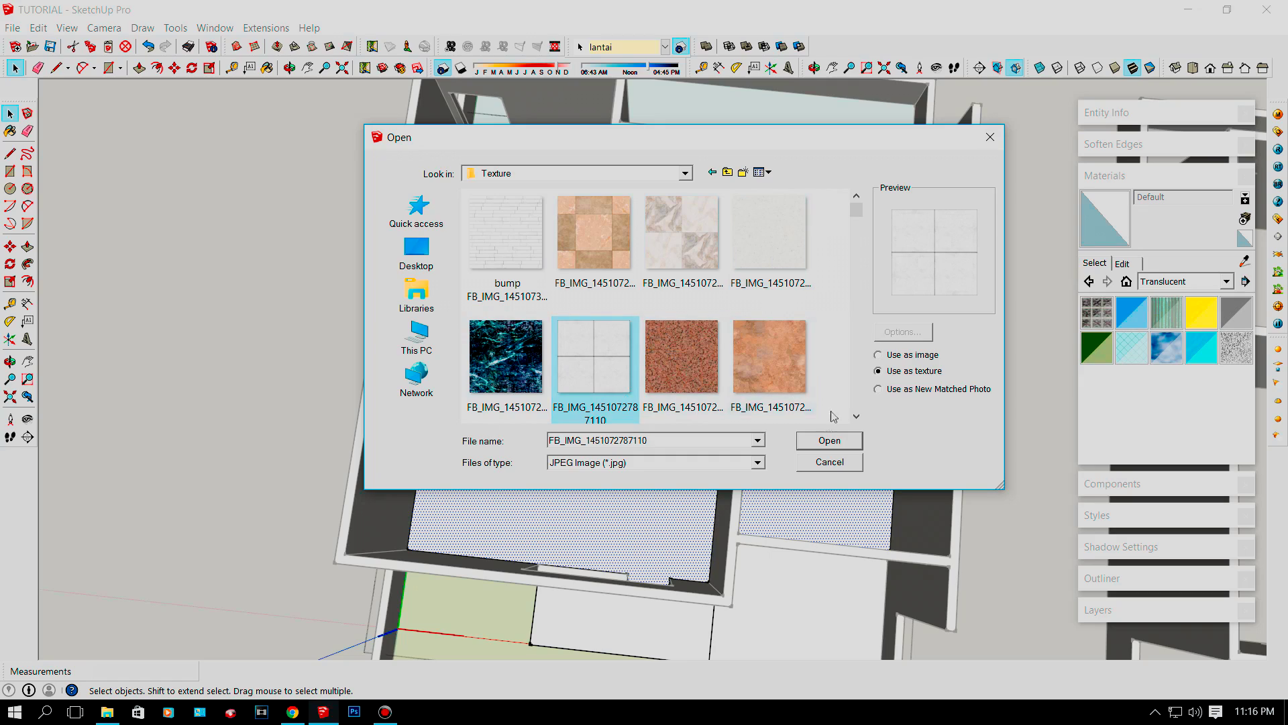
{"action": "left_click", "coordinate": [828, 441]}
Apply the white tile texture to the interior floor, starting at the front room's outer corner, with square tiles about 600 mm wide.
{"action": "scroll", "coordinate": [576, 411], "scroll_direction": "down", "scroll_amount": 4}
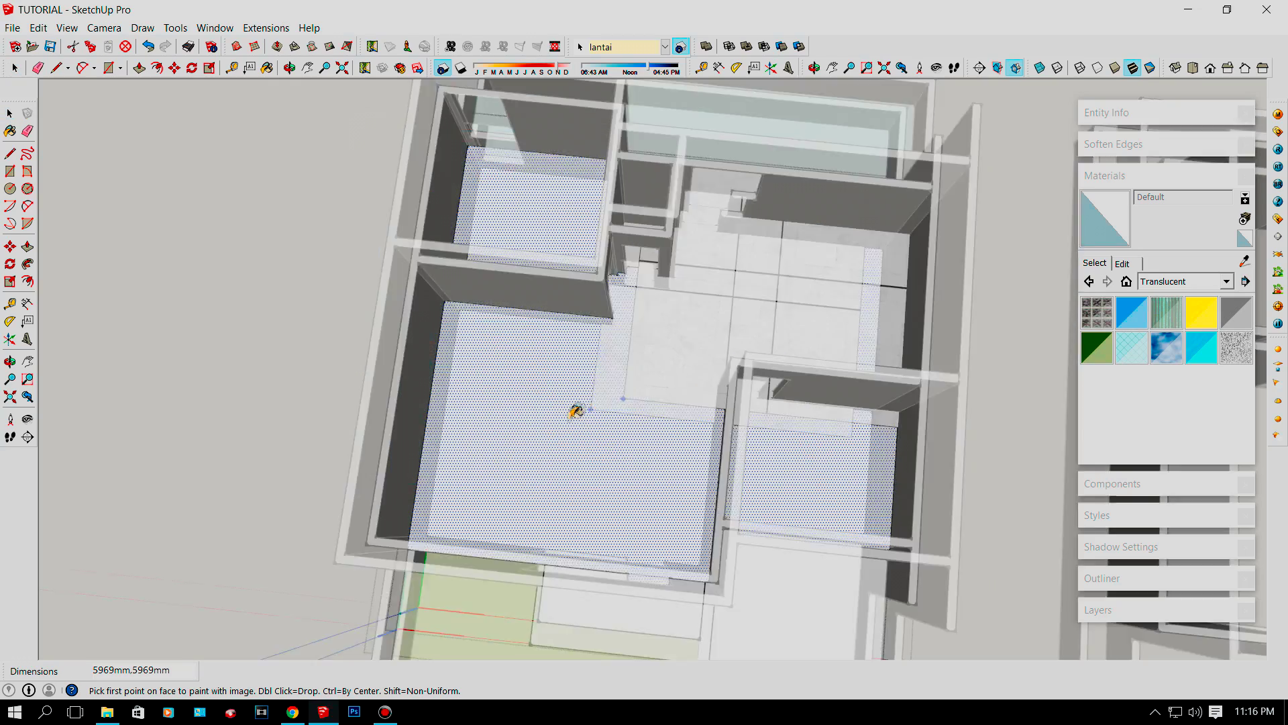
{"action": "scroll", "coordinate": [538, 439], "scroll_direction": "up", "scroll_amount": 5}
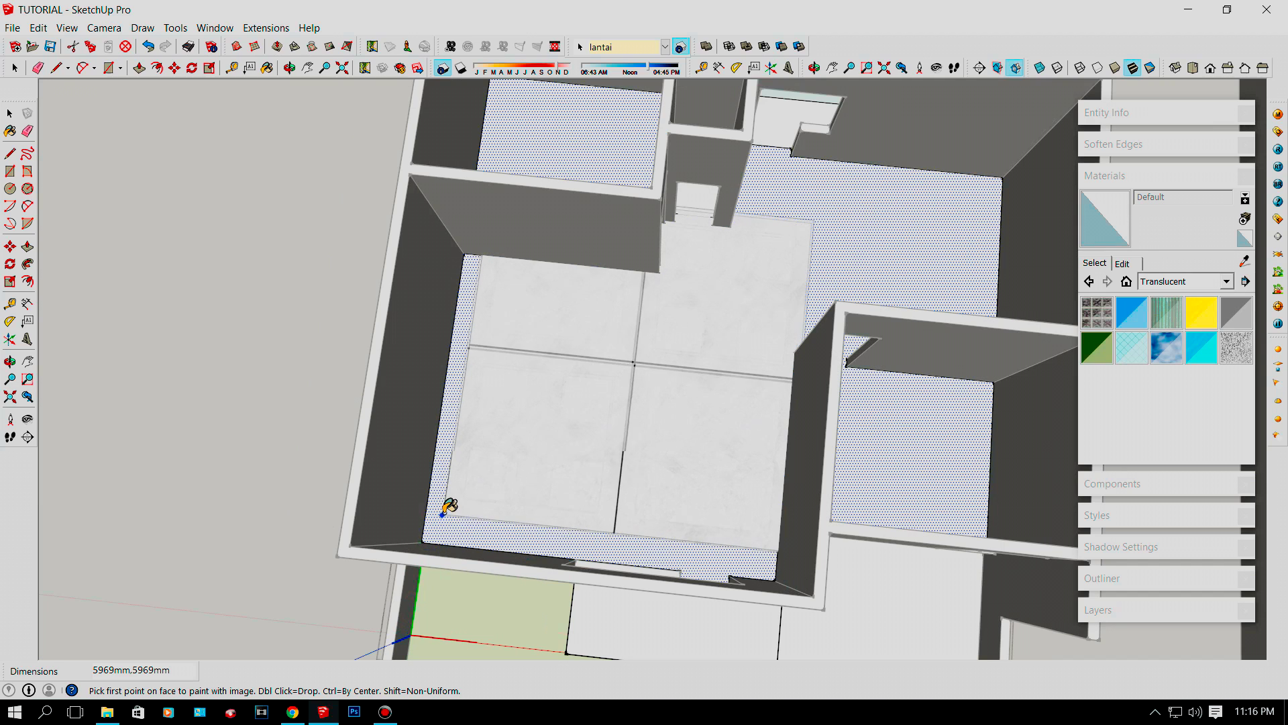
{"action": "left_click", "coordinate": [421, 542]}
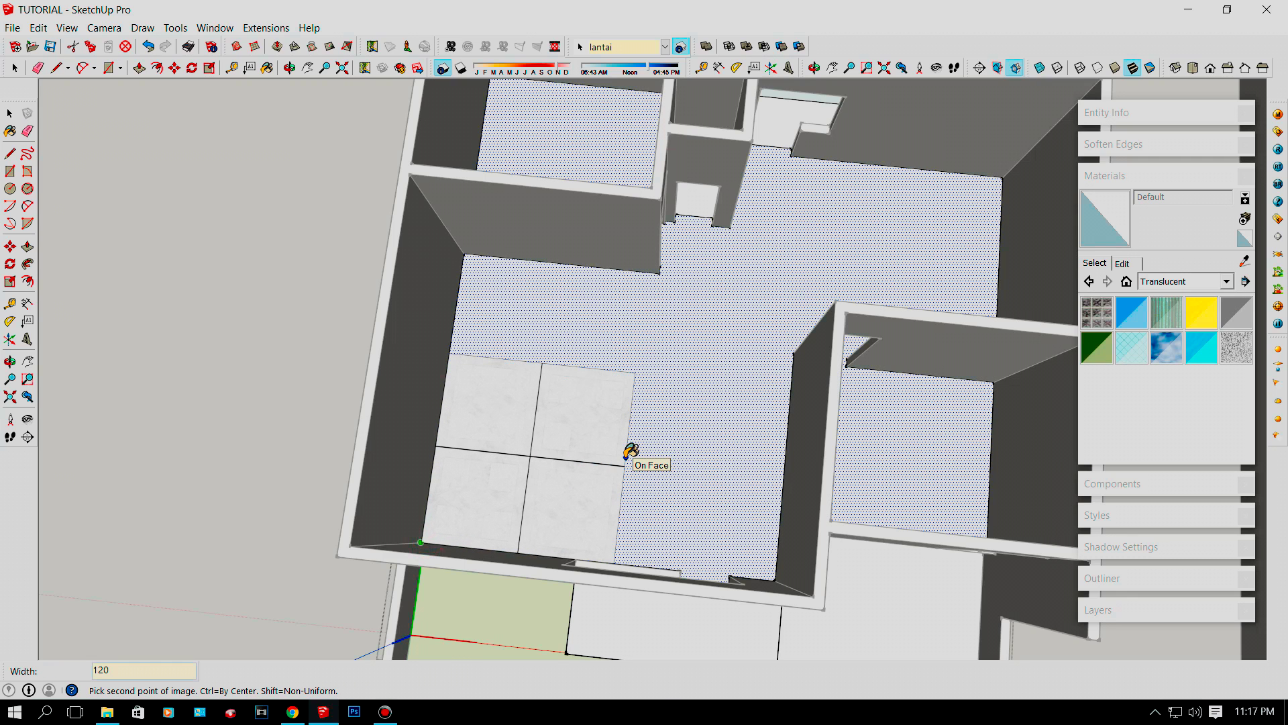
{"action": "left_click", "coordinate": [630, 451]}
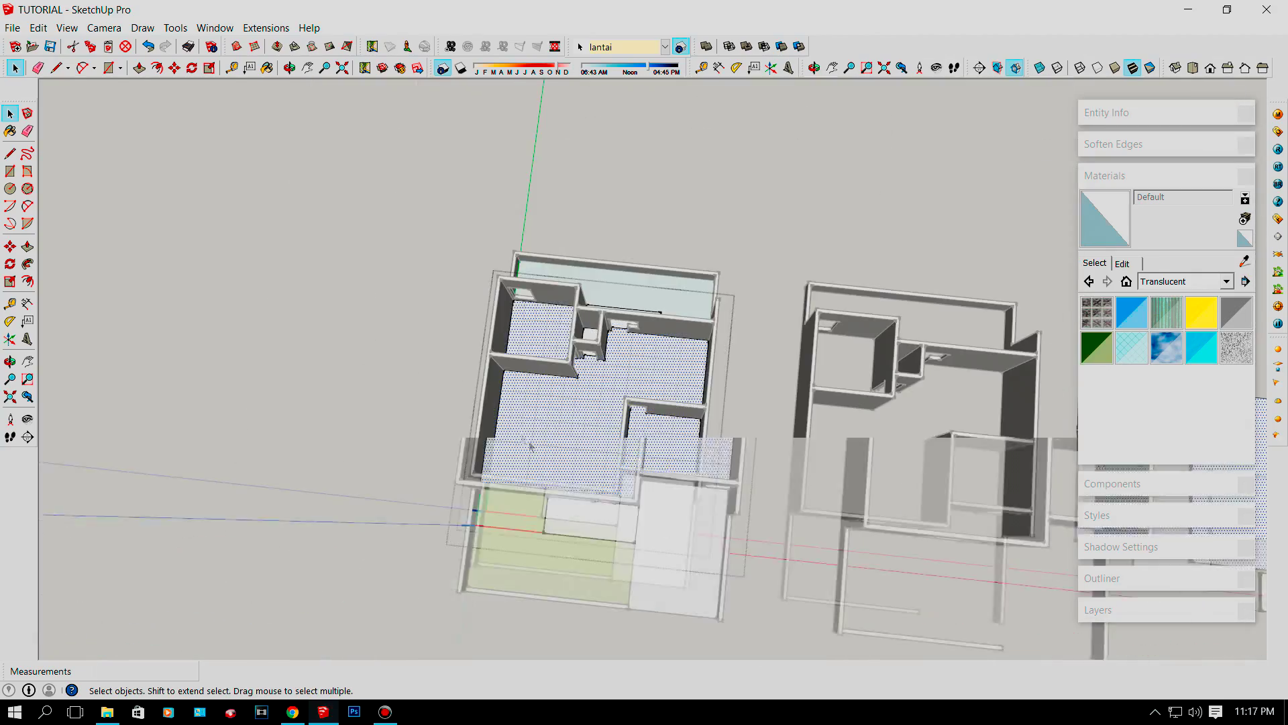
{"action": "scroll", "coordinate": [515, 422], "scroll_direction": "up", "scroll_amount": 5}
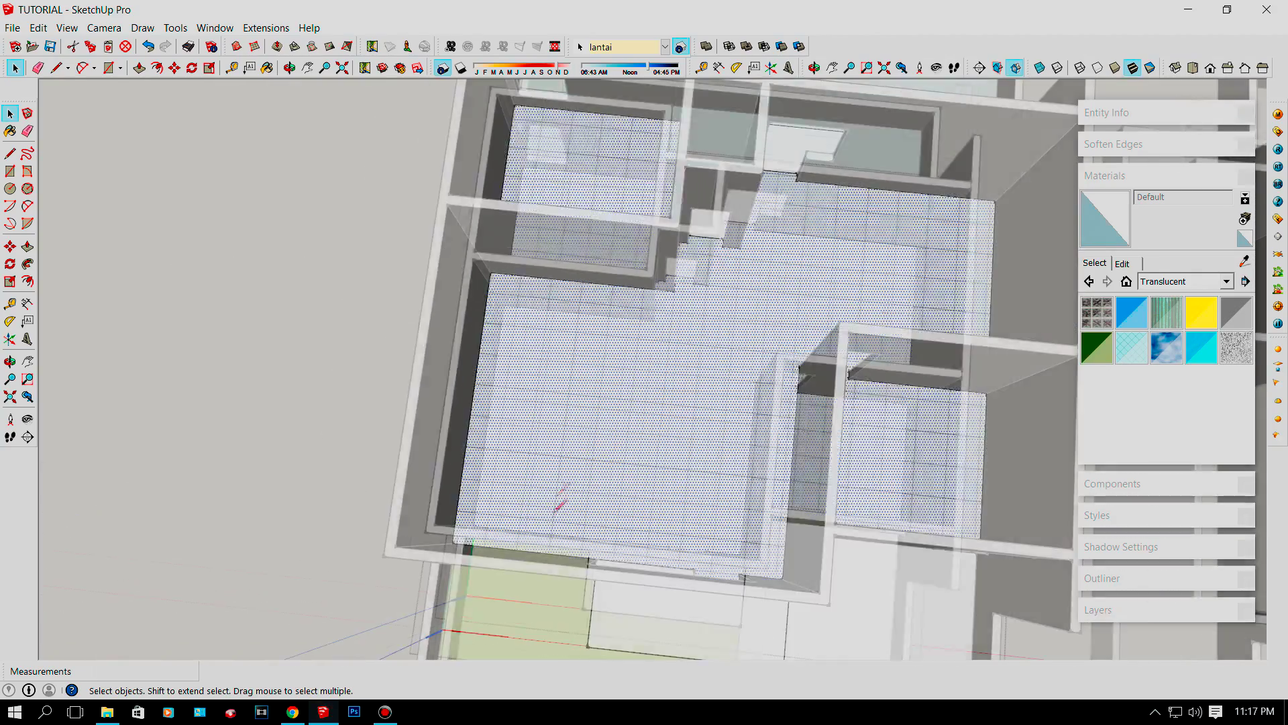
Measure one floor tile by stretching a rectangle across its diagonal and cancel the rectangle.
{"action": "key", "text": "l"}
{"action": "scroll", "coordinate": [513, 534], "scroll_direction": "up", "scroll_amount": 8}
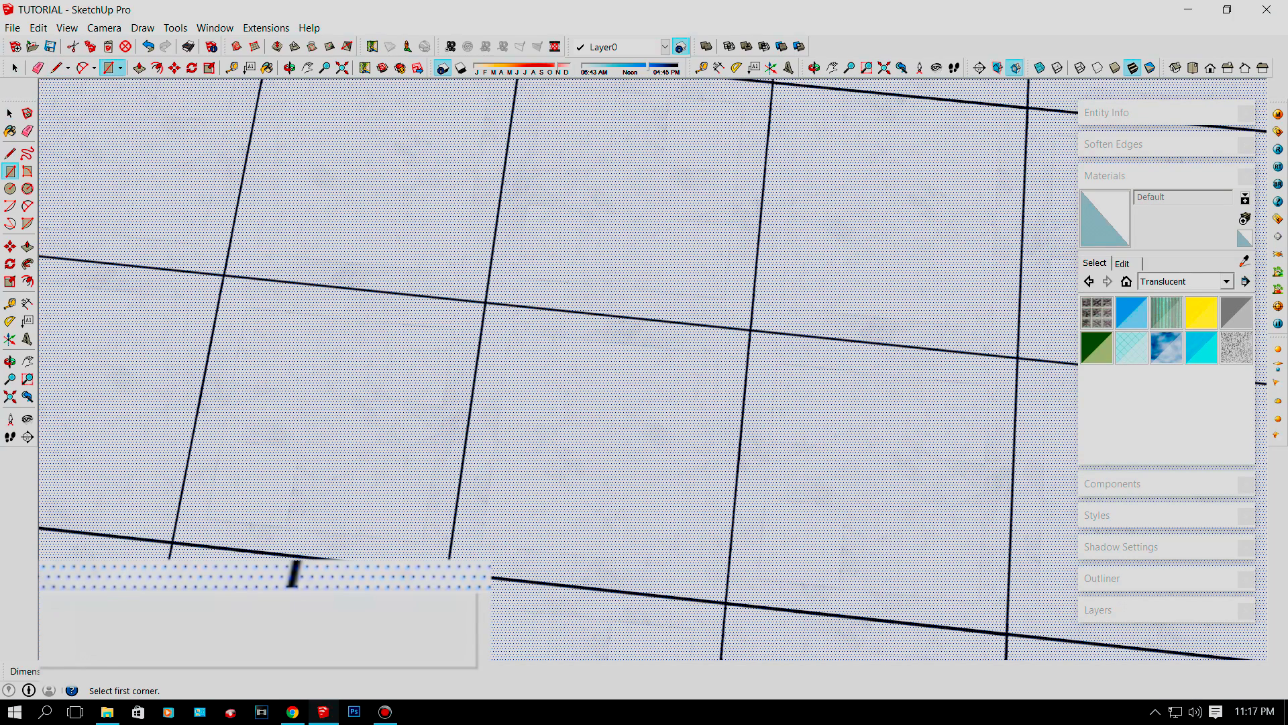
{"action": "left_click", "coordinate": [638, 409]}
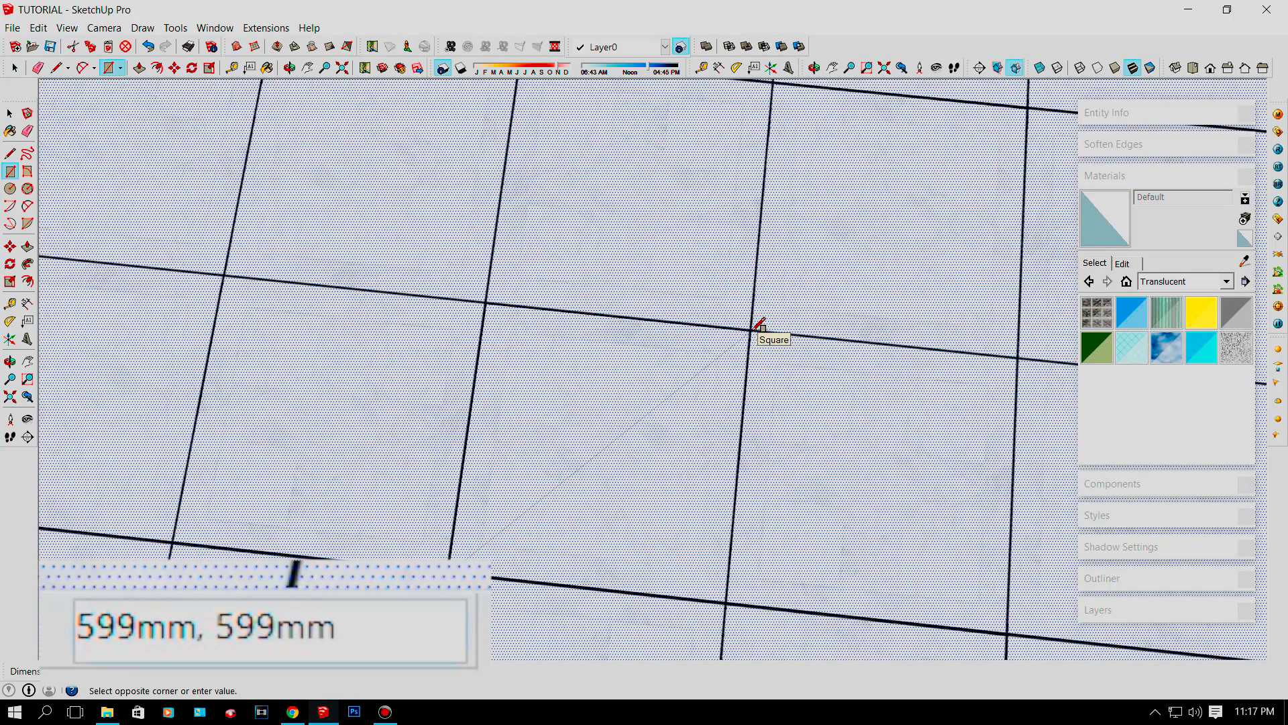
{"action": "key", "text": "space"}
{"action": "scroll", "coordinate": [512, 489], "scroll_direction": "down", "scroll_amount": 12}
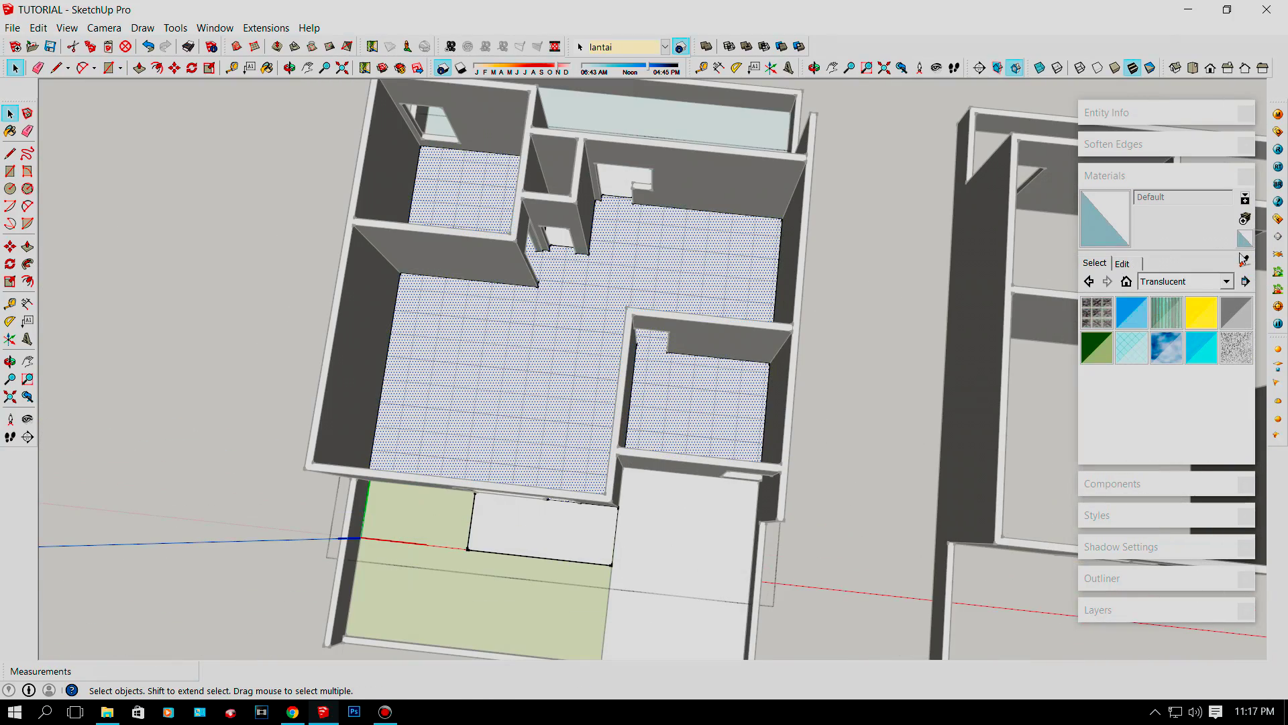
Sample the white tile texture from the interior floor and paint the front terrace face with it.
{"action": "left_click", "coordinate": [1242, 259]}
{"action": "left_click", "coordinate": [597, 376]}
{"action": "scroll", "coordinate": [557, 436], "scroll_direction": "up", "scroll_amount": 10}
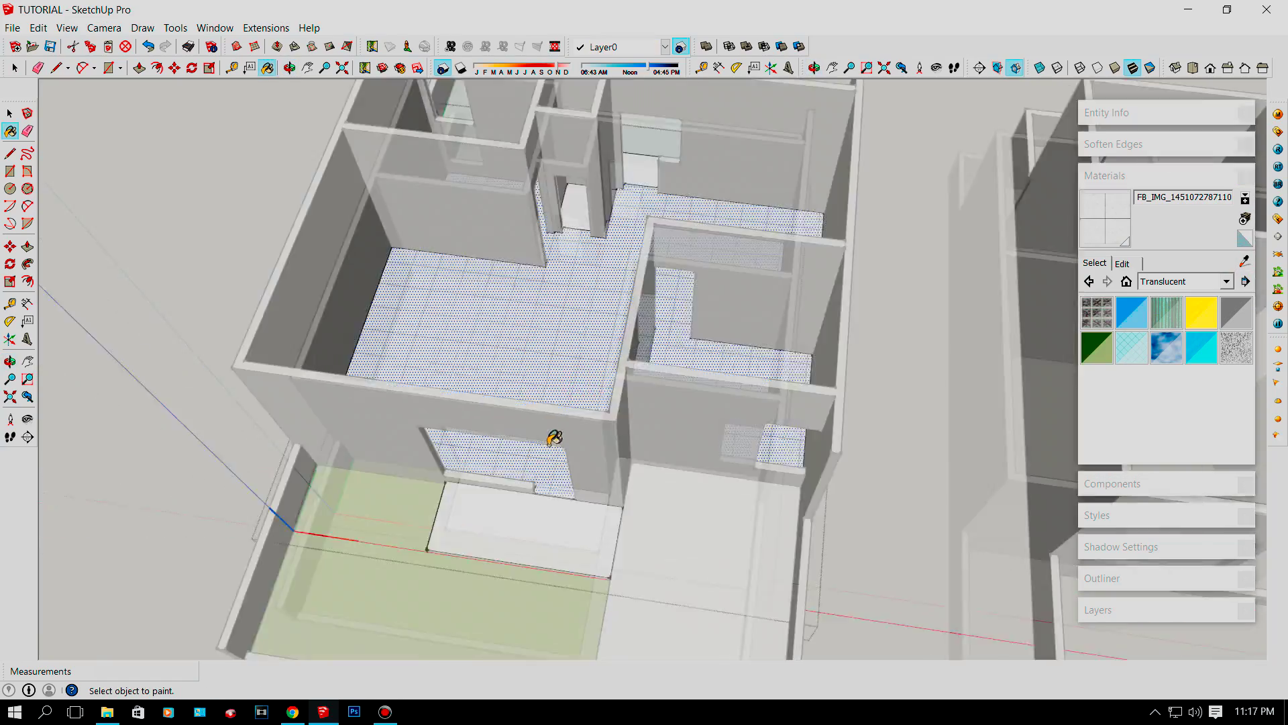
{"action": "scroll", "coordinate": [545, 534], "scroll_direction": "up", "scroll_amount": 5}
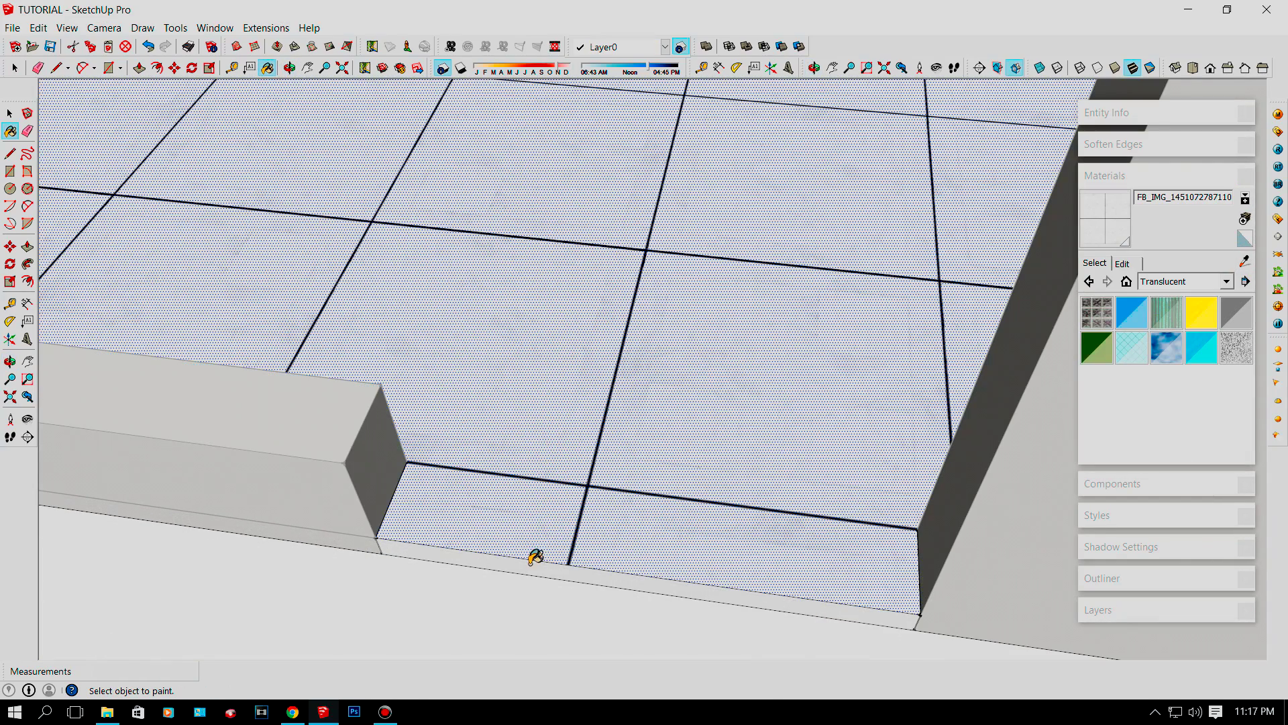
{"action": "scroll", "coordinate": [626, 444], "scroll_direction": "down", "scroll_amount": 3}
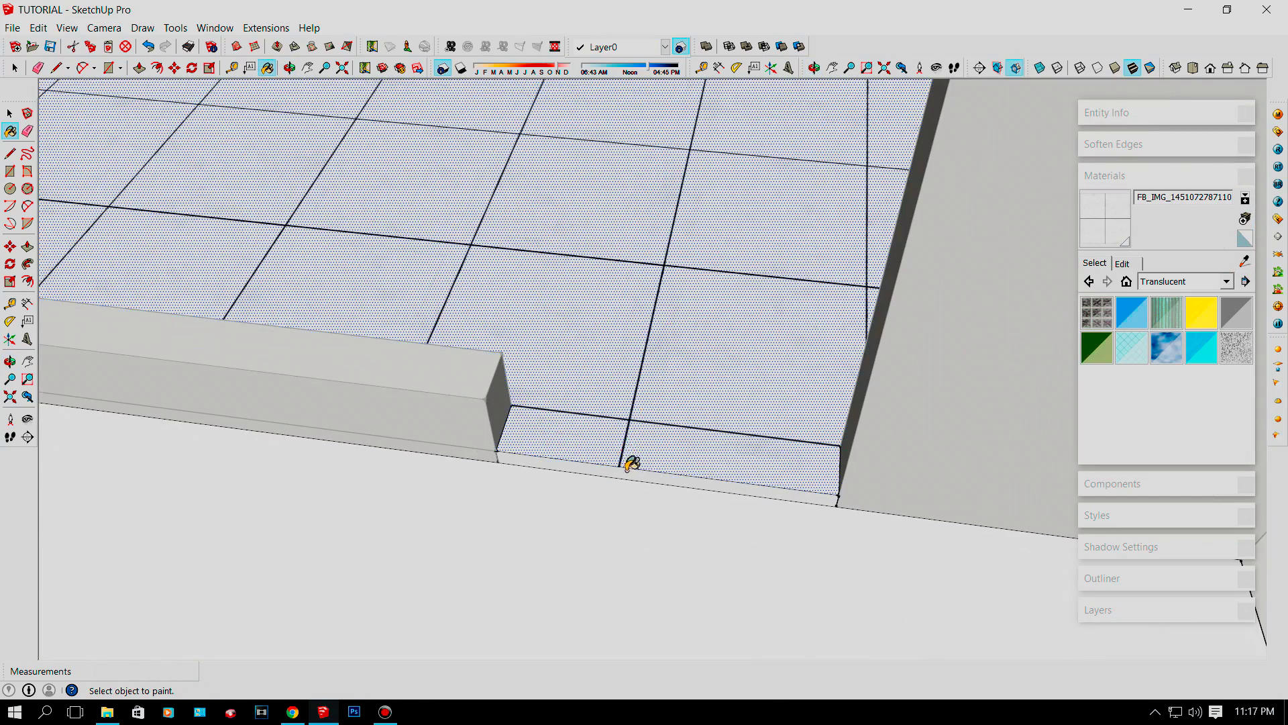
{"action": "scroll", "coordinate": [622, 481], "scroll_direction": "down", "scroll_amount": 5}
{"action": "mouse_move", "coordinate": [590, 411]}
{"action": "middle_mouse_down"}
{"action": "mouse_move", "coordinate": [595, 575]}
{"action": "mouse_move", "coordinate": [489, 391]}
{"action": "mouse_move", "coordinate": [536, 416]}
{"action": "mouse_move", "coordinate": [432, 314]}
{"action": "middle_mouse_up"}
{"action": "scroll", "coordinate": [469, 356], "scroll_direction": "down", "scroll_amount": 10}
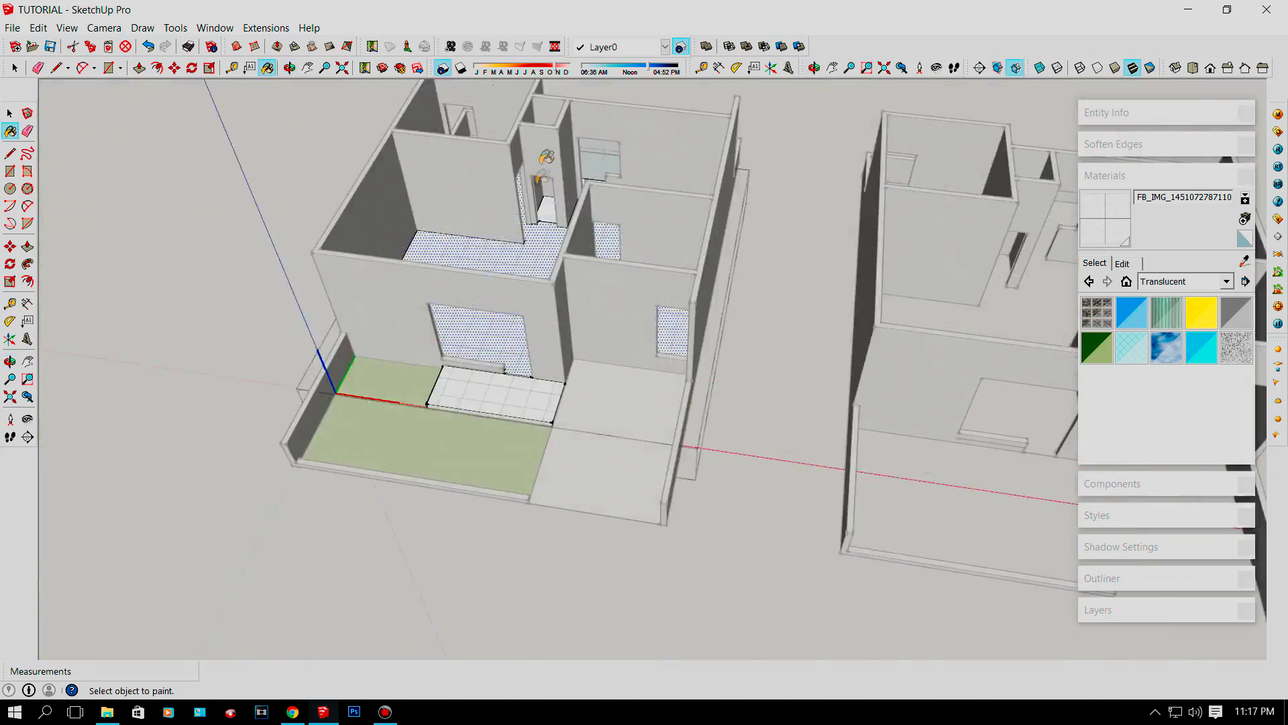
Paint the floor face behind the rear opening with the same white tile texture and leave the Paint Bucket.
{"action": "scroll", "coordinate": [546, 159], "scroll_direction": "up", "scroll_amount": 10}
{"action": "middle_click_drag", "start_coordinate": [546, 158], "coordinate": [187, 288]}
{"action": "scroll", "coordinate": [701, 426], "scroll_direction": "up", "scroll_amount": 5}
{"action": "scroll", "coordinate": [707, 421], "scroll_direction": "down", "scroll_amount": 5}
{"action": "mouse_move", "coordinate": [621, 207]}
{"action": "middle_mouse_down"}
{"action": "mouse_move", "coordinate": [495, 429]}
{"action": "mouse_move", "coordinate": [754, 304]}
{"action": "mouse_move", "coordinate": [610, 190]}
{"action": "middle_mouse_up"}
{"action": "scroll", "coordinate": [494, 429], "scroll_direction": "down", "scroll_amount": 10}
{"action": "scroll", "coordinate": [610, 190], "scroll_direction": "up", "scroll_amount": 5}
{"action": "key", "text": "space"}
Select the small bathroom's floor face and import the marble checkerboard JPEG from the Texture folder as a texture.
{"action": "scroll", "coordinate": [610, 190], "scroll_direction": "down", "scroll_amount": 5}
{"action": "scroll", "coordinate": [698, 321], "scroll_direction": "up", "scroll_amount": 10}
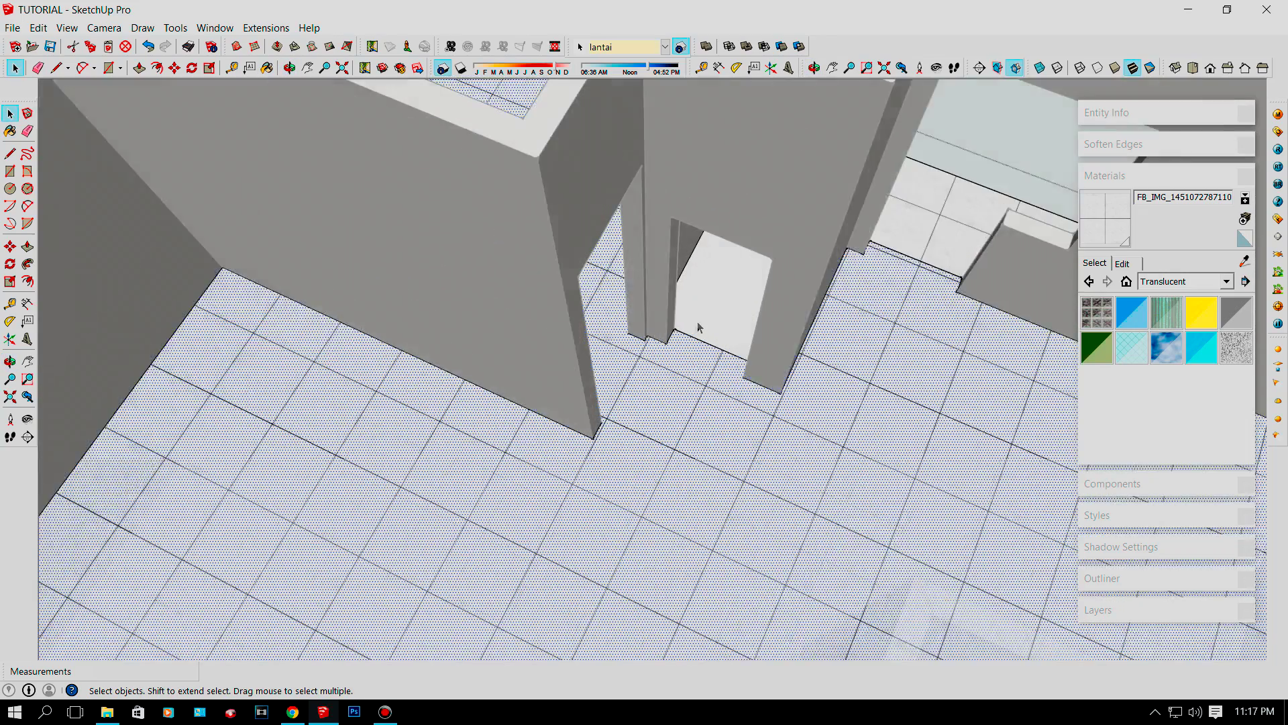
{"action": "middle_click_drag", "start_coordinate": [698, 321], "coordinate": [798, 469]}
{"action": "scroll", "coordinate": [702, 195], "scroll_direction": "up", "scroll_amount": 5}
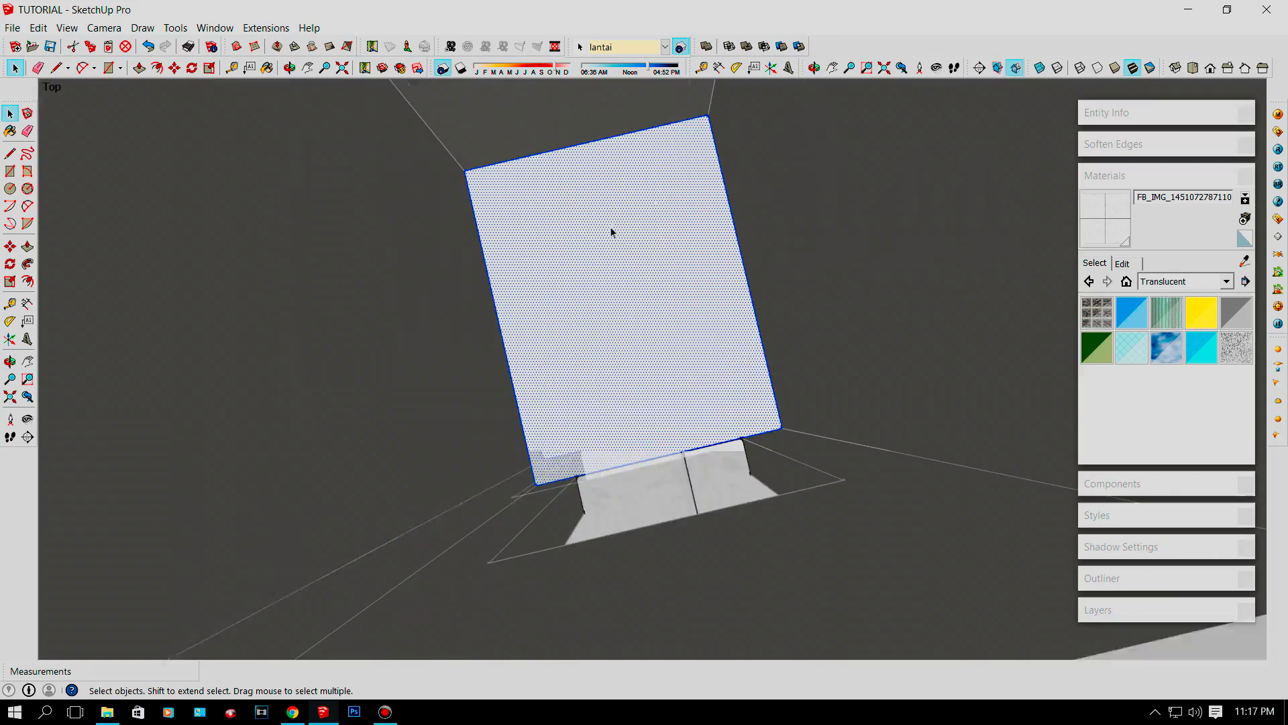
{"action": "left_click", "coordinate": [609, 227]}
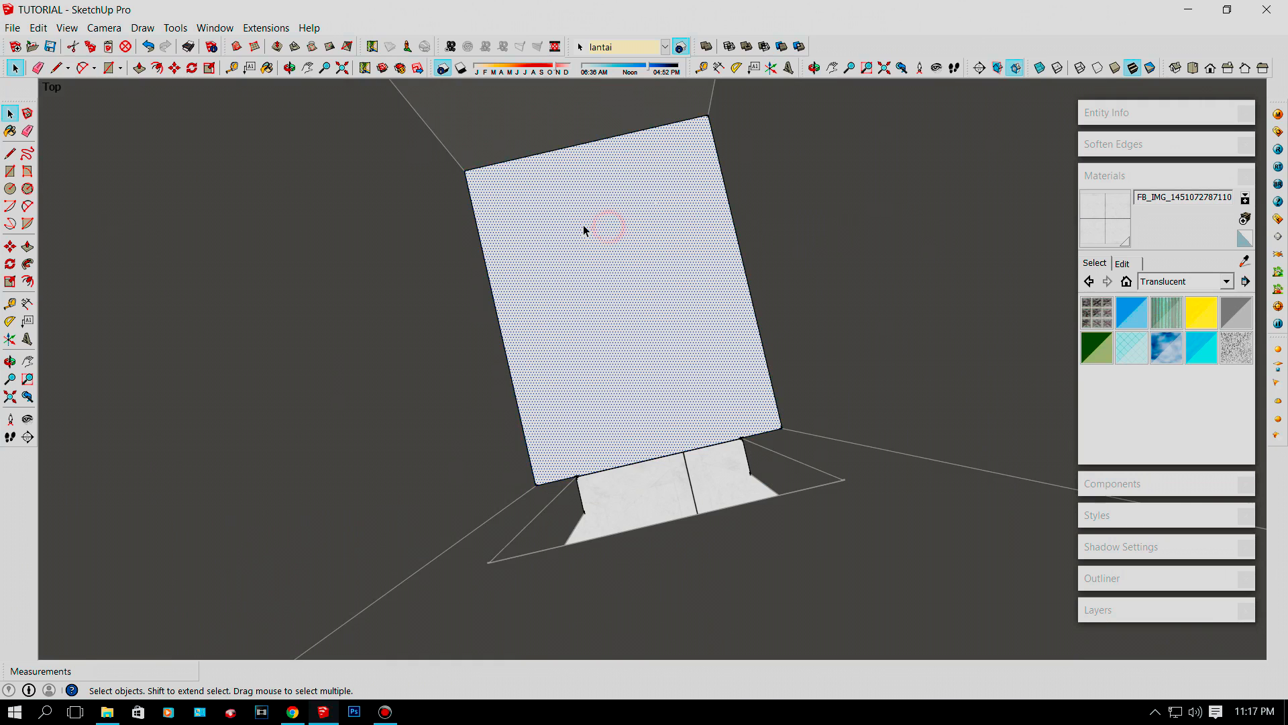
{"action": "left_click", "coordinate": [12, 28]}
{"action": "left_click", "coordinate": [60, 237]}
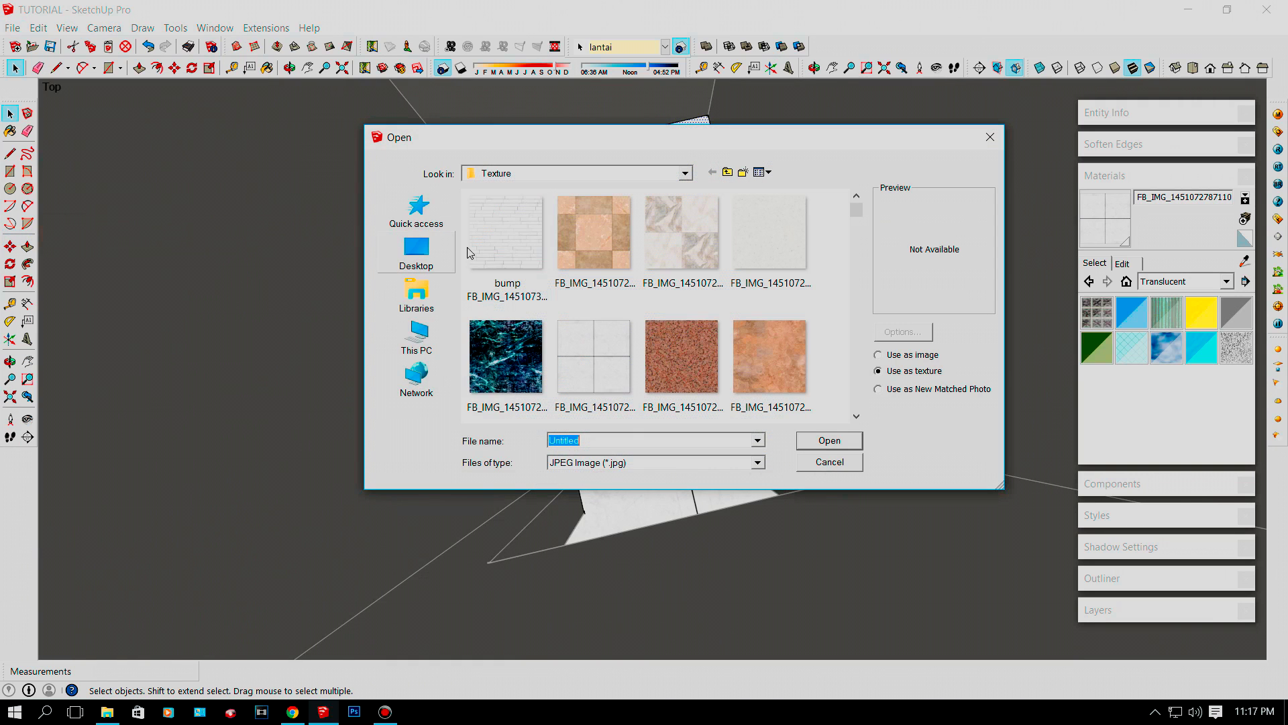
{"action": "double_click", "coordinate": [667, 246]}
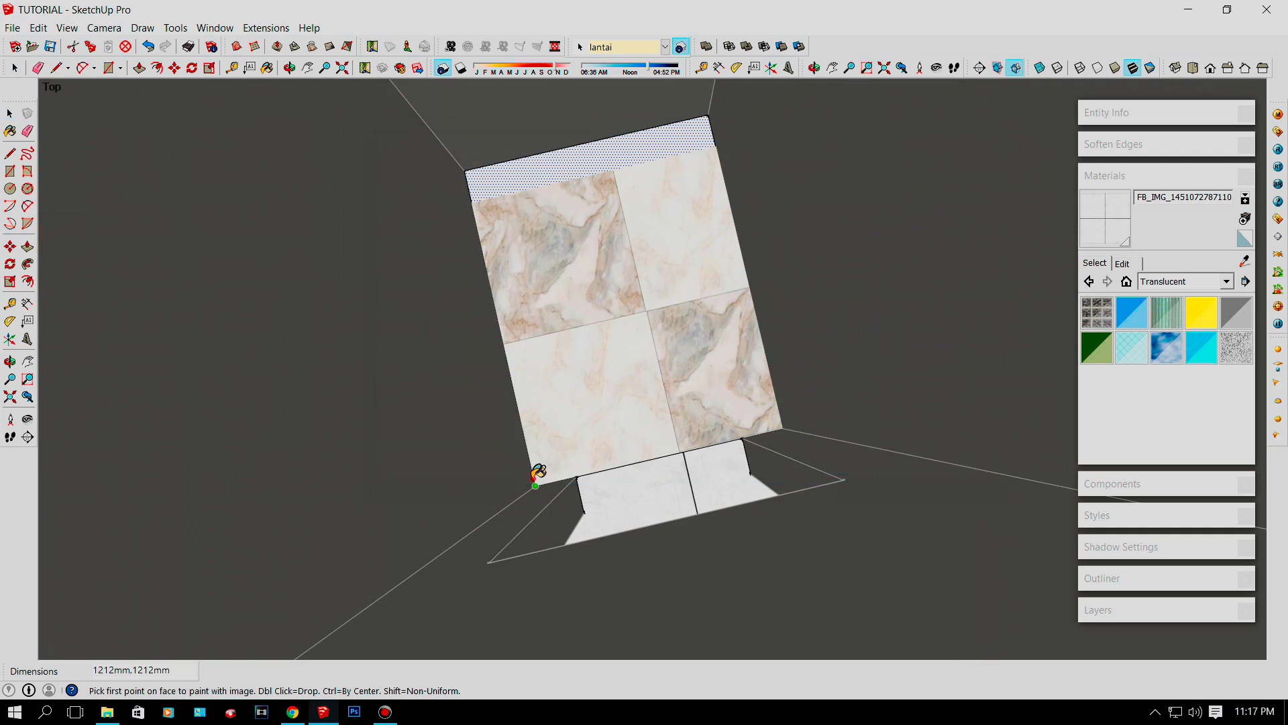
Apply the marble checkerboard texture to the bathroom floor, starting at the corner beside the doorway, as small repeating tiles.
{"action": "left_click", "coordinate": [535, 485]}
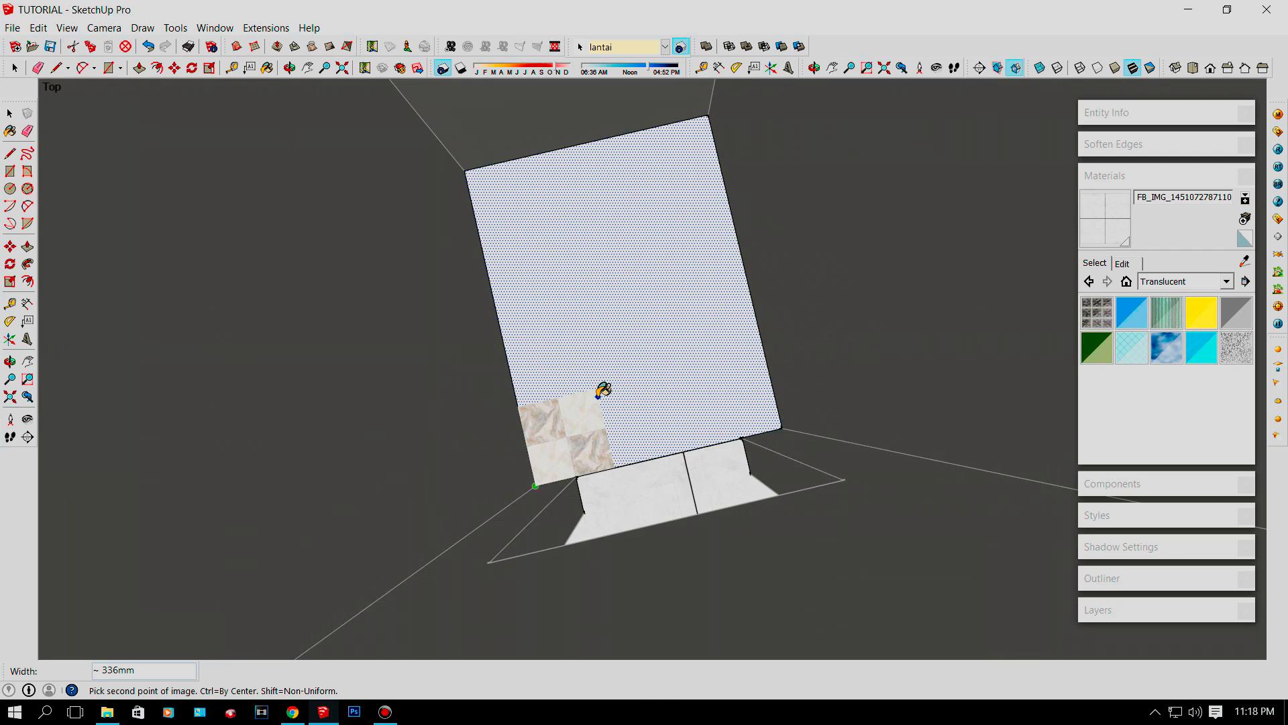
{"action": "key", "text": "Return"}
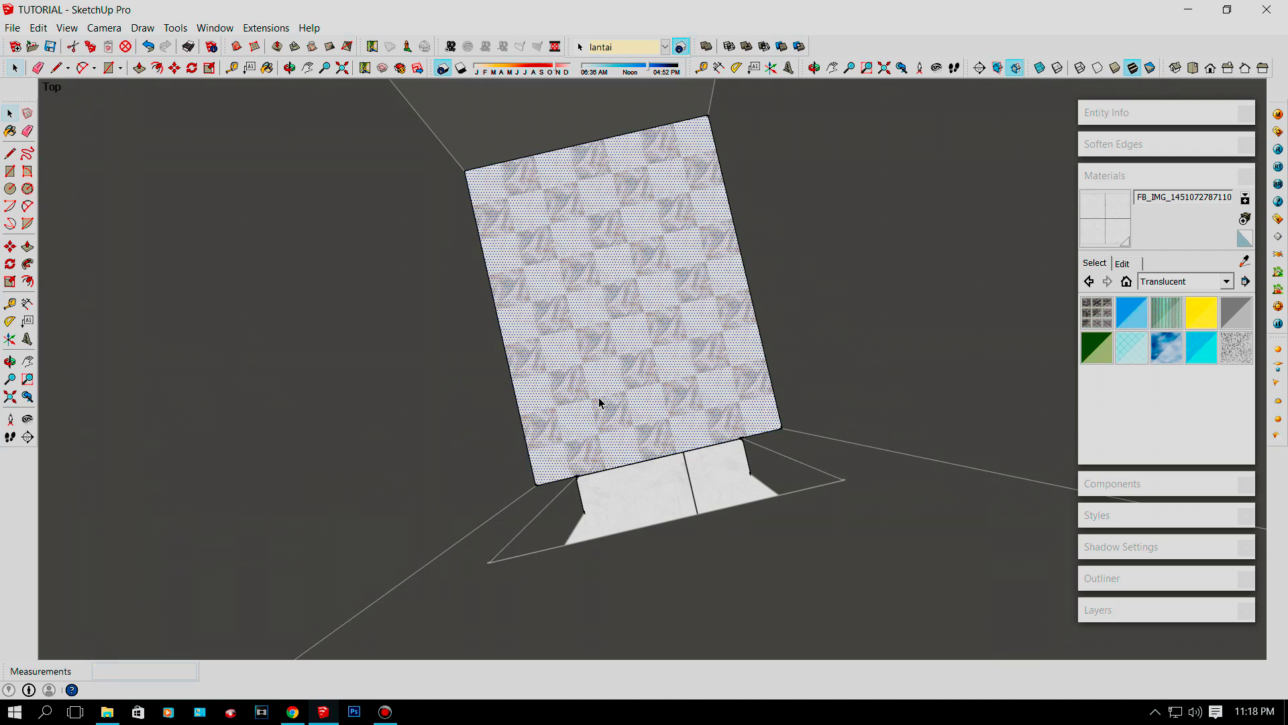
{"action": "scroll", "coordinate": [600, 401], "scroll_direction": "down", "scroll_amount": 5}
{"action": "scroll", "coordinate": [604, 402], "scroll_direction": "up", "scroll_amount": 5}
{"action": "scroll", "coordinate": [556, 346], "scroll_direction": "down", "scroll_amount": 4}
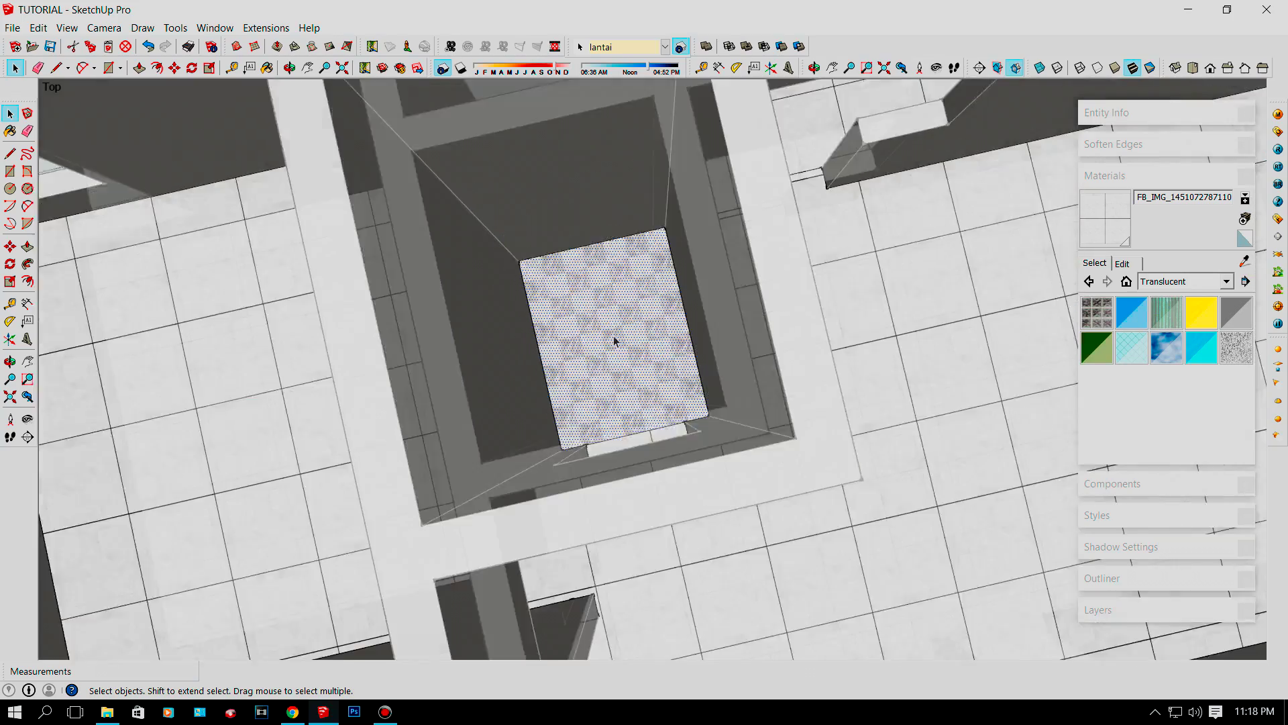
Leave the ground group and review the textured garden, terrace and interior floors from the front of the house.
{"action": "scroll", "coordinate": [613, 342], "scroll_direction": "down", "scroll_amount": 3}
{"action": "middle_click_drag", "start_coordinate": [642, 200], "coordinate": [570, 316]}
{"action": "scroll", "coordinate": [523, 259], "scroll_direction": "down", "scroll_amount": 5}
{"action": "scroll", "coordinate": [503, 246], "scroll_direction": "up", "scroll_amount": 4}
{"action": "scroll", "coordinate": [504, 246], "scroll_direction": "up", "scroll_amount": 4}
{"action": "scroll", "coordinate": [552, 333], "scroll_direction": "up", "scroll_amount": 1}
{"action": "scroll", "coordinate": [564, 326], "scroll_direction": "up", "scroll_amount": 3}
{"action": "scroll", "coordinate": [550, 342], "scroll_direction": "down", "scroll_amount": 5}
{"action": "scroll", "coordinate": [626, 330], "scroll_direction": "up", "scroll_amount": 5}
{"action": "scroll", "coordinate": [628, 335], "scroll_direction": "down", "scroll_amount": 5}
{"action": "scroll", "coordinate": [570, 316], "scroll_direction": "up", "scroll_amount": 5}
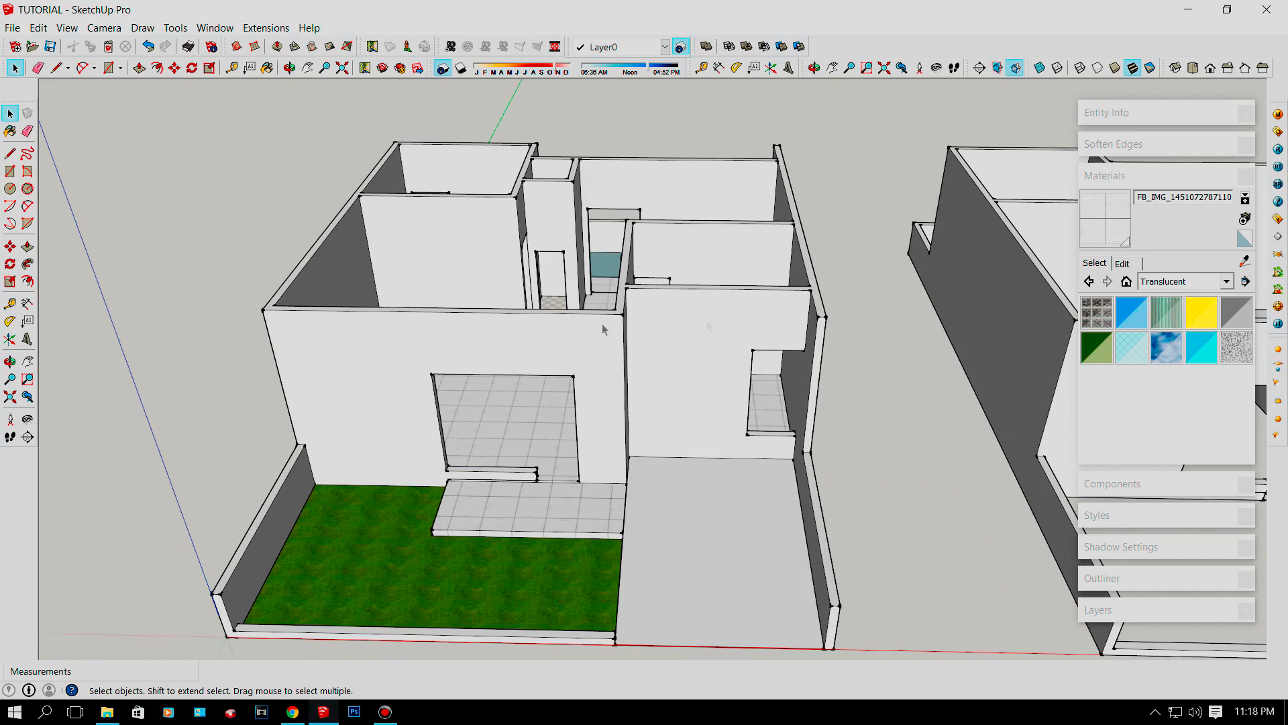
{"action": "scroll", "coordinate": [604, 329], "scroll_direction": "down", "scroll_amount": 3}
{"action": "scroll", "coordinate": [486, 352], "scroll_direction": "up", "scroll_amount": 6}
{"action": "middle_click_drag", "start_coordinate": [510, 351], "coordinate": [557, 356]}
Switch the material library to the Markers collection and choose the WarmGray1 swatch.
{"action": "left_click", "coordinate": [1132, 176]}
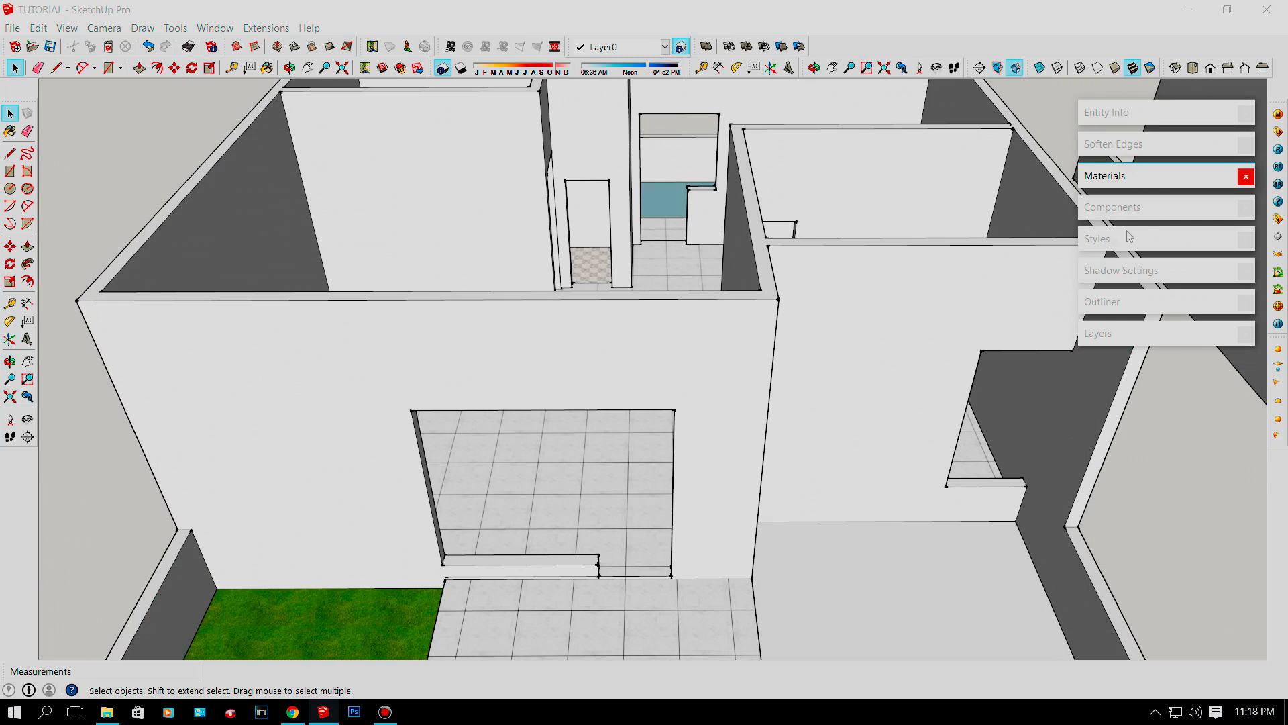
{"action": "middle_click_drag", "start_coordinate": [736, 322], "coordinate": [666, 336]}
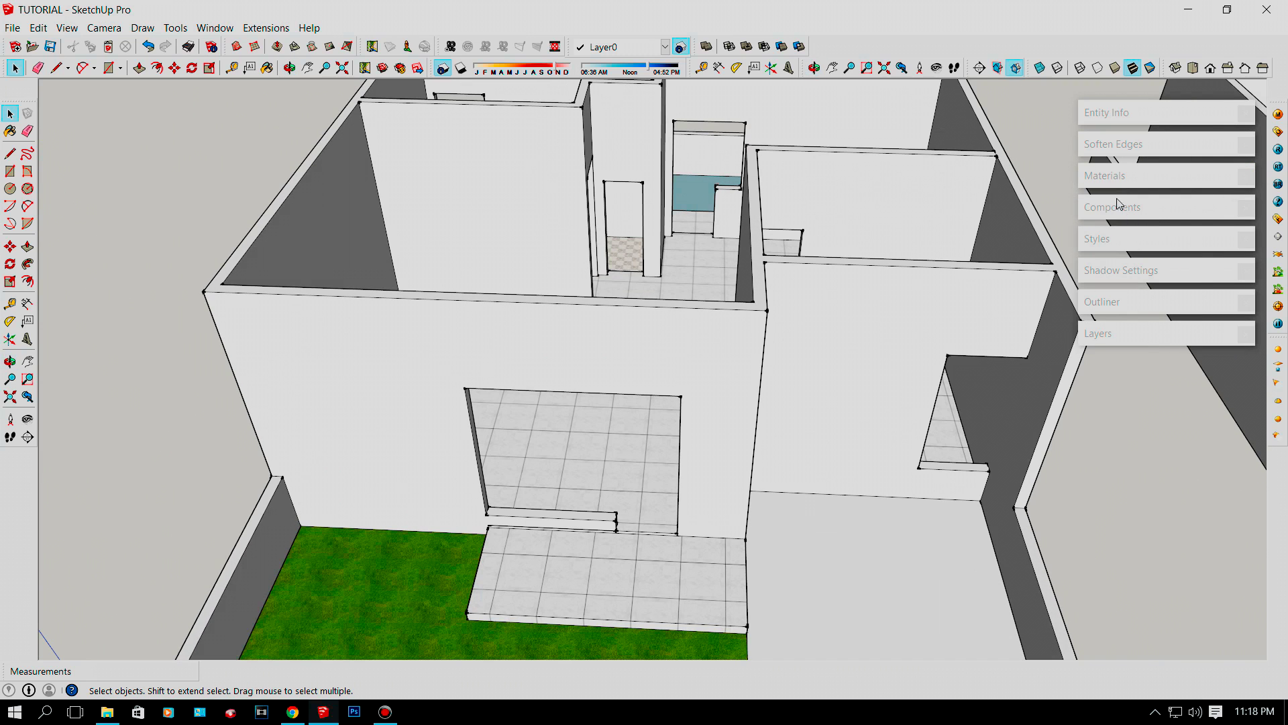
{"action": "left_click", "coordinate": [1117, 176]}
{"action": "left_click", "coordinate": [1164, 282]}
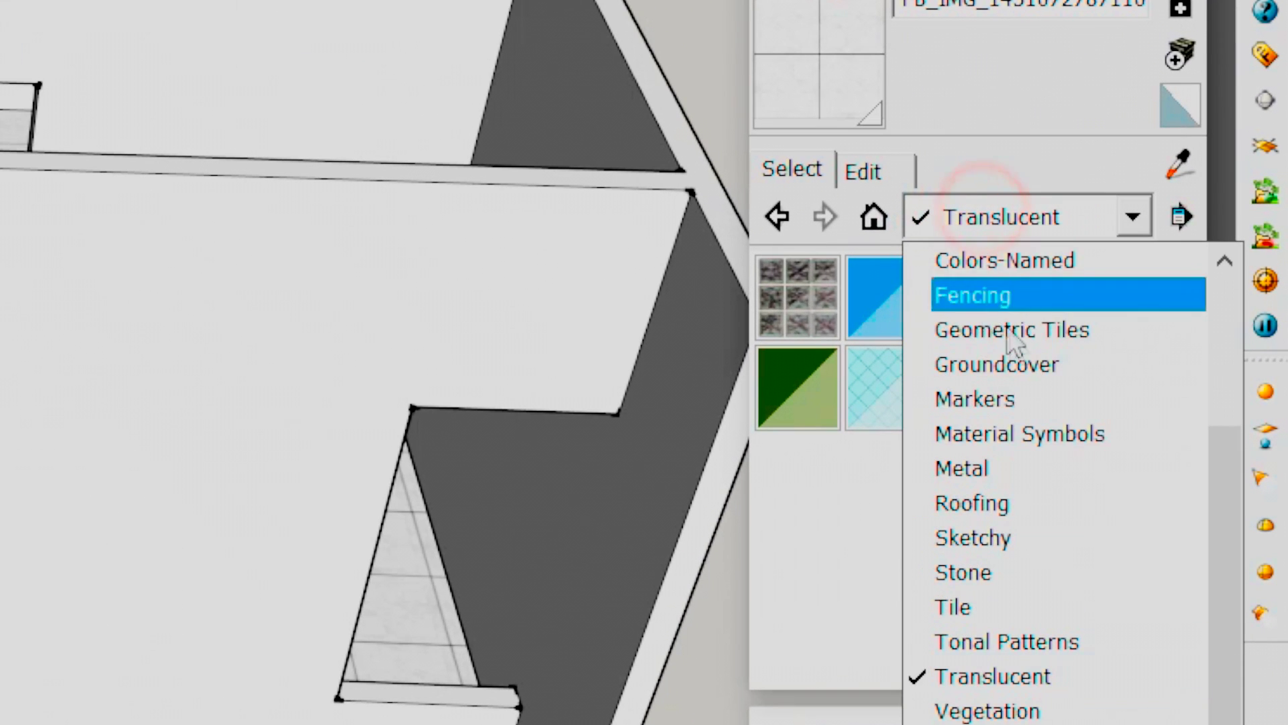
{"action": "left_click", "coordinate": [1000, 402]}
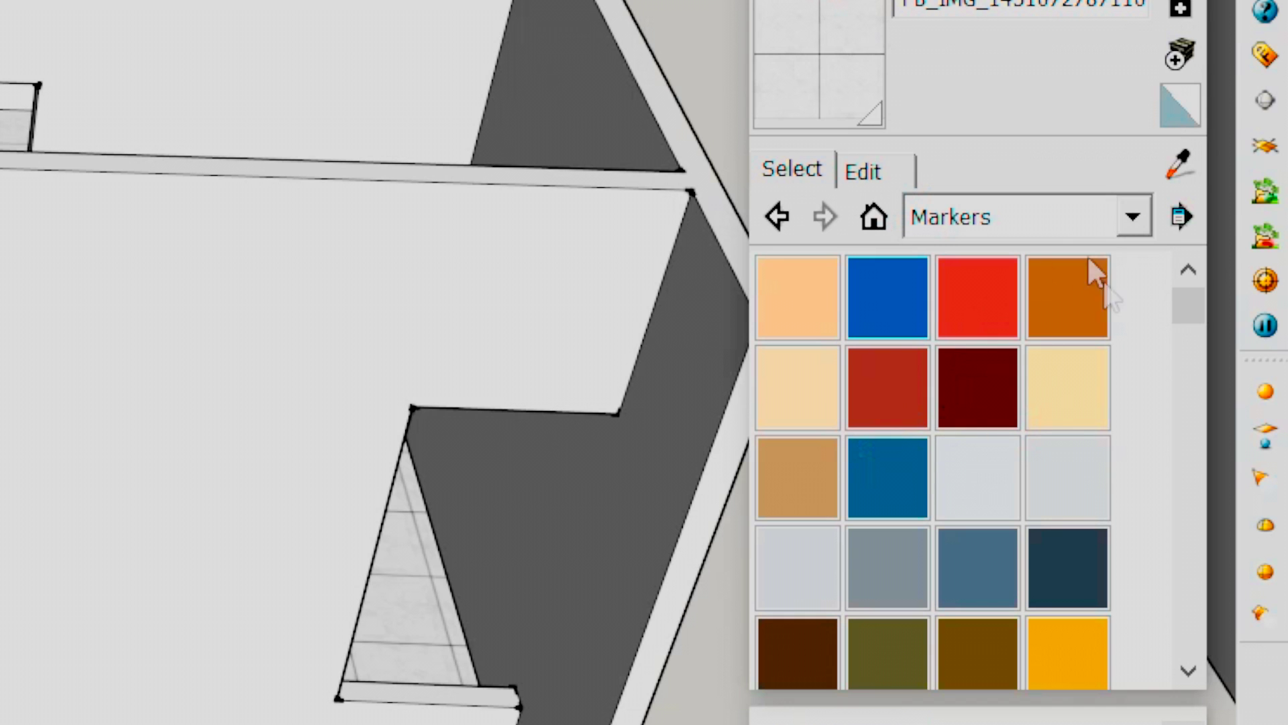
{"action": "left_click_drag", "start_coordinate": [1190, 316], "coordinate": [1060, 453]}
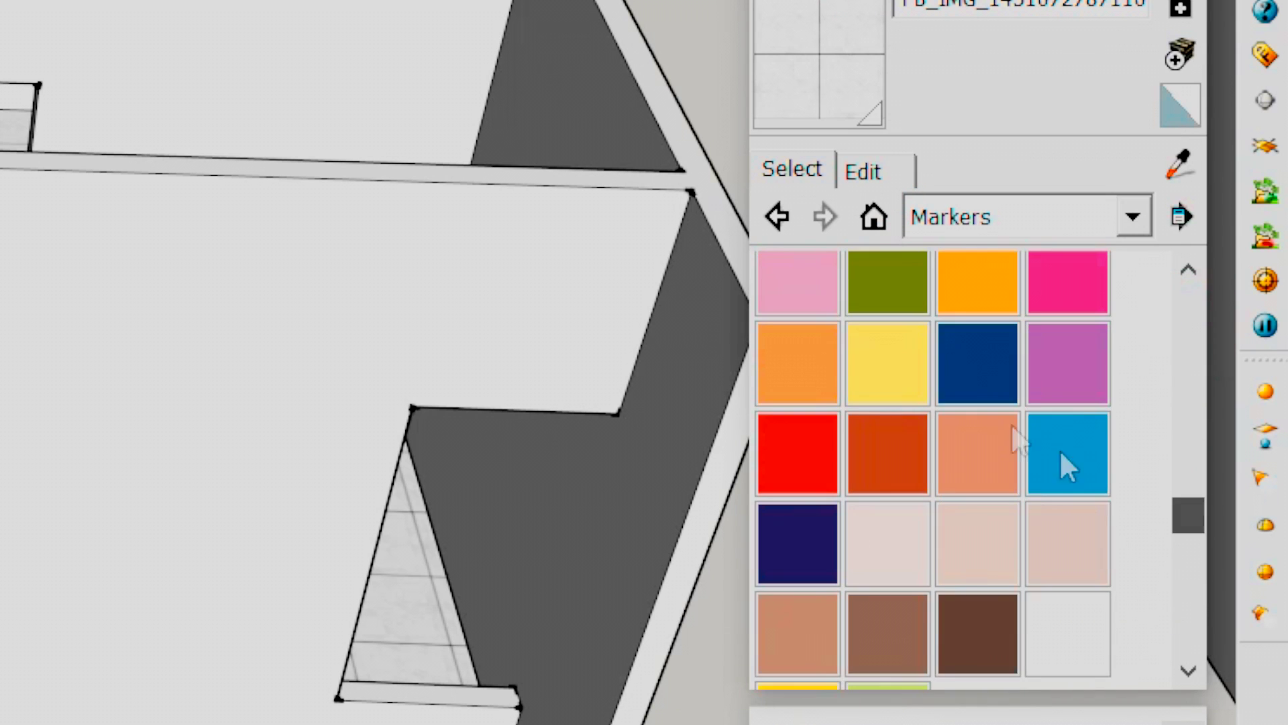
{"action": "left_click", "coordinate": [920, 563]}
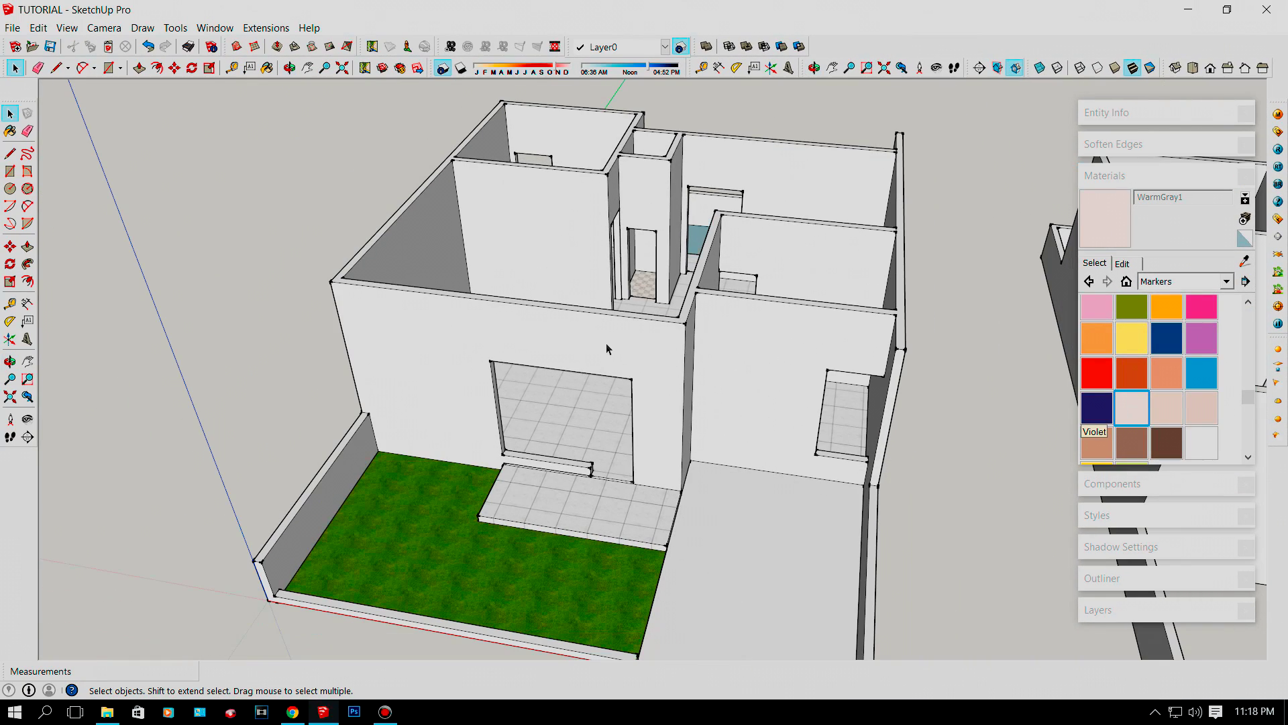
Try to paint the whole wall group with WarmGray1 from outside the group.
{"action": "left_click", "coordinate": [590, 347]}
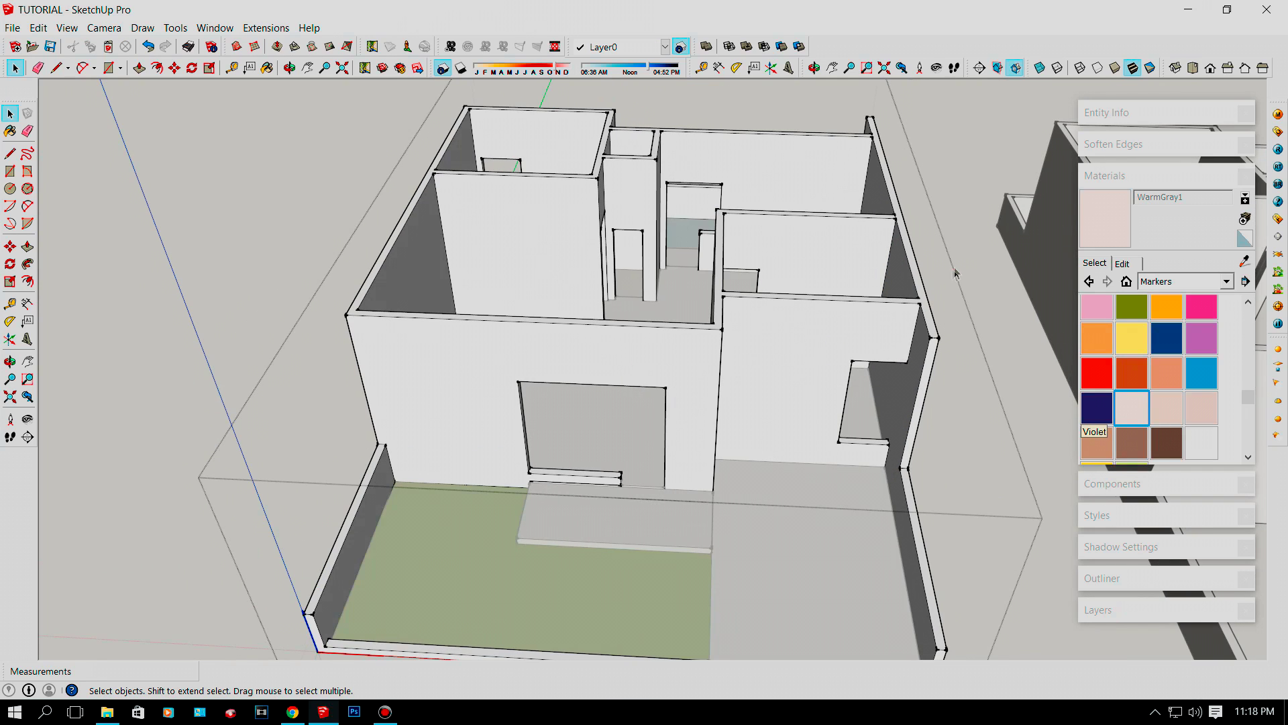
{"action": "middle_click_drag", "start_coordinate": [932, 277], "coordinate": [782, 366]}
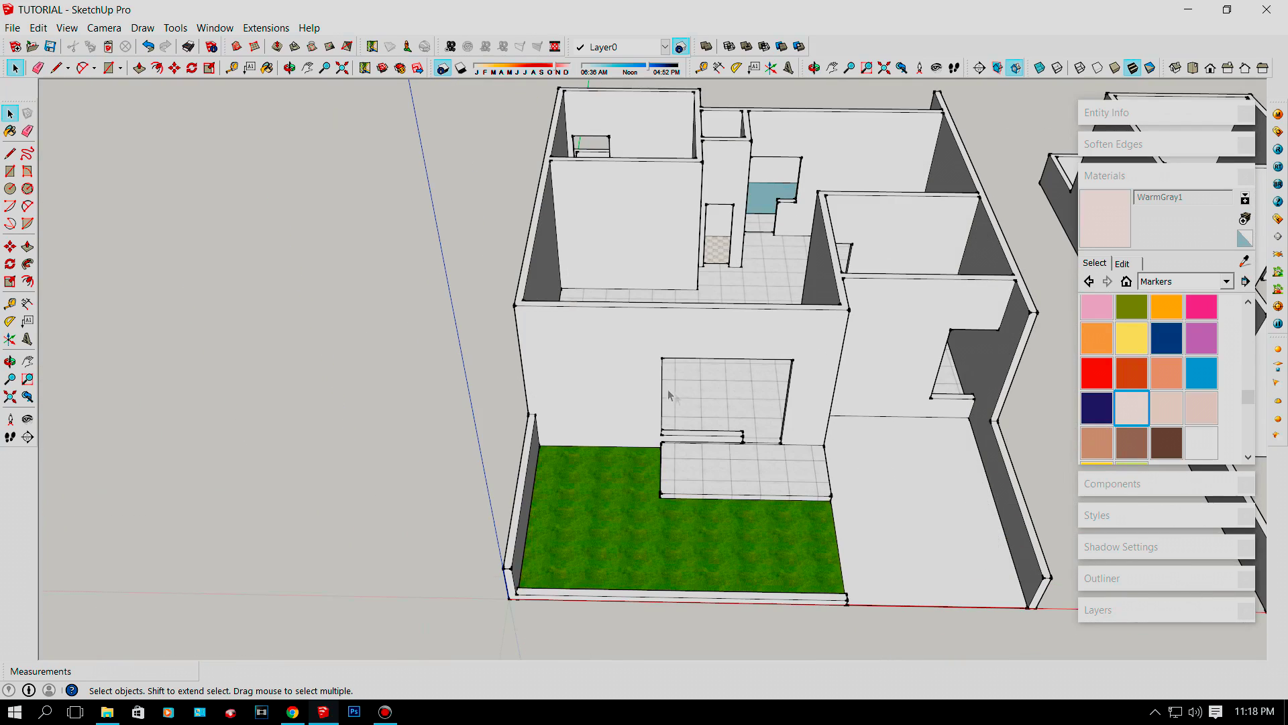
{"action": "middle_click_drag", "start_coordinate": [745, 377], "coordinate": [754, 383]}
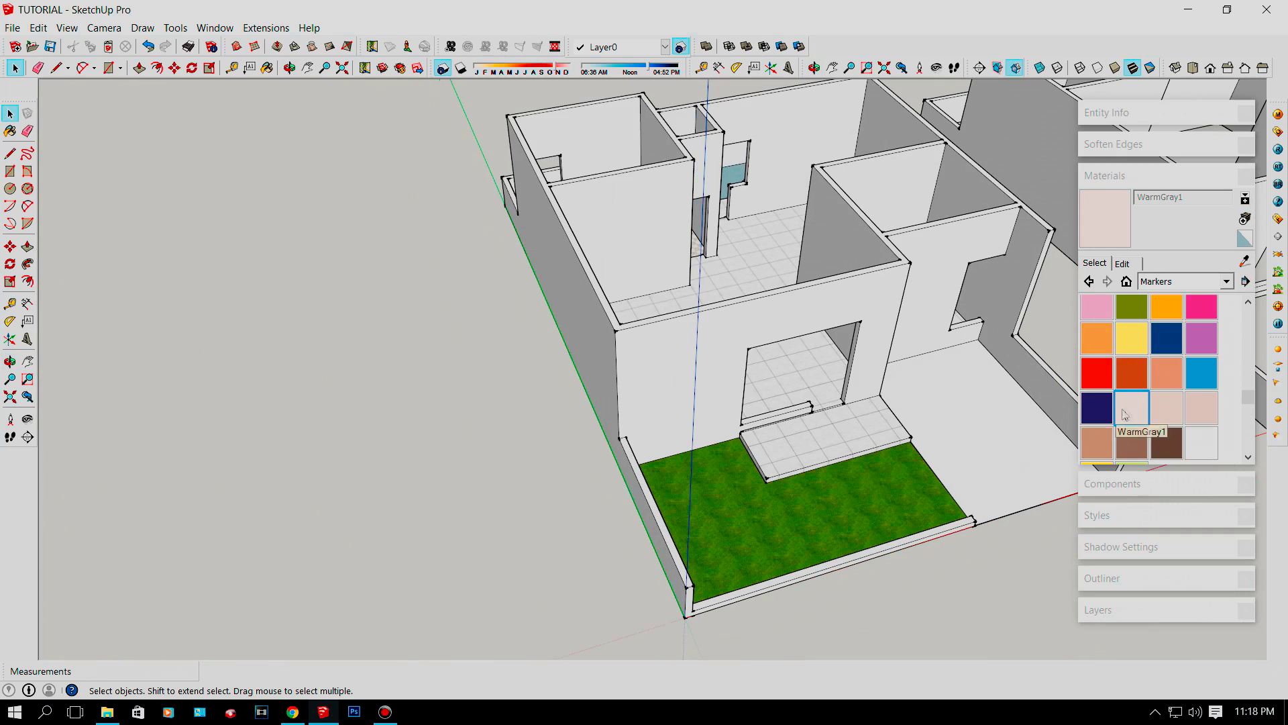
{"action": "left_click", "coordinate": [1125, 414]}
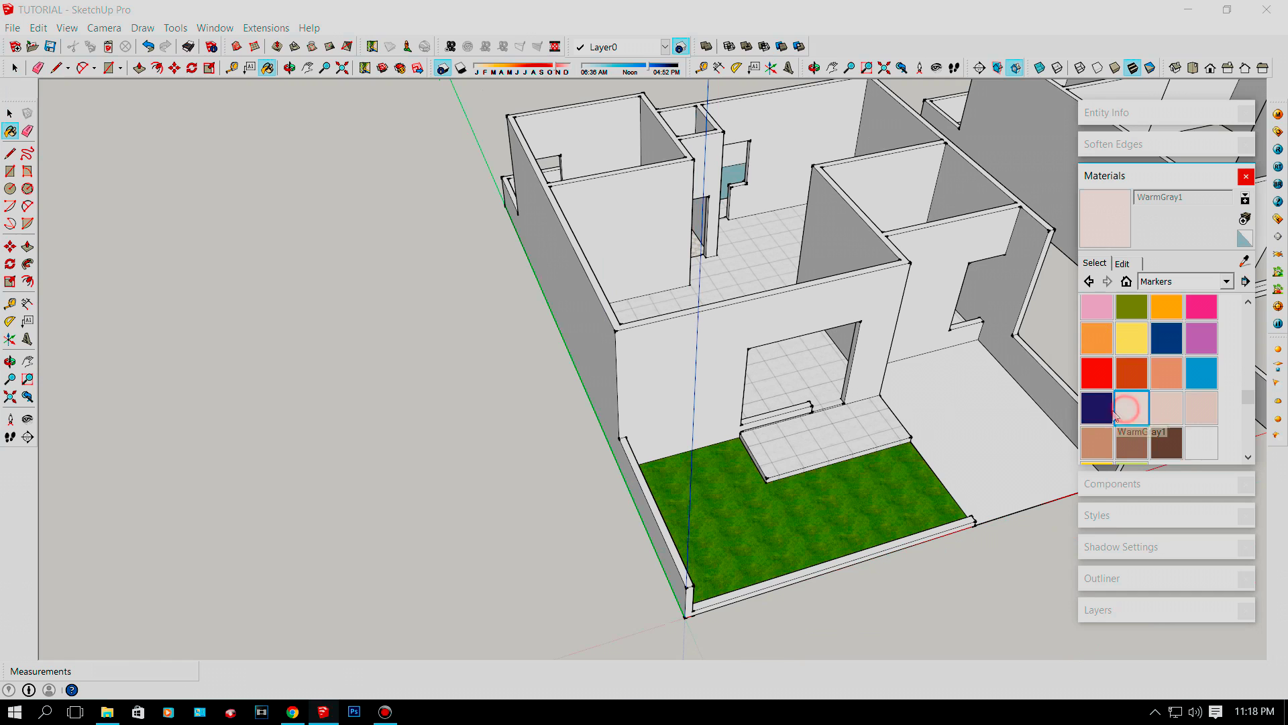
{"action": "left_click", "coordinate": [664, 342]}
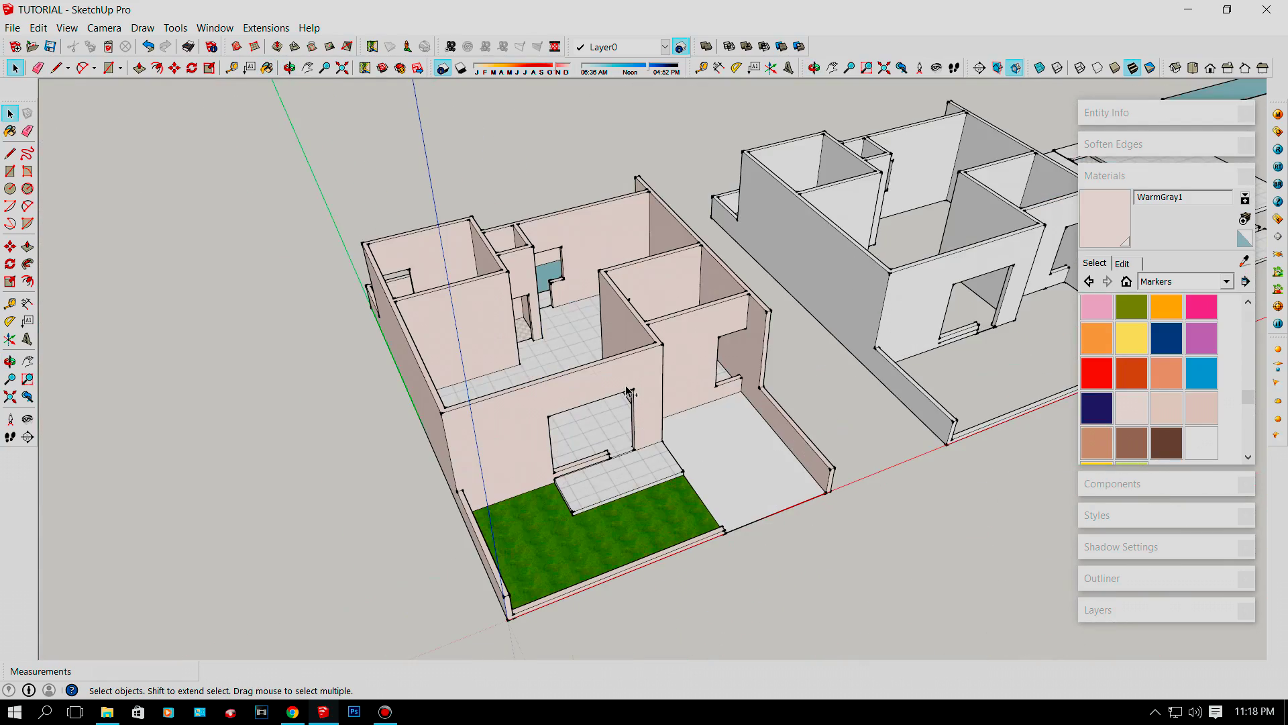
Open the wall group for editing and paint all matching wall faces with WarmGray1 at once.
{"action": "scroll", "coordinate": [635, 376], "scroll_direction": "up", "scroll_amount": 3}
{"action": "double_click", "coordinate": [639, 371]}
{"action": "scroll", "coordinate": [641, 369], "scroll_direction": "up", "scroll_amount": 3}
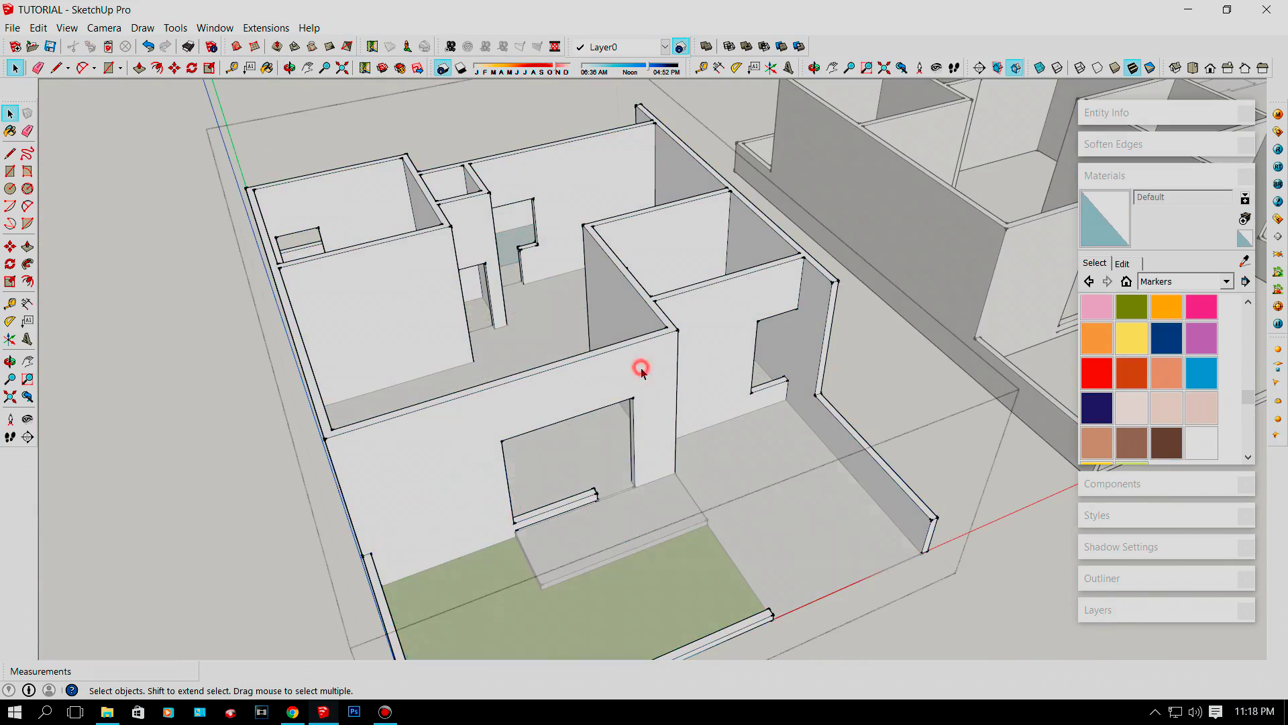
{"action": "left_click", "coordinate": [642, 370]}
{"action": "scroll", "coordinate": [621, 380], "scroll_direction": "down", "scroll_amount": 3}
{"action": "middle_click_drag", "start_coordinate": [622, 379], "coordinate": [675, 396]}
{"action": "scroll", "coordinate": [1125, 429], "scroll_direction": "down", "scroll_amount": 3}
{"action": "scroll", "coordinate": [742, 340], "scroll_direction": "up", "scroll_amount": 5}
{"action": "scroll", "coordinate": [675, 396], "scroll_direction": "down", "scroll_amount": 3}
{"action": "scroll", "coordinate": [658, 386], "scroll_direction": "up", "scroll_amount": 4}
{"action": "scroll", "coordinate": [658, 387], "scroll_direction": "down", "scroll_amount": 5}
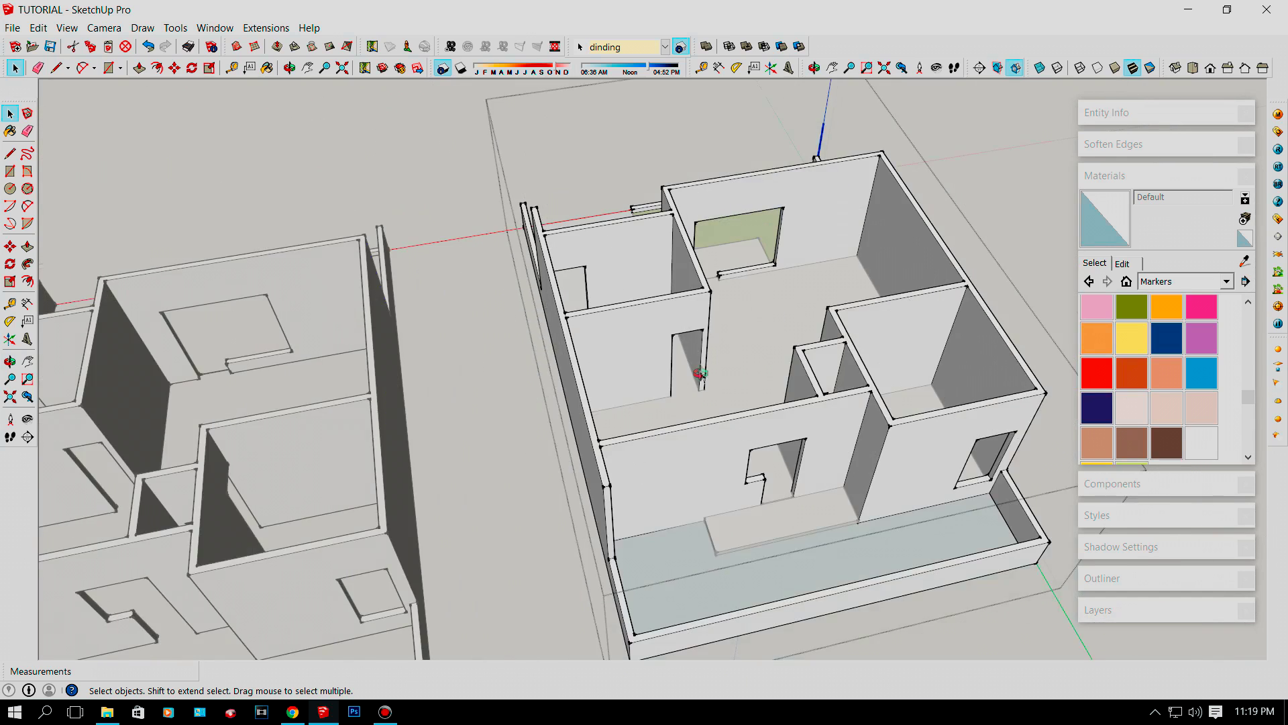
{"action": "scroll", "coordinate": [584, 383], "scroll_direction": "up", "scroll_amount": 2}
{"action": "scroll", "coordinate": [584, 383], "scroll_direction": "up", "scroll_amount": 1}
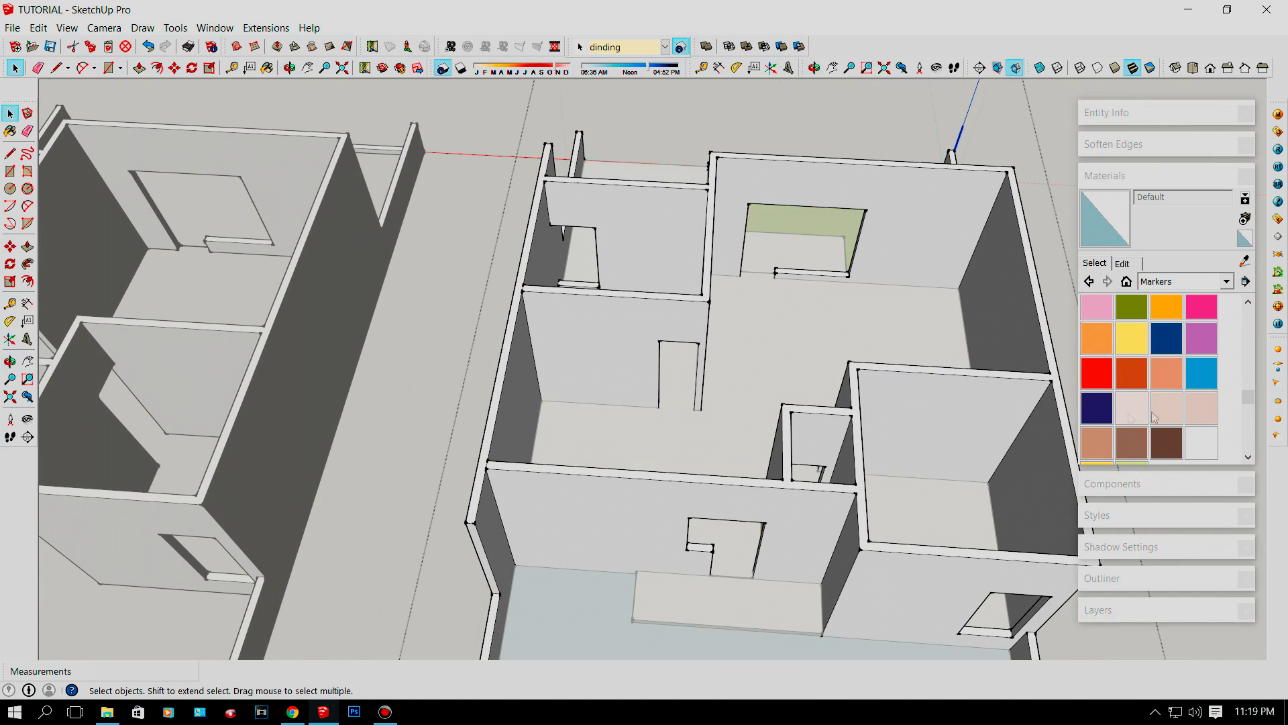
{"action": "left_click", "coordinate": [1134, 414]}
{"action": "left_click", "coordinate": [650, 325], "text": "shift"}
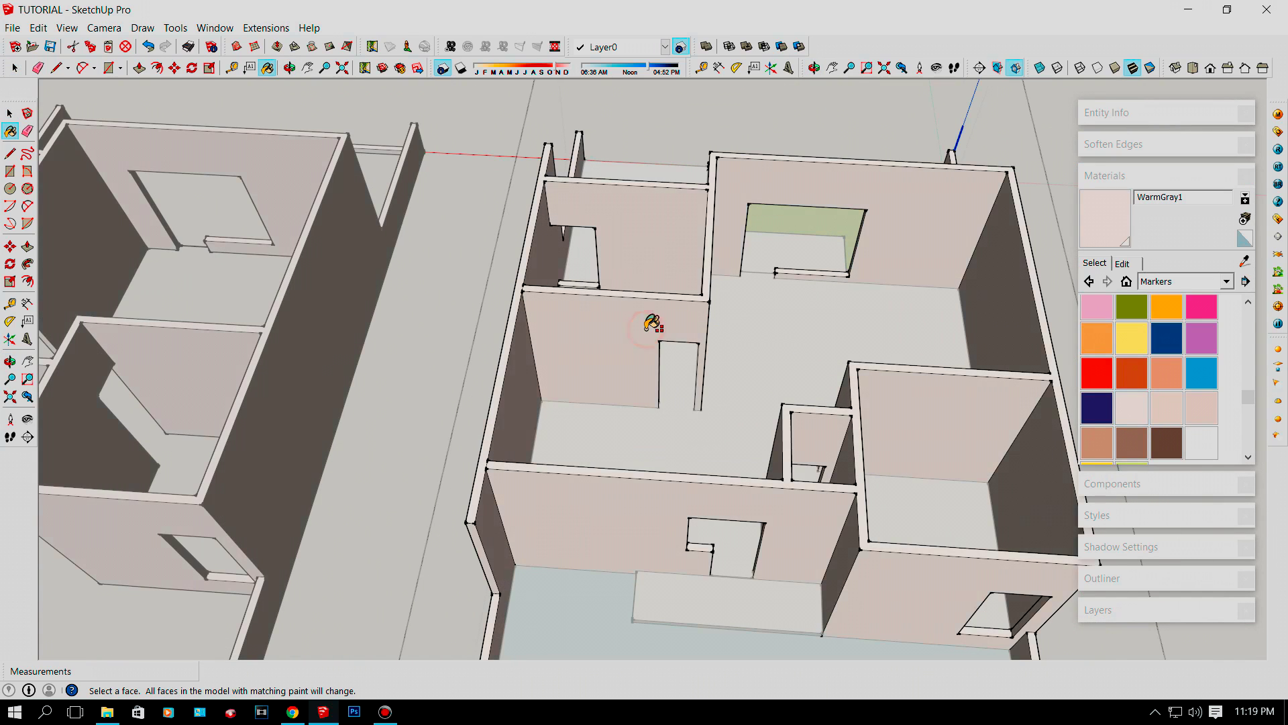
Leave the wall group and review the painted walls on the house and its neighbouring wall copy from the rear and front.
{"action": "key", "text": "space"}
{"action": "left_click", "coordinate": [654, 323]}
{"action": "scroll", "coordinate": [678, 200], "scroll_direction": "down", "scroll_amount": 4}
{"action": "left_click", "coordinate": [529, 168]}
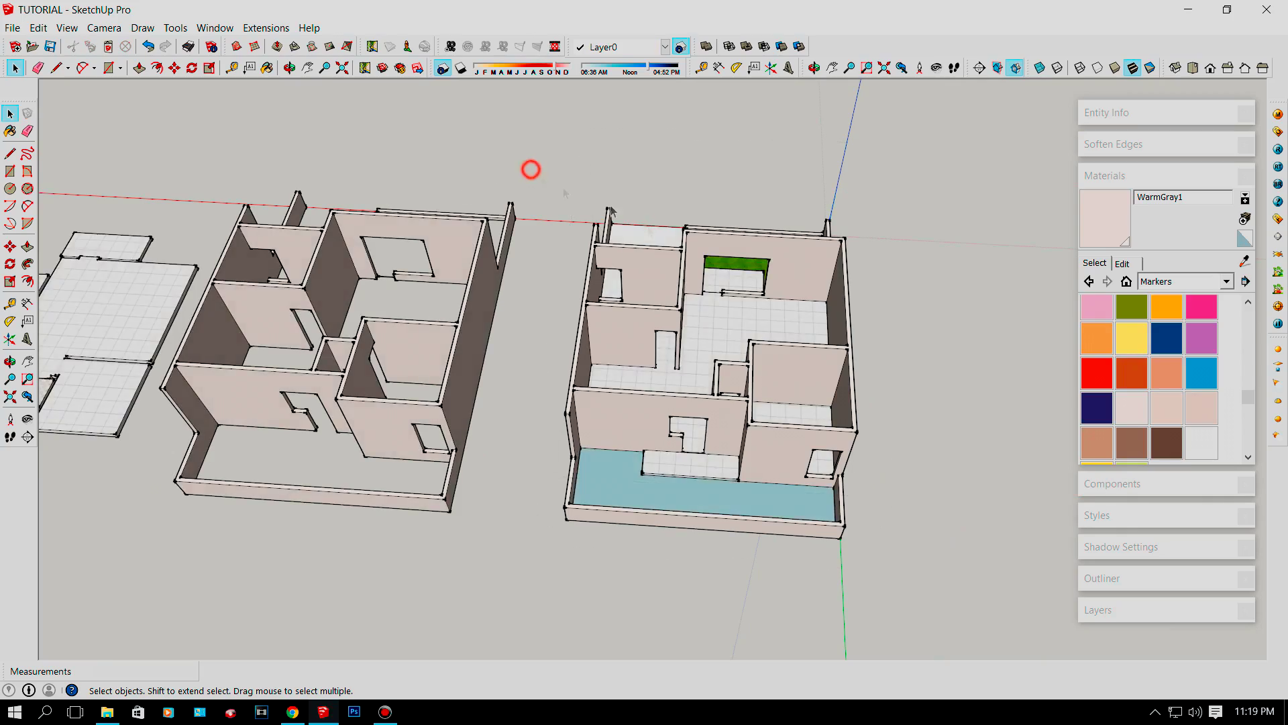
{"action": "middle_click_drag", "start_coordinate": [529, 167], "coordinate": [537, 201]}
{"action": "scroll", "coordinate": [530, 221], "scroll_direction": "up", "scroll_amount": 5}
{"action": "middle_click_drag", "start_coordinate": [104, 227], "coordinate": [604, 201]}
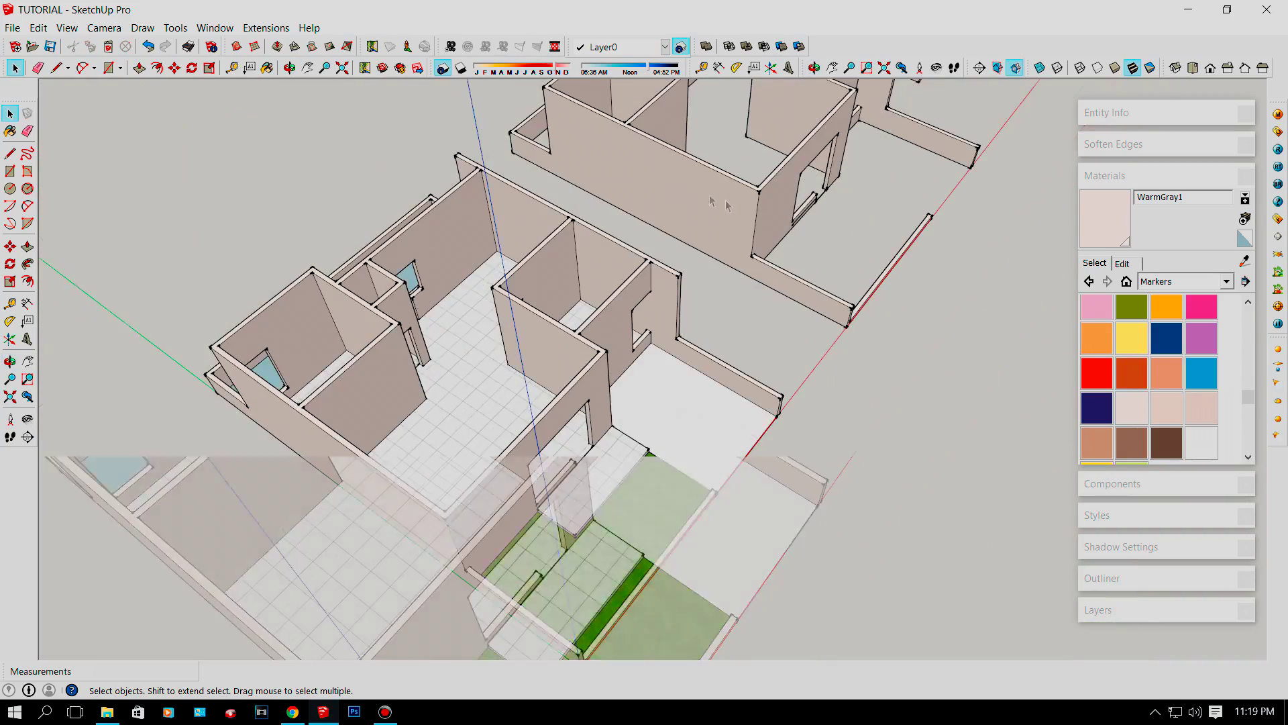
{"action": "scroll", "coordinate": [666, 196], "scroll_direction": "down", "scroll_amount": 5}
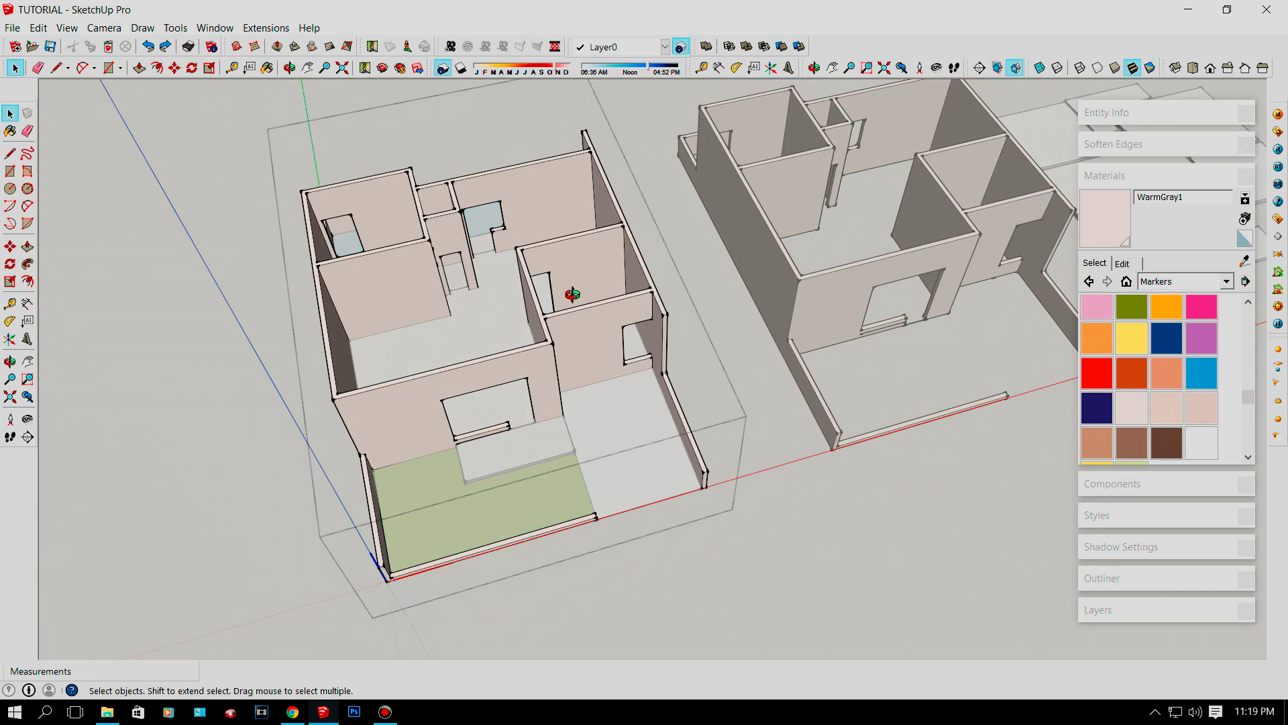
Recolour every default-coloured face inside the open wall group with WarmGray1, starting from the large room's back wall.
{"action": "scroll", "coordinate": [581, 312], "scroll_direction": "up", "scroll_amount": 6}
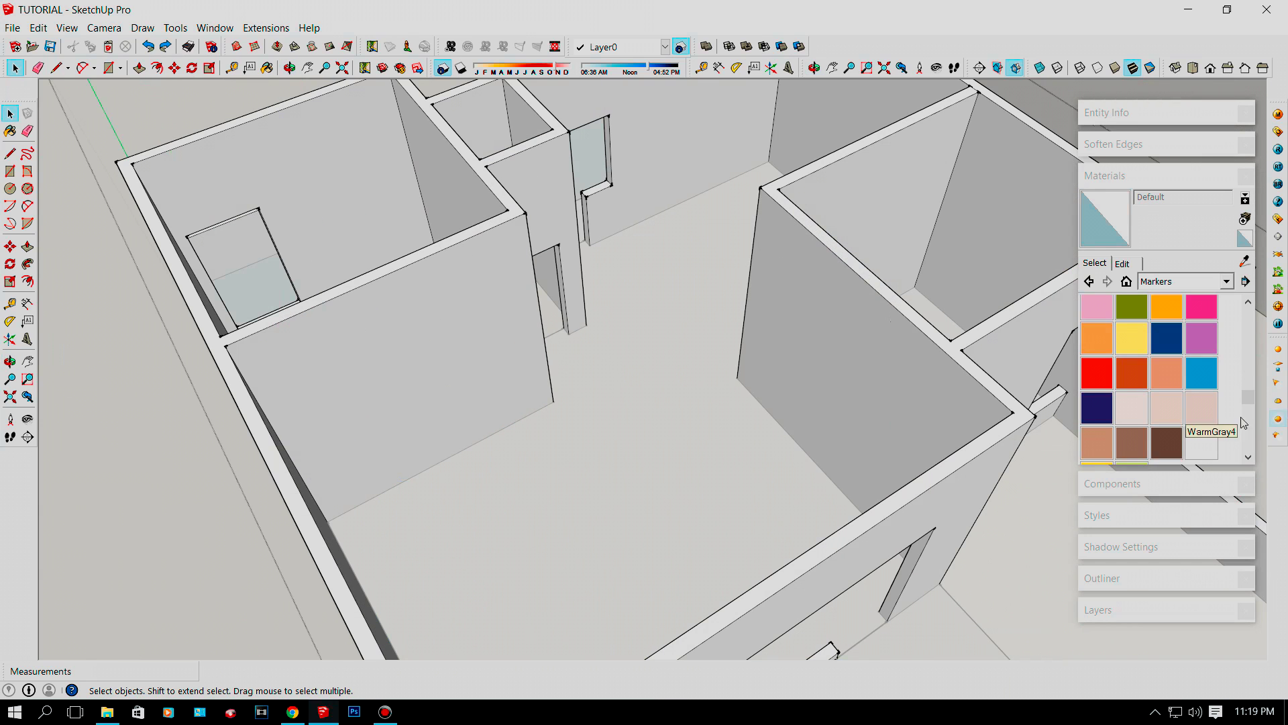
{"action": "left_click", "coordinate": [1134, 408]}
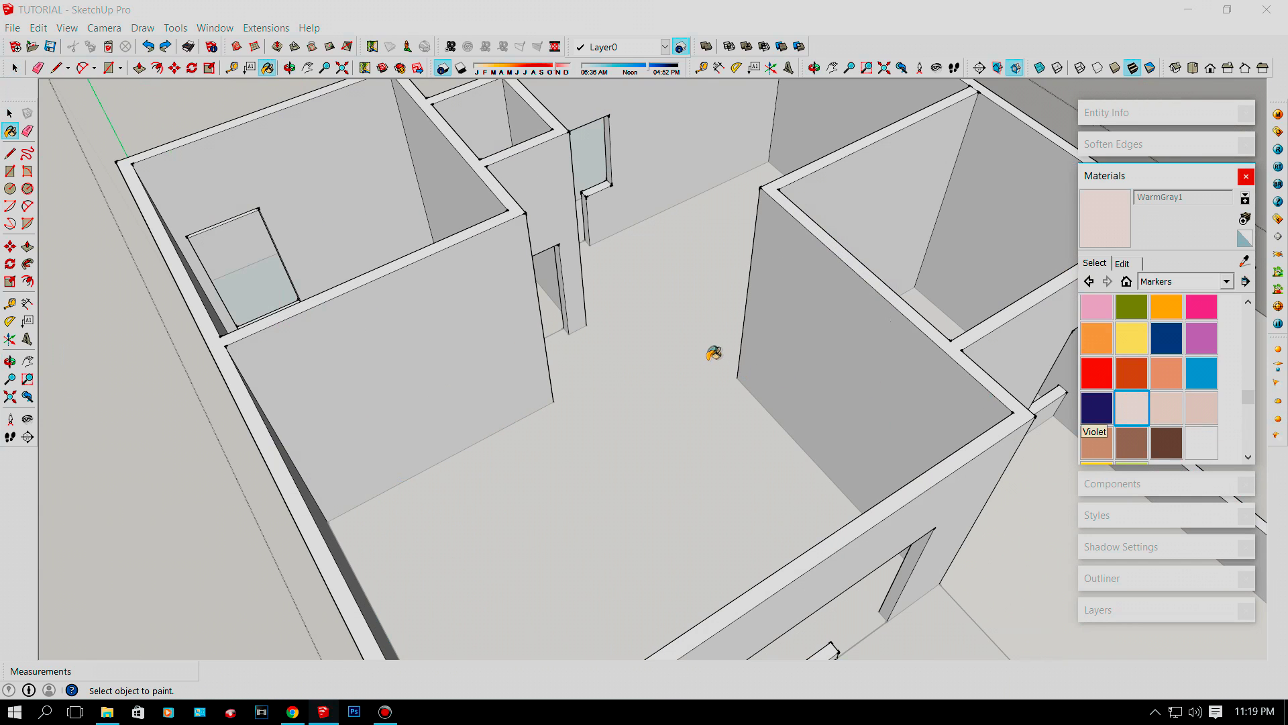
{"action": "scroll", "coordinate": [679, 358], "scroll_direction": "down", "scroll_amount": 3}
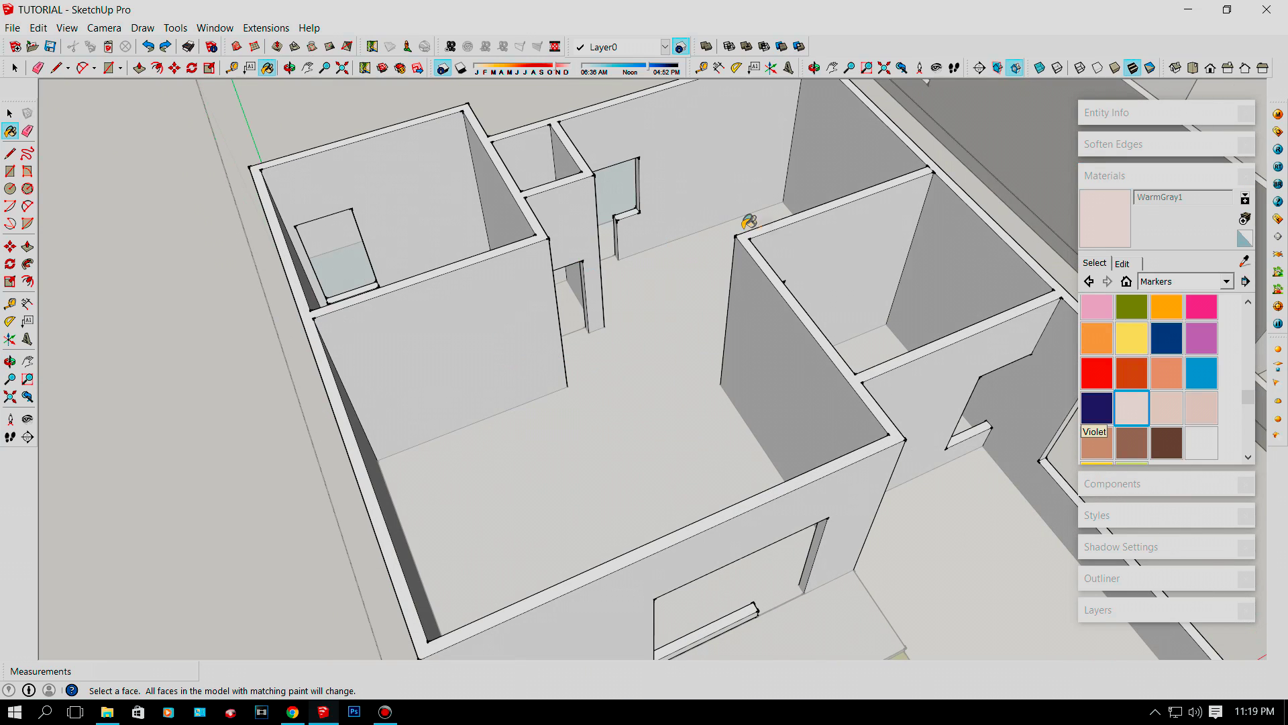
{"action": "scroll", "coordinate": [544, 366], "scroll_direction": "down", "scroll_amount": 3}
{"action": "scroll", "coordinate": [498, 322], "scroll_direction": "up", "scroll_amount": 5}
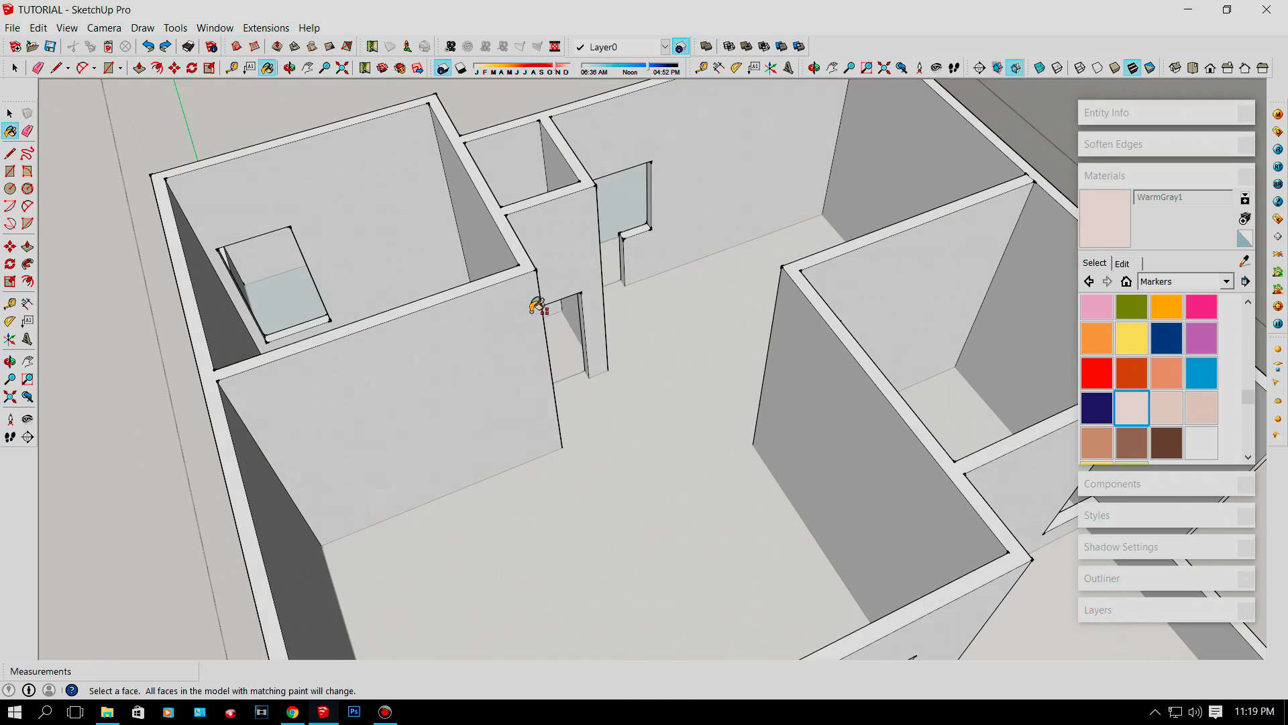
{"action": "middle_click_drag", "start_coordinate": [534, 302], "coordinate": [545, 333]}
{"action": "scroll", "coordinate": [532, 345], "scroll_direction": "down", "scroll_amount": 4}
{"action": "scroll", "coordinate": [454, 316], "scroll_direction": "up", "scroll_amount": 6}
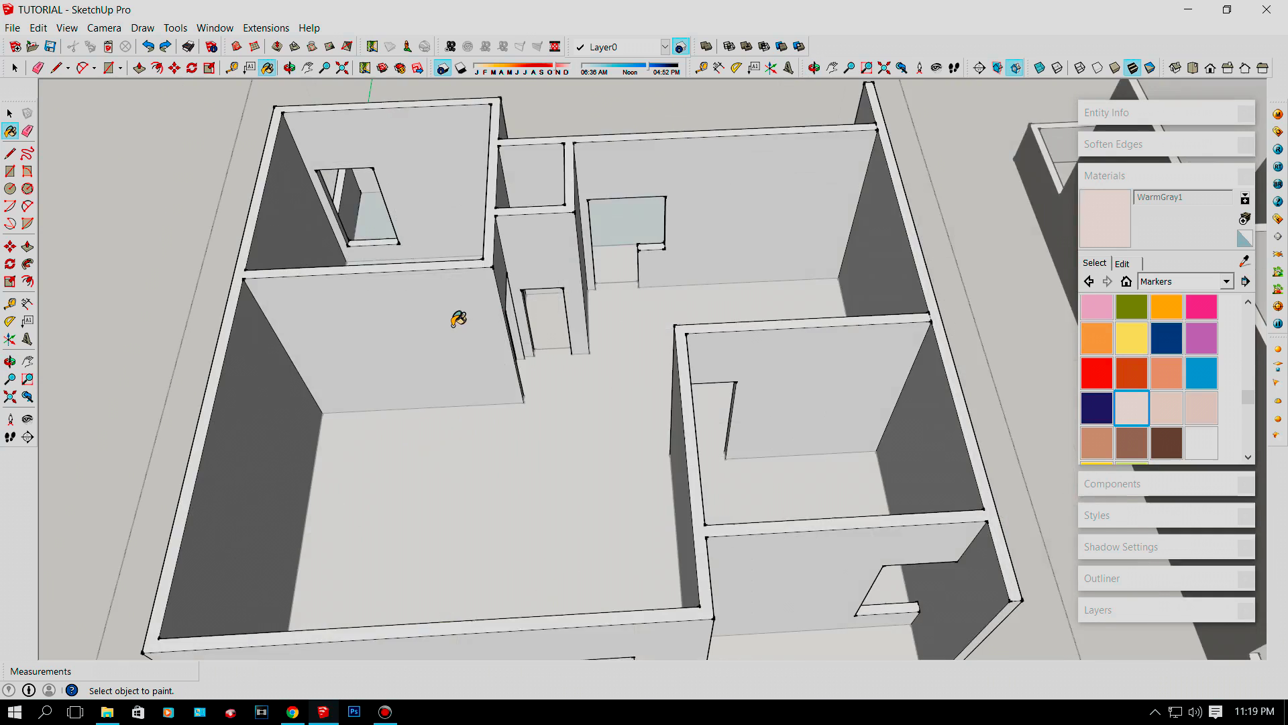
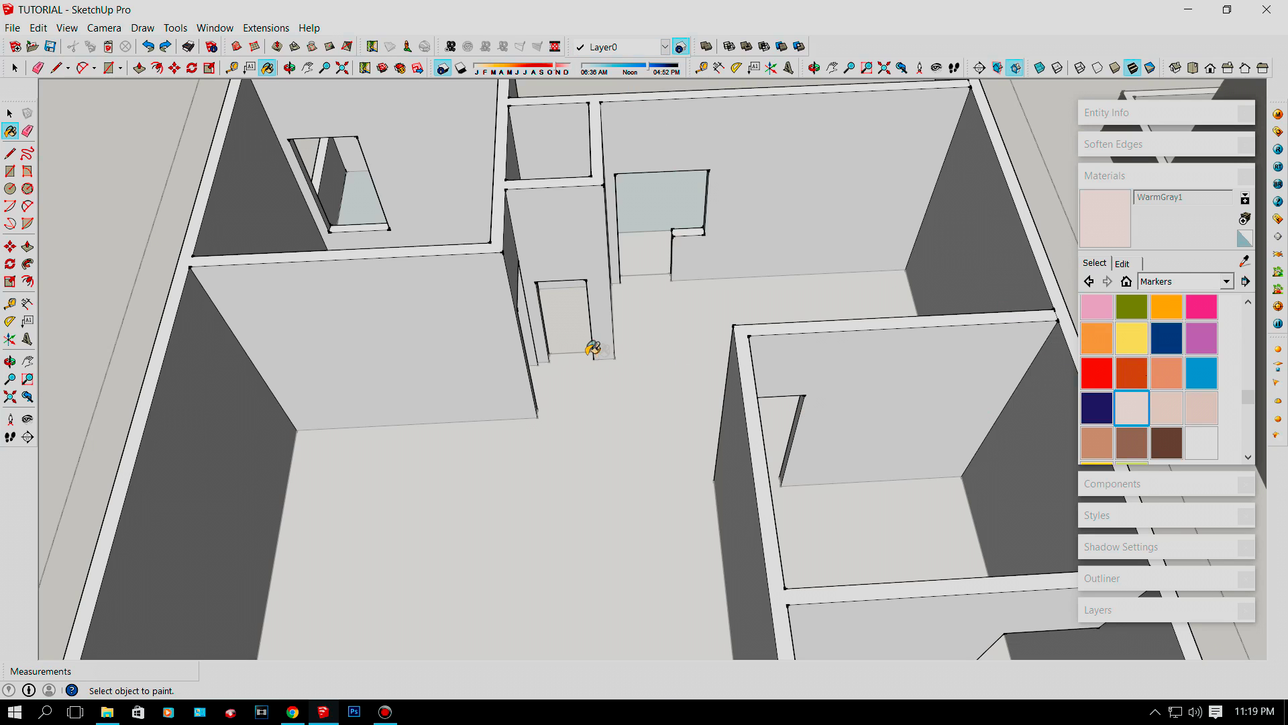
{"action": "left_click", "coordinate": [453, 322], "text": "shift"}
{"action": "mouse_move", "coordinate": [454, 314]}
{"action": "middle_mouse_down"}
{"action": "mouse_move", "coordinate": [616, 288]}
{"action": "mouse_move", "coordinate": [812, 298]}
{"action": "mouse_move", "coordinate": [967, 329]}
{"action": "middle_mouse_up"}
Paint the rear room's walls around the bathroom doorway, the rear opening and the adjoining side wall with Prussian Blue.
{"action": "left_click", "coordinate": [1165, 337]}
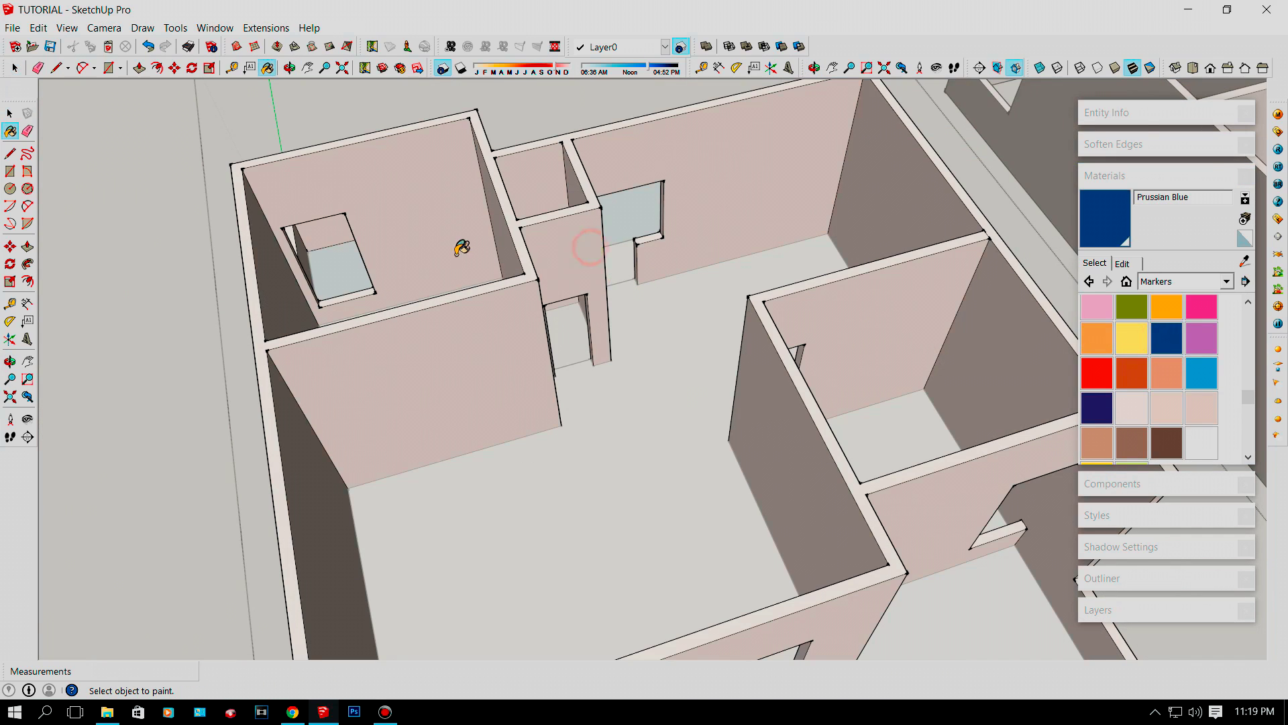
{"action": "left_click", "coordinate": [563, 258]}
{"action": "middle_click_drag", "start_coordinate": [564, 258], "coordinate": [610, 149]}
{"action": "left_click", "coordinate": [650, 141]}
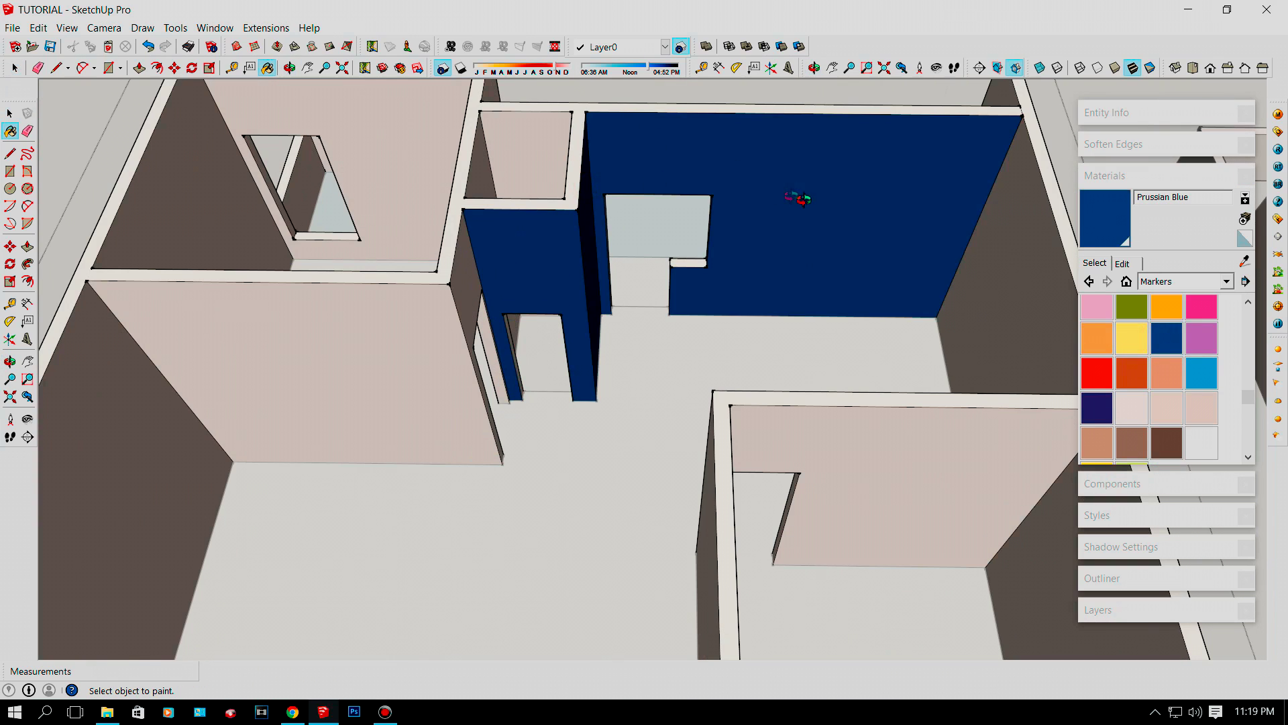
{"action": "middle_click_drag", "start_coordinate": [798, 199], "coordinate": [992, 212]}
{"action": "left_click", "coordinate": [992, 215]}
{"action": "key", "text": "space"}
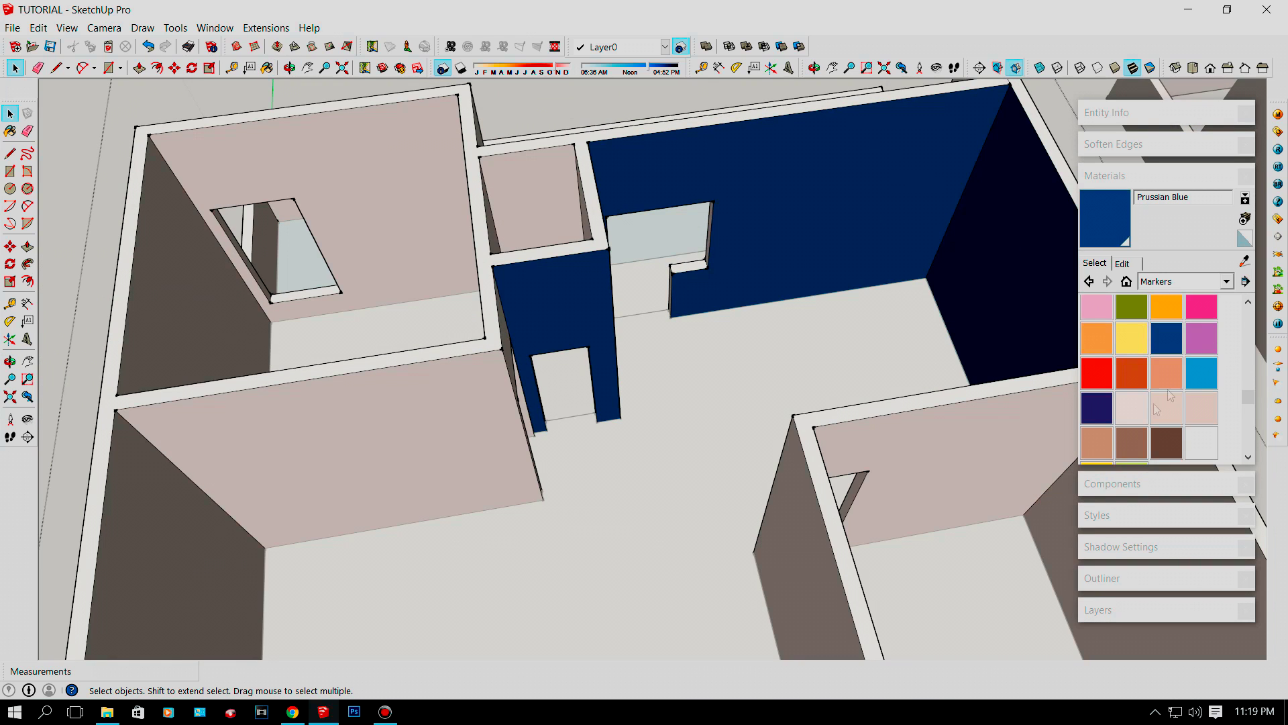
Replace Prussian Blue with the Sky colour on all matching rear room walls.
{"action": "left_click", "coordinate": [1201, 377]}
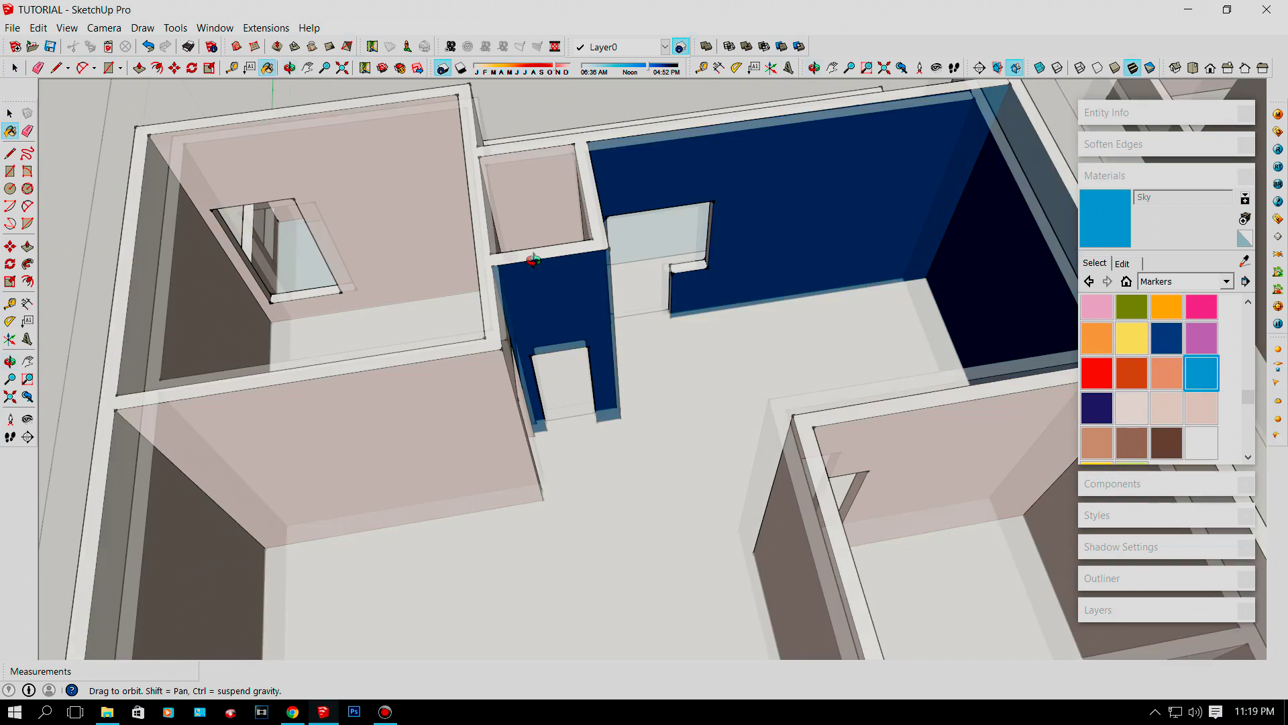
{"action": "scroll", "coordinate": [526, 231], "scroll_direction": "up", "scroll_amount": 3}
{"action": "scroll", "coordinate": [534, 246], "scroll_direction": "up", "scroll_amount": 2}
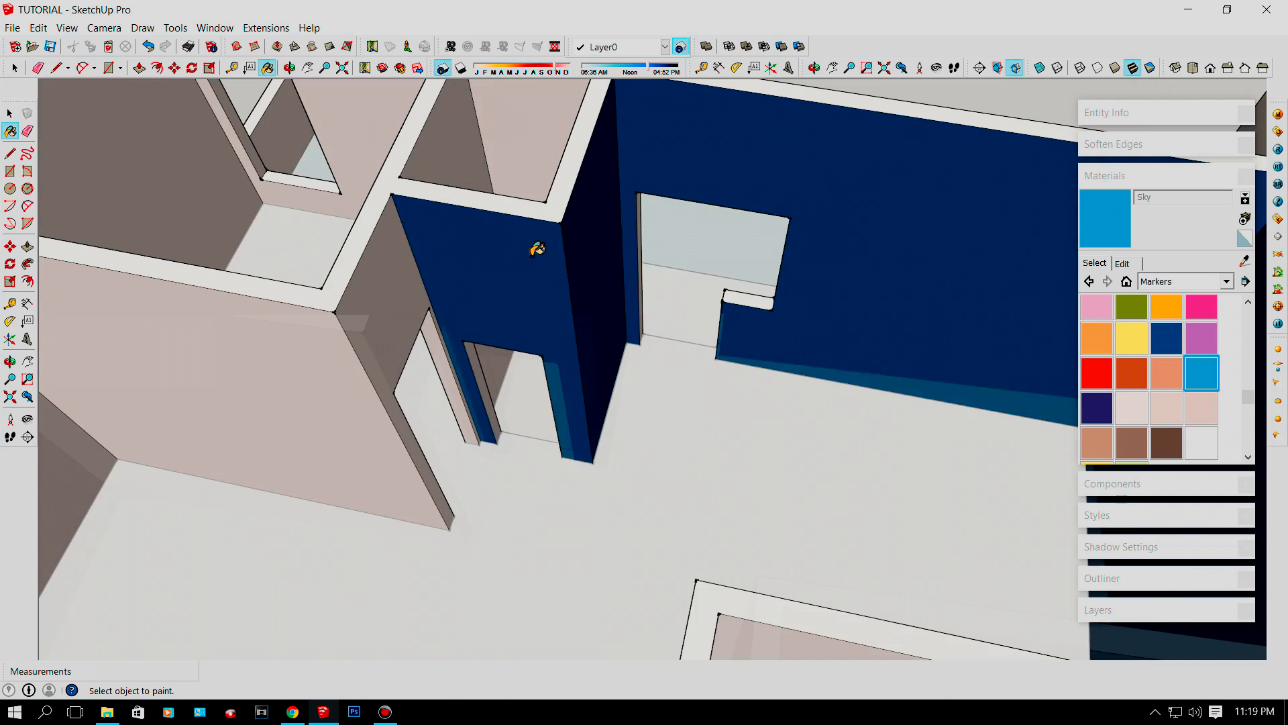
{"action": "scroll", "coordinate": [543, 244], "scroll_direction": "up", "scroll_amount": 2}
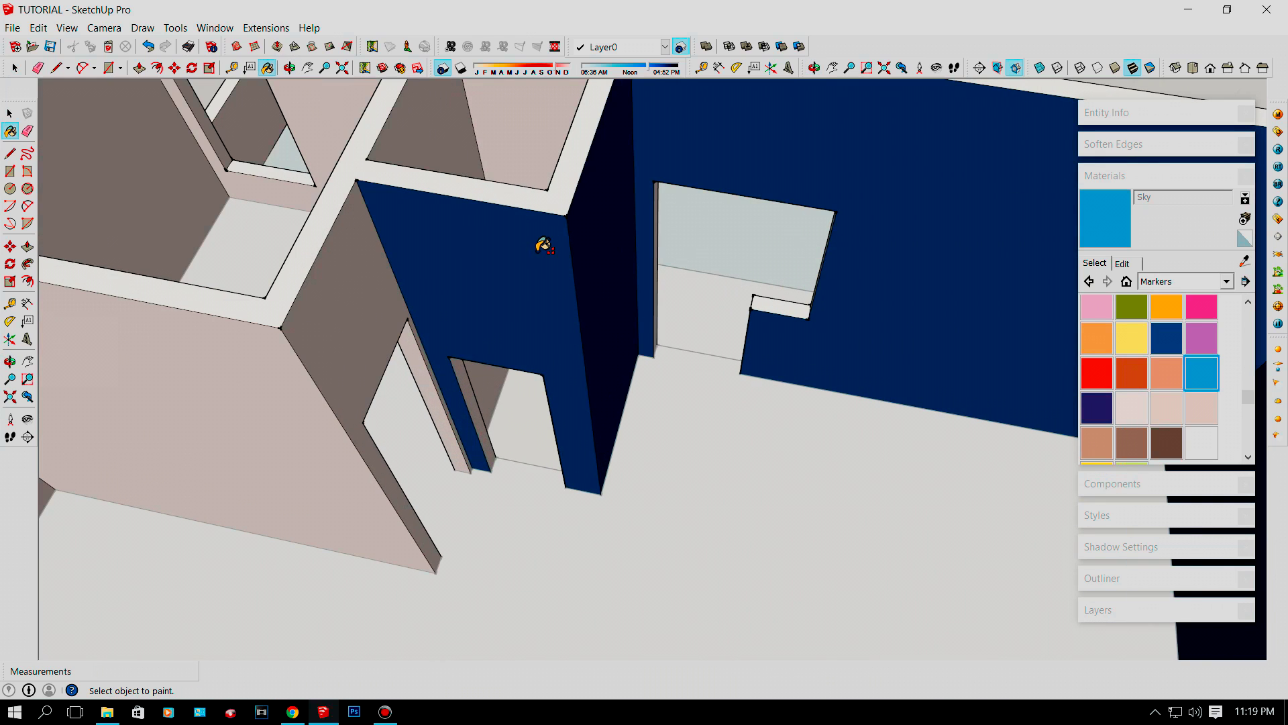
{"action": "scroll", "coordinate": [495, 254], "scroll_direction": "down", "scroll_amount": 5}
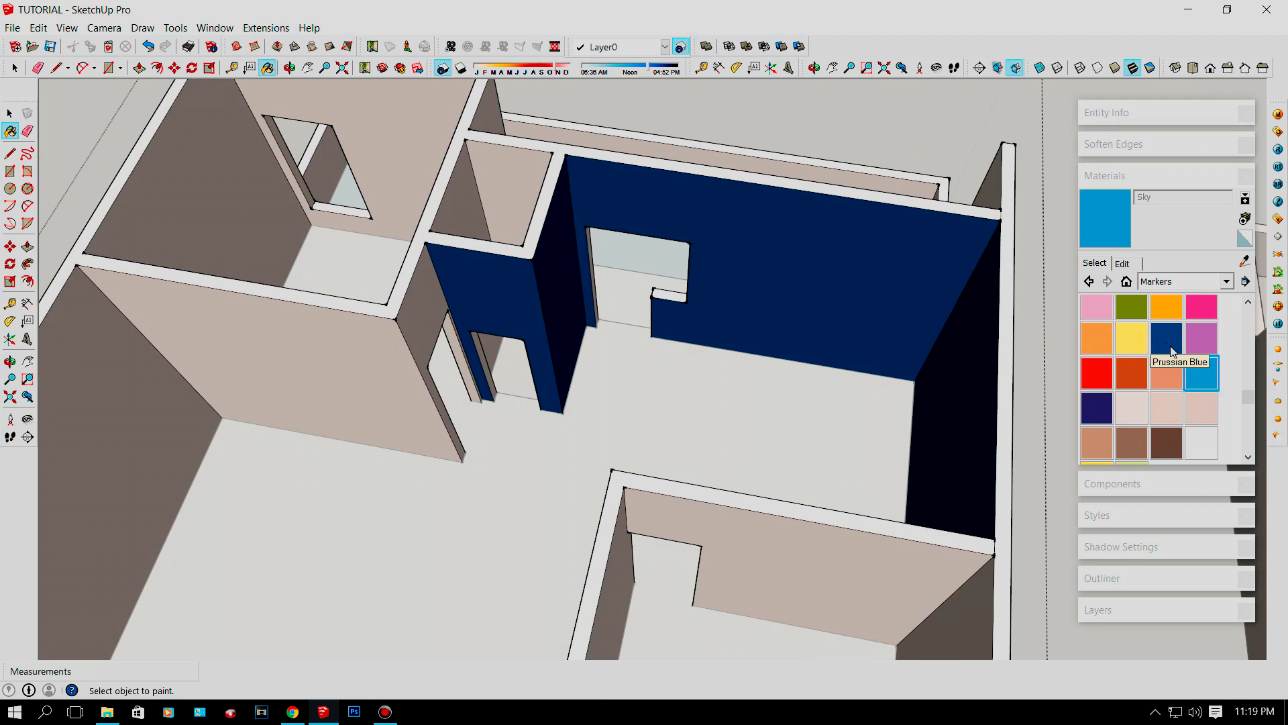
{"action": "scroll", "coordinate": [532, 273], "scroll_direction": "up", "scroll_amount": 5}
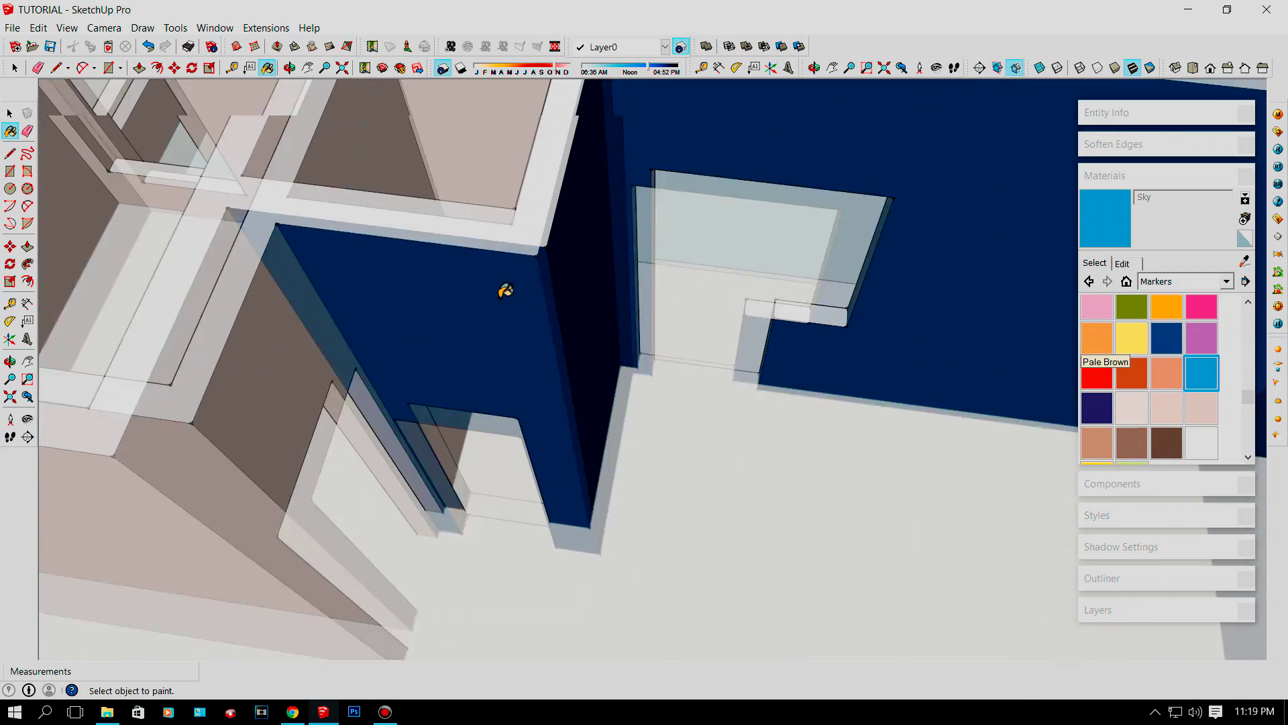
{"action": "left_click", "coordinate": [503, 291]}
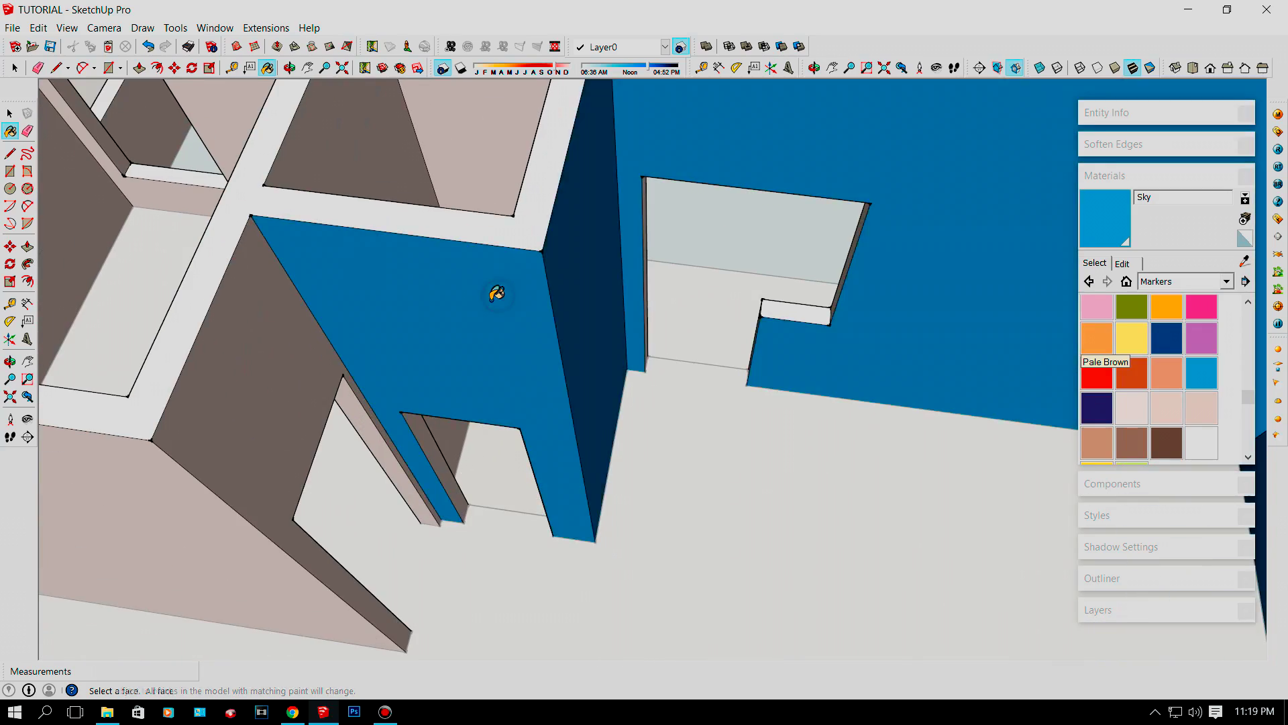
Replace Sky with WarmGray1, sampled from an unpainted wall, on all matching rear room walls and leave the wall group.
{"action": "scroll", "coordinate": [483, 299], "scroll_direction": "down", "scroll_amount": 3}
{"action": "middle_click_drag", "start_coordinate": [483, 300], "coordinate": [683, 236]}
{"action": "scroll", "coordinate": [899, 233], "scroll_direction": "down", "scroll_amount": 4}
{"action": "scroll", "coordinate": [991, 180], "scroll_direction": "up", "scroll_amount": 5}
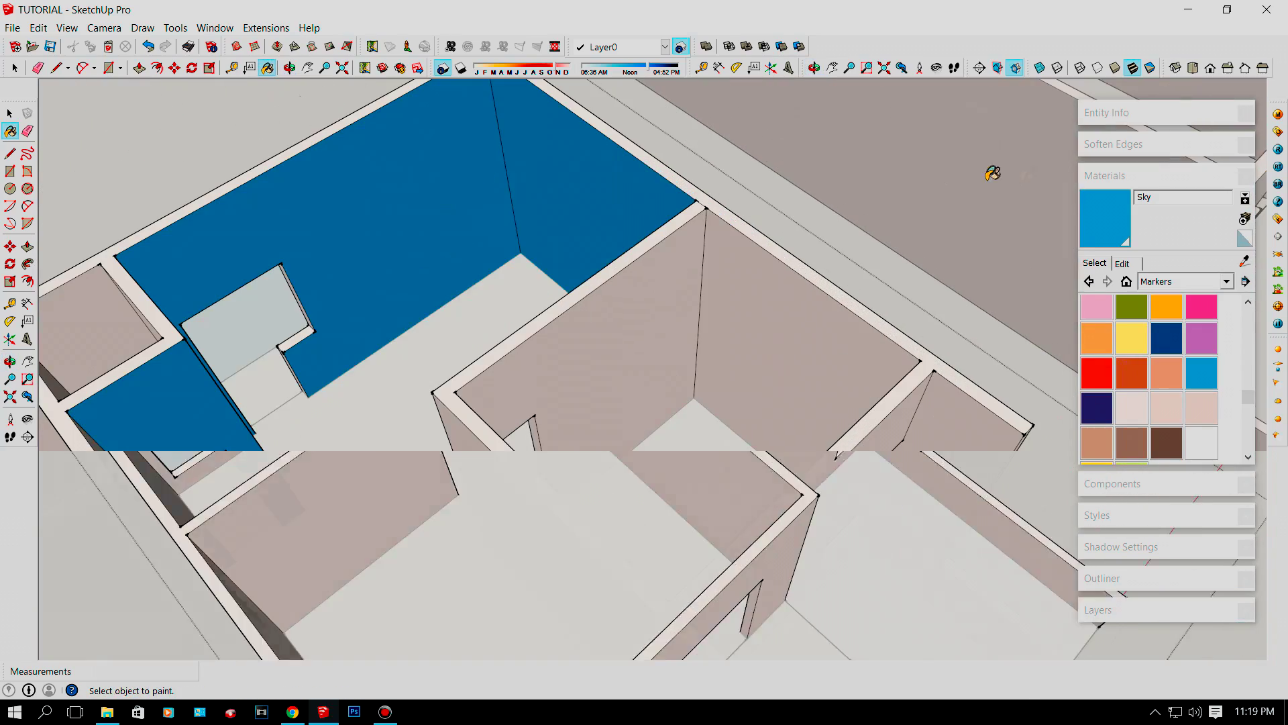
{"action": "left_click", "coordinate": [564, 563], "text": "alt"}
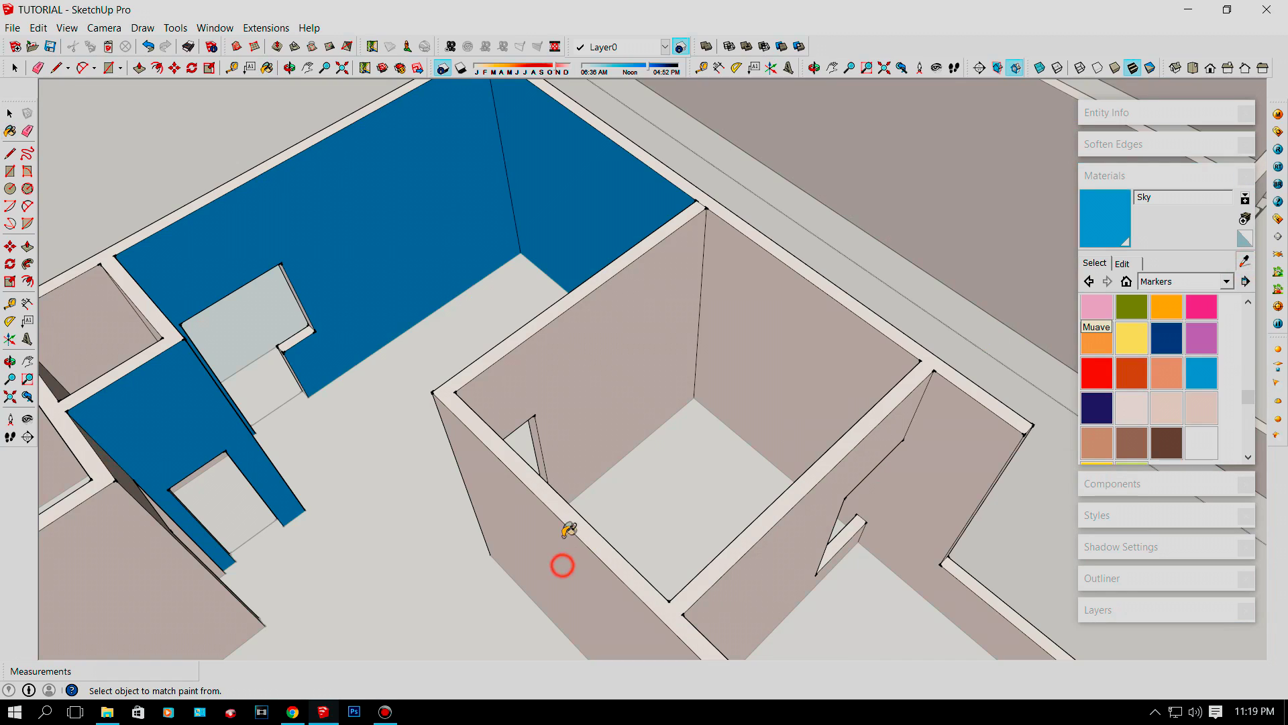
{"action": "left_click", "coordinate": [382, 285], "text": "shift"}
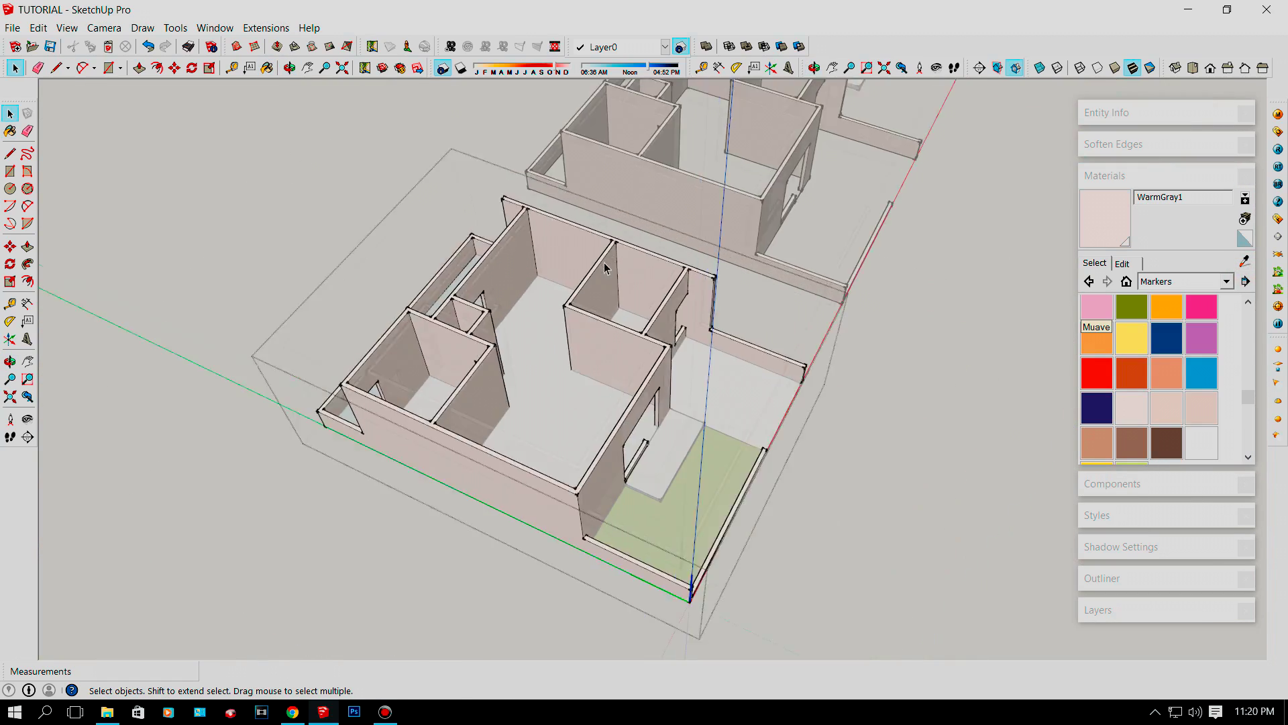
{"action": "scroll", "coordinate": [604, 263], "scroll_direction": "down", "scroll_amount": 4}
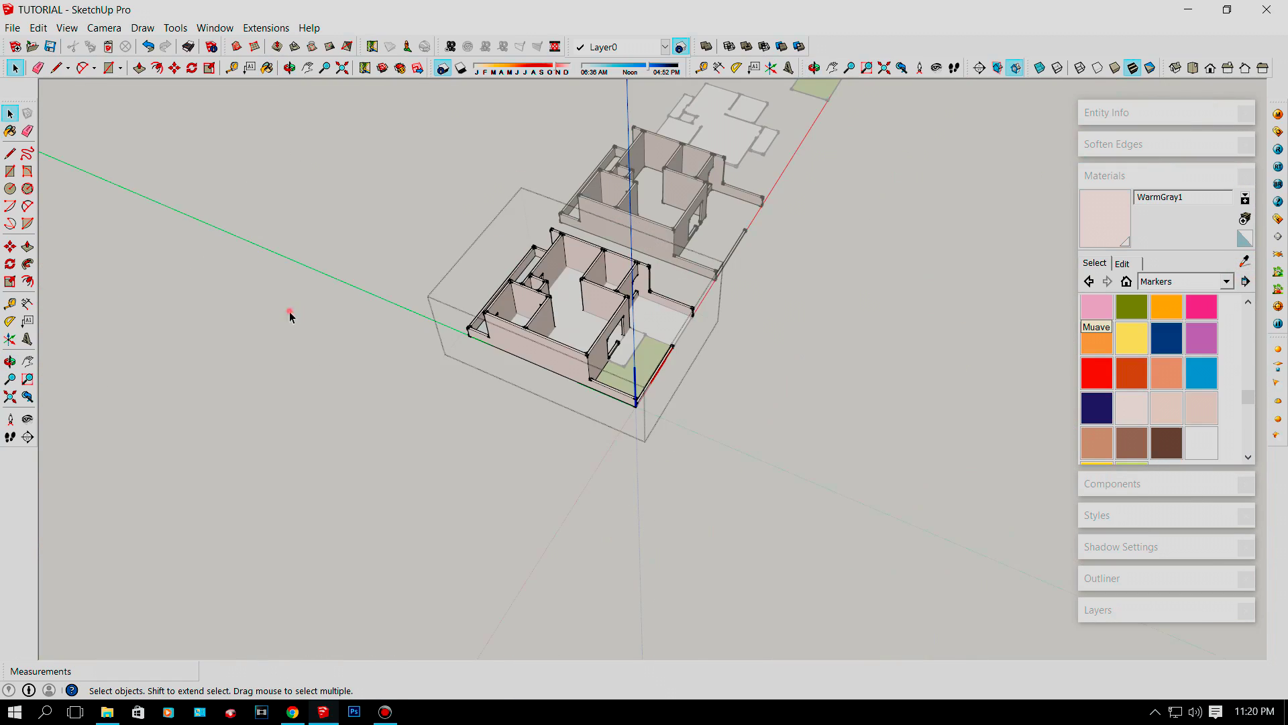
{"action": "left_click", "coordinate": [289, 311]}
Copy the bathroom's inner top wall edges 2000 mm down its walls and check the remaining height to the floor.
{"action": "scroll", "coordinate": [646, 281], "scroll_direction": "up", "scroll_amount": 4}
{"action": "middle_click_drag", "start_coordinate": [281, 362], "coordinate": [789, 294]}
{"action": "scroll", "coordinate": [788, 294], "scroll_direction": "up", "scroll_amount": 3}
{"action": "middle_click_drag", "start_coordinate": [577, 295], "coordinate": [173, 381]}
{"action": "scroll", "coordinate": [411, 302], "scroll_direction": "down", "scroll_amount": 5}
{"action": "scroll", "coordinate": [620, 282], "scroll_direction": "up", "scroll_amount": 6}
{"action": "middle_click_drag", "start_coordinate": [792, 268], "coordinate": [158, 252]}
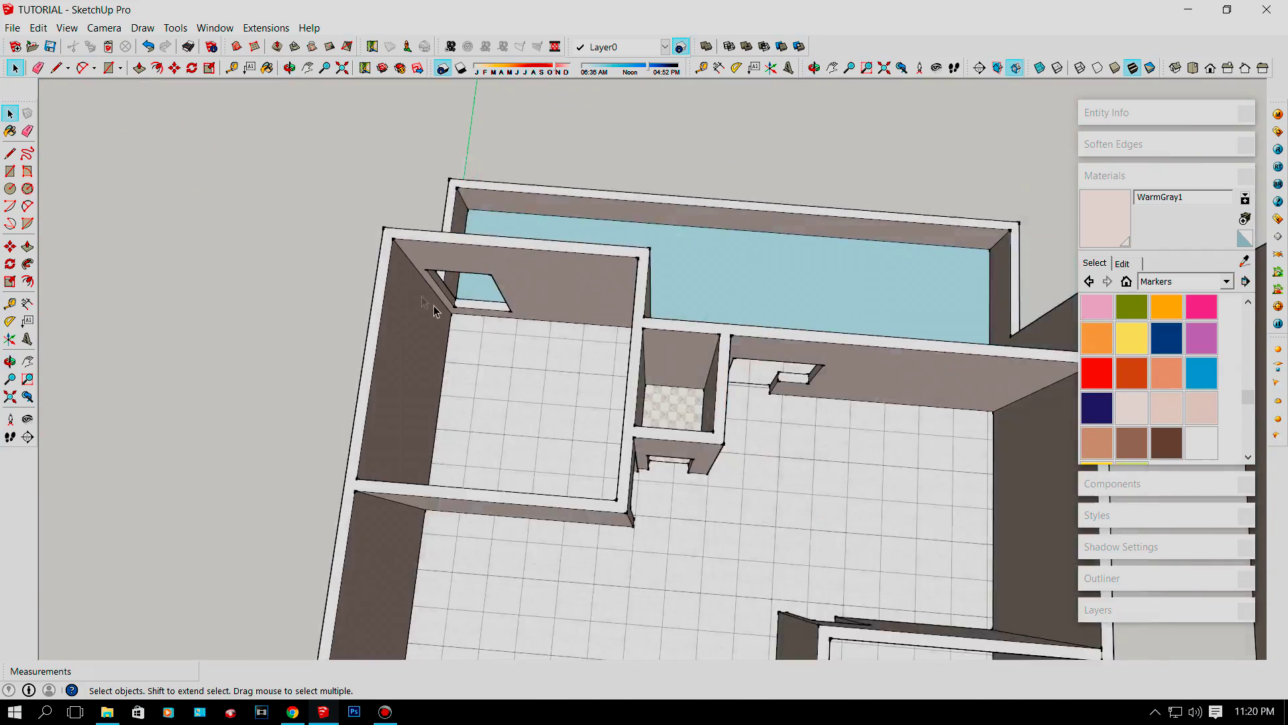
{"action": "scroll", "coordinate": [470, 322], "scroll_direction": "up", "scroll_amount": 3}
{"action": "scroll", "coordinate": [525, 336], "scroll_direction": "up", "scroll_amount": 6}
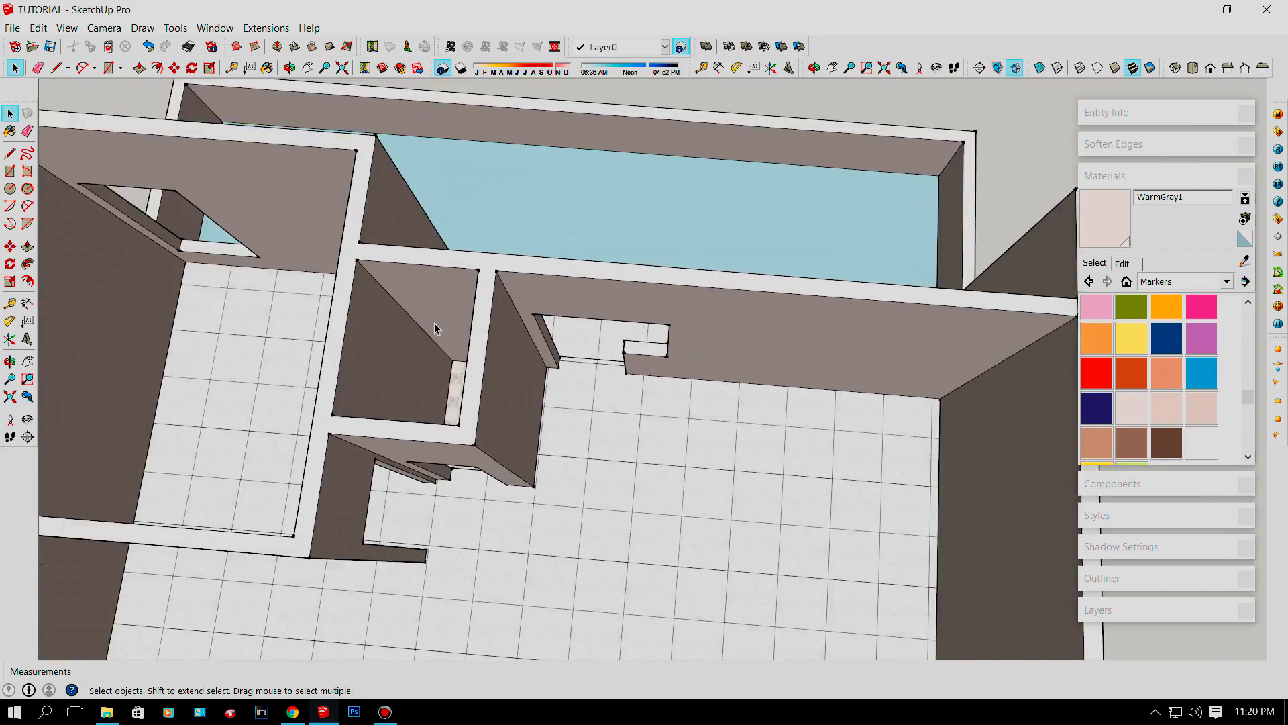
{"action": "scroll", "coordinate": [448, 343], "scroll_direction": "up", "scroll_amount": 5}
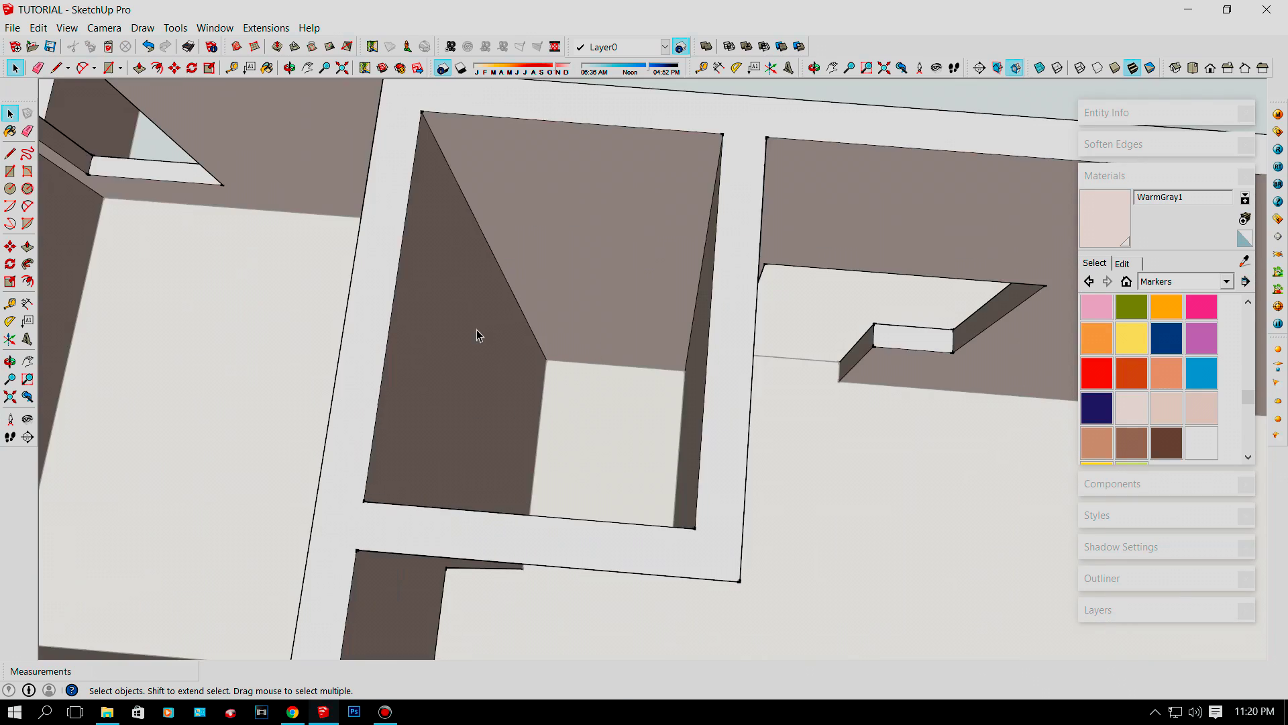
{"action": "key", "text": "m"}
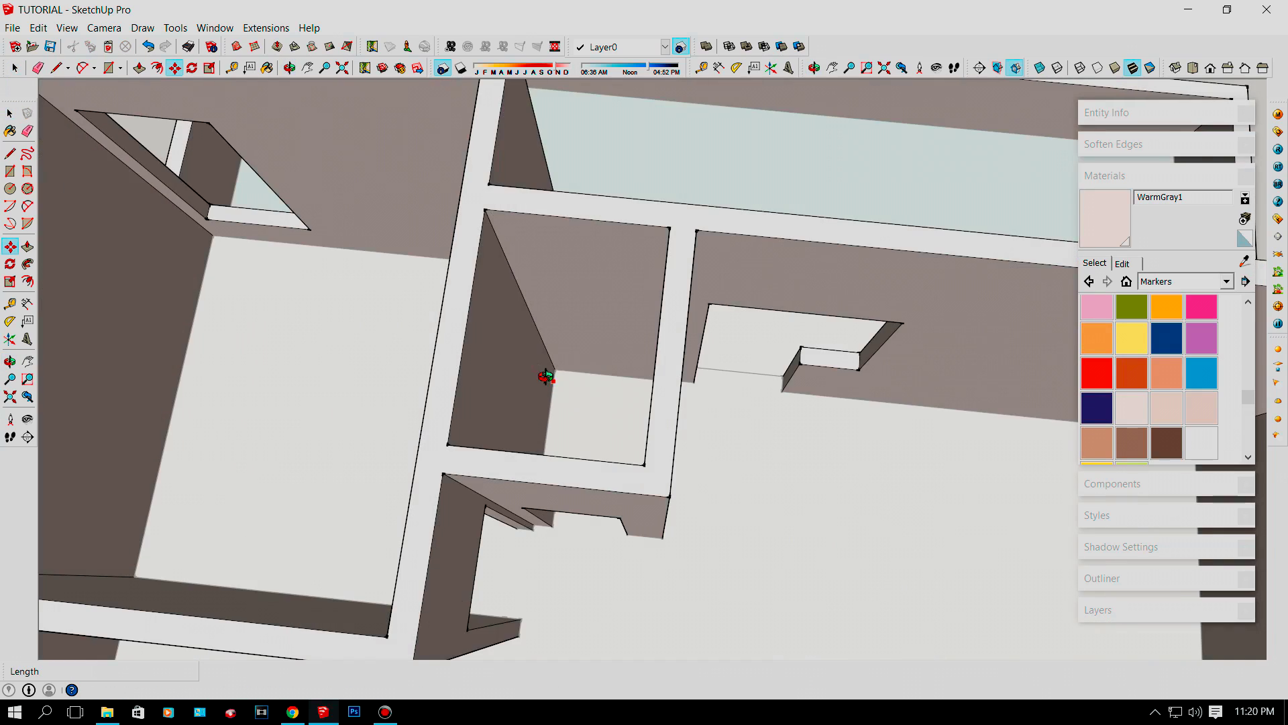
{"action": "middle_click_drag", "start_coordinate": [547, 377], "coordinate": [468, 183]}
{"action": "key", "text": "space"}
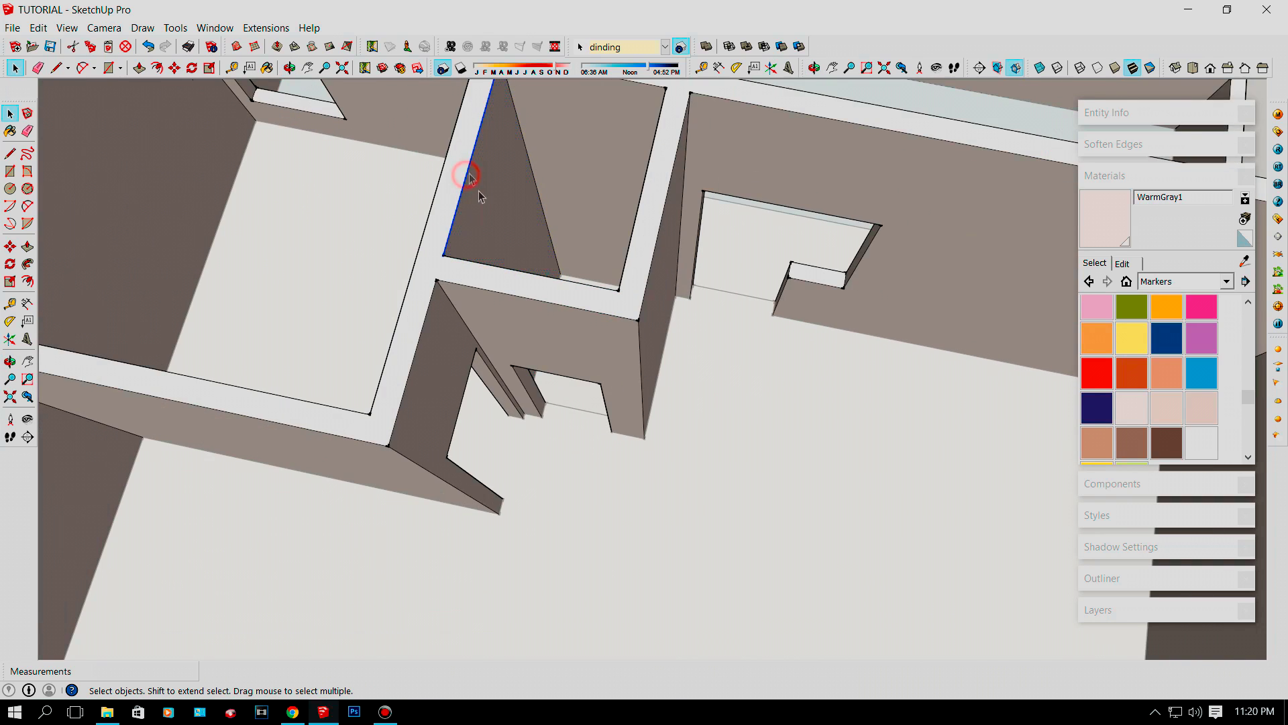
{"action": "scroll", "coordinate": [500, 237], "scroll_direction": "down", "scroll_amount": 3}
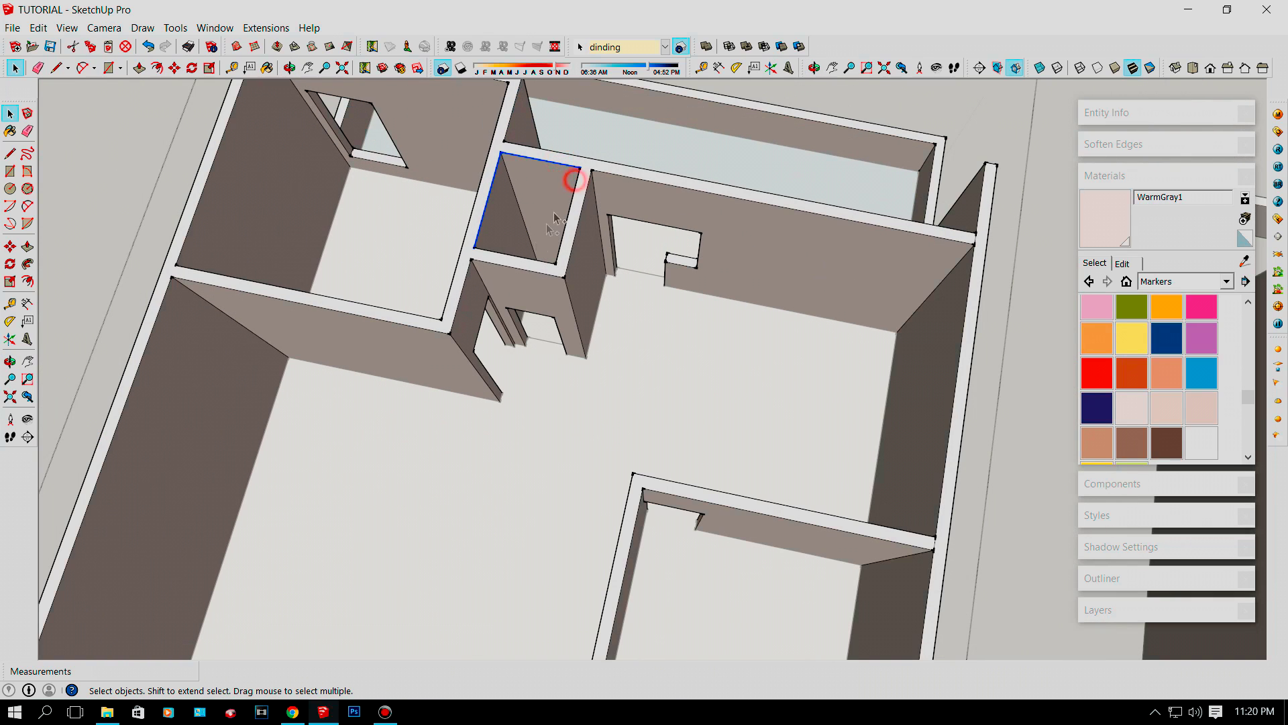
{"action": "scroll", "coordinate": [527, 212], "scroll_direction": "up", "scroll_amount": 2}
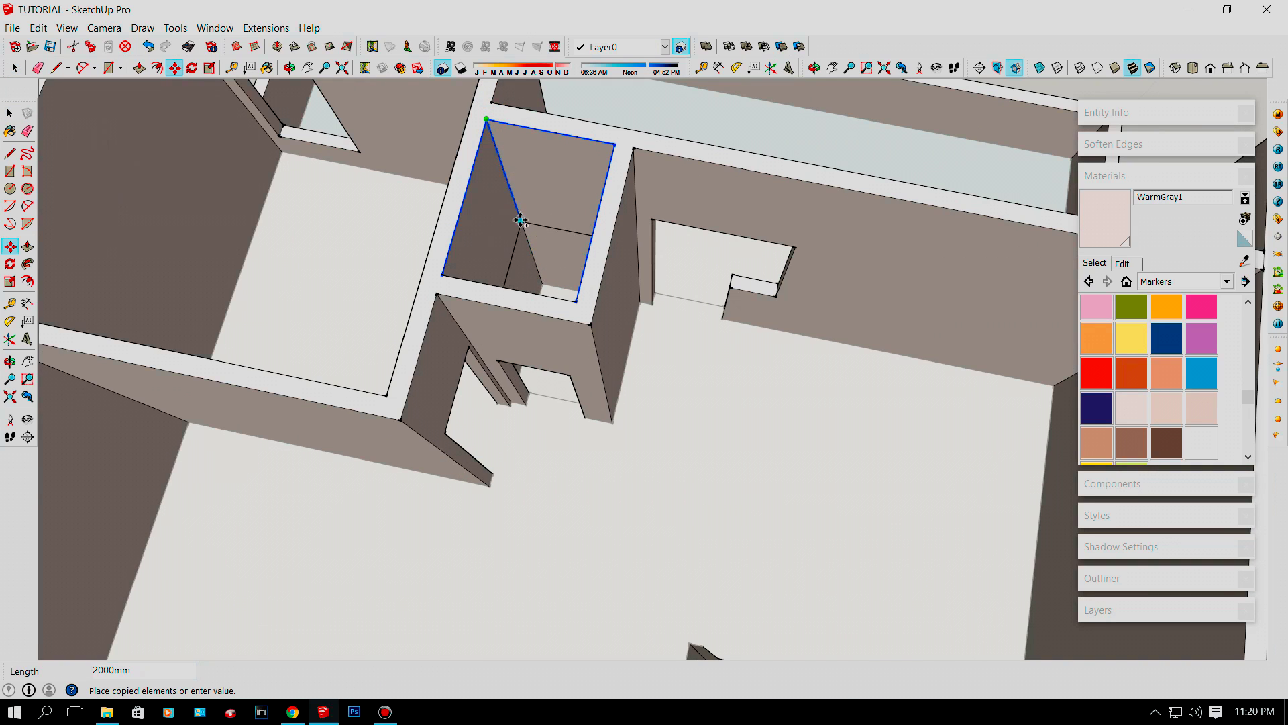
{"action": "scroll", "coordinate": [520, 219], "scroll_direction": "up", "scroll_amount": 5}
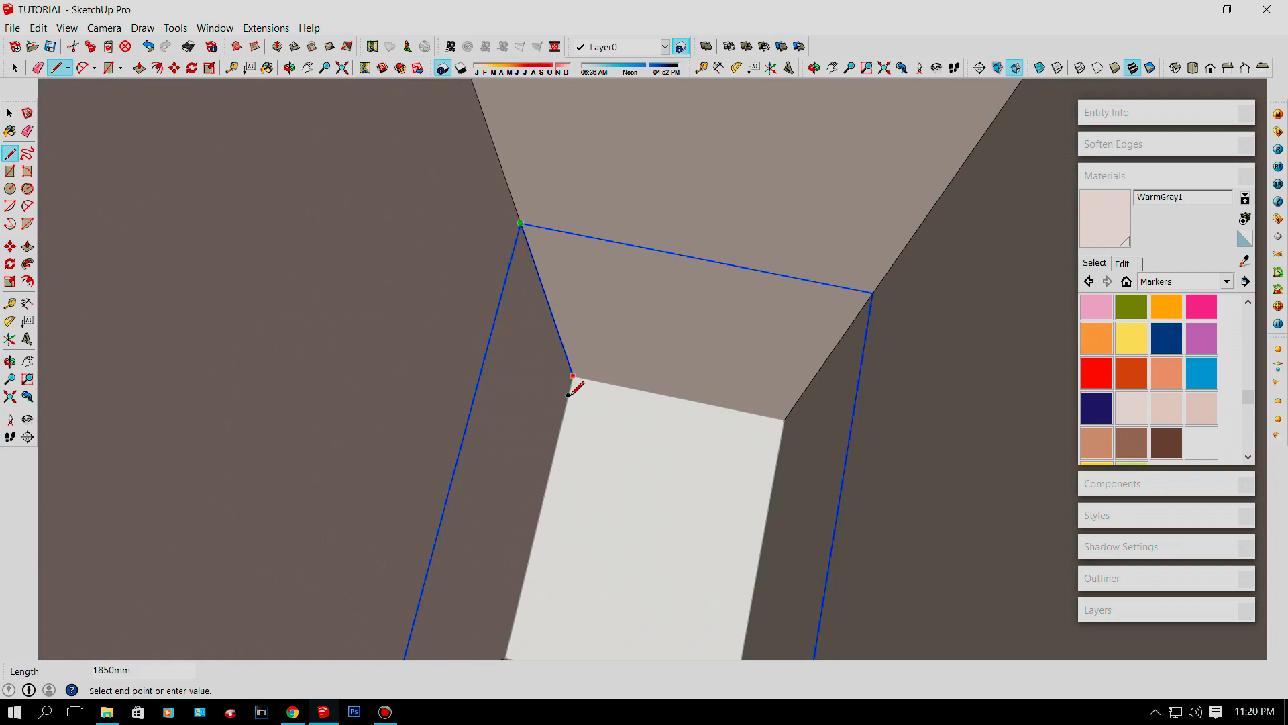
{"action": "key", "text": "space"}
{"action": "scroll", "coordinate": [621, 331], "scroll_direction": "down", "scroll_amount": 8}
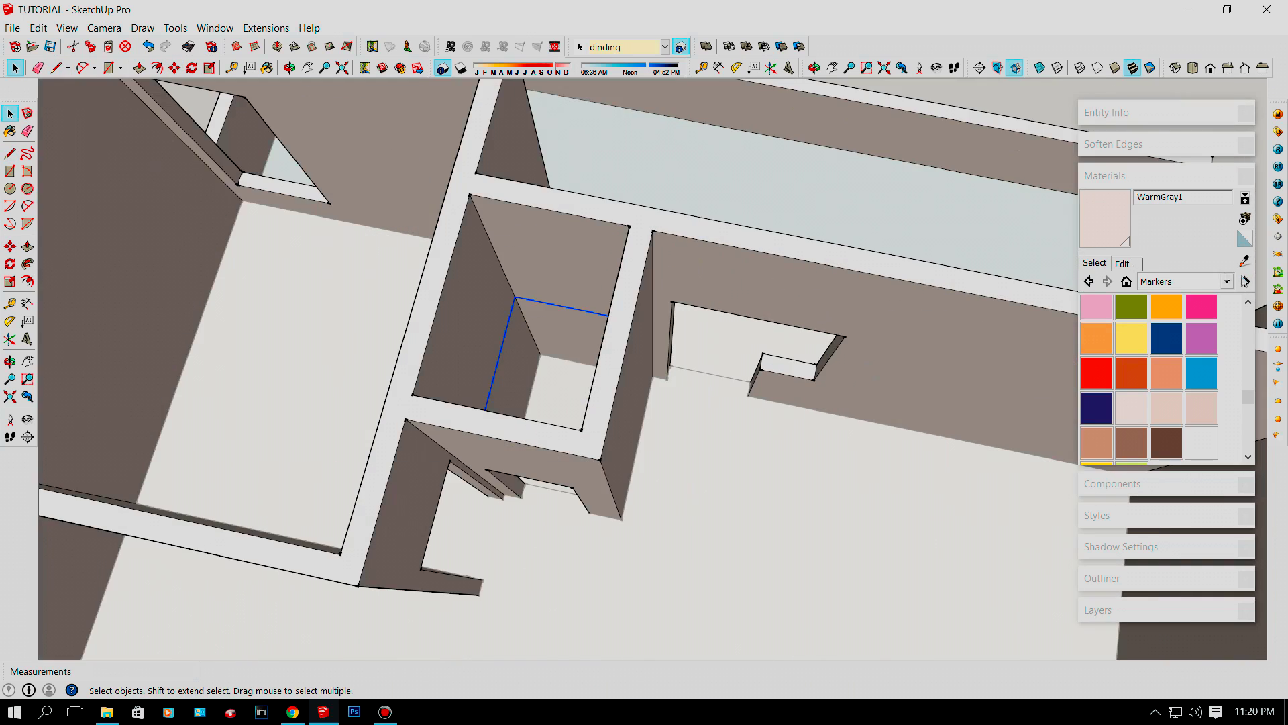
{"action": "left_click", "coordinate": [527, 373], "text": "alt"}
{"action": "scroll", "coordinate": [527, 370], "scroll_direction": "up", "scroll_amount": 4}
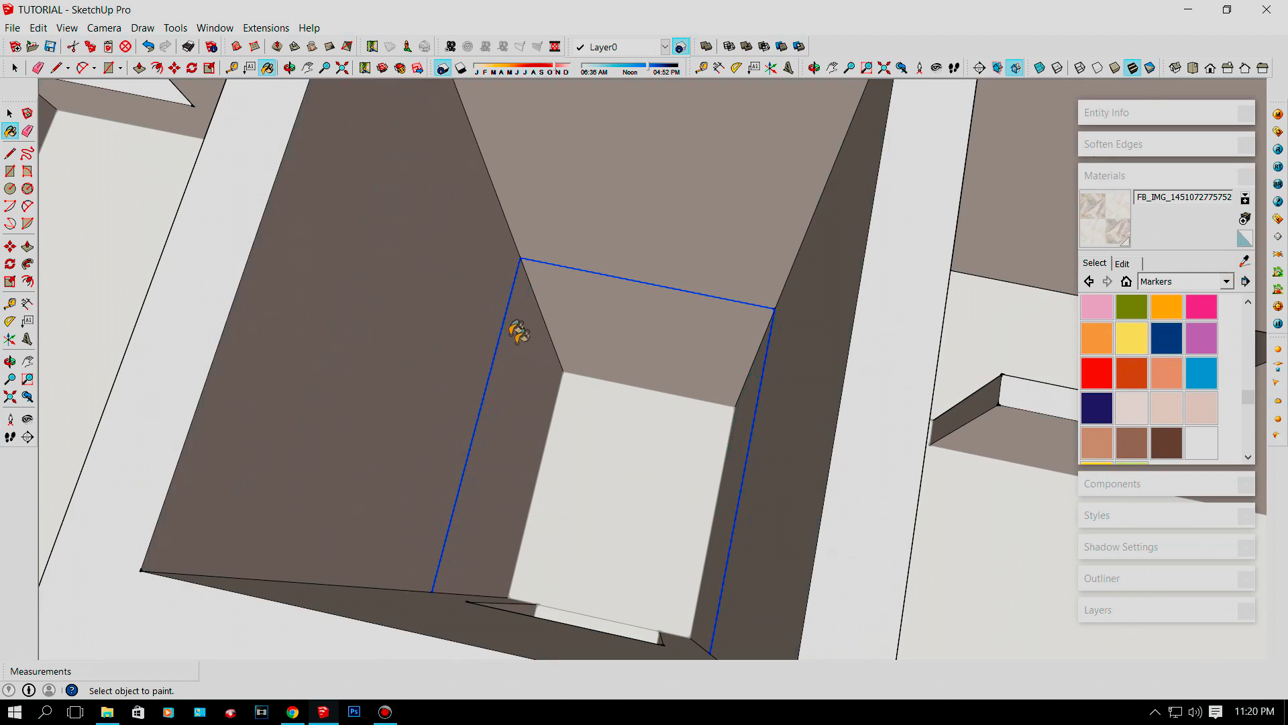
{"action": "left_click", "coordinate": [523, 349]}
{"action": "left_click", "coordinate": [588, 329]}
{"action": "middle_click_drag", "start_coordinate": [541, 328], "coordinate": [712, 337]}
{"action": "scroll", "coordinate": [758, 343], "scroll_direction": "up", "scroll_amount": 3}
{"action": "left_click", "coordinate": [763, 356]}
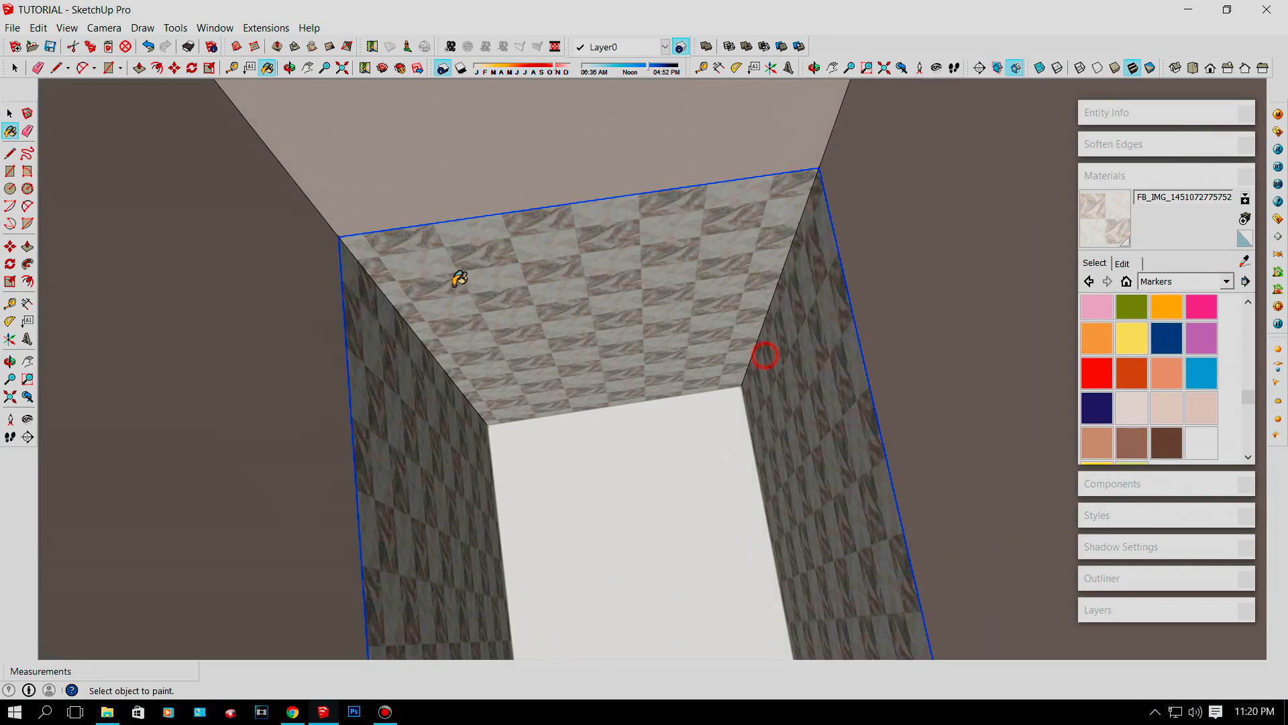
Draw lines across the bathroom's doorway wall from the ends of the tiled wall edges to both door jambs.
{"action": "scroll", "coordinate": [455, 282], "scroll_direction": "down", "scroll_amount": 4}
{"action": "scroll", "coordinate": [701, 349], "scroll_direction": "down", "scroll_amount": 4}
{"action": "mouse_move", "coordinate": [704, 403]}
{"action": "middle_mouse_down"}
{"action": "mouse_move", "coordinate": [698, 245]}
{"action": "mouse_move", "coordinate": [449, 115]}
{"action": "middle_mouse_up"}
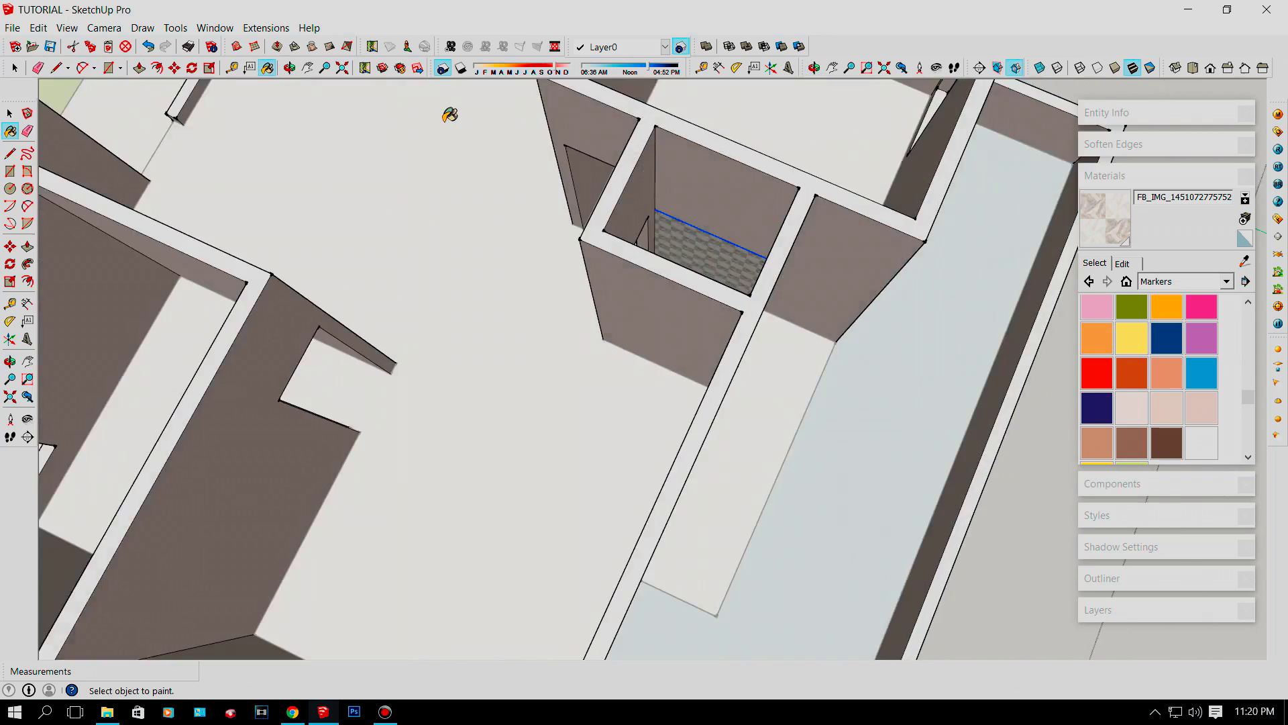
{"action": "key", "text": "l"}
{"action": "scroll", "coordinate": [497, 120], "scroll_direction": "up", "scroll_amount": 4}
{"action": "scroll", "coordinate": [498, 121], "scroll_direction": "down", "scroll_amount": 2}
{"action": "middle_click_drag", "start_coordinate": [688, 247], "coordinate": [751, 289]}
{"action": "scroll", "coordinate": [746, 285], "scroll_direction": "up", "scroll_amount": 5}
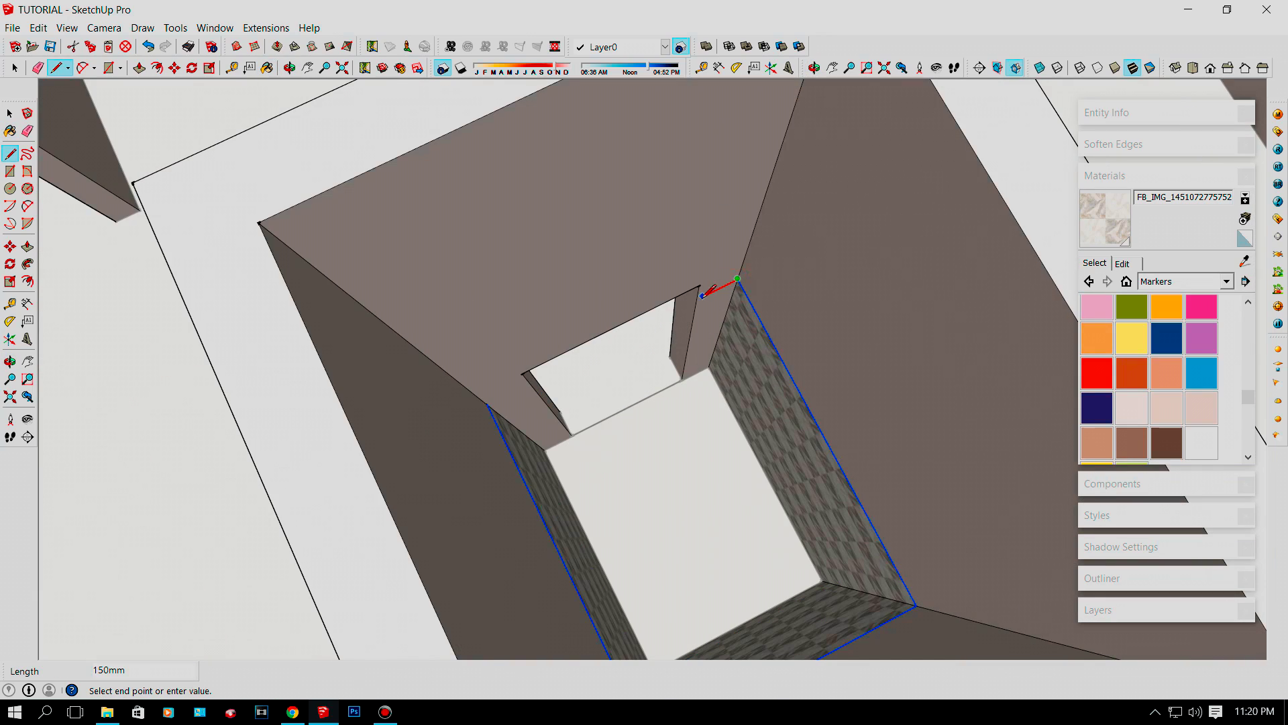
{"action": "middle_click_drag", "start_coordinate": [589, 297], "coordinate": [477, 341]}
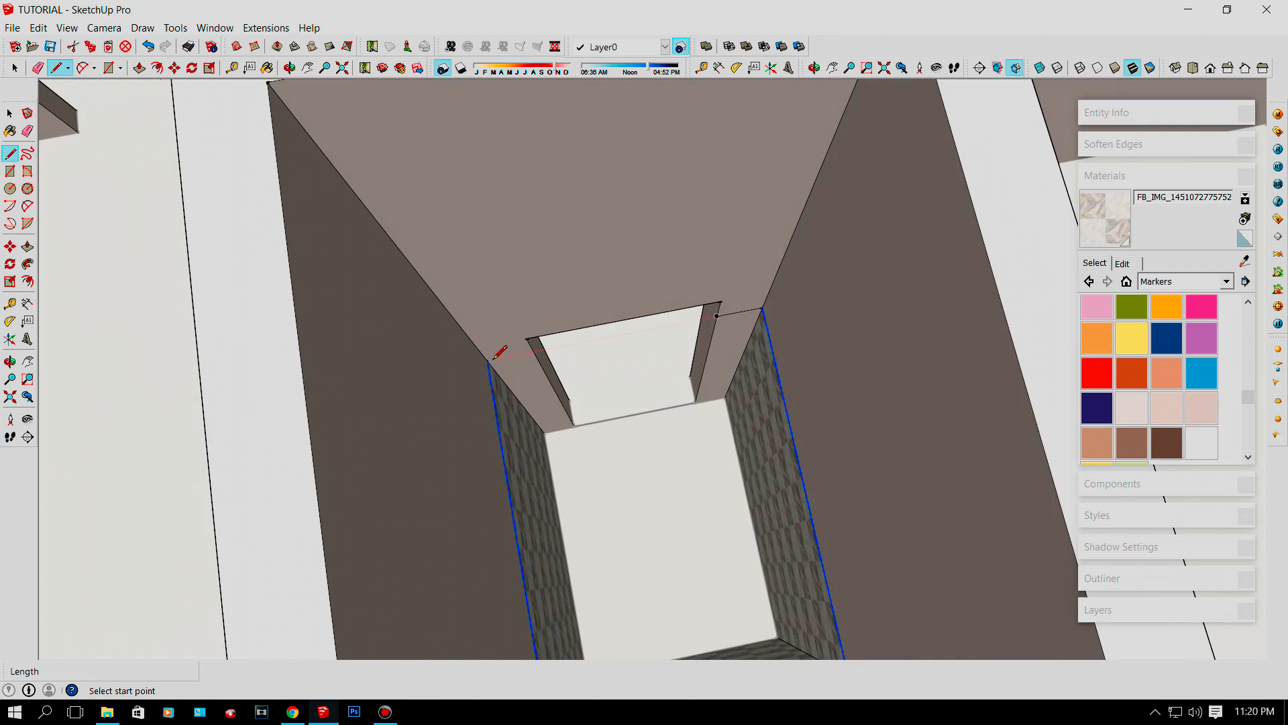
{"action": "left_click", "coordinate": [533, 352]}
{"action": "scroll", "coordinate": [535, 352], "scroll_direction": "up", "scroll_amount": 4}
{"action": "key", "text": "space"}
{"action": "scroll", "coordinate": [517, 369], "scroll_direction": "up", "scroll_amount": 3}
{"action": "key", "text": "b"}
{"action": "left_click", "coordinate": [517, 369]}
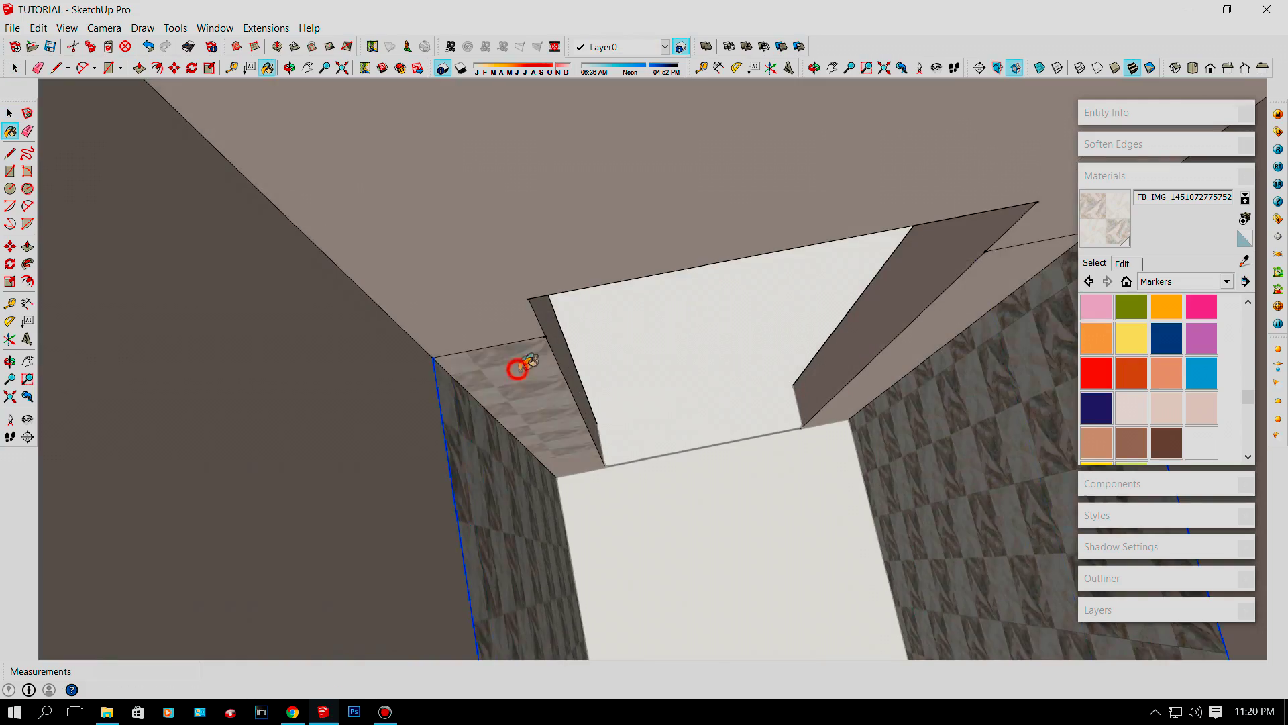
{"action": "middle_click_drag", "start_coordinate": [518, 369], "coordinate": [630, 359]}
{"action": "scroll", "coordinate": [631, 359], "scroll_direction": "down", "scroll_amount": 3}
{"action": "scroll", "coordinate": [681, 287], "scroll_direction": "down", "scroll_amount": 10}
{"action": "key", "text": "space"}
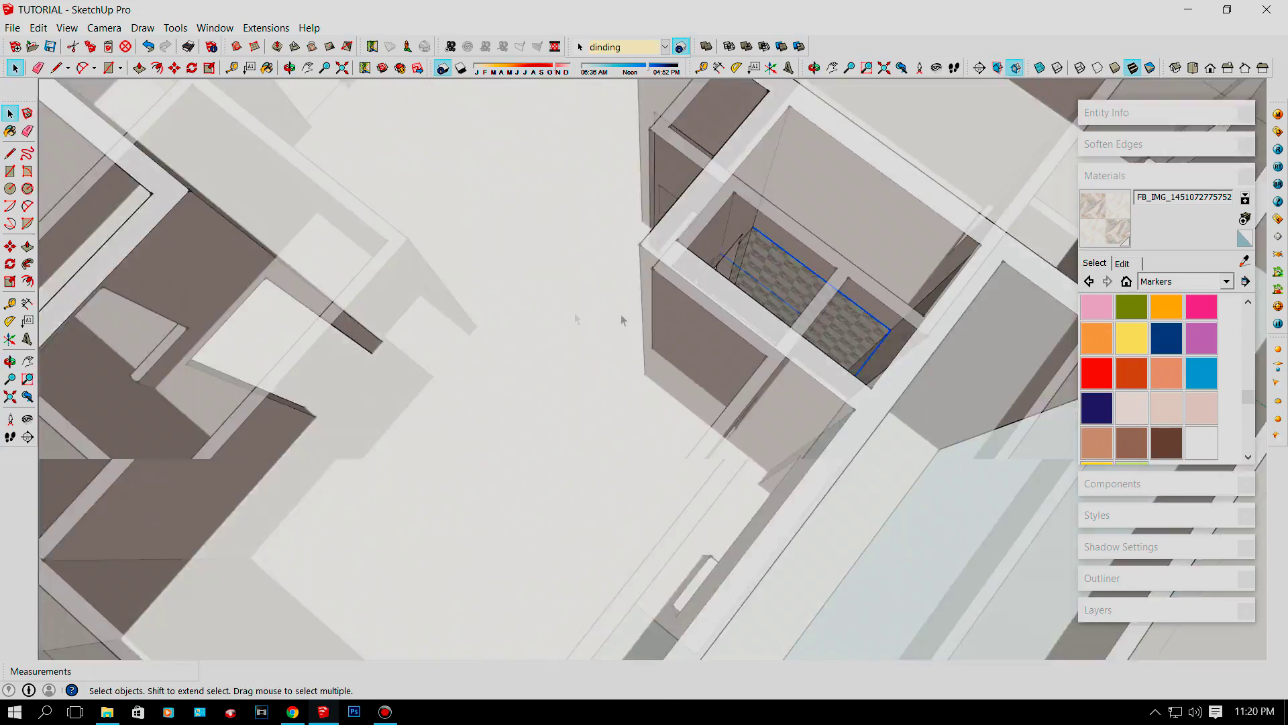
Select the front ground face beside the lawn and start importing an image as a texture.
{"action": "middle_click_drag", "start_coordinate": [692, 287], "coordinate": [1015, 175]}
{"action": "mouse_move", "coordinate": [770, 195]}
{"action": "middle_mouse_down"}
{"action": "mouse_move", "coordinate": [526, 228]}
{"action": "mouse_move", "coordinate": [590, 288]}
{"action": "mouse_move", "coordinate": [488, 268]}
{"action": "mouse_move", "coordinate": [675, 352]}
{"action": "mouse_move", "coordinate": [682, 469]}
{"action": "mouse_move", "coordinate": [695, 469]}
{"action": "mouse_move", "coordinate": [2, 117]}
{"action": "middle_mouse_up"}
{"action": "scroll", "coordinate": [526, 228], "scroll_direction": "down", "scroll_amount": 5}
{"action": "scroll", "coordinate": [673, 473], "scroll_direction": "up", "scroll_amount": 5}
{"action": "left_click", "coordinate": [672, 473]}
{"action": "left_click", "coordinate": [12, 28]}
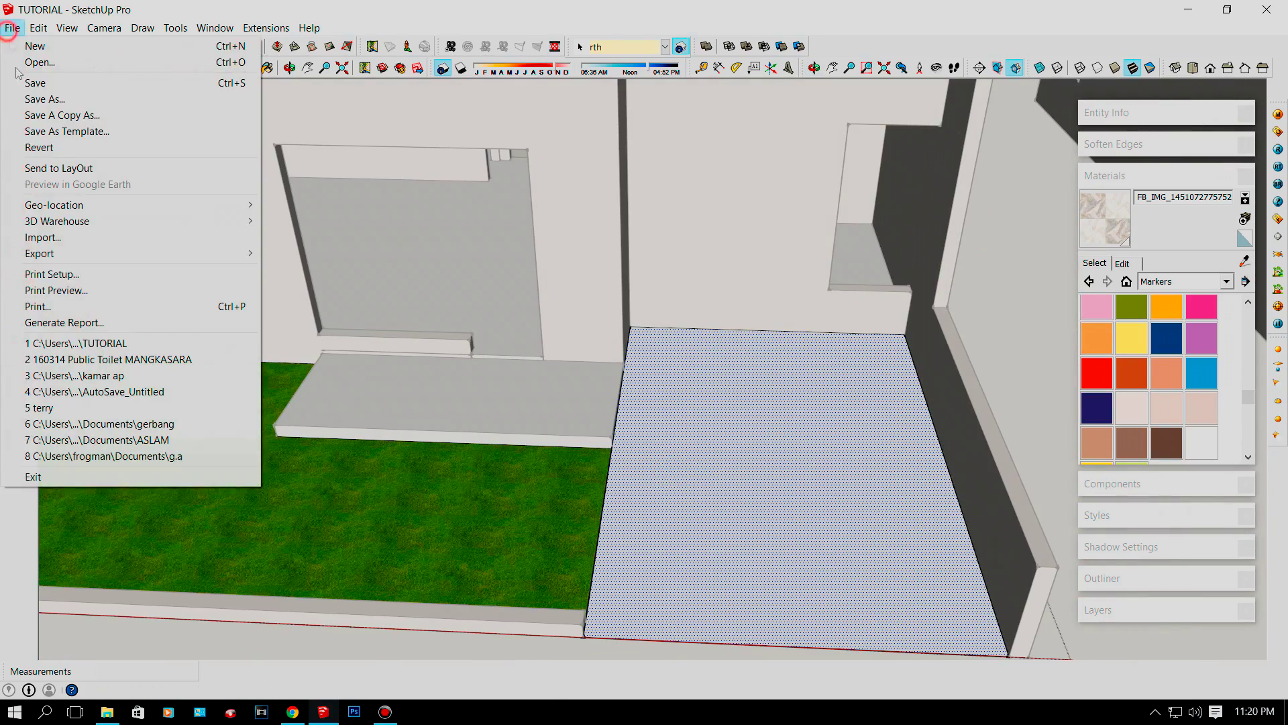
{"action": "left_click", "coordinate": [44, 237]}
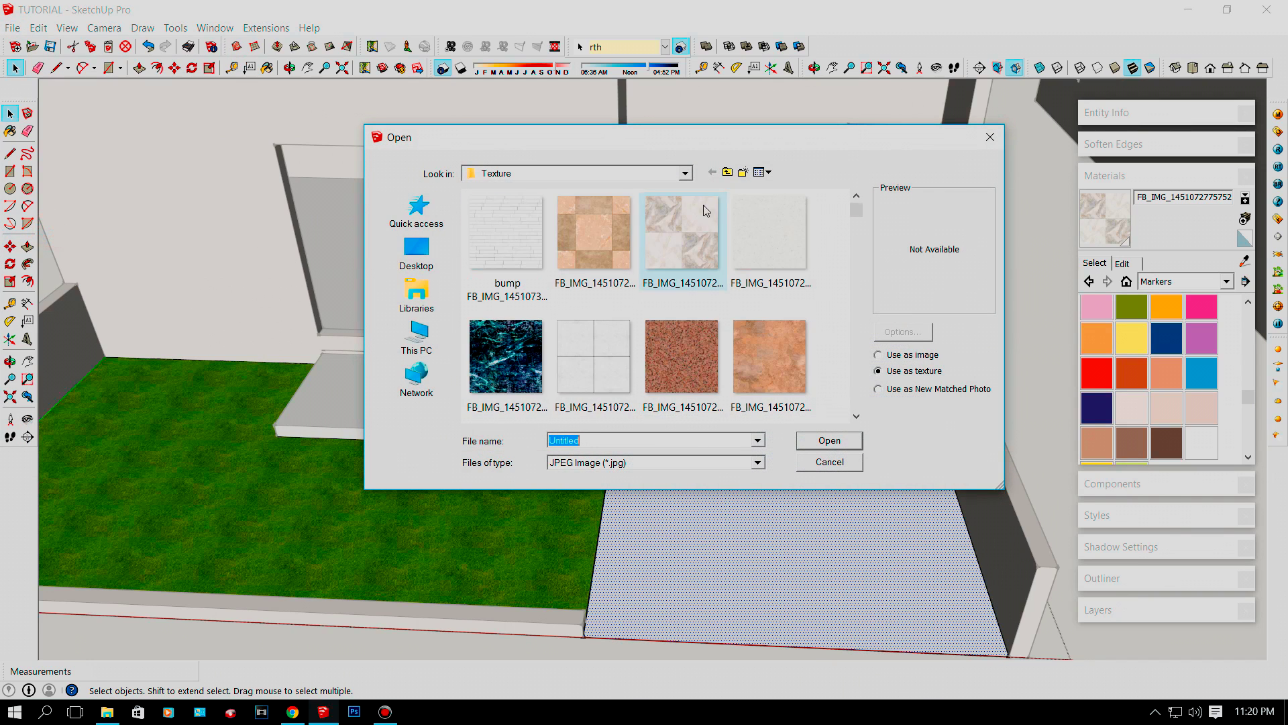
Browse to the TILE folder under desain grafis SKETCHUP and MATETRIAL on the WORKSHOP (D:) drive.
{"action": "left_click", "coordinate": [726, 172]}
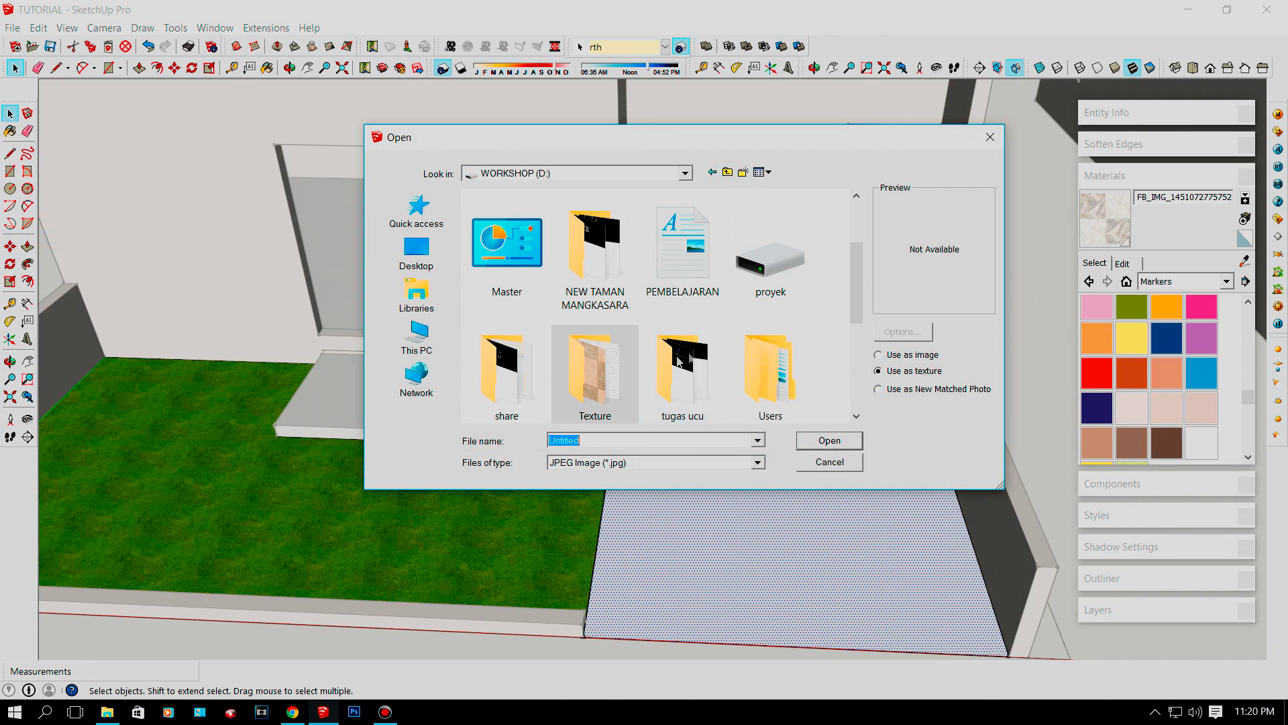
{"action": "scroll", "coordinate": [637, 315], "scroll_direction": "up", "scroll_amount": 1}
{"action": "double_click", "coordinate": [666, 282]}
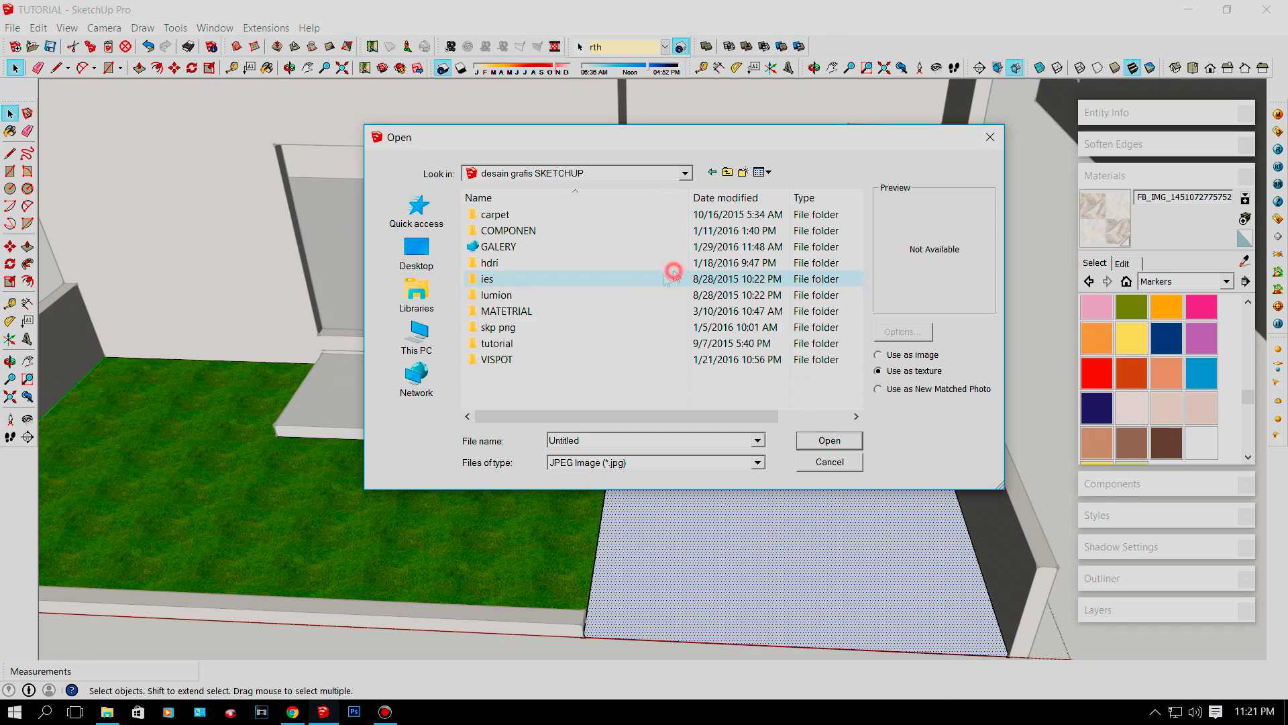
{"action": "double_click", "coordinate": [506, 311]}
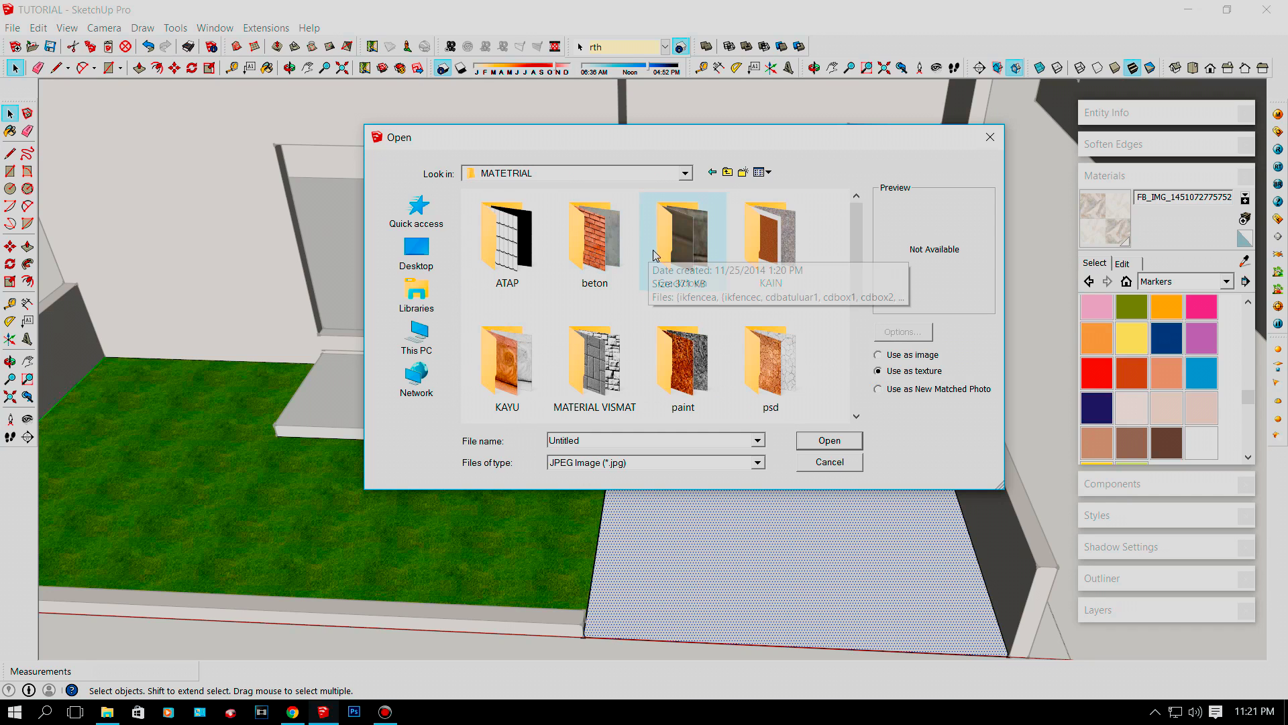
{"action": "scroll", "coordinate": [694, 324], "scroll_direction": "down", "scroll_amount": 1}
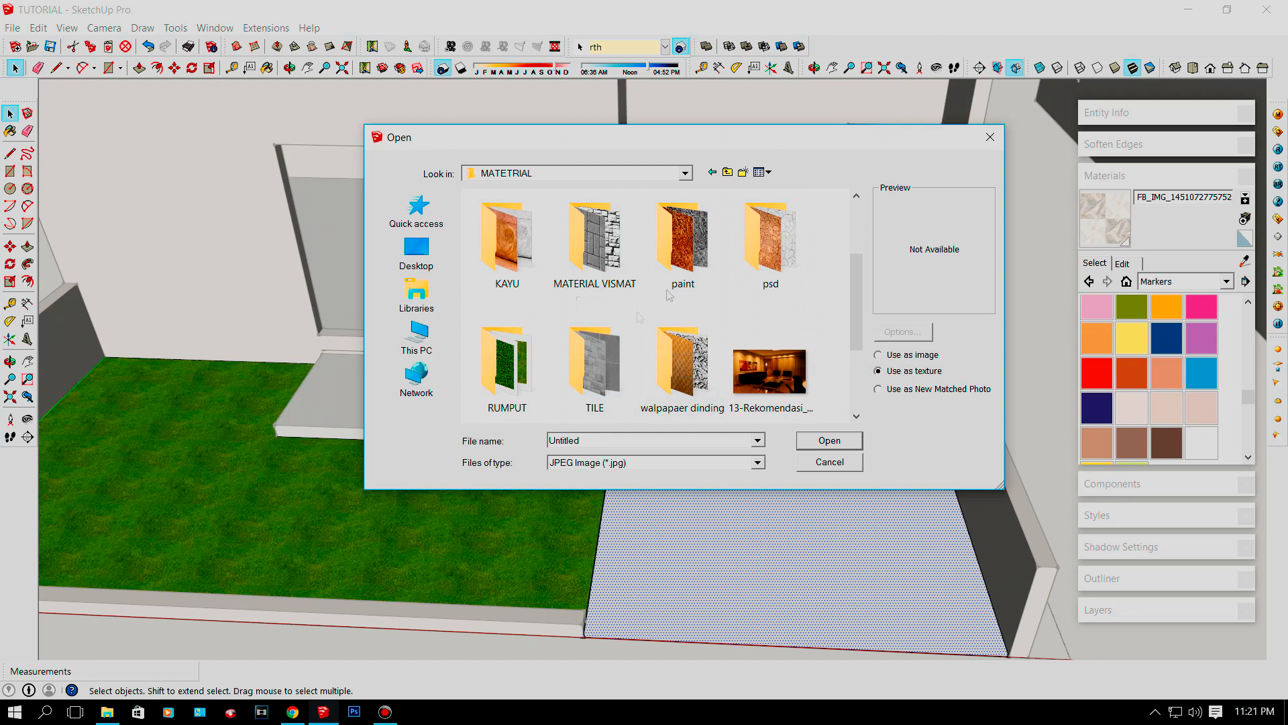
{"action": "scroll", "coordinate": [602, 327], "scroll_direction": "down", "scroll_amount": 1}
{"action": "scroll", "coordinate": [657, 289], "scroll_direction": "up", "scroll_amount": 1}
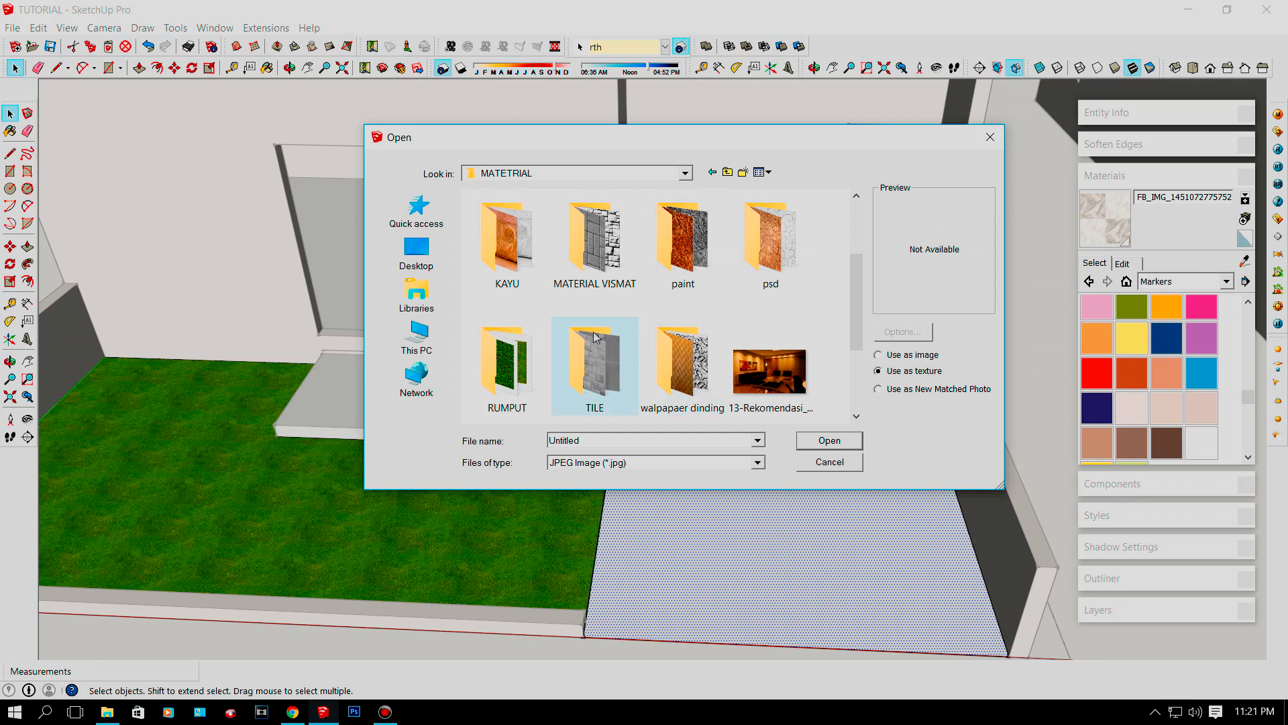
{"action": "scroll", "coordinate": [613, 320], "scroll_direction": "down", "scroll_amount": 1}
{"action": "double_click", "coordinate": [612, 268]}
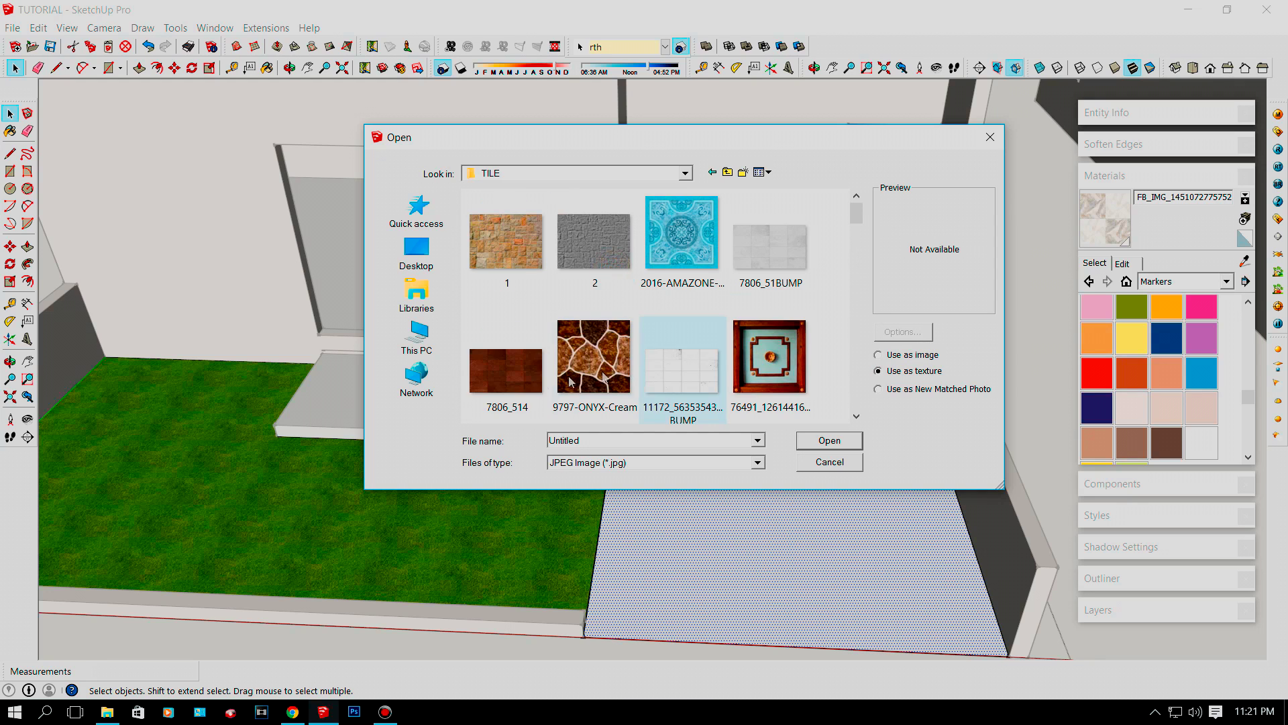
Apply the 7806_514 image as a texture to the front ground face, starting at its front corner beside the lawn.
{"action": "left_click", "coordinate": [507, 371]}
{"action": "double_click", "coordinate": [507, 370]}
{"action": "scroll", "coordinate": [667, 517], "scroll_direction": "up", "scroll_amount": 3}
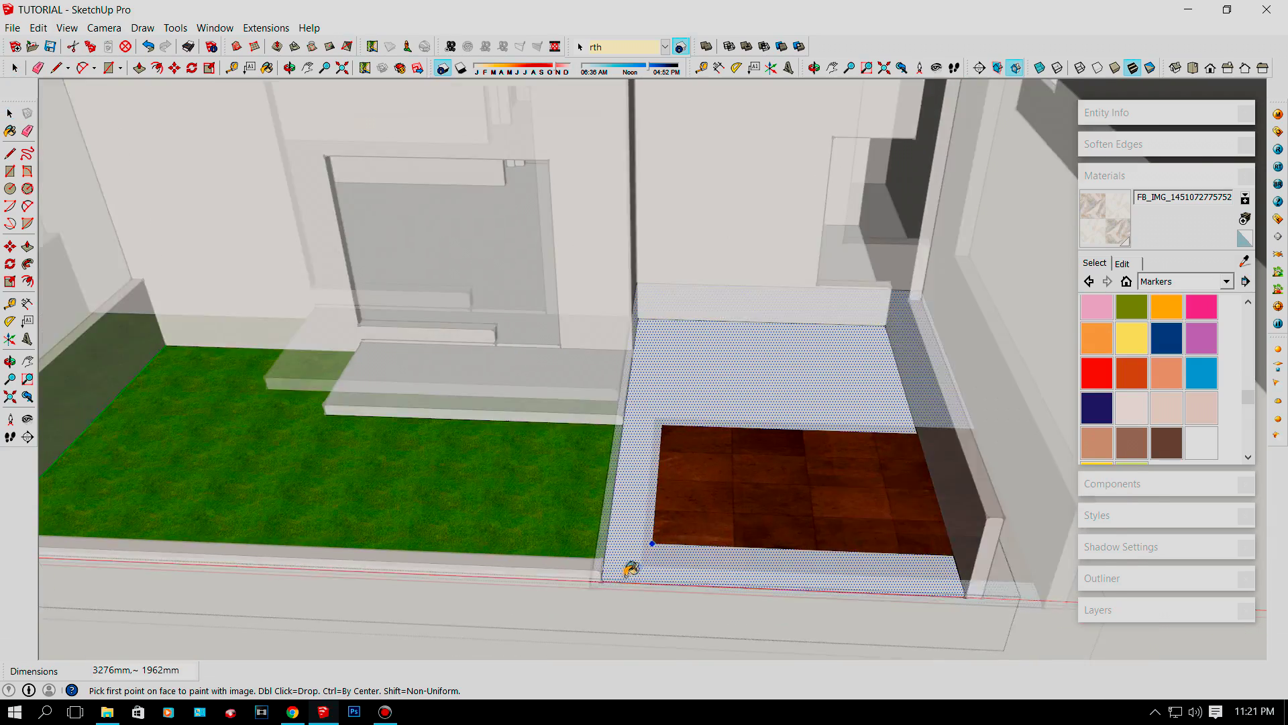
{"action": "left_click", "coordinate": [584, 589]}
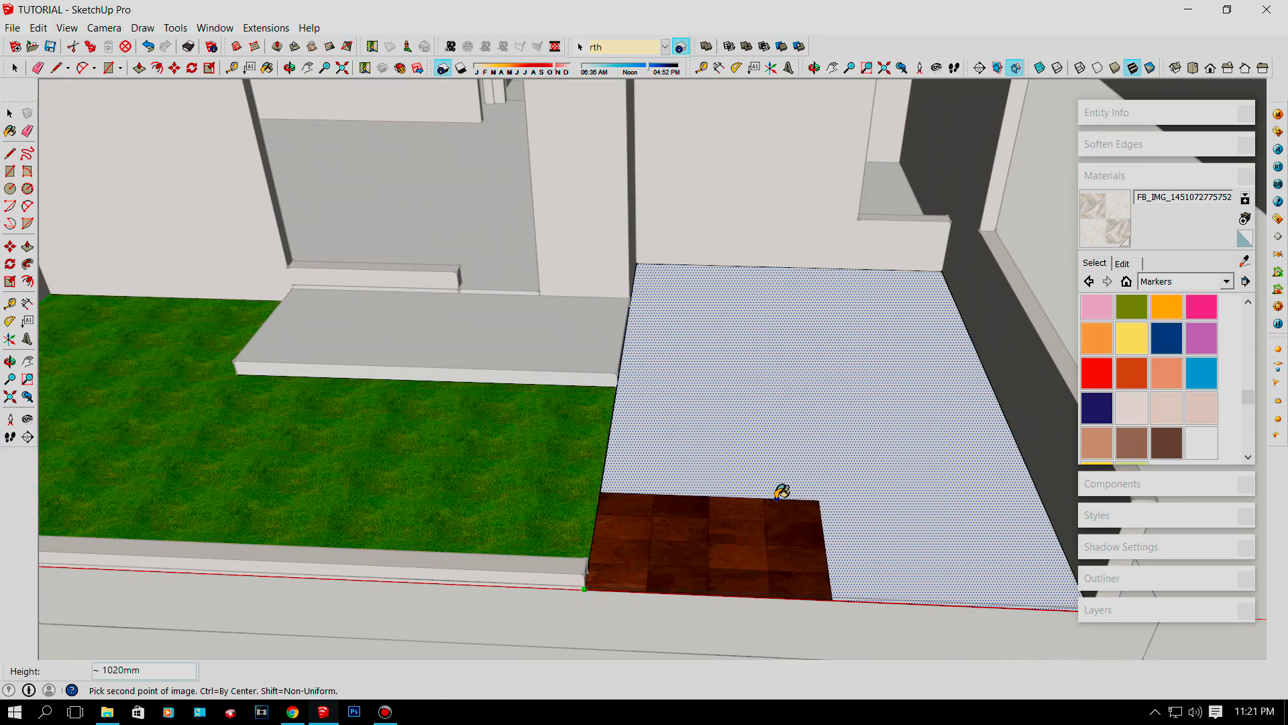
{"action": "left_click", "coordinate": [777, 500]}
{"action": "scroll", "coordinate": [772, 506], "scroll_direction": "down", "scroll_amount": 5}
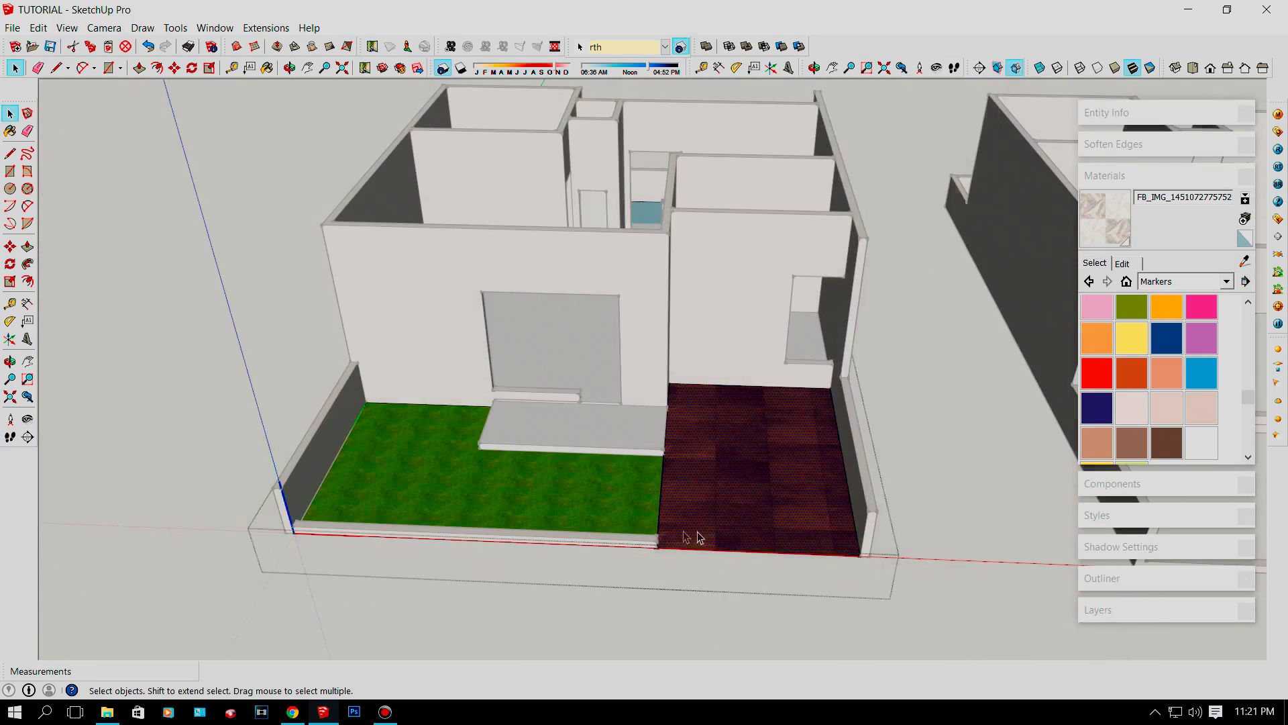
Sample the 7806_514 texture from the front floor beside the lawn and leave the ground group.
{"action": "middle_click_drag", "start_coordinate": [690, 537], "coordinate": [774, 359]}
{"action": "scroll", "coordinate": [777, 360], "scroll_direction": "up", "scroll_amount": 5}
{"action": "middle_click_drag", "start_coordinate": [874, 437], "coordinate": [911, 452]}
{"action": "scroll", "coordinate": [911, 451], "scroll_direction": "up", "scroll_amount": 2}
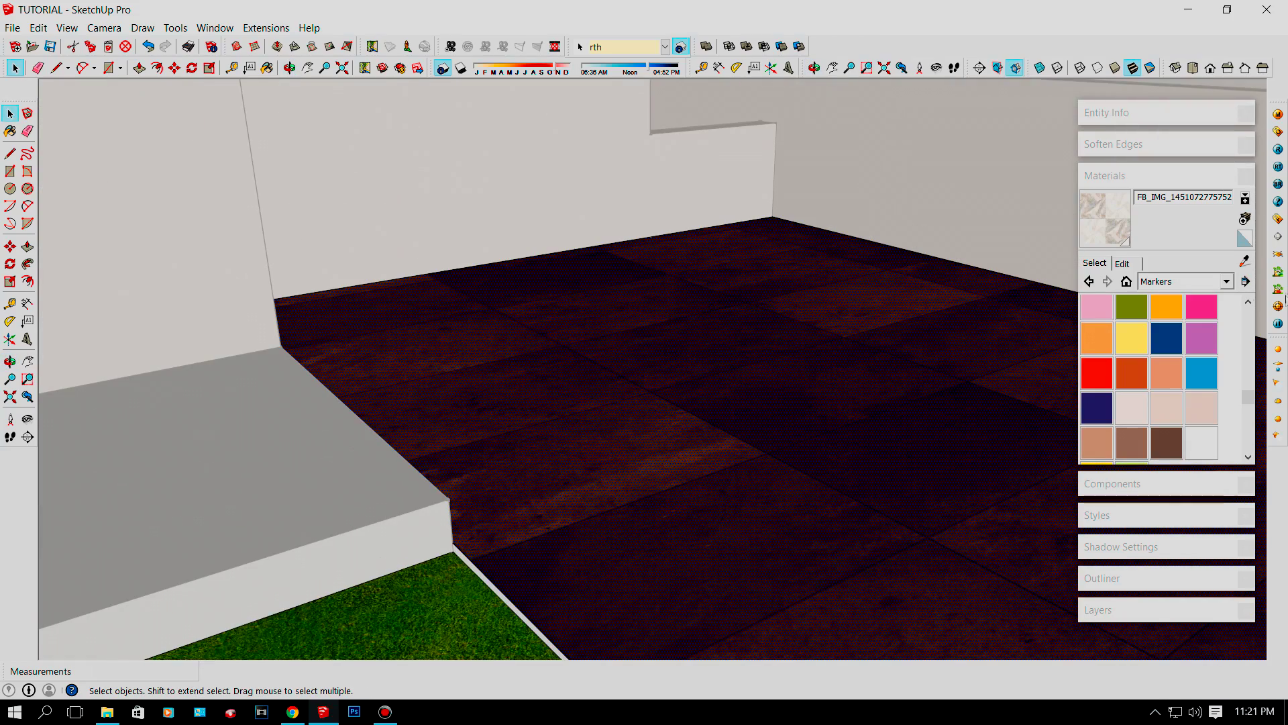
{"action": "left_click", "coordinate": [789, 396], "text": "alt"}
{"action": "scroll", "coordinate": [483, 553], "scroll_direction": "up", "scroll_amount": 2}
{"action": "mouse_move", "coordinate": [483, 552]}
{"action": "middle_mouse_down"}
{"action": "mouse_move", "coordinate": [461, 552]}
{"action": "mouse_move", "coordinate": [495, 420]}
{"action": "middle_mouse_up"}
{"action": "scroll", "coordinate": [482, 428], "scroll_direction": "down", "scroll_amount": 3}
{"action": "key", "text": "space"}
{"action": "scroll", "coordinate": [482, 428], "scroll_direction": "down", "scroll_amount": 5}
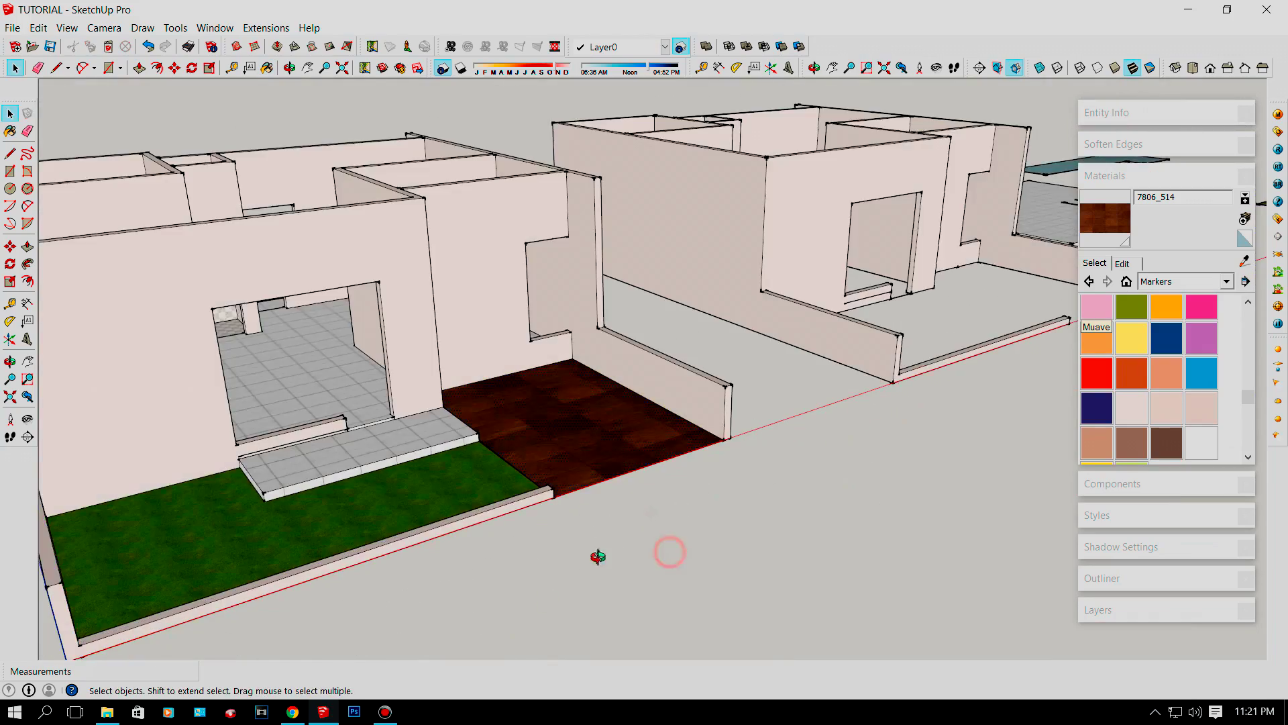
Sample the Grass_07 texture from the front lawn, apply it to the rear yard's ground face and leave the ground group.
{"action": "scroll", "coordinate": [502, 461], "scroll_direction": "up", "scroll_amount": 4}
{"action": "scroll", "coordinate": [469, 485], "scroll_direction": "down", "scroll_amount": 4}
{"action": "scroll", "coordinate": [469, 485], "scroll_direction": "up", "scroll_amount": 3}
{"action": "middle_click_drag", "start_coordinate": [440, 449], "coordinate": [1083, 446]}
{"action": "scroll", "coordinate": [477, 481], "scroll_direction": "up", "scroll_amount": 3}
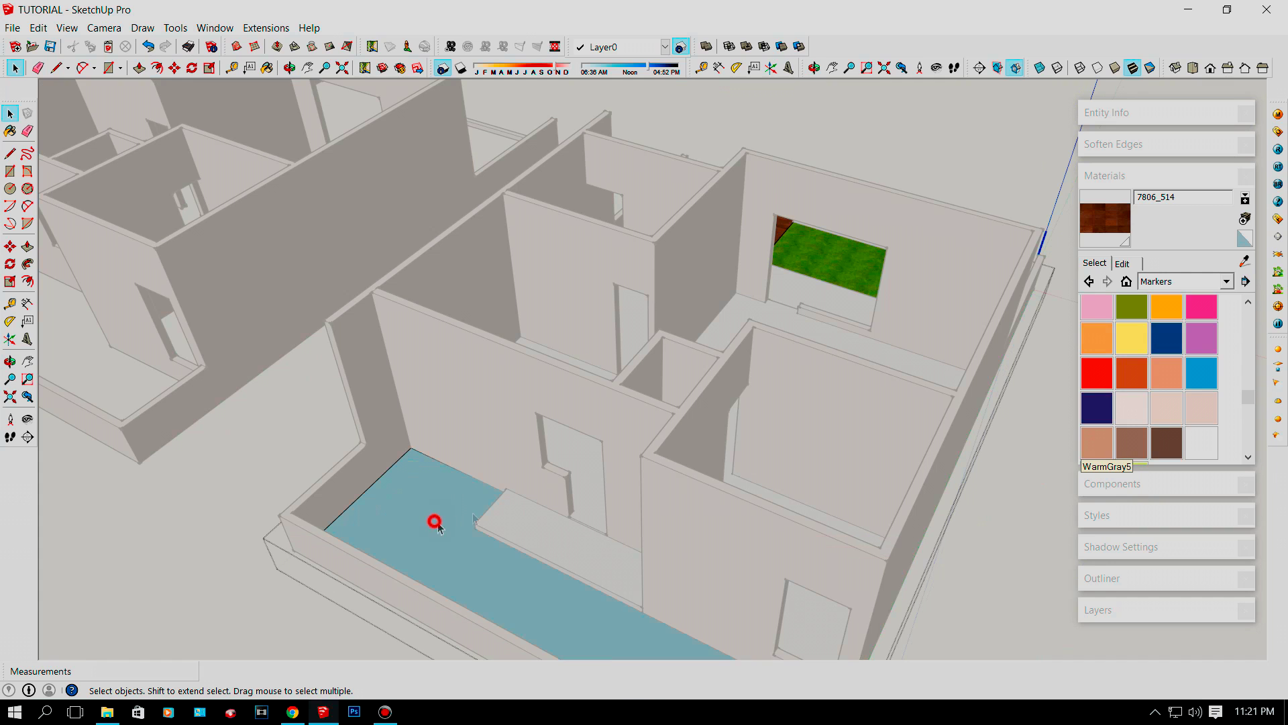
{"action": "left_click", "coordinate": [433, 520]}
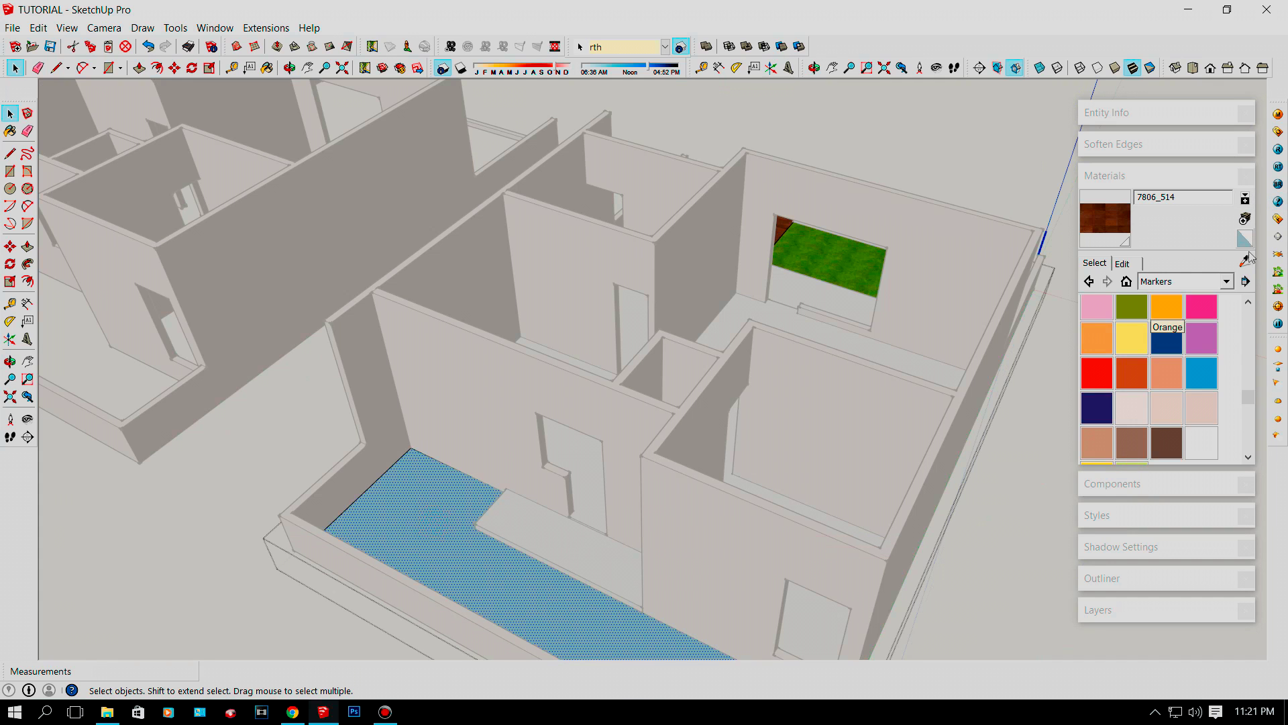
{"action": "left_click", "coordinate": [436, 514]}
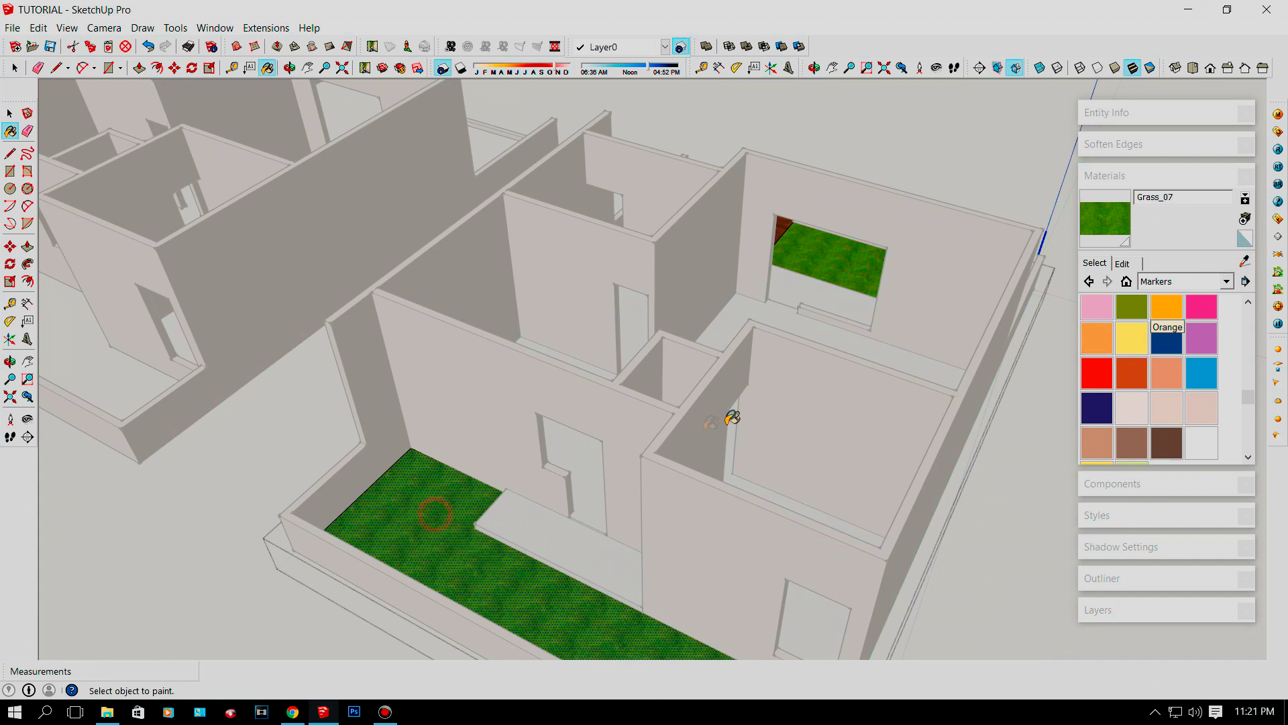
{"action": "key", "text": "space"}
{"action": "mouse_move", "coordinate": [722, 431]}
{"action": "middle_mouse_down"}
{"action": "mouse_move", "coordinate": [362, 532]}
{"action": "mouse_move", "coordinate": [336, 527]}
{"action": "middle_mouse_up"}
{"action": "scroll", "coordinate": [362, 527], "scroll_direction": "down", "scroll_amount": 3}
{"action": "middle_click_drag", "start_coordinate": [634, 471], "coordinate": [425, 265]}
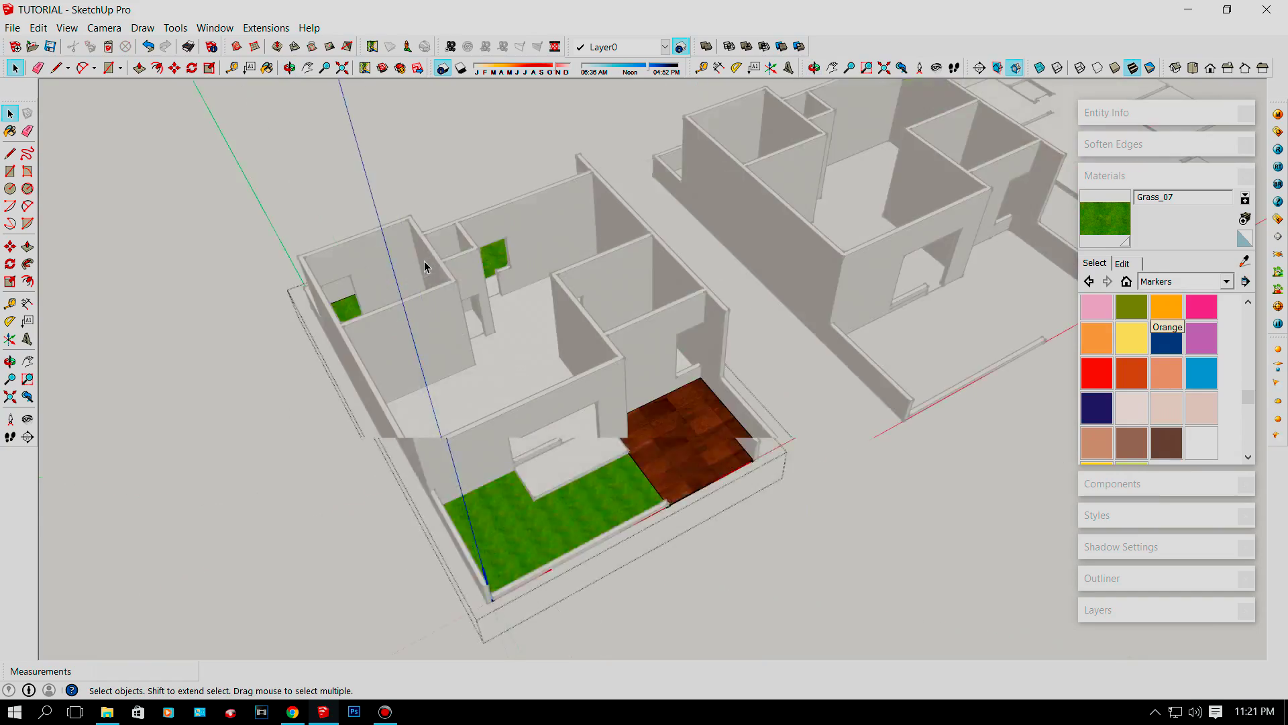
{"action": "scroll", "coordinate": [425, 266], "scroll_direction": "down", "scroll_amount": 3}
{"action": "left_click", "coordinate": [369, 423]}
Erase the stray horizontal edge along the base of the low wall in the front opening and leave the wall group.
{"action": "middle_click_drag", "start_coordinate": [476, 359], "coordinate": [425, 265]}
{"action": "scroll", "coordinate": [425, 265], "scroll_direction": "up", "scroll_amount": 2}
{"action": "scroll", "coordinate": [537, 362], "scroll_direction": "up", "scroll_amount": 3}
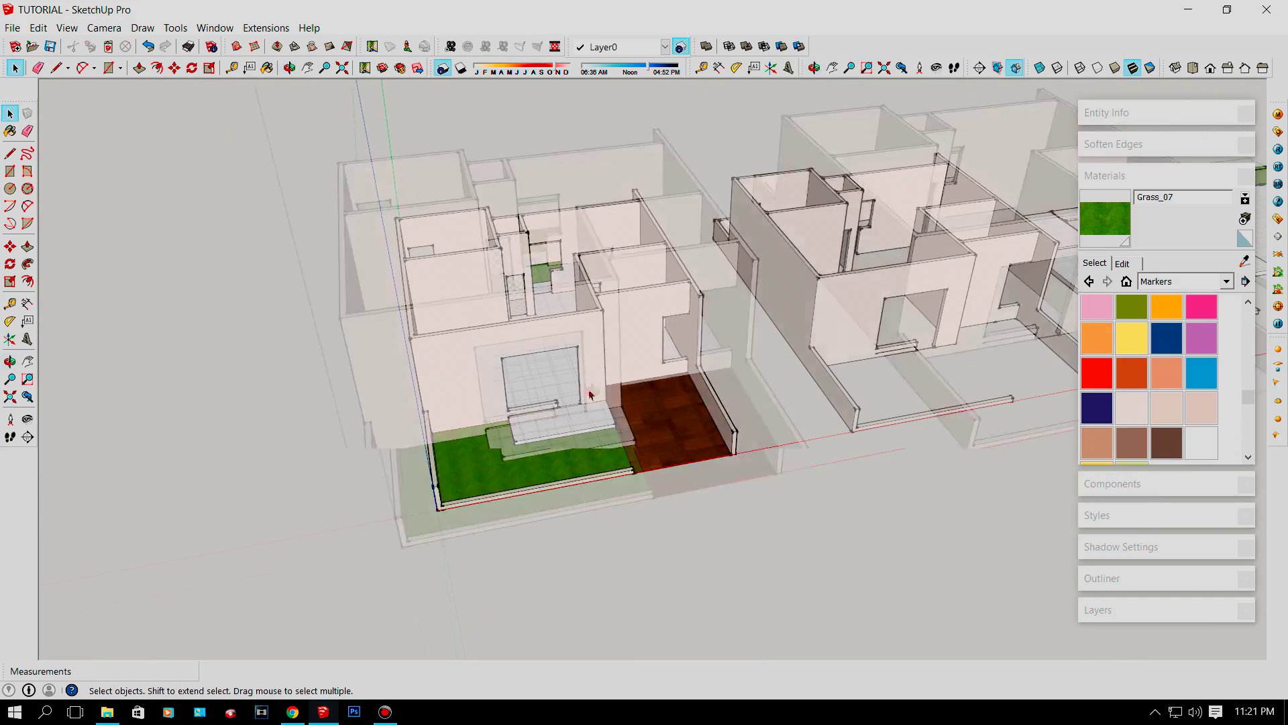
{"action": "middle_click_drag", "start_coordinate": [592, 391], "coordinate": [638, 316]}
{"action": "scroll", "coordinate": [636, 315], "scroll_direction": "up", "scroll_amount": 3}
{"action": "scroll", "coordinate": [612, 358], "scroll_direction": "down", "scroll_amount": 3}
{"action": "middle_click_drag", "start_coordinate": [612, 357], "coordinate": [494, 396]}
{"action": "scroll", "coordinate": [493, 396], "scroll_direction": "up", "scroll_amount": 10}
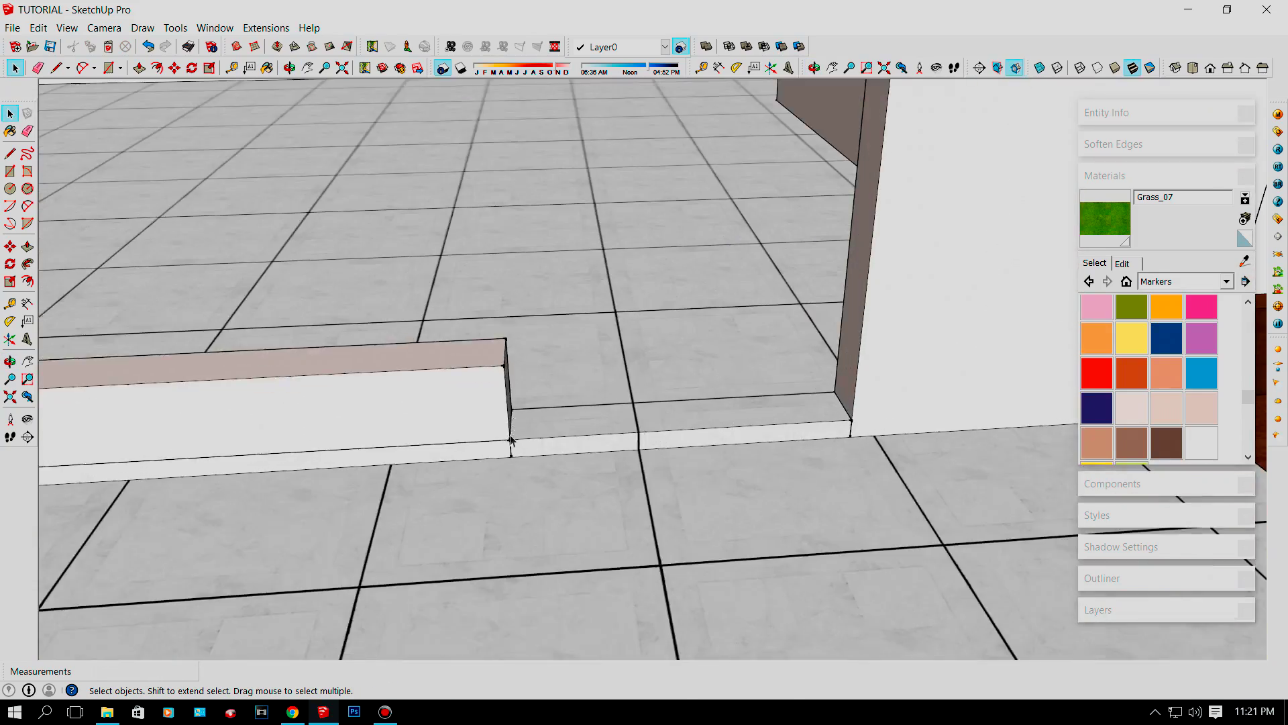
{"action": "middle_click_drag", "start_coordinate": [624, 428], "coordinate": [809, 369]}
{"action": "triple_click", "coordinate": [437, 456]}
{"action": "key", "text": "e"}
{"action": "left_click", "coordinate": [463, 488]}
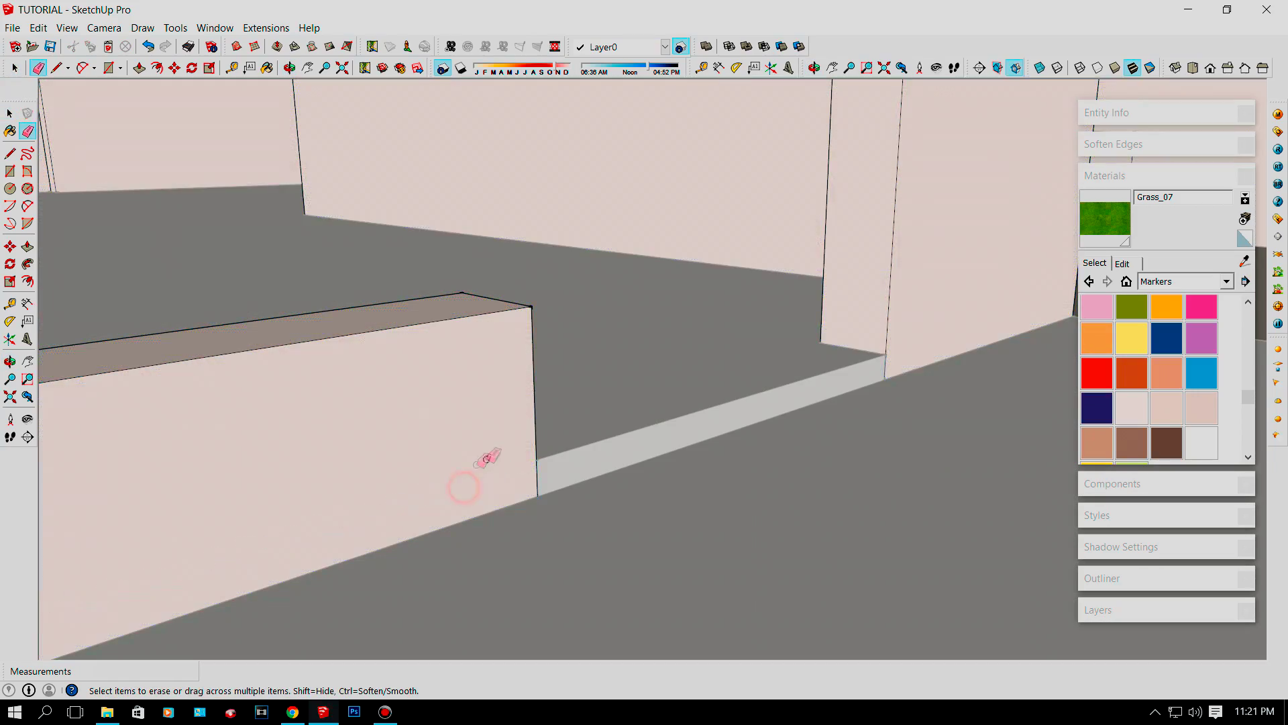
{"action": "mouse_move", "coordinate": [671, 412]}
{"action": "middle_mouse_down"}
{"action": "mouse_move", "coordinate": [676, 426]}
{"action": "mouse_move", "coordinate": [567, 477]}
{"action": "middle_mouse_up"}
{"action": "key", "text": "space"}
{"action": "scroll", "coordinate": [691, 420], "scroll_direction": "down", "scroll_amount": 6}
{"action": "scroll", "coordinate": [567, 477], "scroll_direction": "down", "scroll_amount": 5}
{"action": "left_click", "coordinate": [698, 428]}
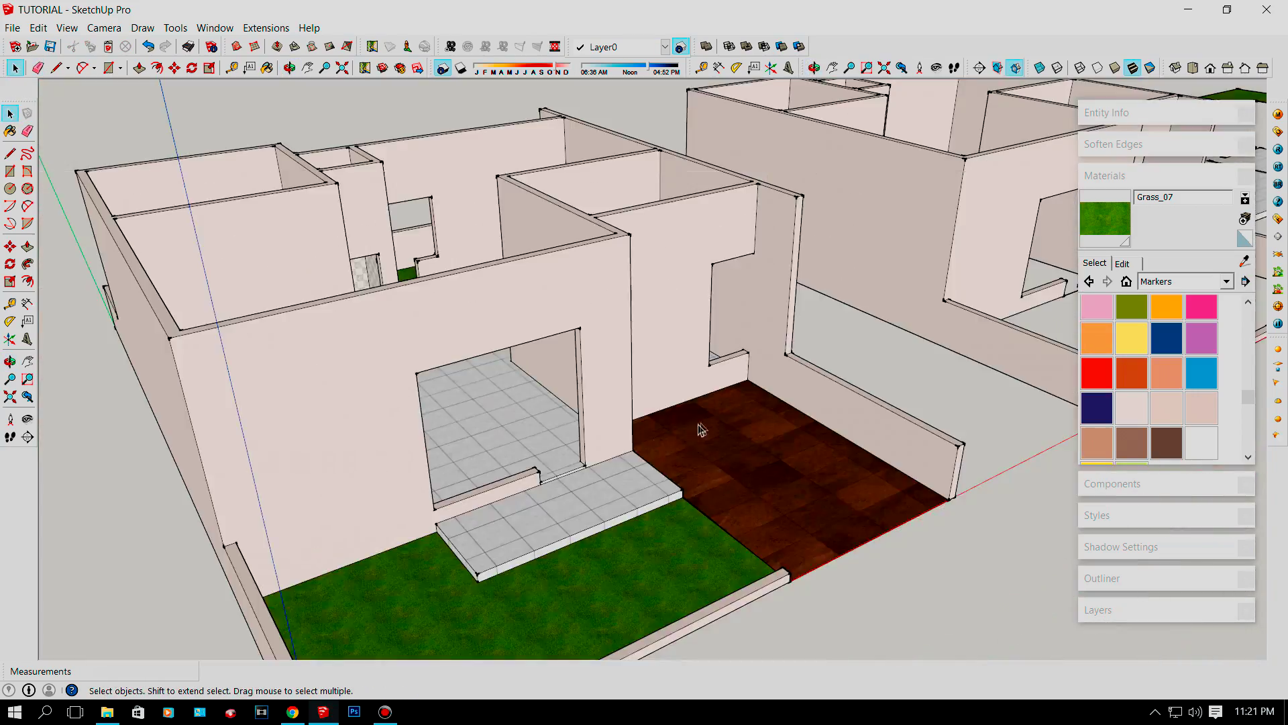
Examine the textured house and the plain wall model beside it from several angles and distances.
{"action": "middle_click_drag", "start_coordinate": [700, 428], "coordinate": [838, 377]}
{"action": "scroll", "coordinate": [575, 437], "scroll_direction": "down", "scroll_amount": 3}
{"action": "scroll", "coordinate": [644, 382], "scroll_direction": "up", "scroll_amount": 5}
{"action": "scroll", "coordinate": [631, 383], "scroll_direction": "down", "scroll_amount": 5}
{"action": "middle_click_drag", "start_coordinate": [630, 383], "coordinate": [497, 331]}
{"action": "scroll", "coordinate": [463, 348], "scroll_direction": "up", "scroll_amount": 5}
{"action": "scroll", "coordinate": [514, 386], "scroll_direction": "down", "scroll_amount": 5}
{"action": "scroll", "coordinate": [514, 383], "scroll_direction": "up", "scroll_amount": 4}
{"action": "scroll", "coordinate": [490, 292], "scroll_direction": "down", "scroll_amount": 8}
{"action": "scroll", "coordinate": [432, 362], "scroll_direction": "up", "scroll_amount": 6}
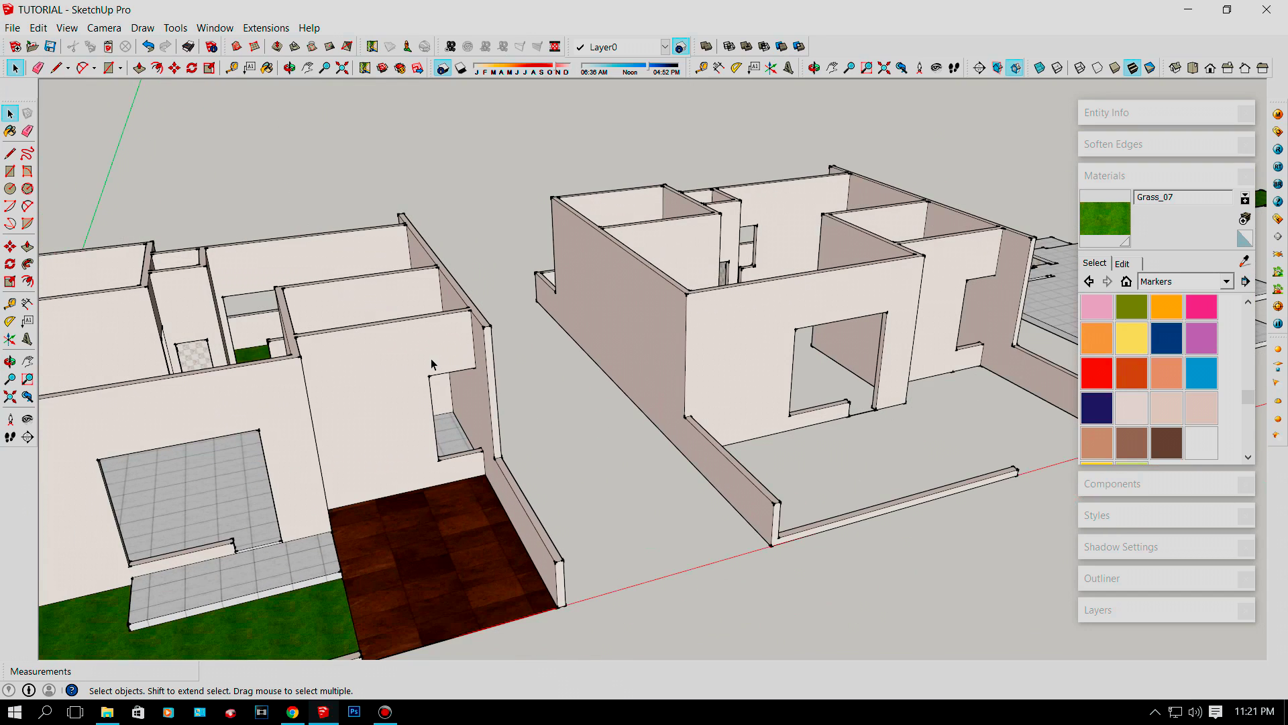
{"action": "scroll", "coordinate": [435, 368], "scroll_direction": "down", "scroll_amount": 2}
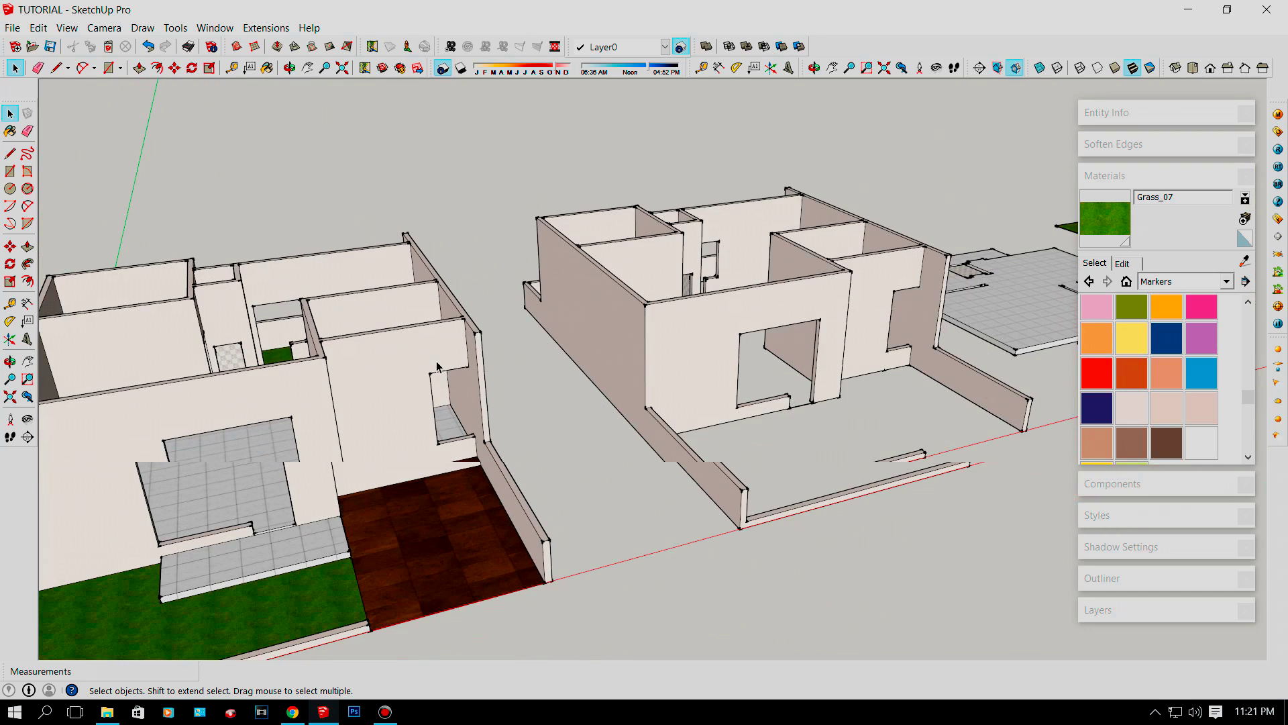